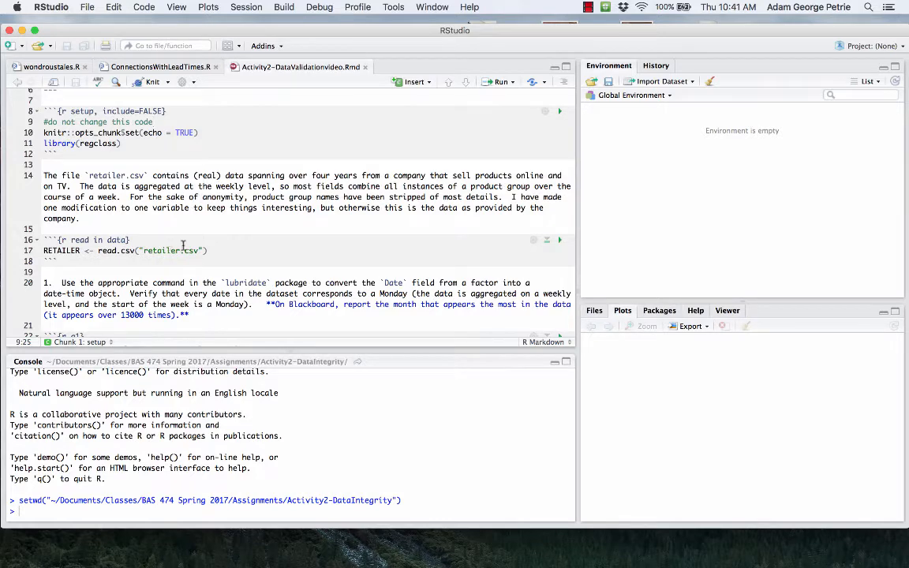
Run the line that reads retailer.csv into RETAILER and expand the data frame's variable list in the environment.
scroll(183, 245, down, 2)
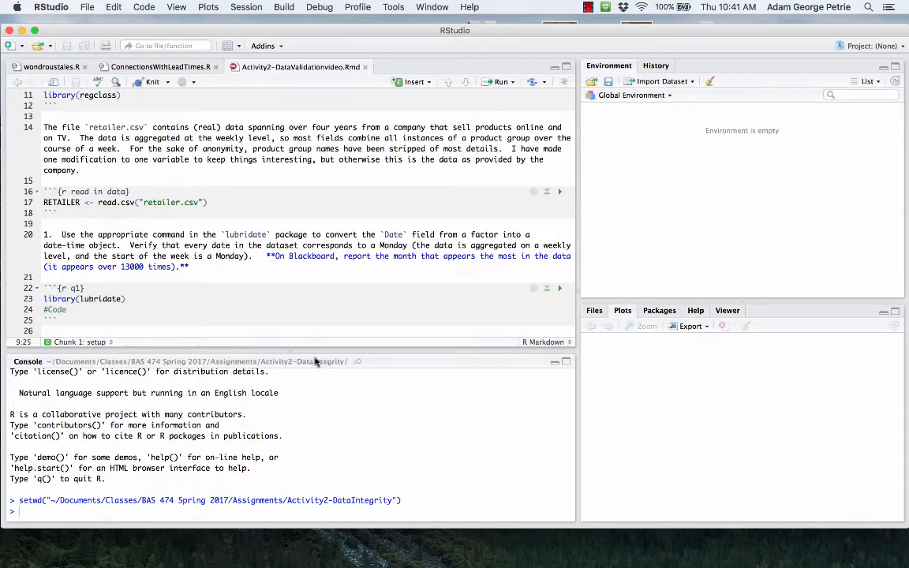
click(153, 202)
key(super+Return)
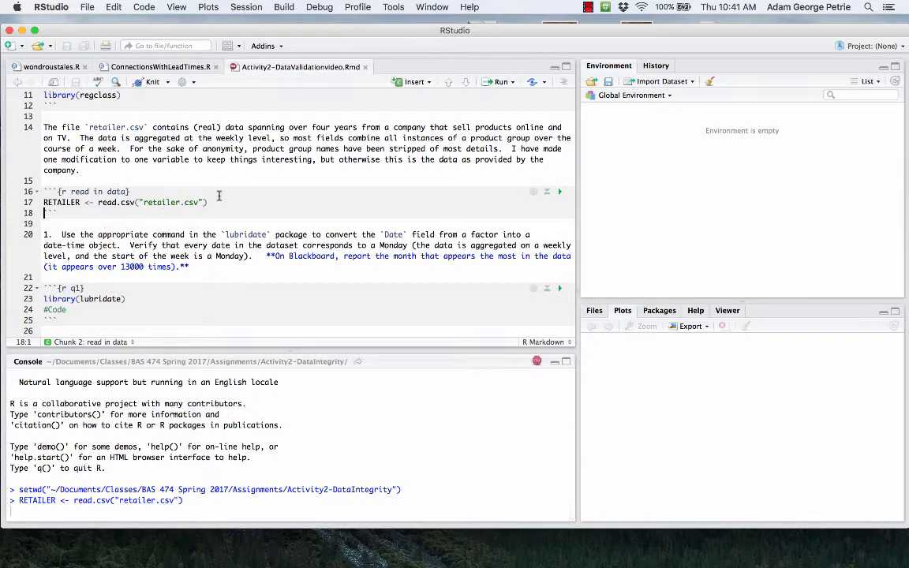
scroll(218, 196, down, 3)
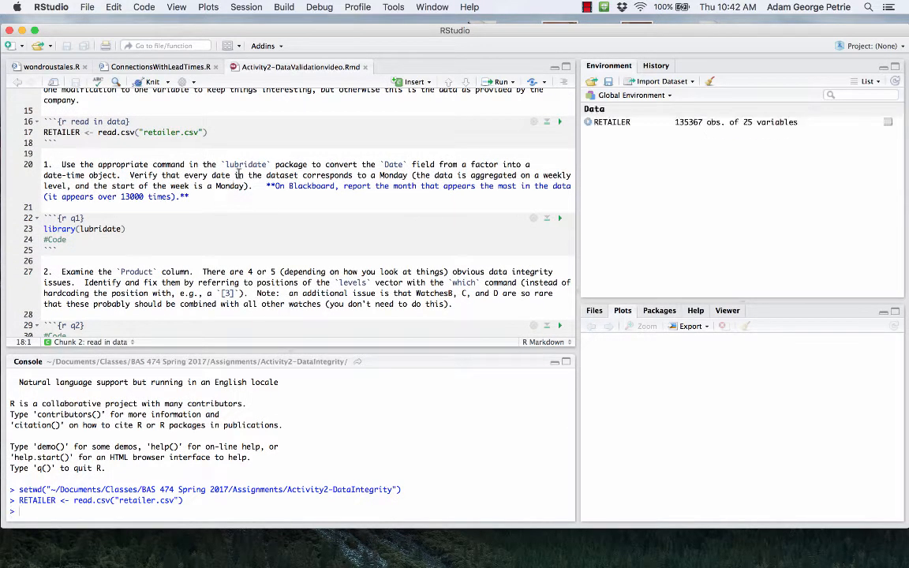
click(588, 123)
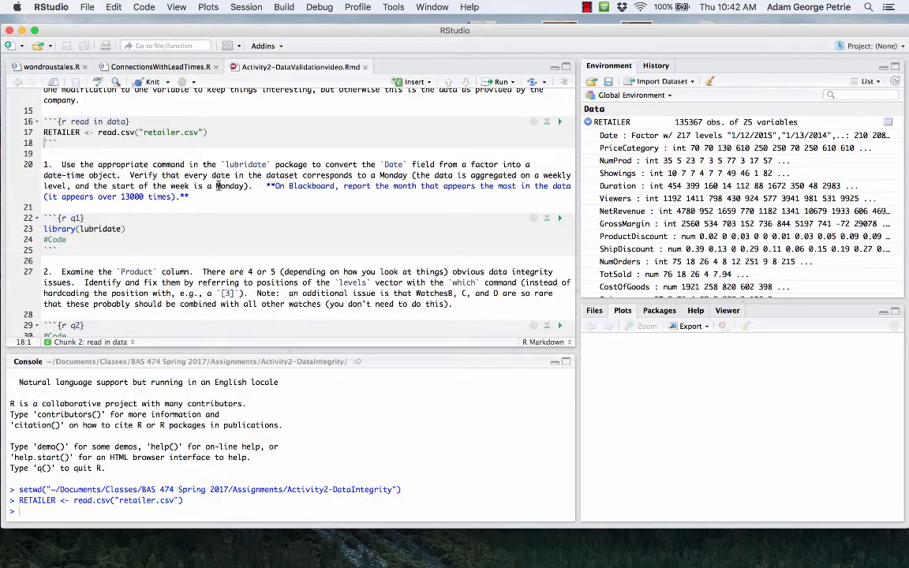
Load the lubridate package from chunk q1 and add an empty line below that command.
click(124, 230)
key(super+Return)
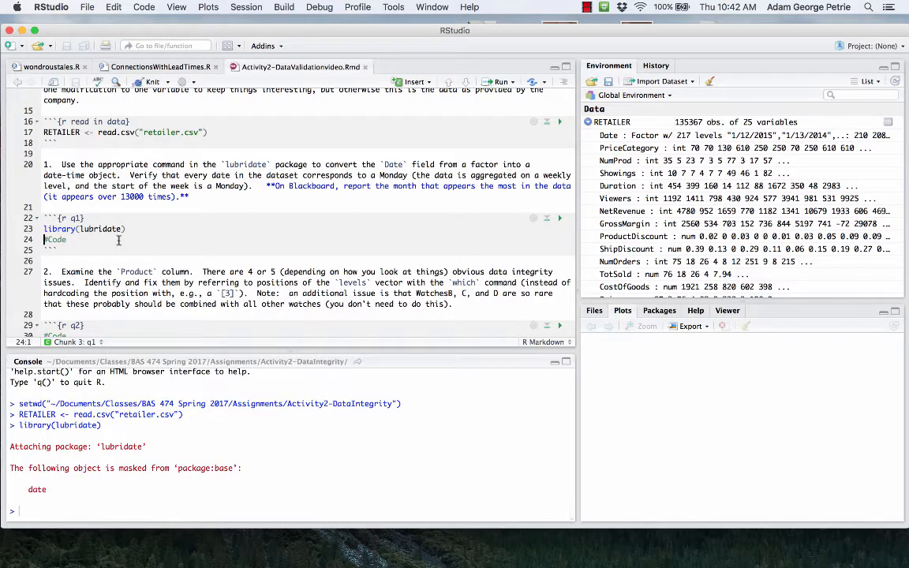
key(Return)
key(Up)
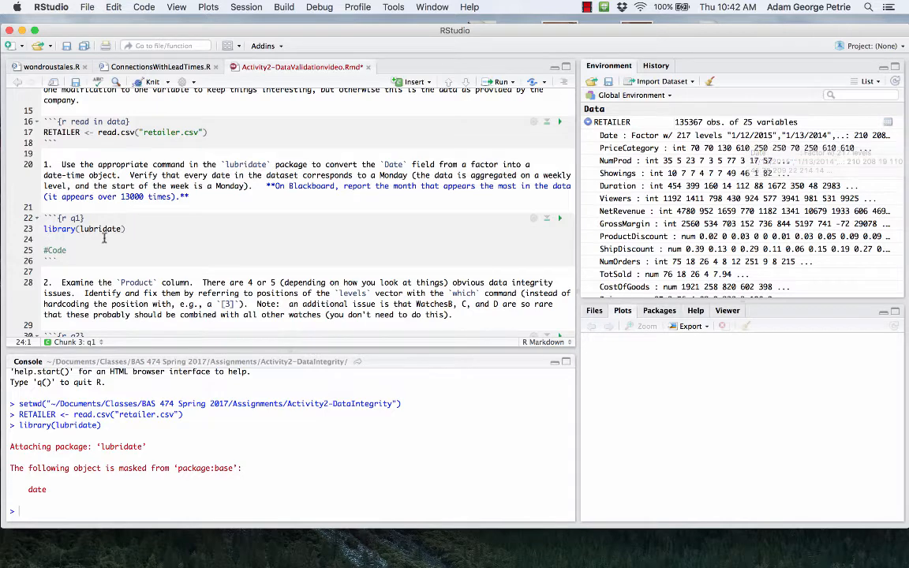
Write the date conversion mdy(RETAILER$Date) on the empty line under library(lubridate).
text(m)
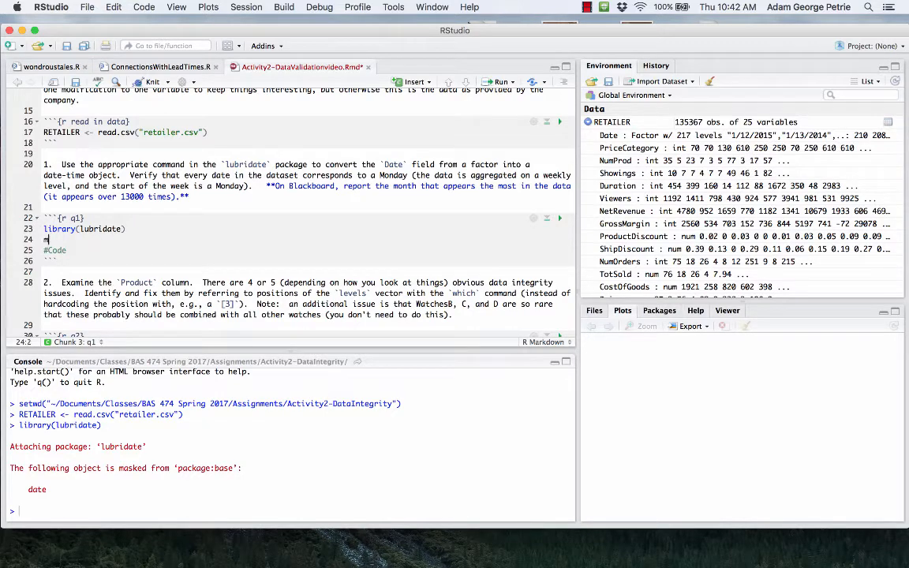
text(d)
key(Tab)
key(Return)
click(53, 240)
text(_hms)
key(BackSpace)
key(BackSpace)
key(BackSpace)
key(BackSpace)
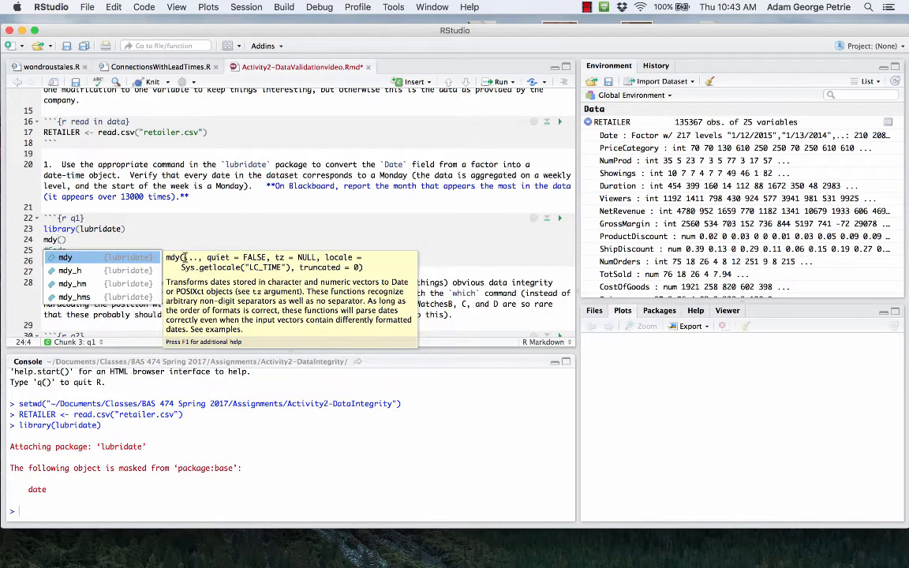
click(62, 239)
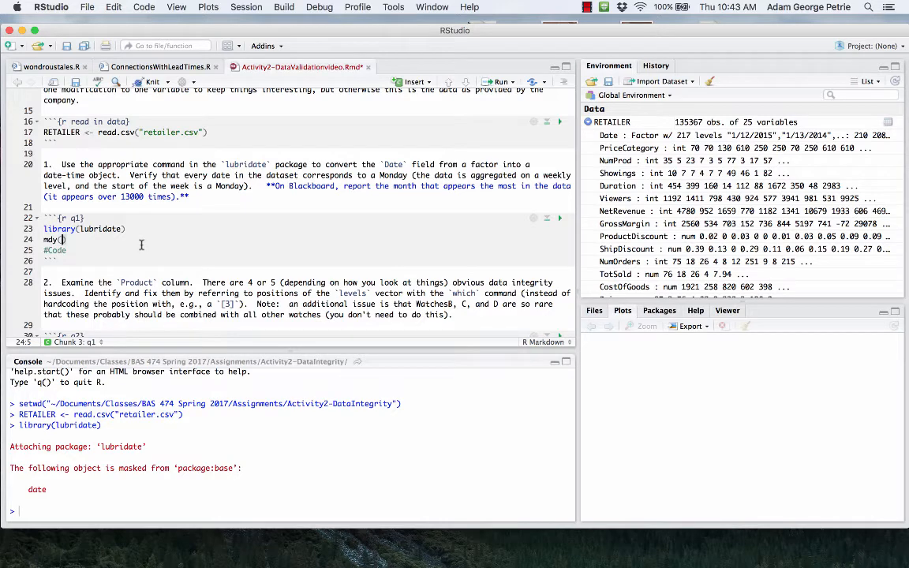
text(RETAILER$)
key(Return)
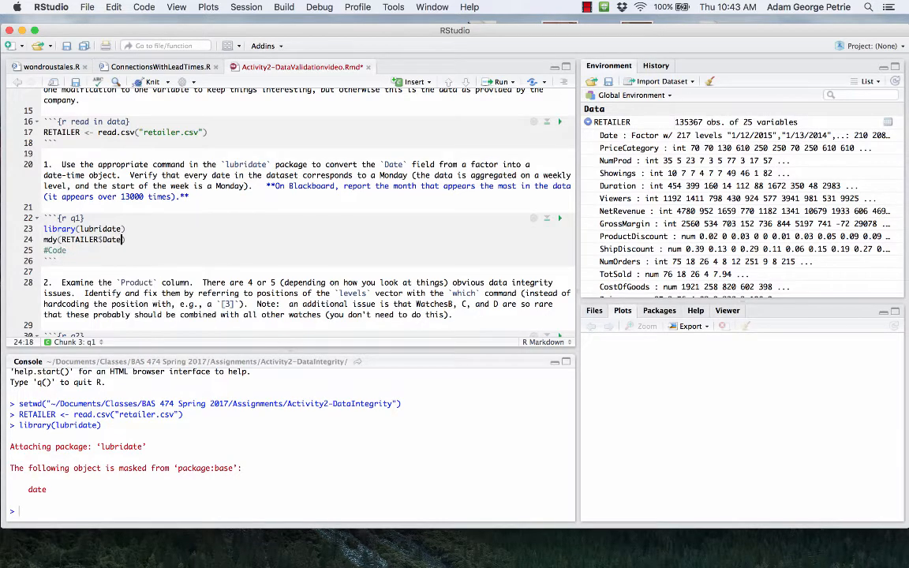
Assign the mdy conversion back to the column as RETAILER$Date <- mdy(RETAILER$Date) and run the line.
click(42, 240)
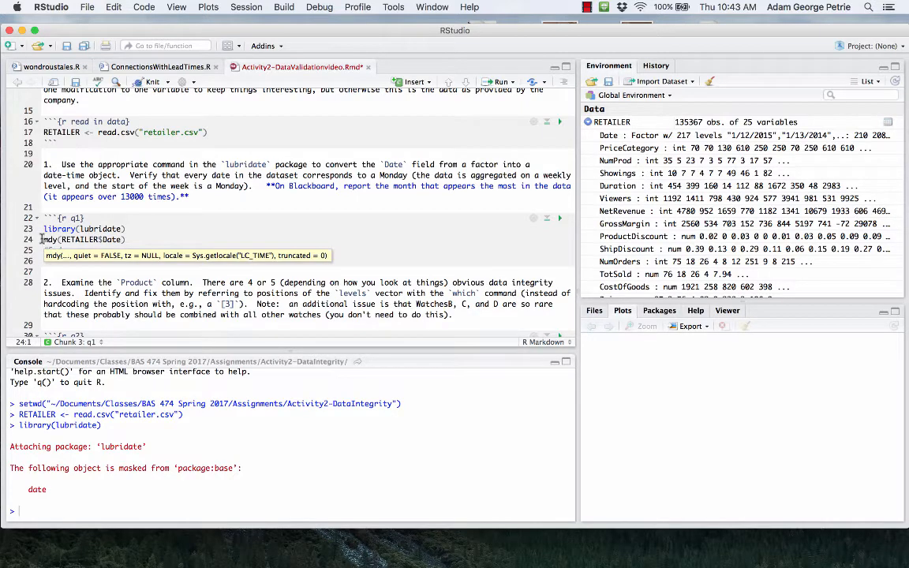
text(RETAILER)
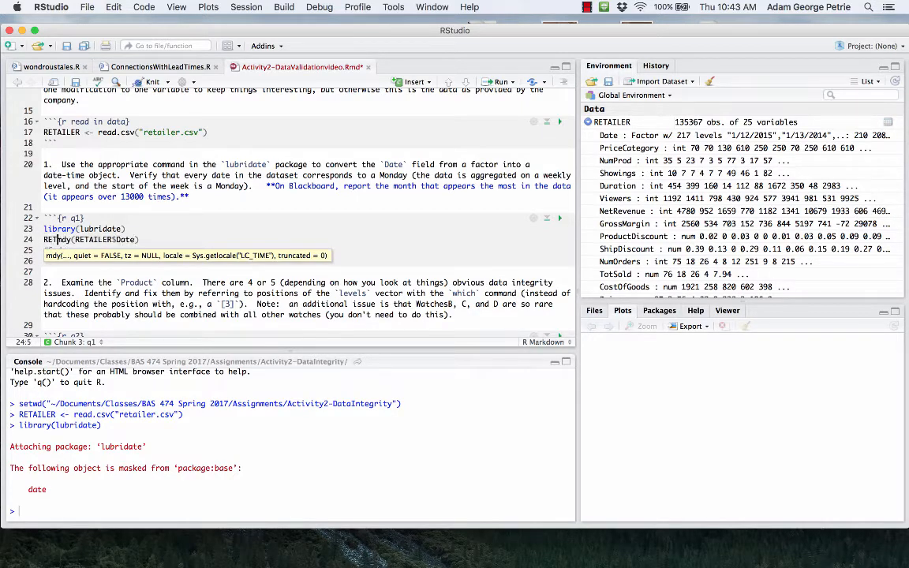
text($Date)
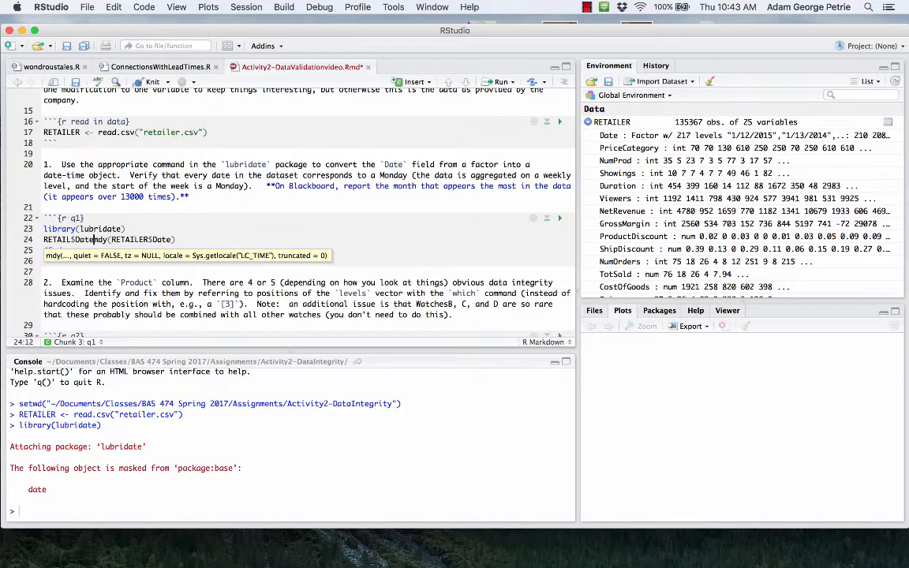
click(70, 239)
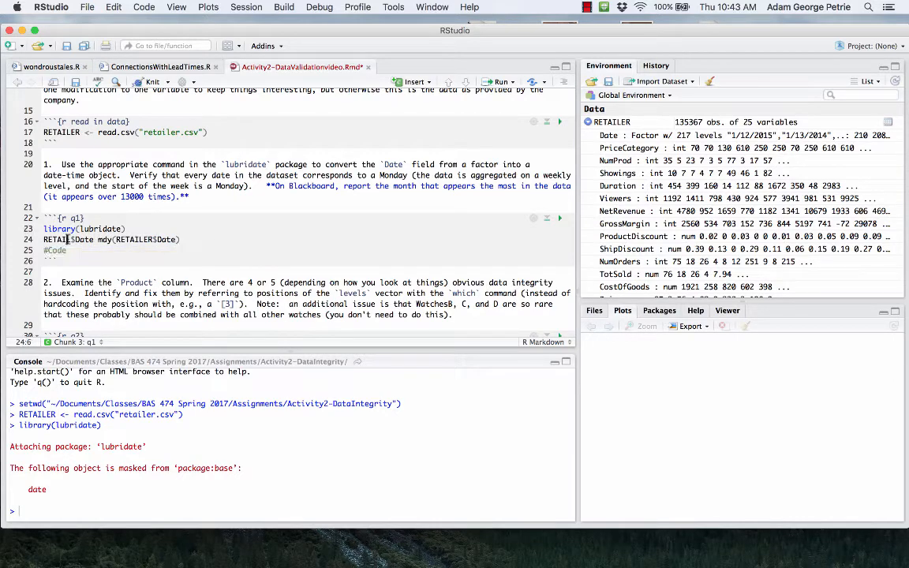
click(107, 239)
text(<- )
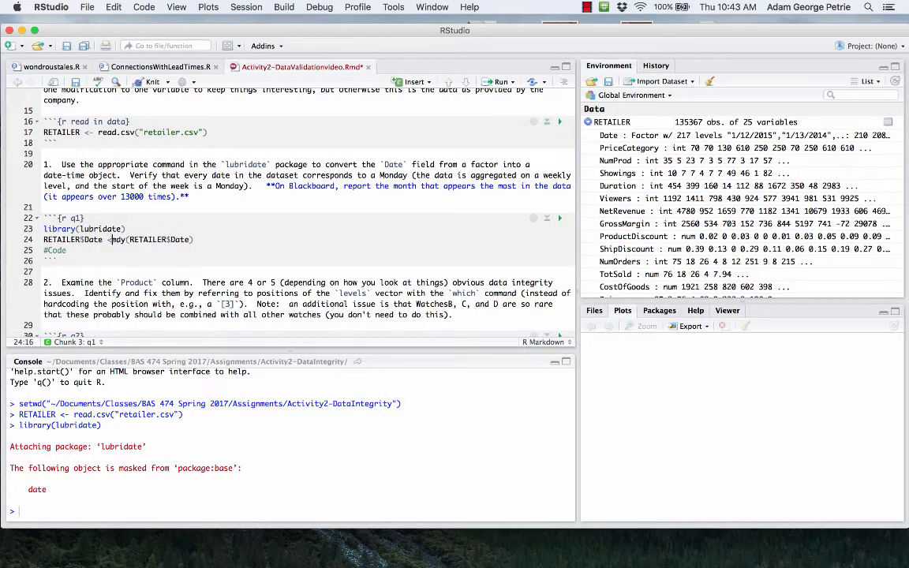
text(-)
click(177, 241)
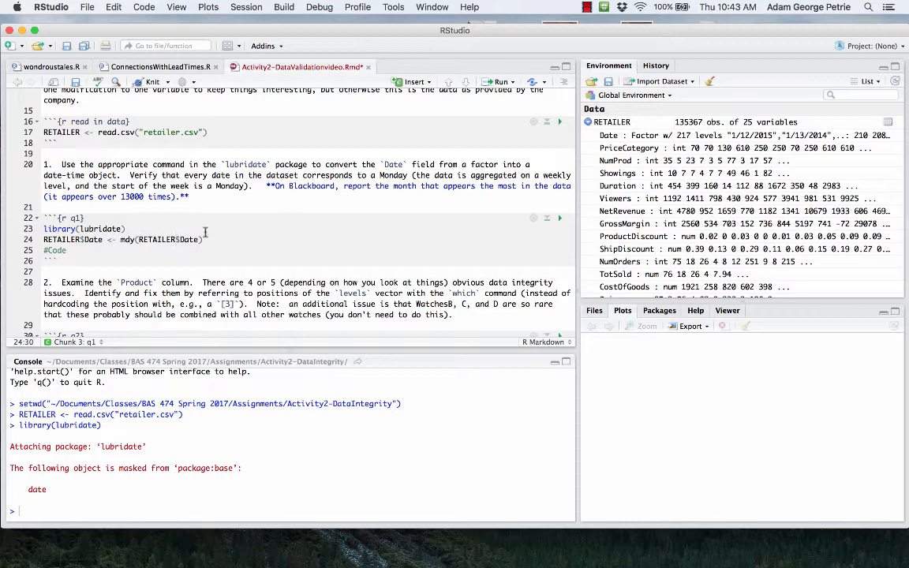
click(170, 239)
key(super+Return)
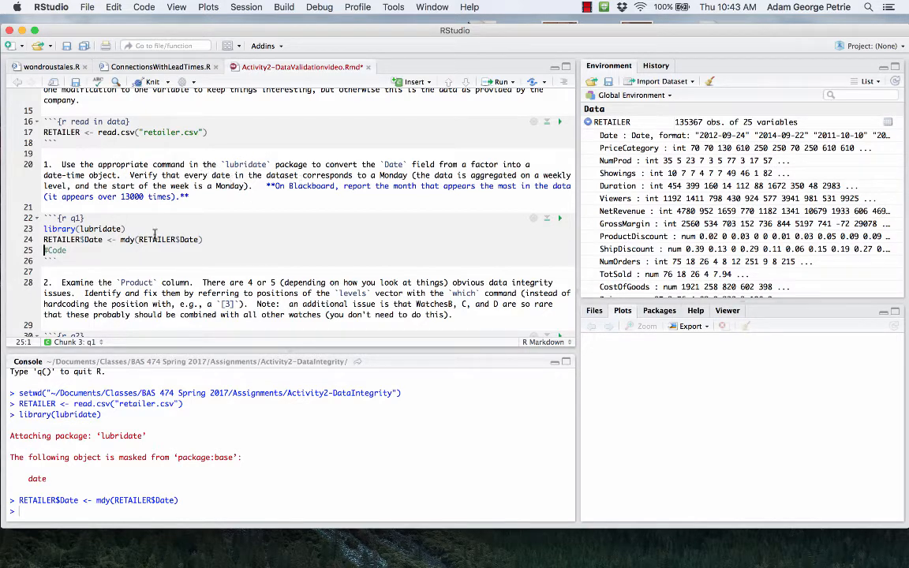
Delete the #Code placeholder in chunk q1 and make room for a new code line before the chunk's end.
click(71, 249)
key(BackSpace)
key(BackSpace)
key(BackSpace)
key(BackSpace)
key(BackSpace)
key(Return)
key(Up)
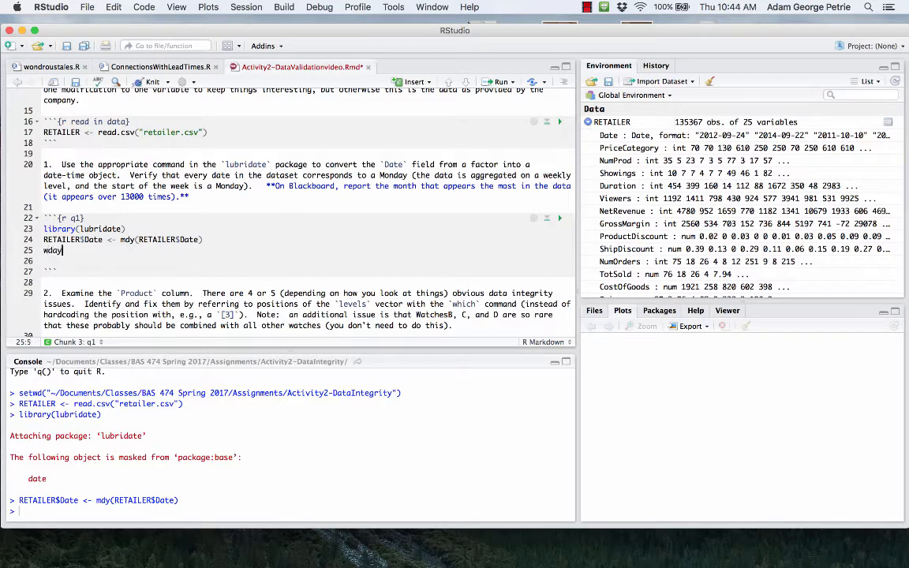
Write and run wday(RETAILER$Date,label=TRUE) in chunk q1, and look through the printed weekdays.
text(wday()
drag(43, 239, 104, 239)
key(super+c)
click(67, 250)
key(super+v)
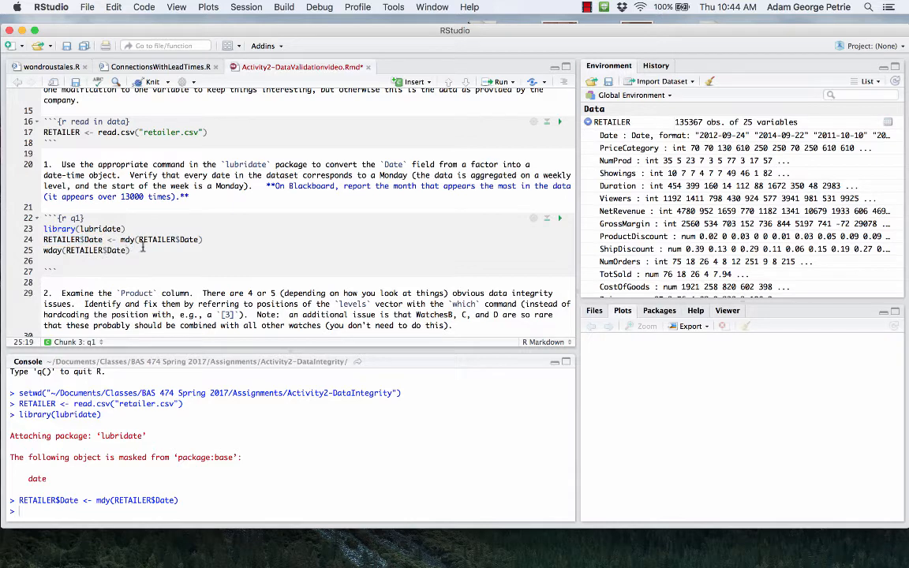
text(,label=)
text(TRUE)
key(super+Return)
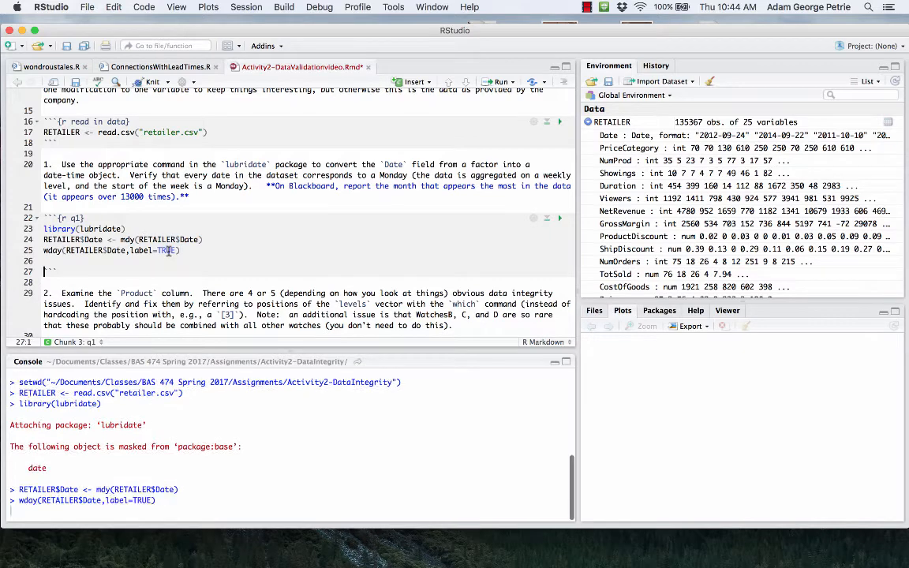
scroll(180, 447, up, 5)
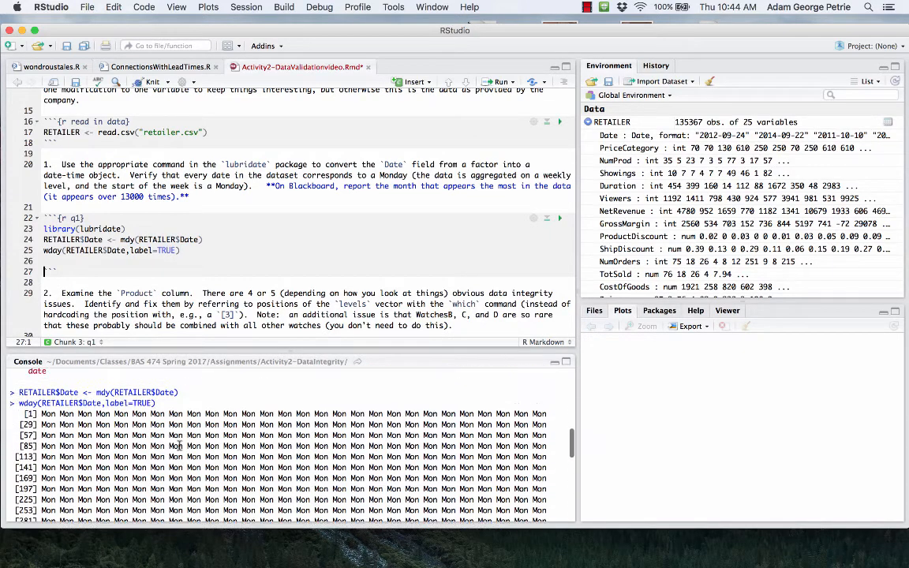
scroll(223, 427, down, 8)
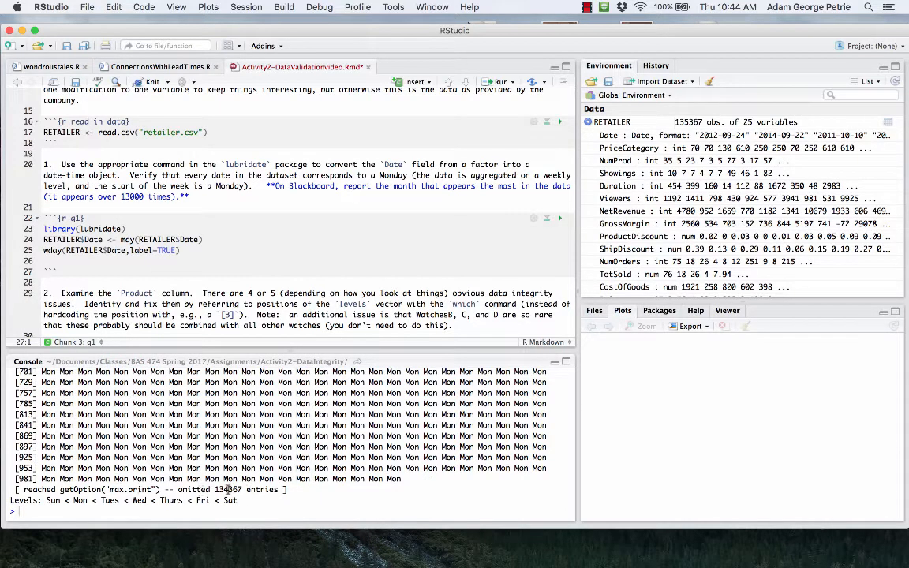
Wrap the wday expression in table( ) and run it to tabulate the weekdays.
click(43, 250)
text(table()
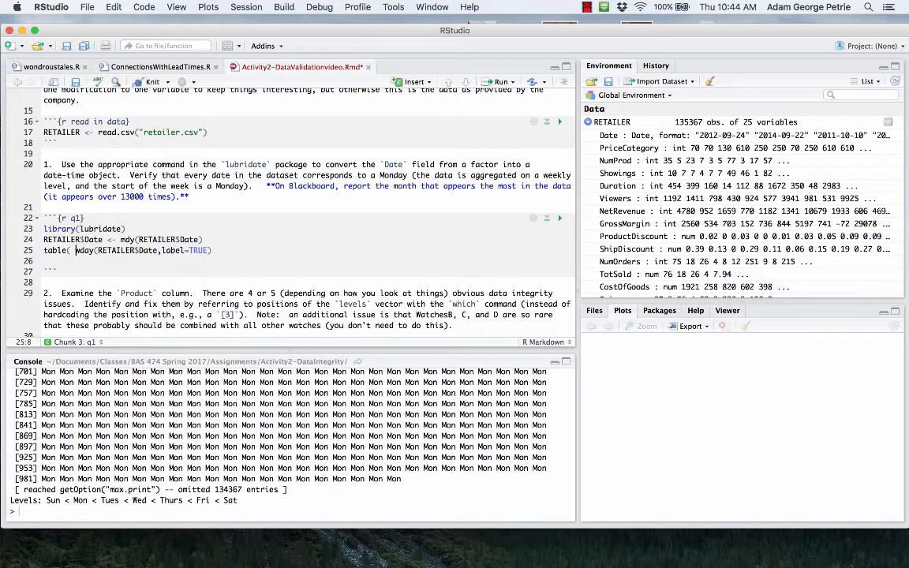
key(End)
text())
key(super+Return)
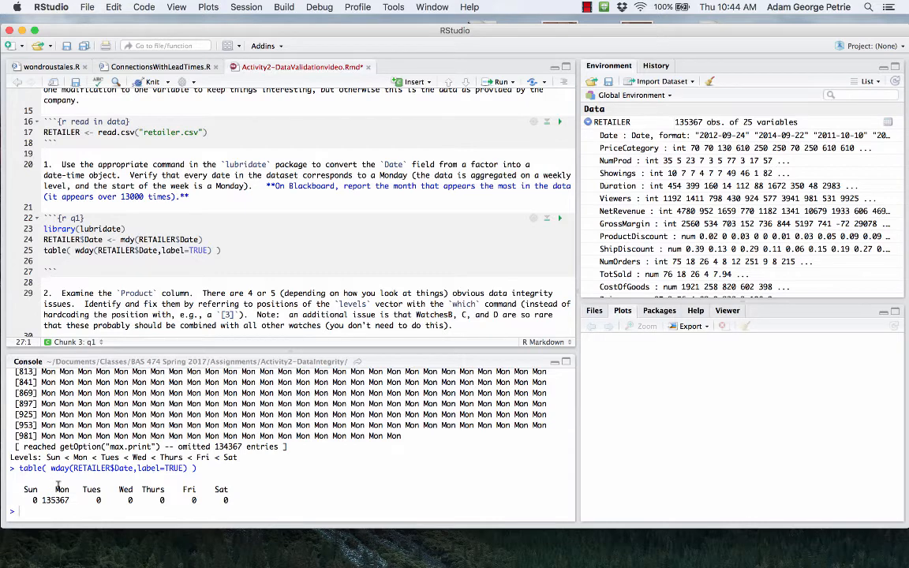
Duplicate the weekday table line below itself, change wday to month in the copy, and save the file.
click(92, 262)
drag(45, 250, 48, 262)
key(super+c)
click(51, 264)
key(super+v)
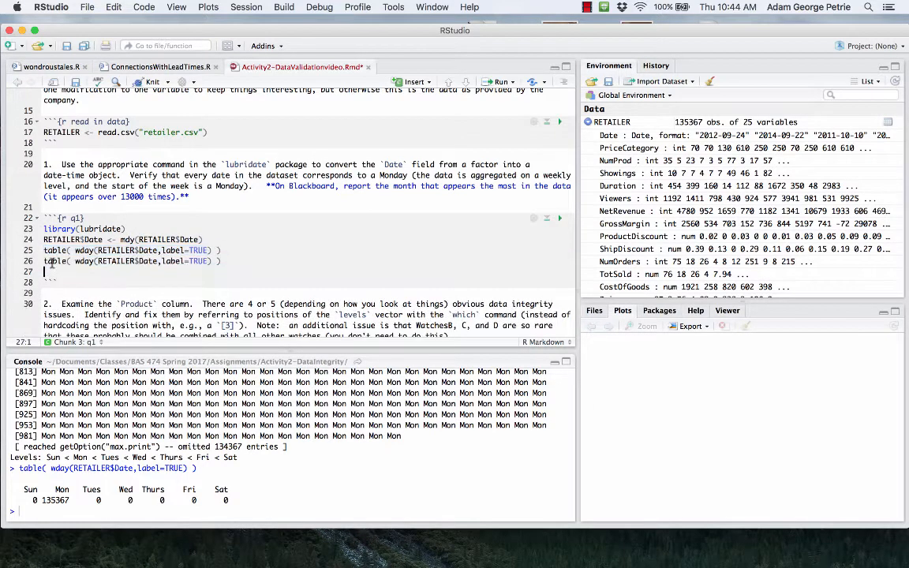
double_click(84, 260)
text(month)
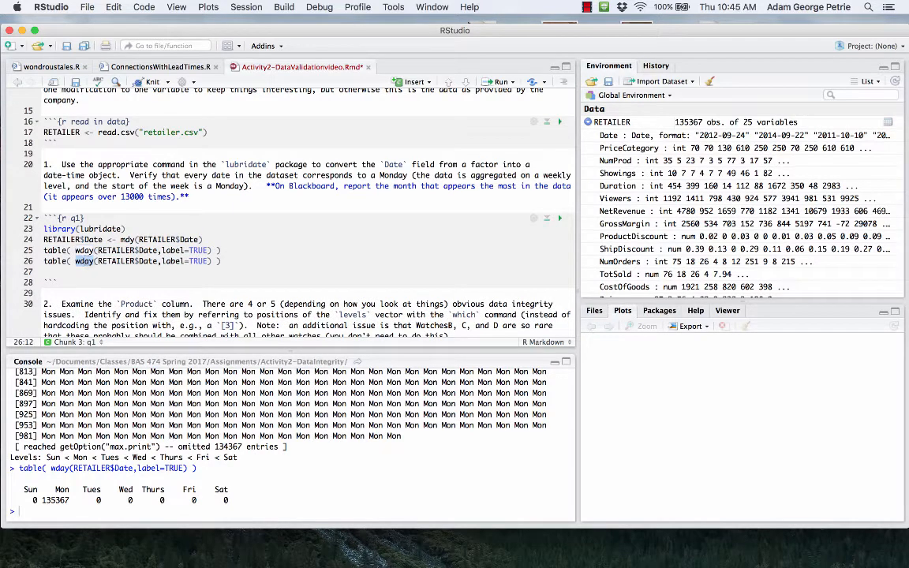
click(158, 250)
key(super+s)
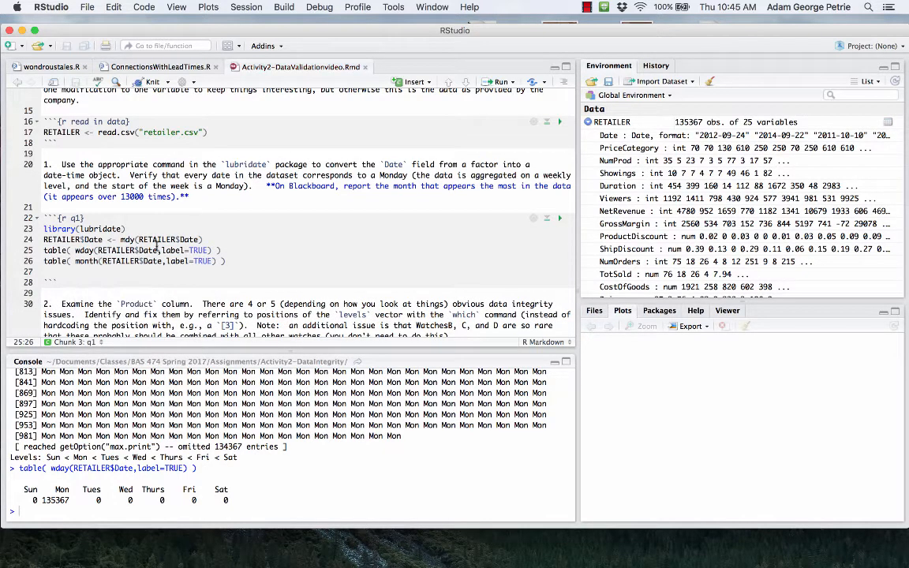
Run table( month(RETAILER$Date,label=TRUE) ) to count the records per month.
click(76, 261)
double_click(76, 261)
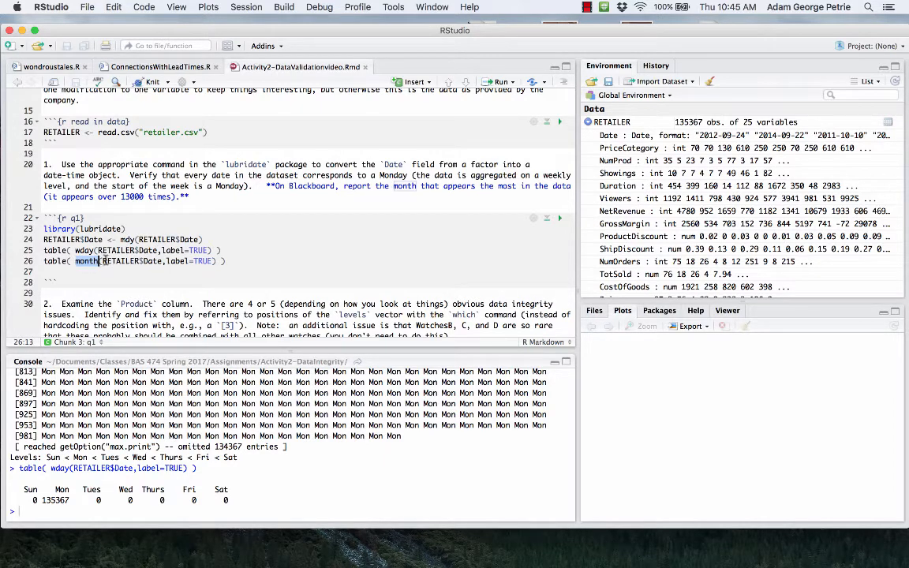
click(193, 261)
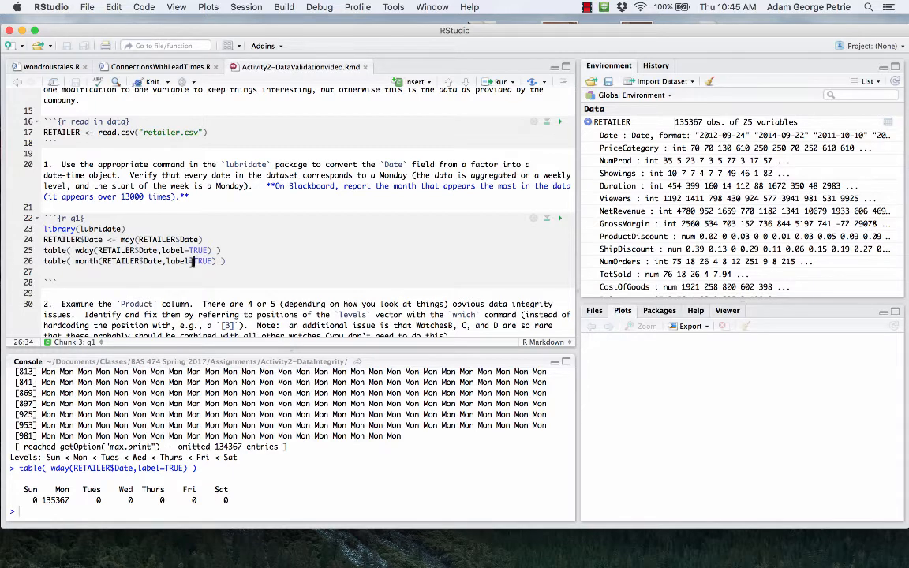
key(super+Return)
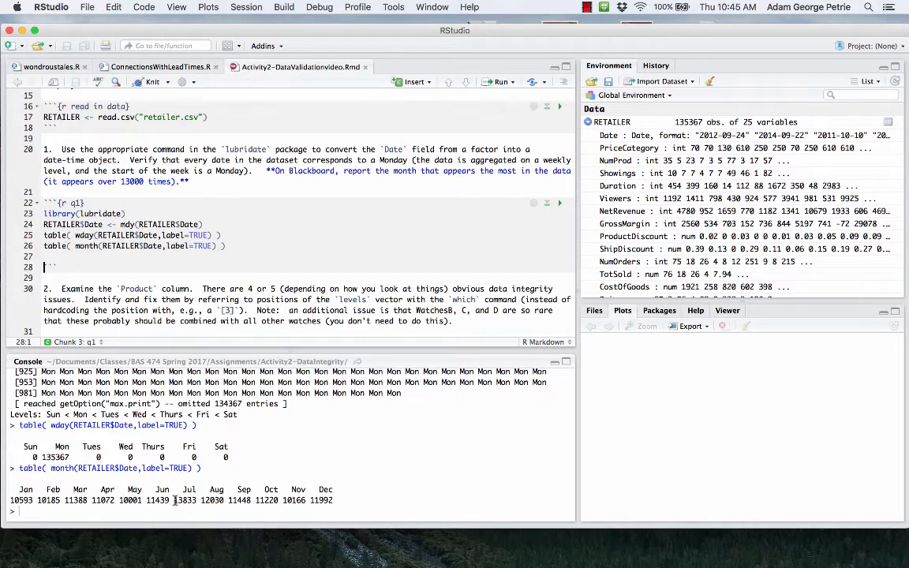
Add the comment #Jul after the month table line as the answer and save the file.
drag(176, 501, 196, 501)
click(237, 246)
text(#Jul)
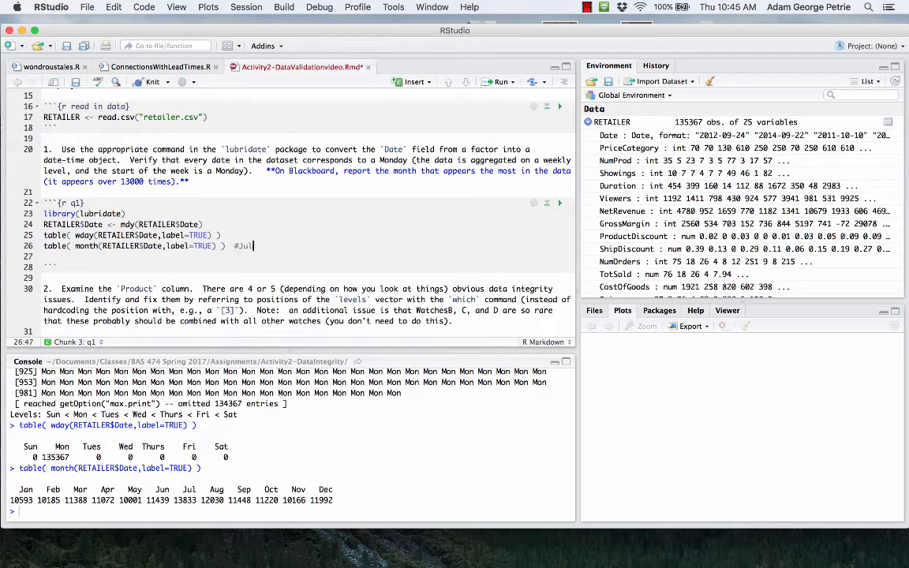
scroll(296, 201, down, 5)
click(296, 201)
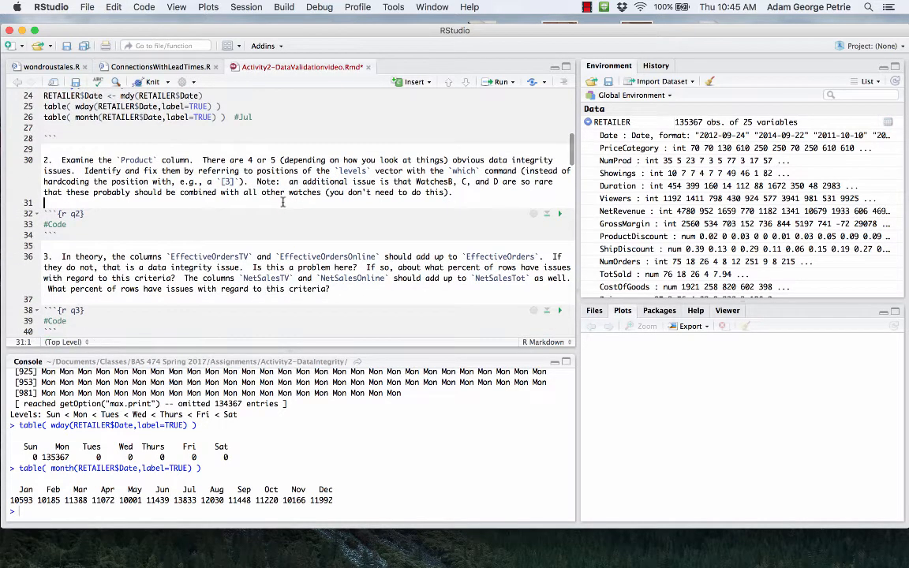
key(super+s)
Bring up the Product variable in the environment list and delete the #Code placeholder from chunk q2.
scroll(651, 172, down, 5)
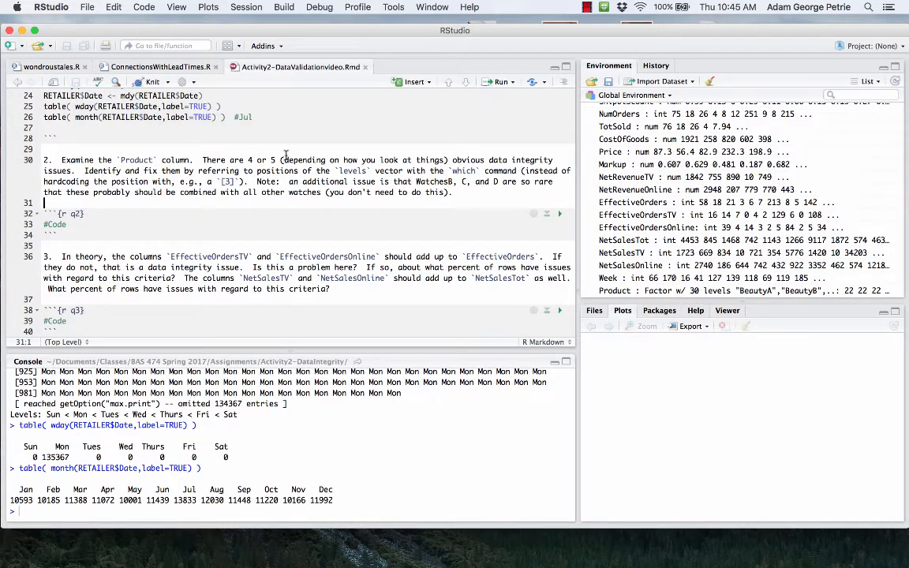
double_click(56, 226)
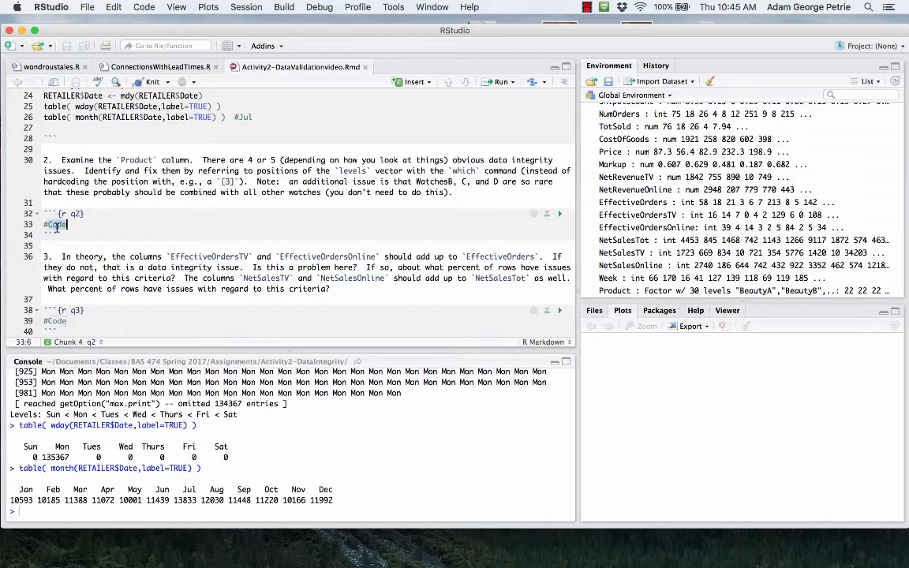
key(BackSpace)
key(BackSpace)
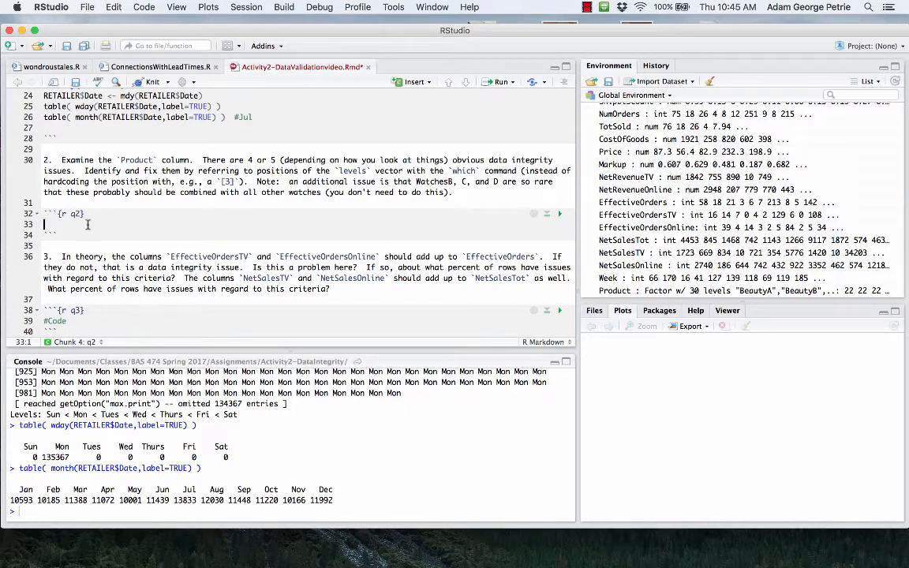
Enter levels(RETAILER$Product) in chunk q2 and run the line to list the product levels.
text(levels(RETAILER$)
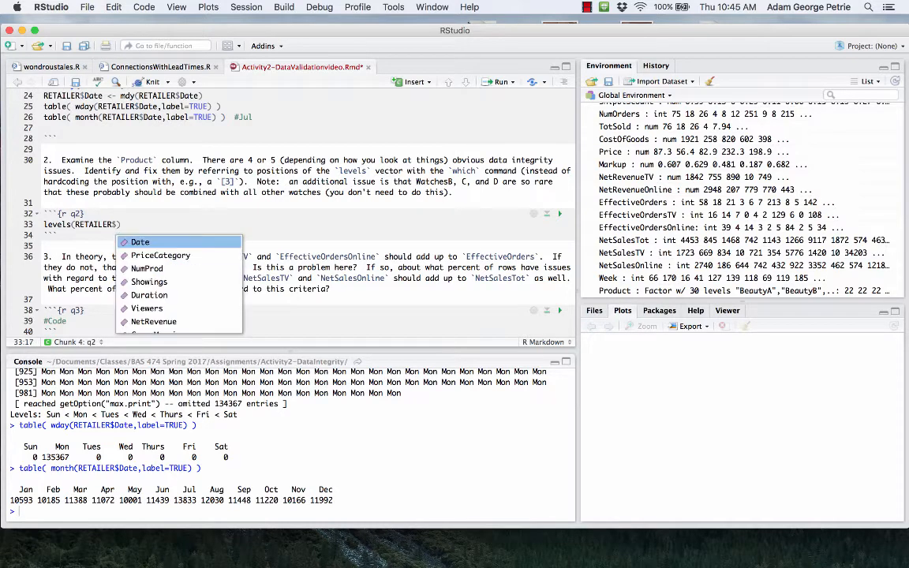
scroll(196, 290, down, 5)
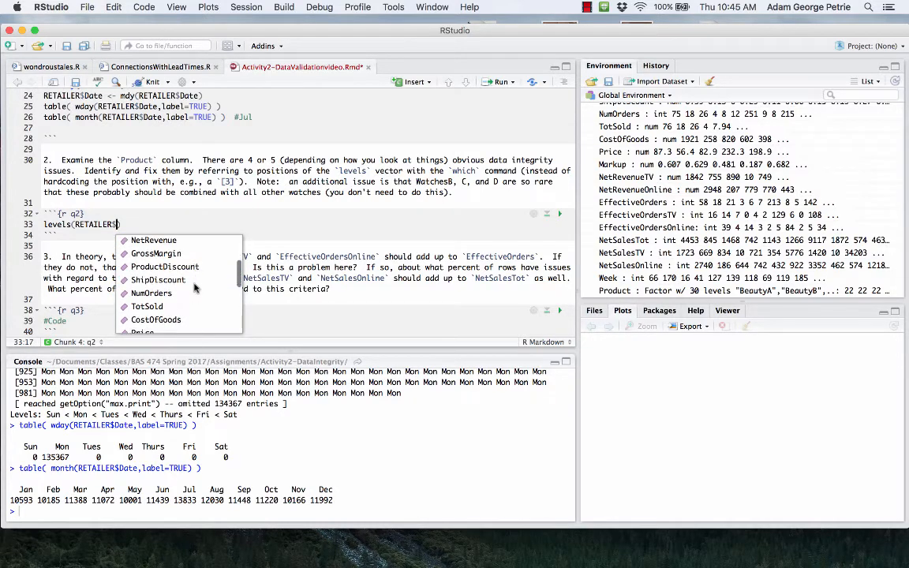
scroll(196, 290, down, 2)
double_click(150, 331)
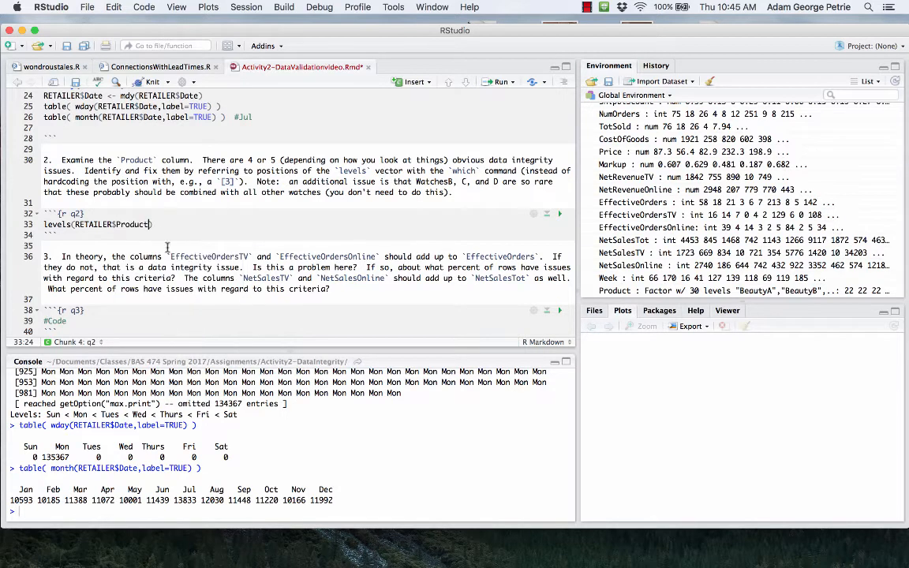
key(Right)
text(<-)
key(BackSpace)
key(BackSpace)
key(BackSpace)
key(super+Return)
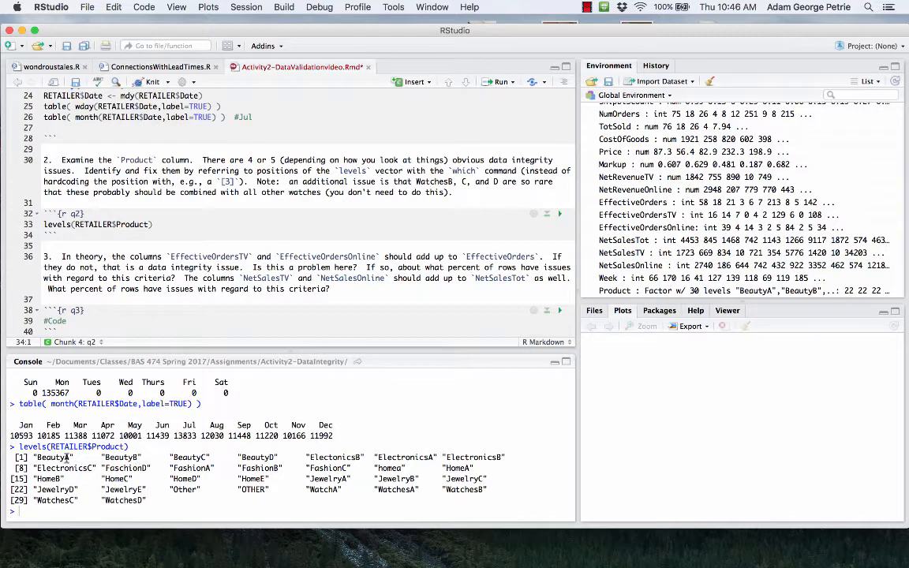
Examine the listed Product levels for misspelled, inconsistently capitalised or duplicated category names.
double_click(312, 457)
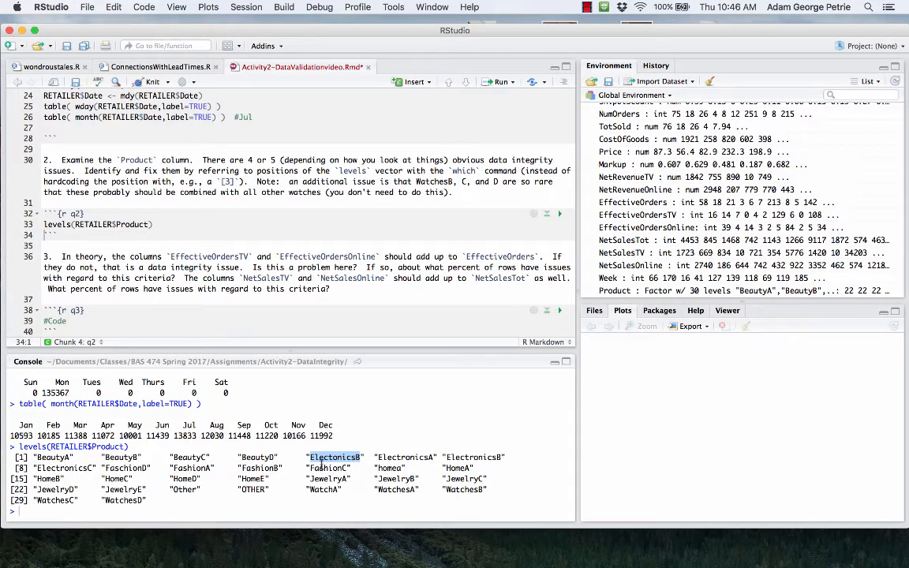
drag(446, 458, 499, 455)
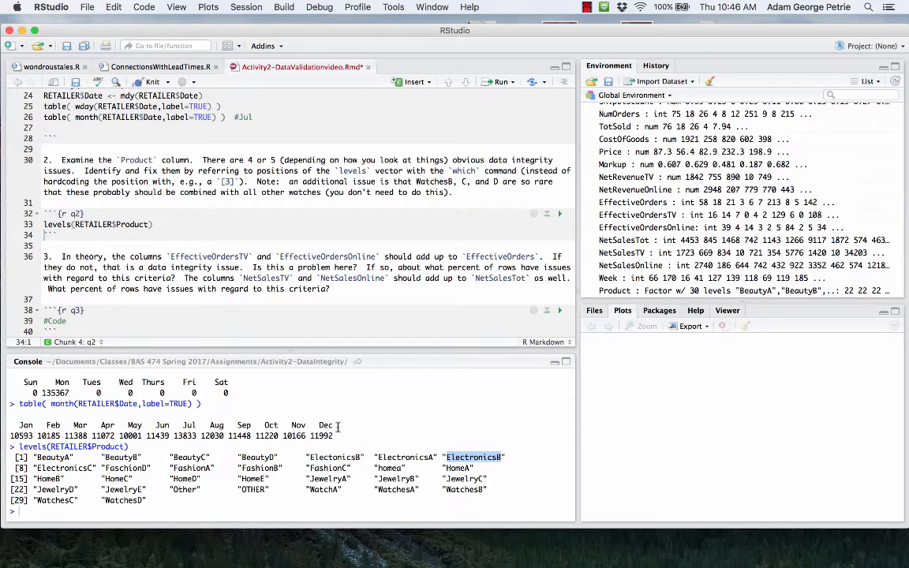
drag(105, 468, 146, 467)
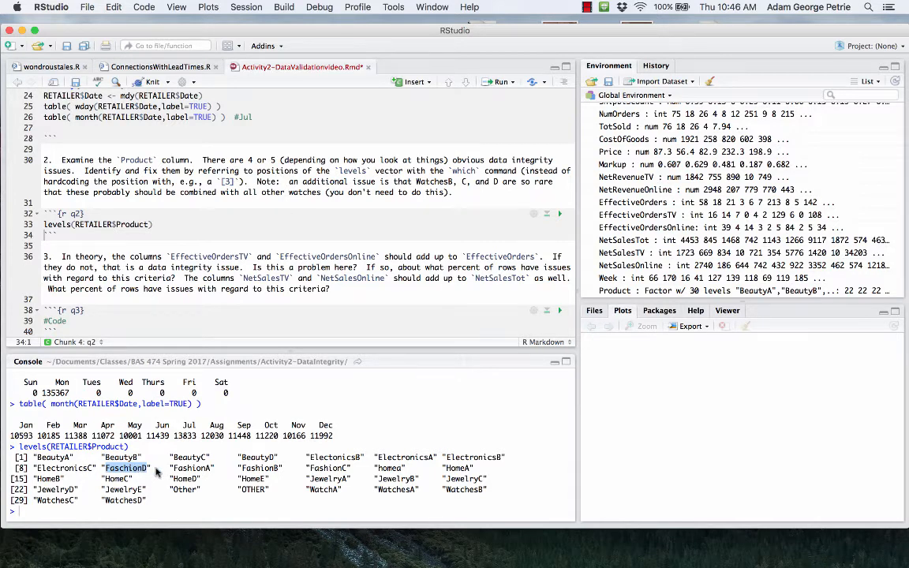
double_click(390, 468)
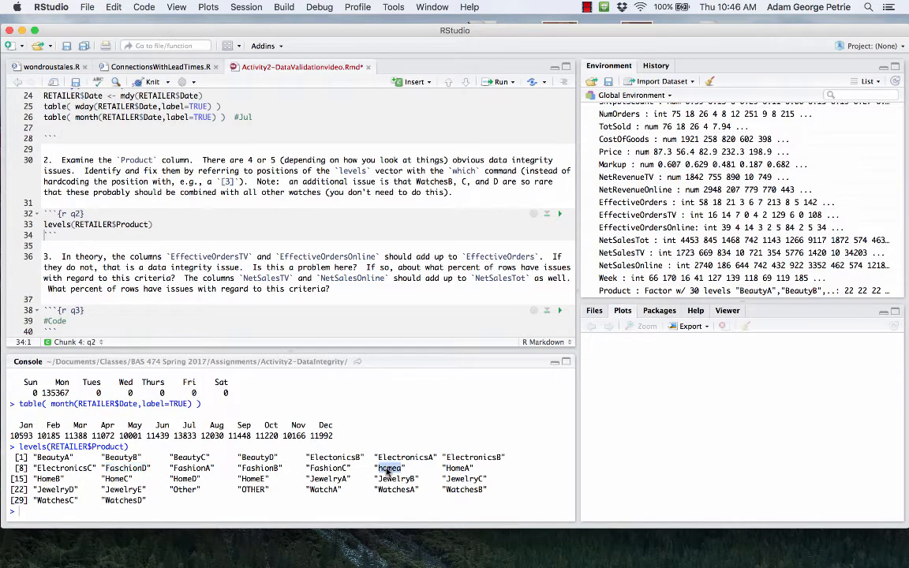
double_click(458, 468)
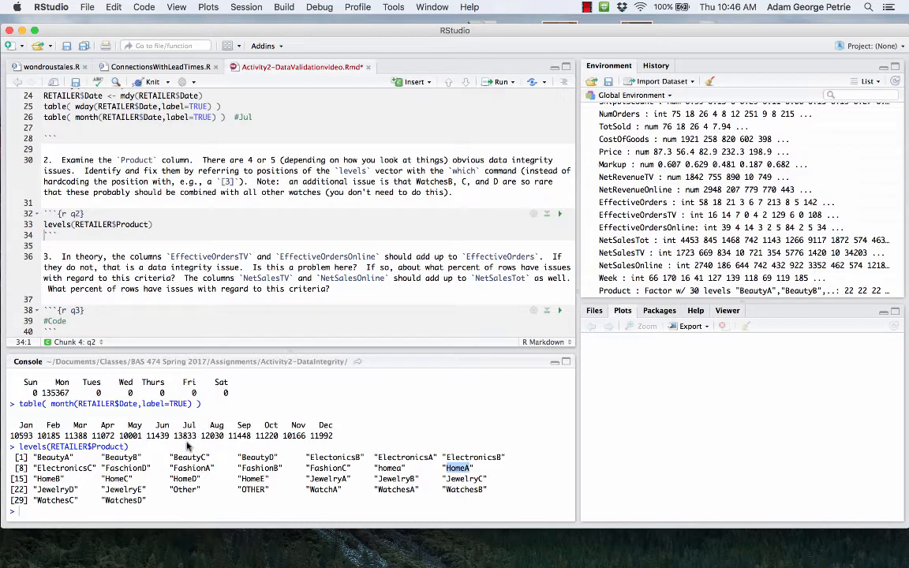
click(182, 491)
double_click(254, 489)
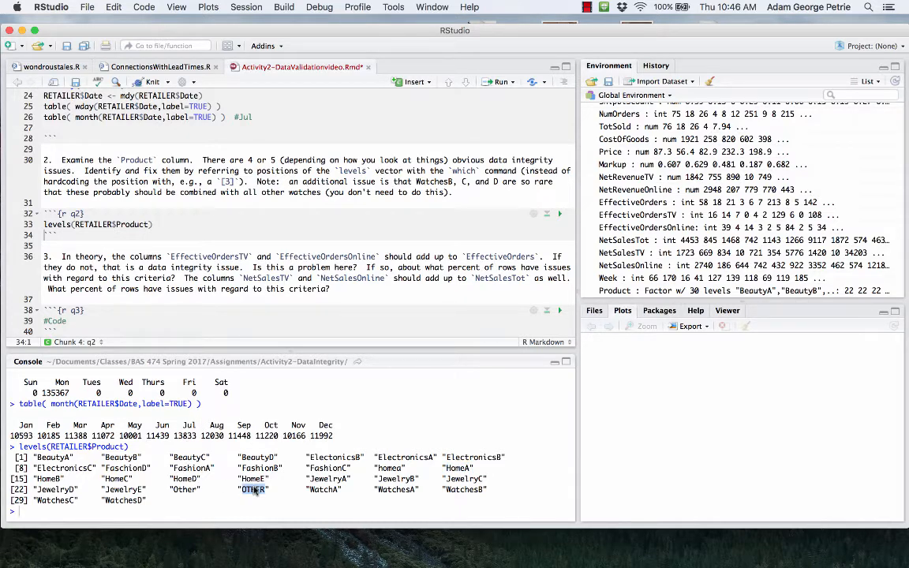
double_click(324, 489)
double_click(397, 490)
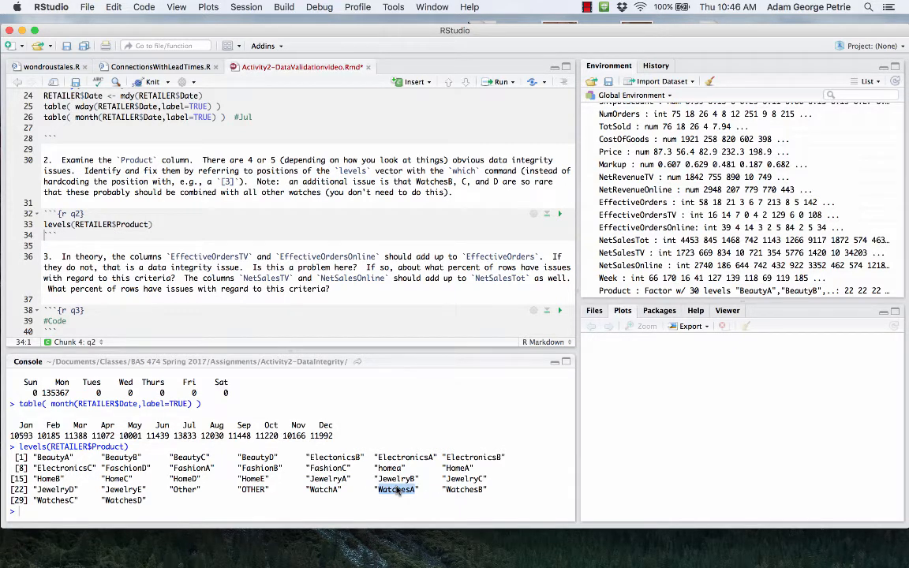
double_click(126, 468)
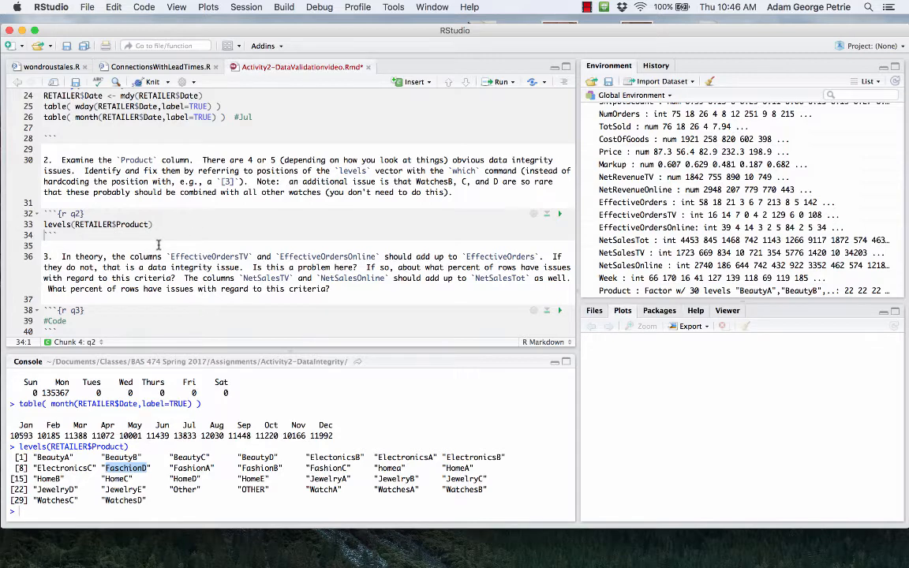
scroll(158, 246, down, 5)
scroll(158, 246, up, 5)
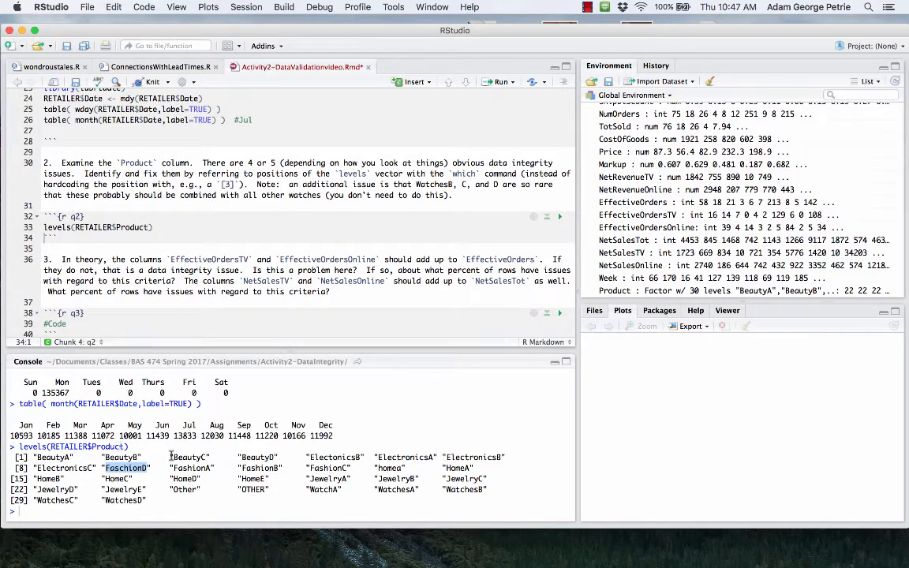
Turn the levels line into an indexed assignment by adding empty square brackets and an assignment arrow: levels(RETAILER$Product)[ ] <-.
click(89, 227)
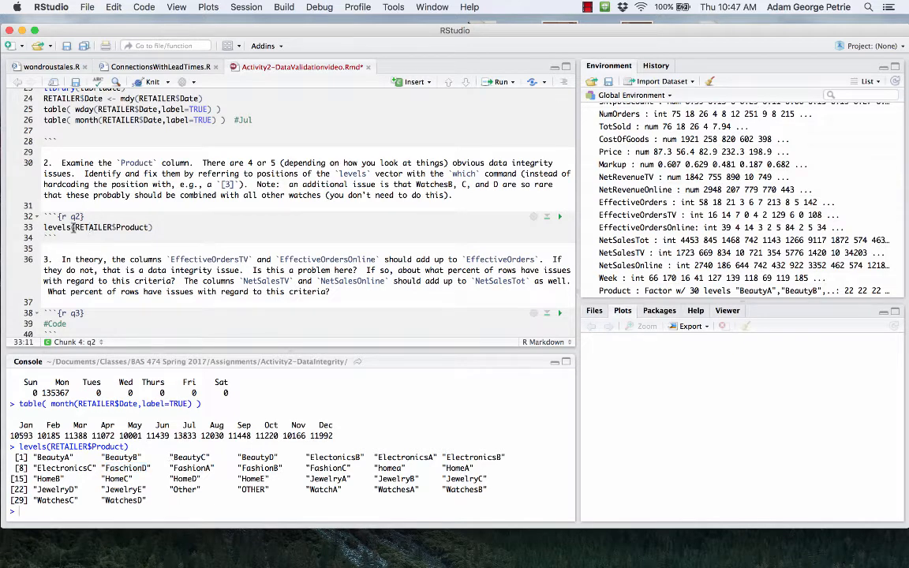
click(164, 228)
text(<-)
key(Left)
key(Left)
key(Left)
text([])
key(Left)
Try the hardcoded position 5 for ElectonicsB inside the square brackets, and clear it again.
double_click(336, 457)
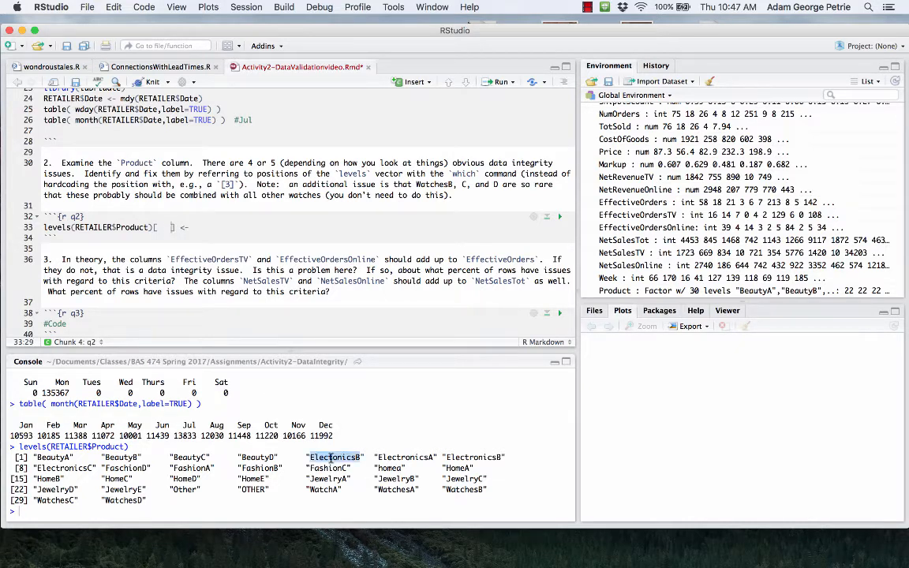
double_click(475, 458)
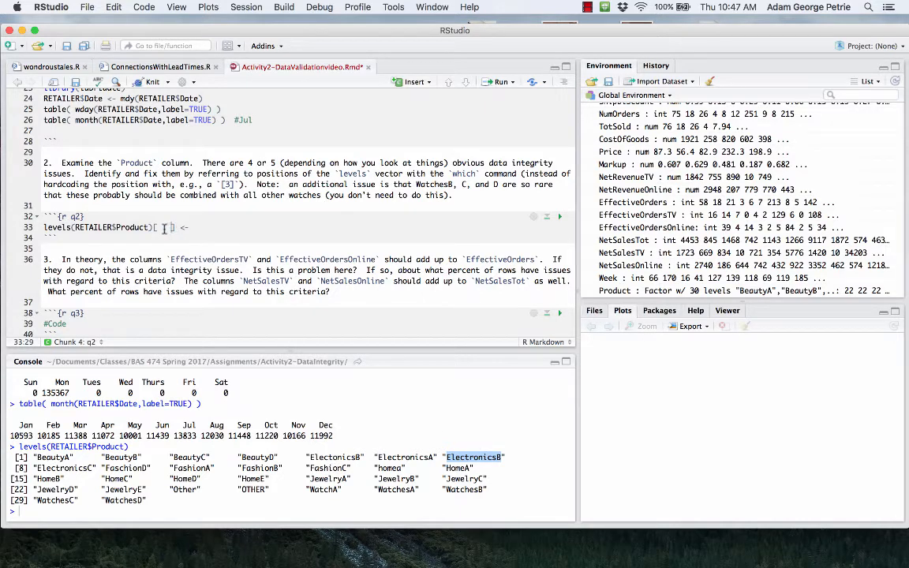
click(164, 228)
text(5 ])
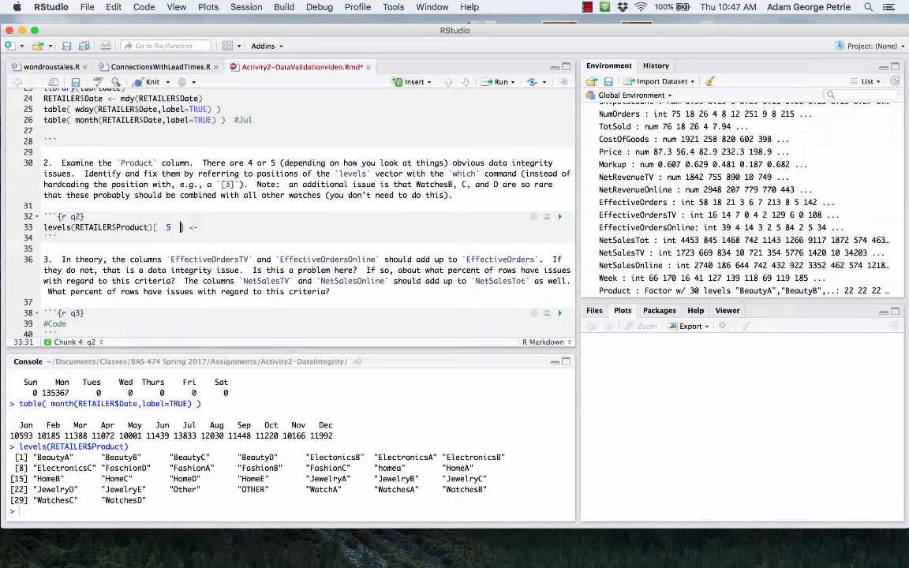
click(193, 228)
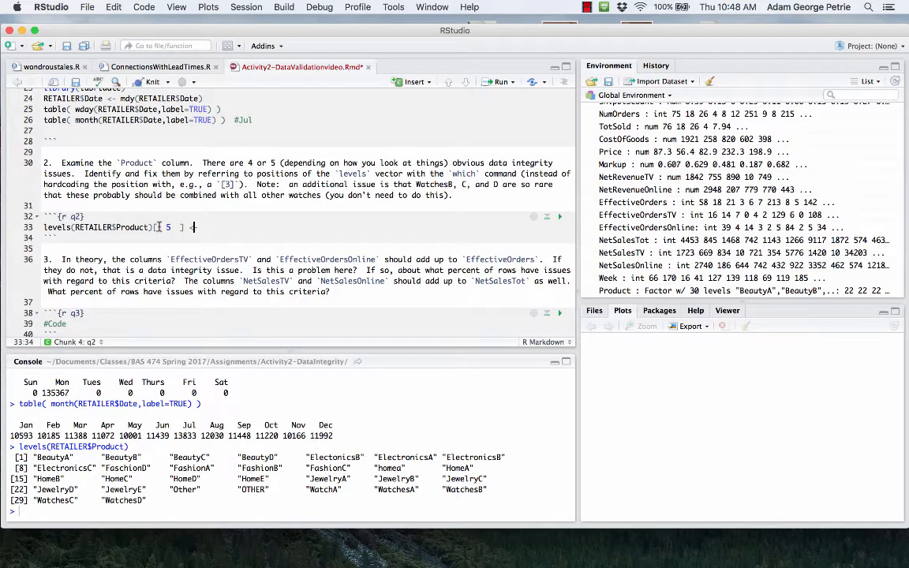
drag(157, 227, 175, 226)
key(BackSpace)
Insert a line above the assignment containing which( levels(RETAILER$Product) ).
click(124, 215)
key(Return)
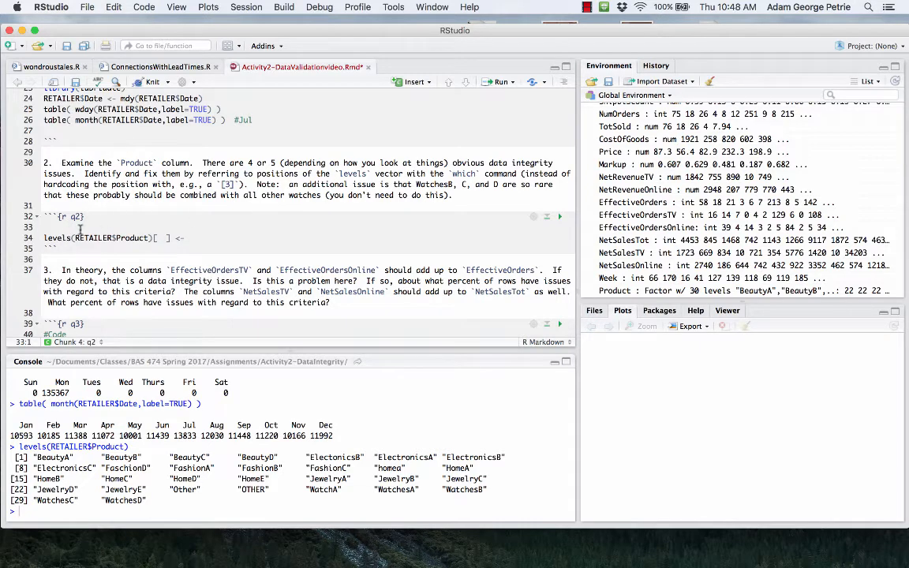
text(which())
double_click(337, 457)
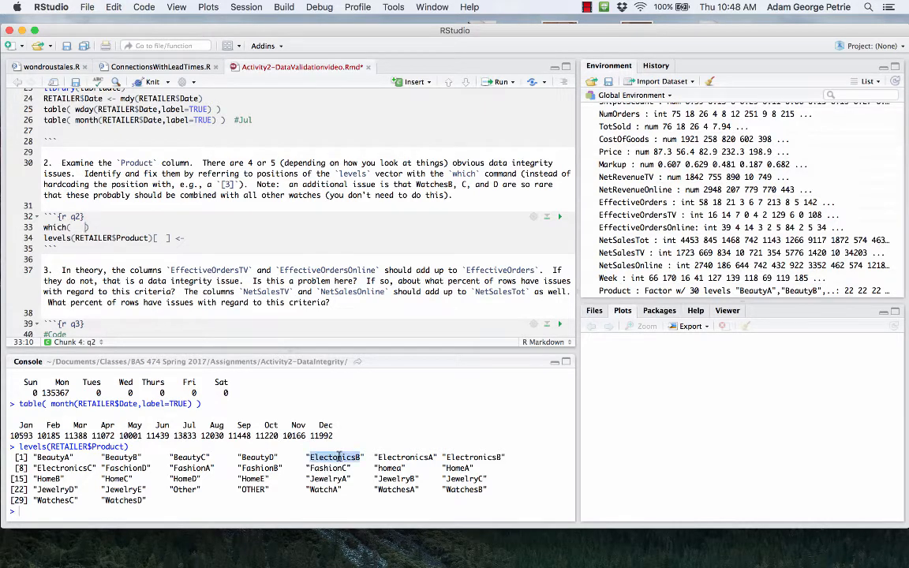
click(83, 228)
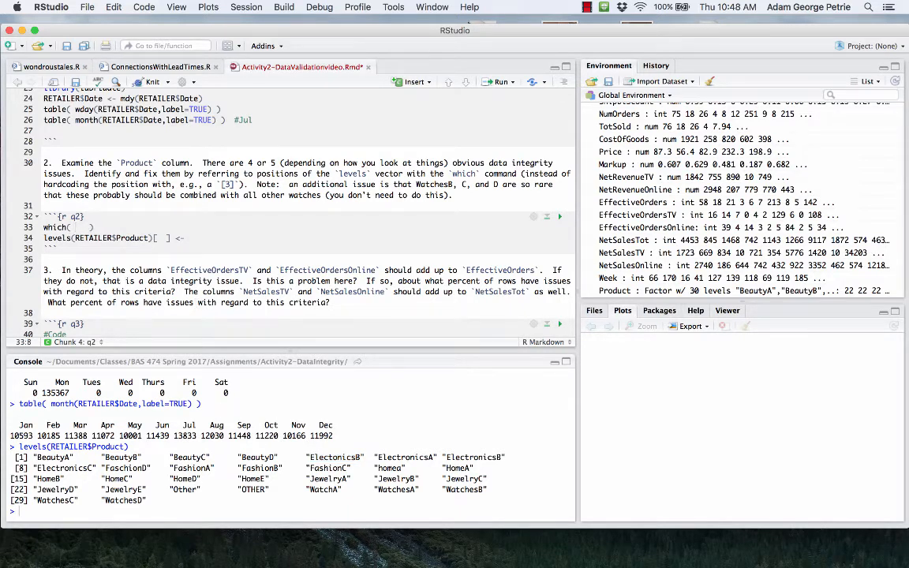
text(levels()
drag(75, 239, 145, 237)
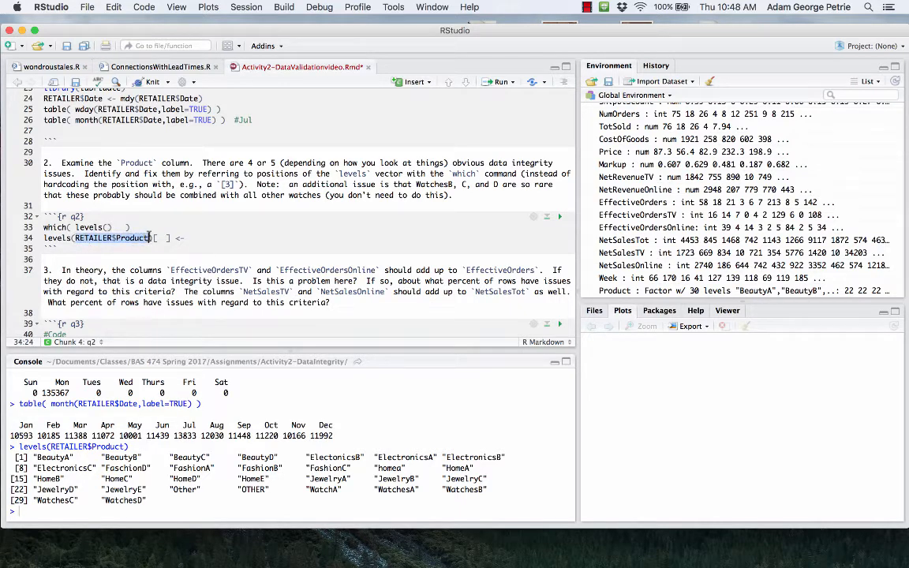
key(super+c)
click(106, 227)
key(super+v)
click(75, 227)
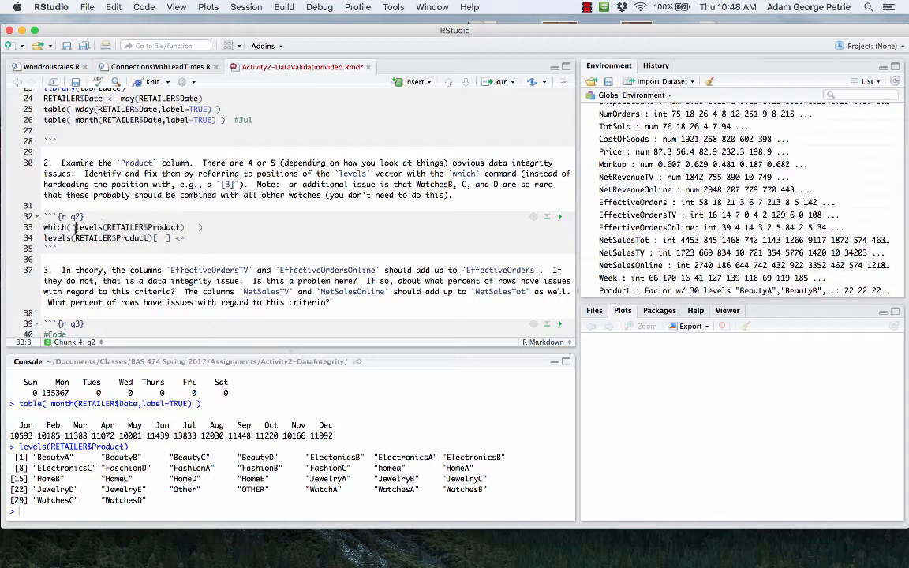
drag(75, 228, 187, 227)
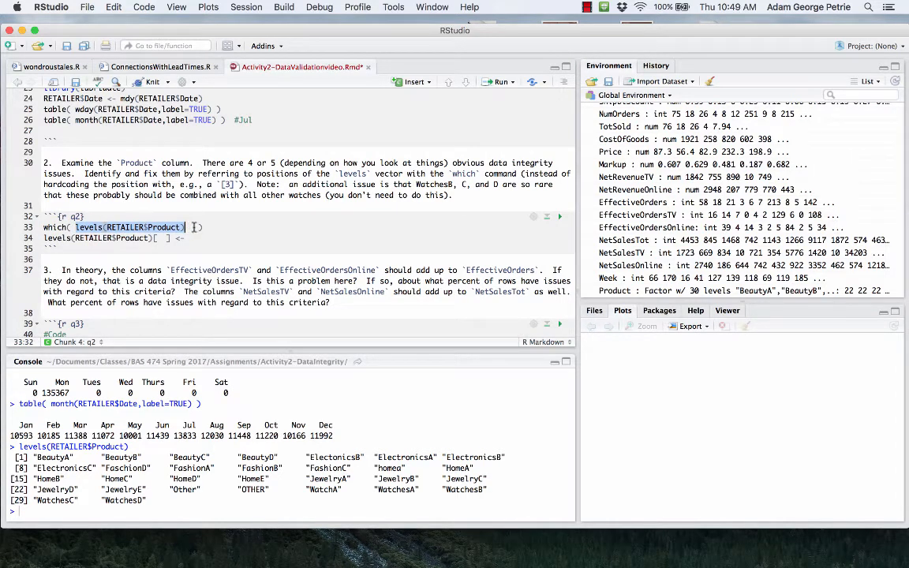
Complete the which call with the condition == "ElectonicsB" and run the line to find that level's position.
click(195, 227)
text(== )
text("Electonic)
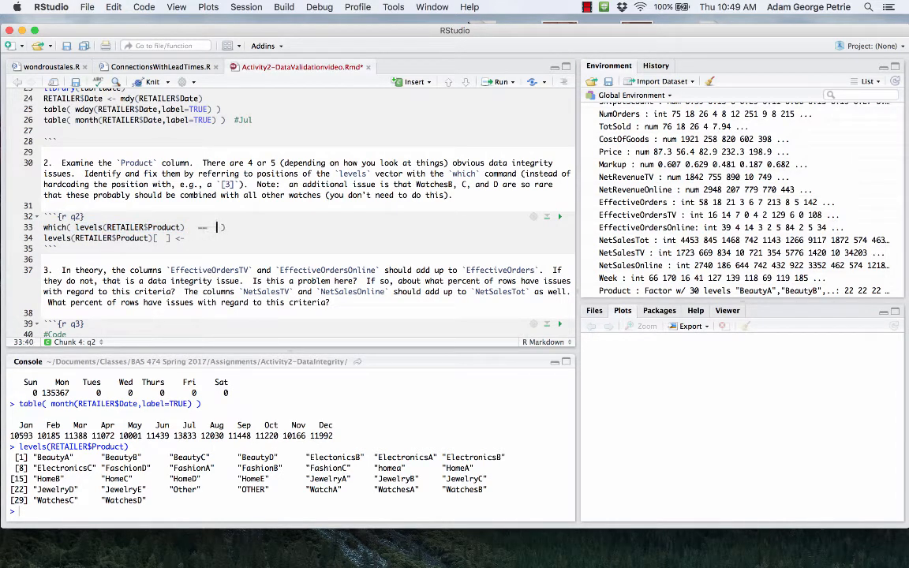
text(sB)
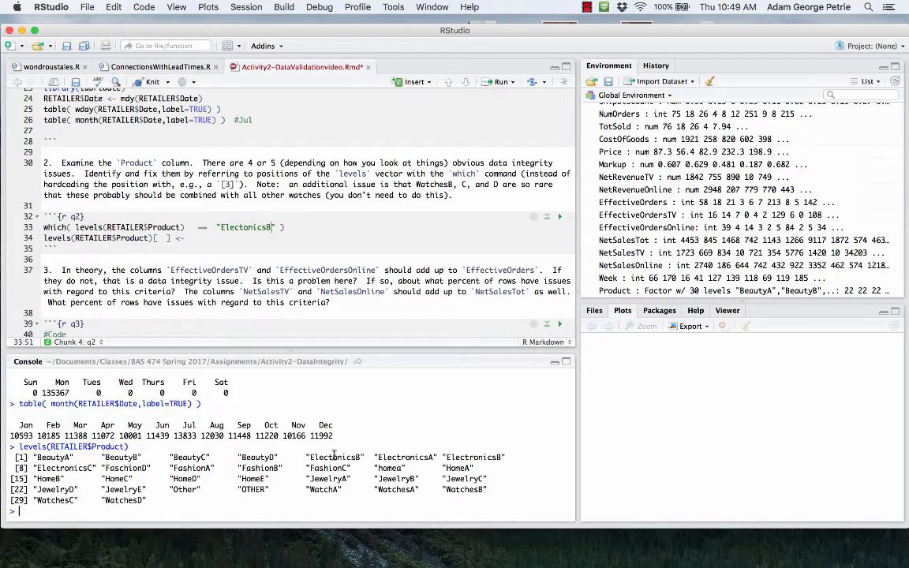
double_click(334, 457)
key(super+c)
double_click(237, 228)
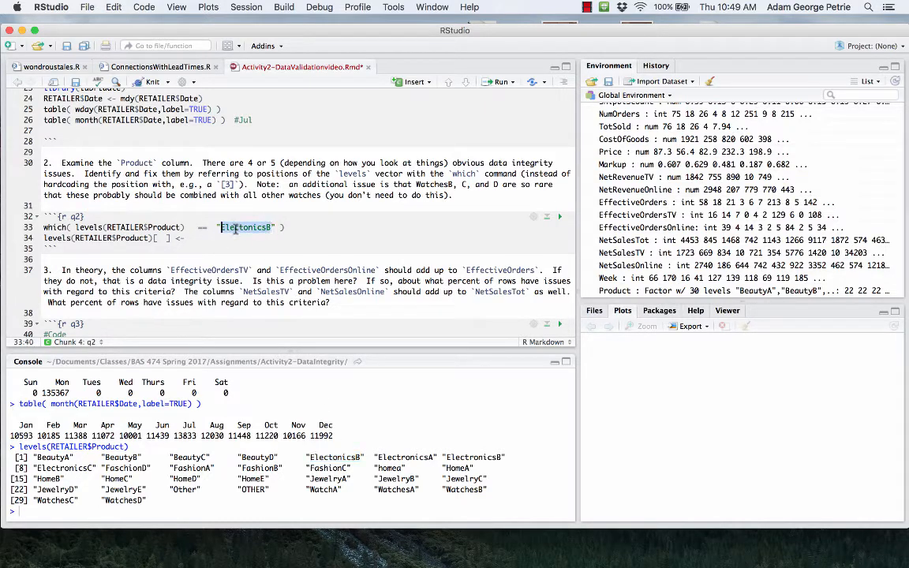
key(super+v)
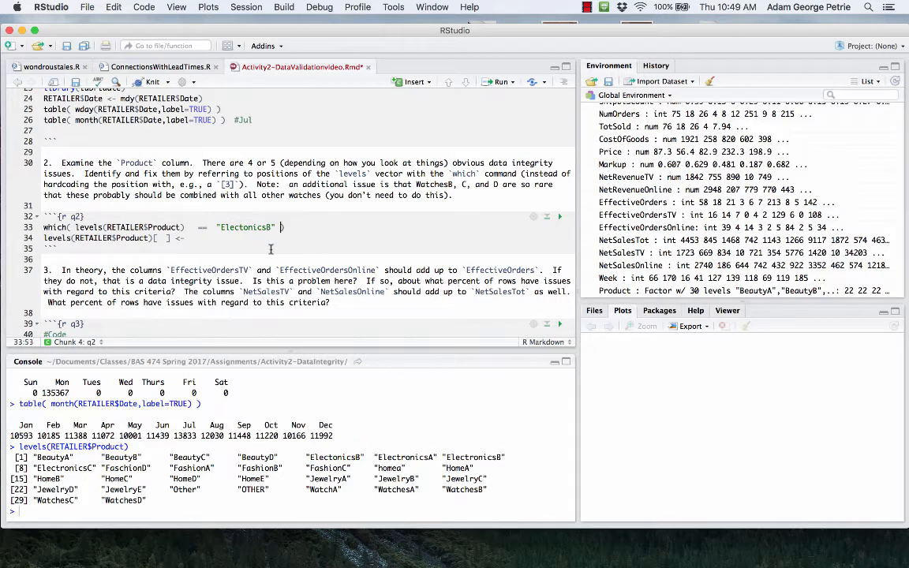
key(Left)
key(Left)
key(Left)
key(Left)
key(super+Return)
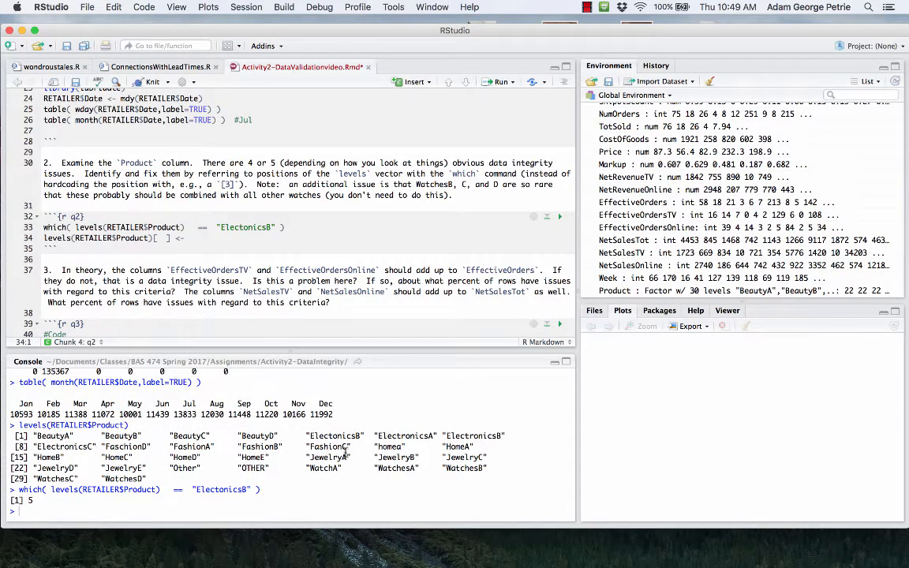
Move the which expression into the square brackets of the levels assignment and run just that expression.
click(45, 227)
drag(44, 228, 286, 227)
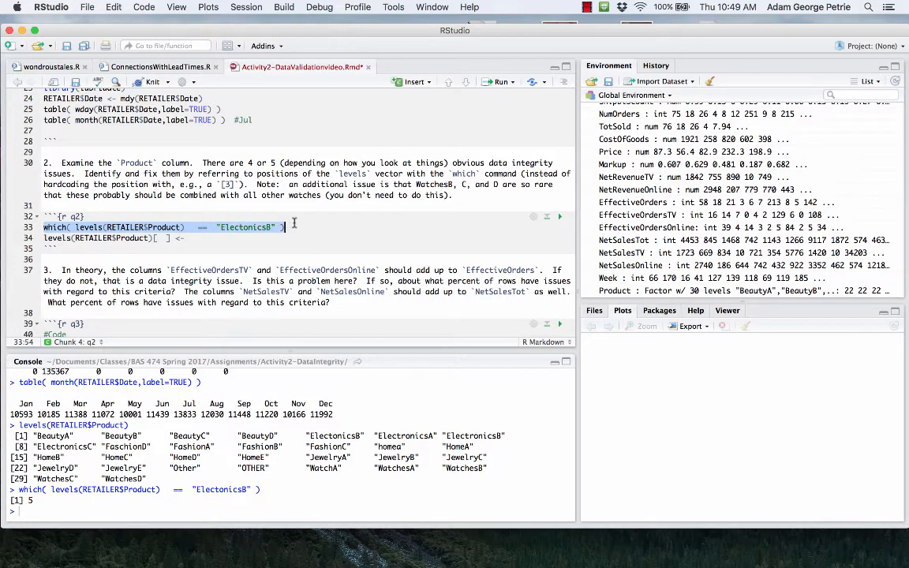
key(BackSpace)
click(162, 237)
key(super+v)
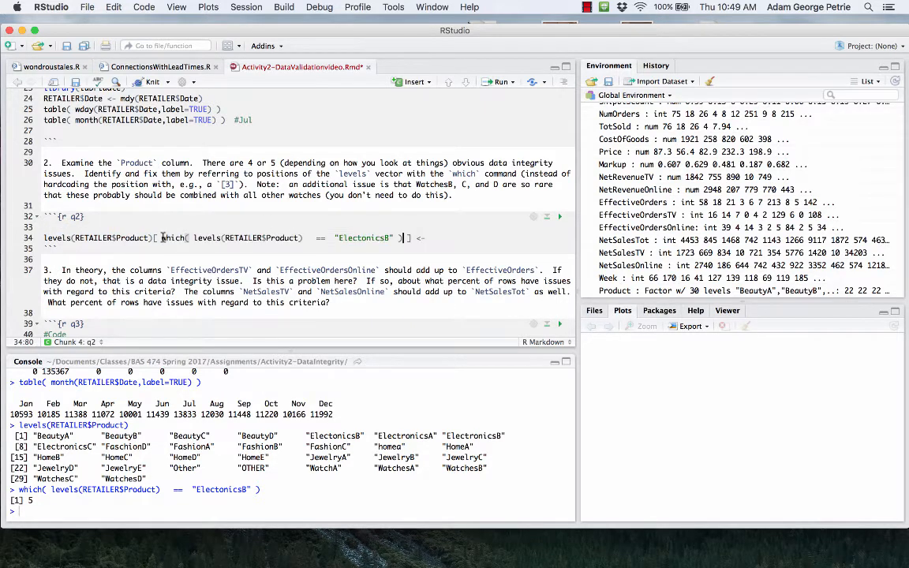
drag(163, 237, 406, 238)
key(super+Return)
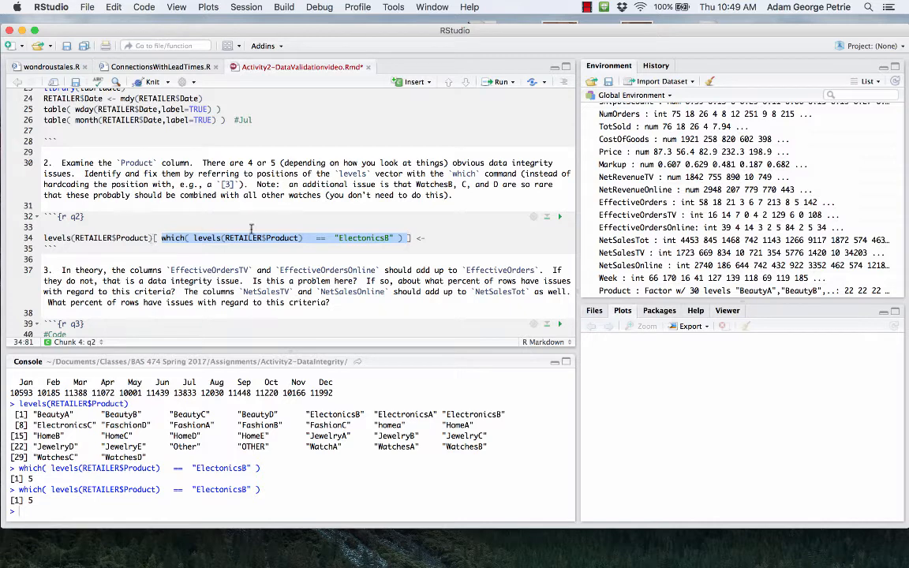
Complete the assignment with the correctly spelled level "ElectronicsB", copied from the console output.
click(432, 237)
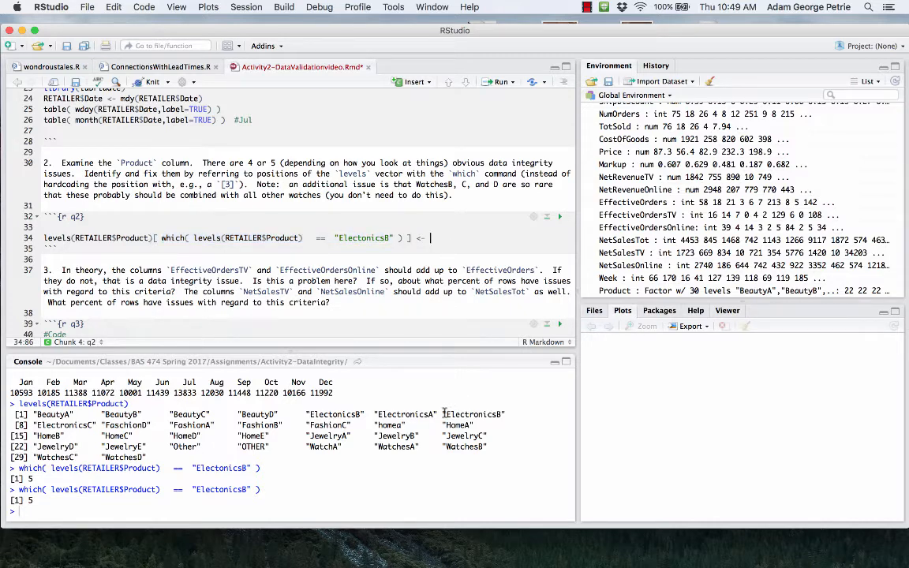
drag(443, 413, 516, 412)
key(super+c)
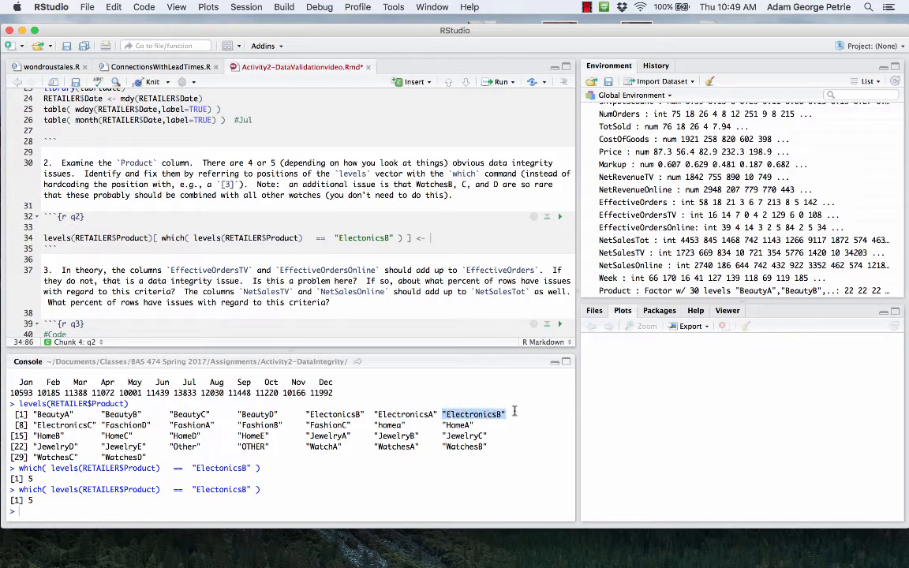
click(440, 238)
key(super+v)
click(445, 238)
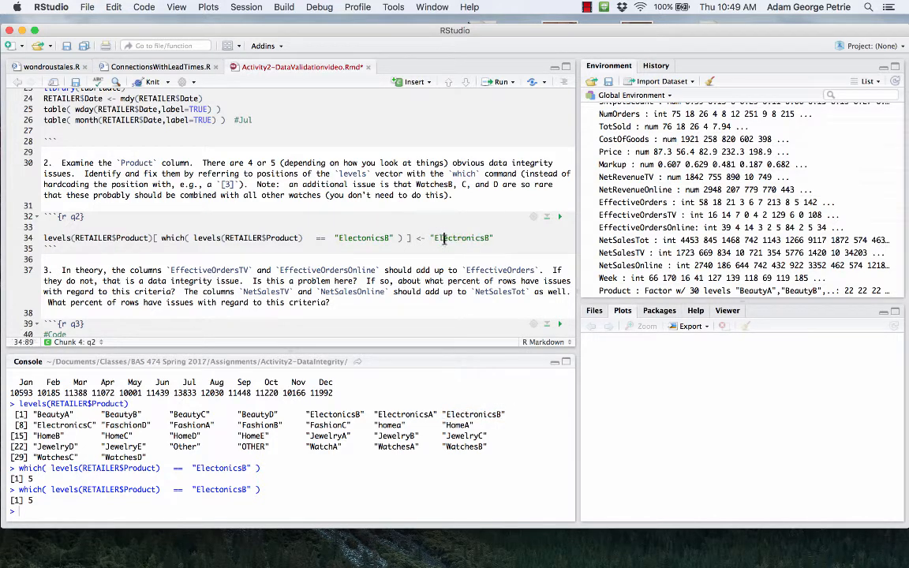
Run the "ElectonicsB" assignment, then add levels(RETAILER$Product) on the empty line above it and run that line.
key(super+Return)
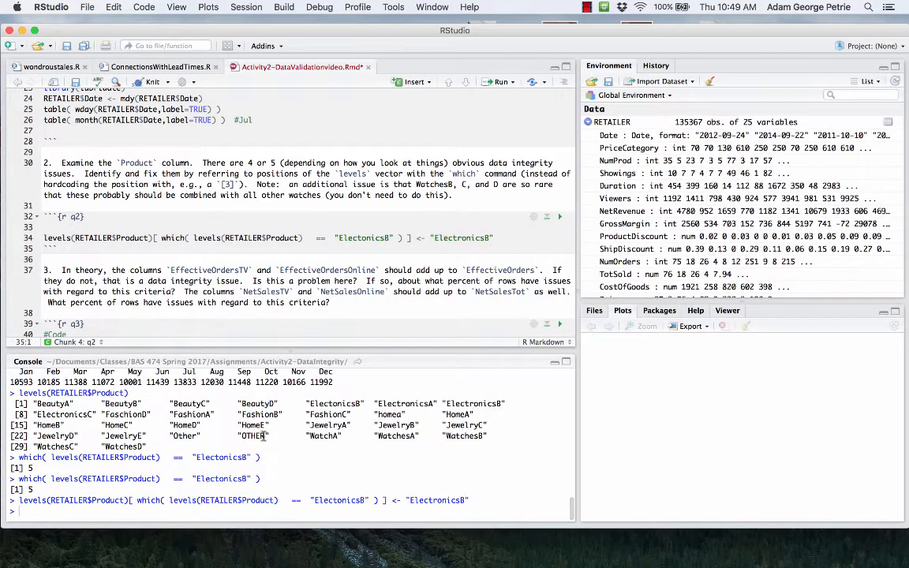
drag(152, 237, 44, 238)
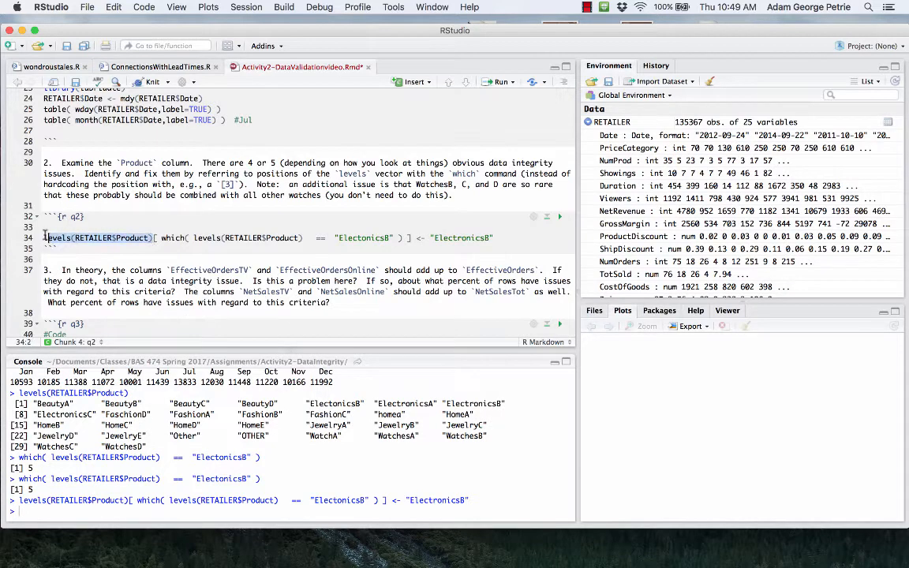
key(super+c)
click(48, 227)
key(super+v)
key(super+Return)
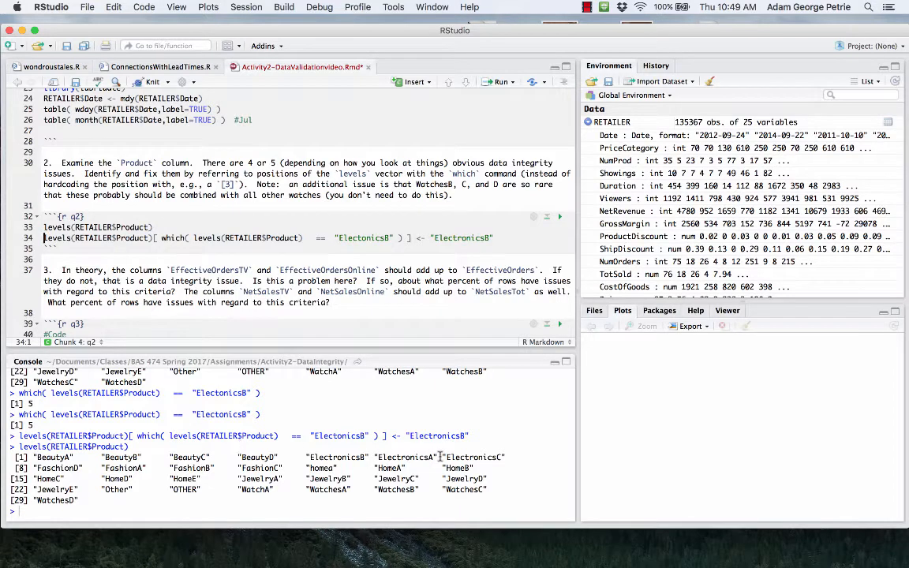
Compare the Product levels printed before and after the electronics fix, and review the which expression in the assignment.
double_click(332, 457)
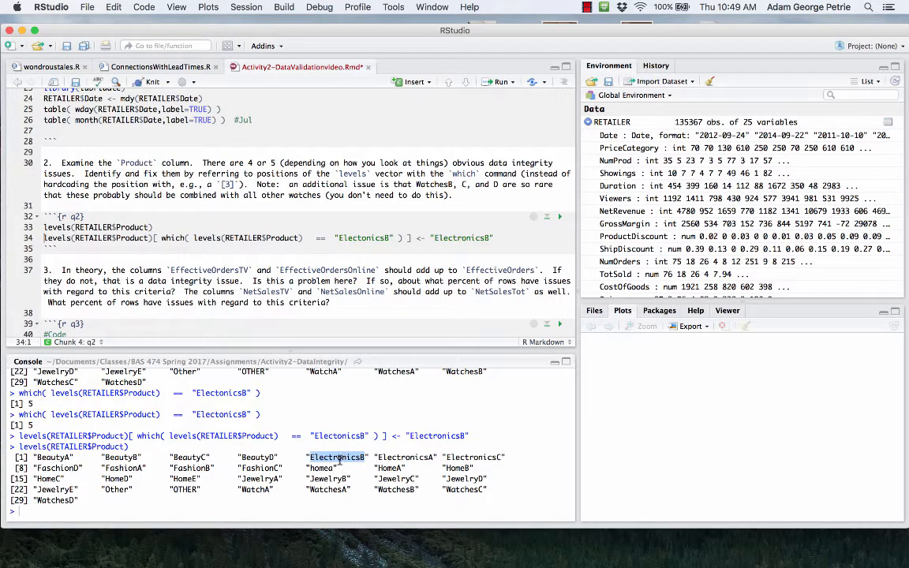
scroll(339, 460, up, 5)
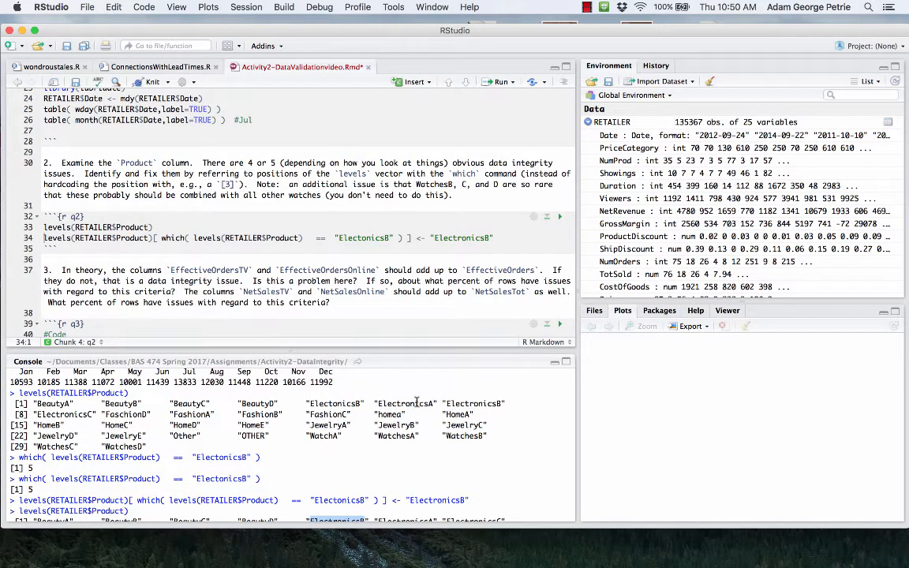
scroll(416, 404, down, 3)
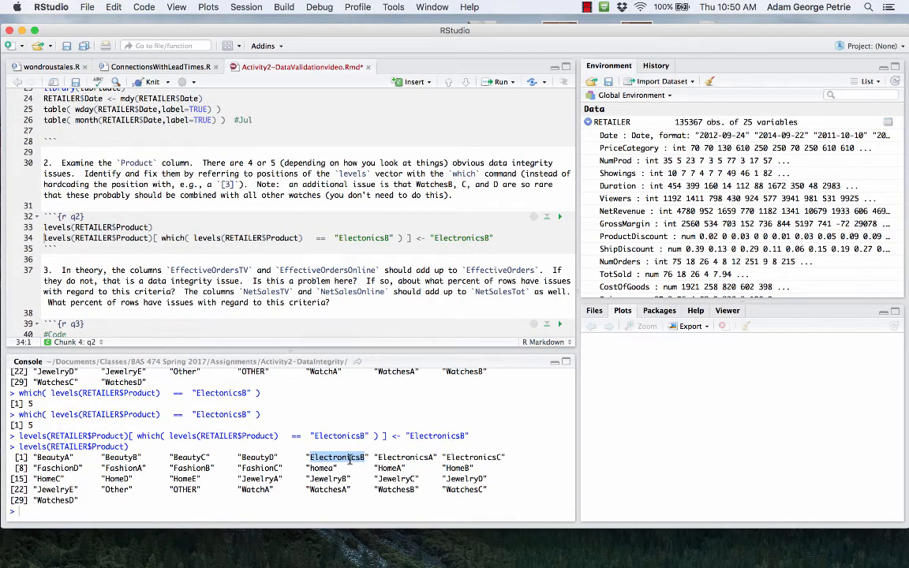
scroll(349, 460, up, 4)
drag(311, 417, 360, 412)
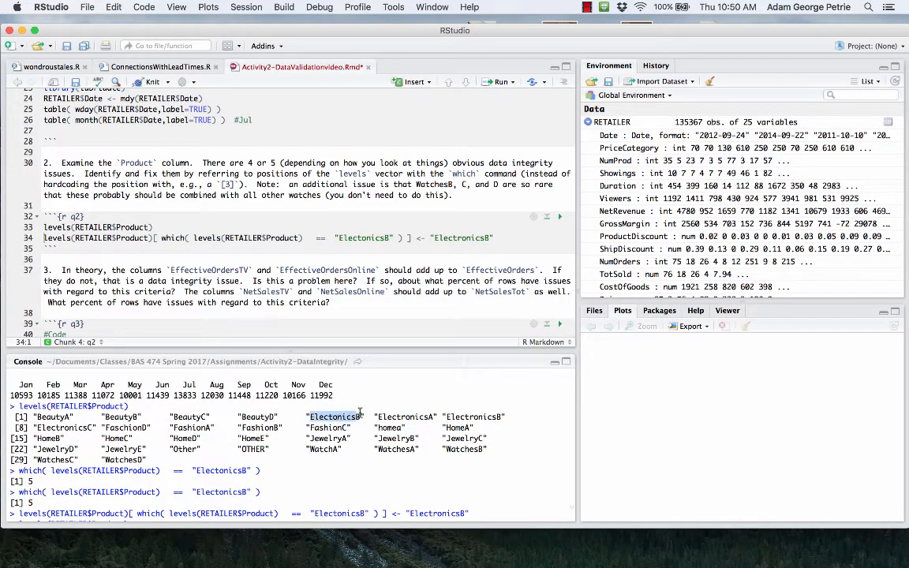
scroll(381, 413, down, 3)
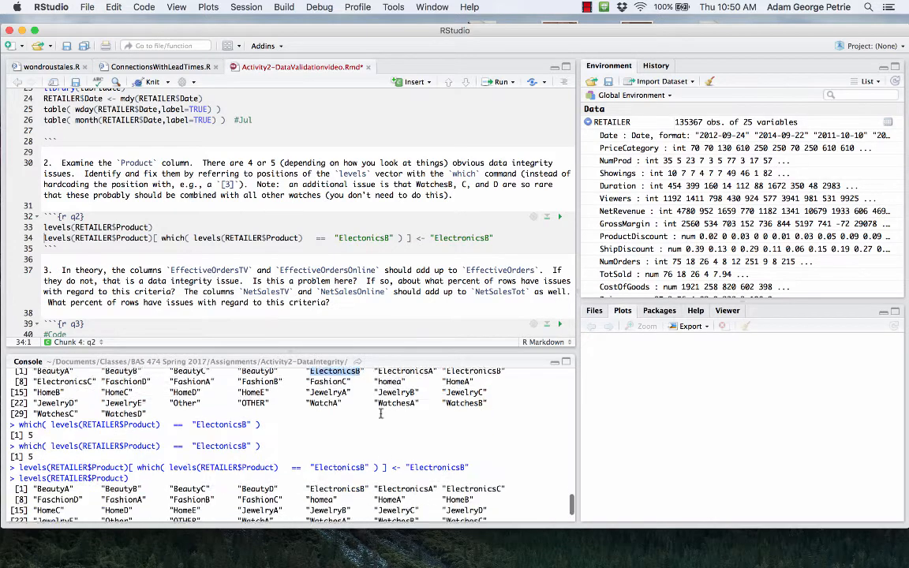
click(163, 238)
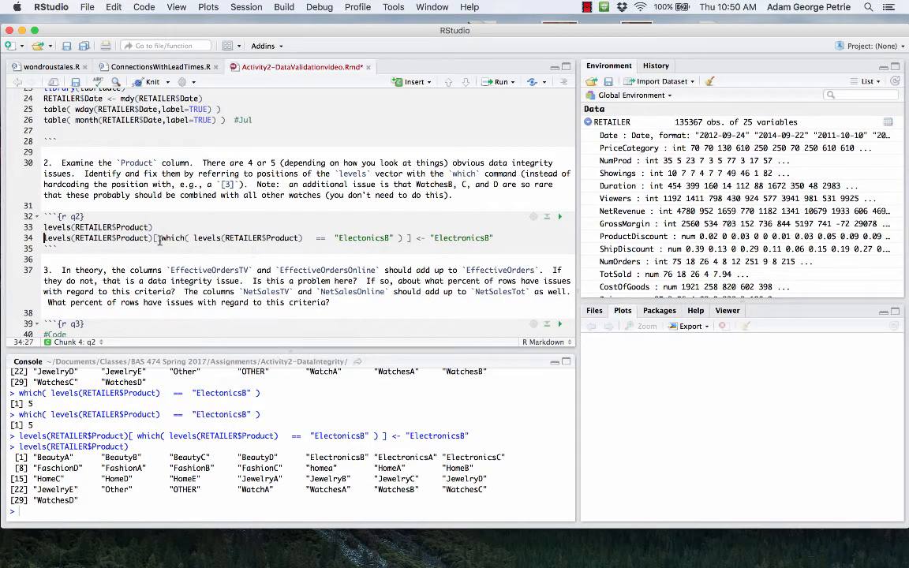
drag(163, 237, 407, 237)
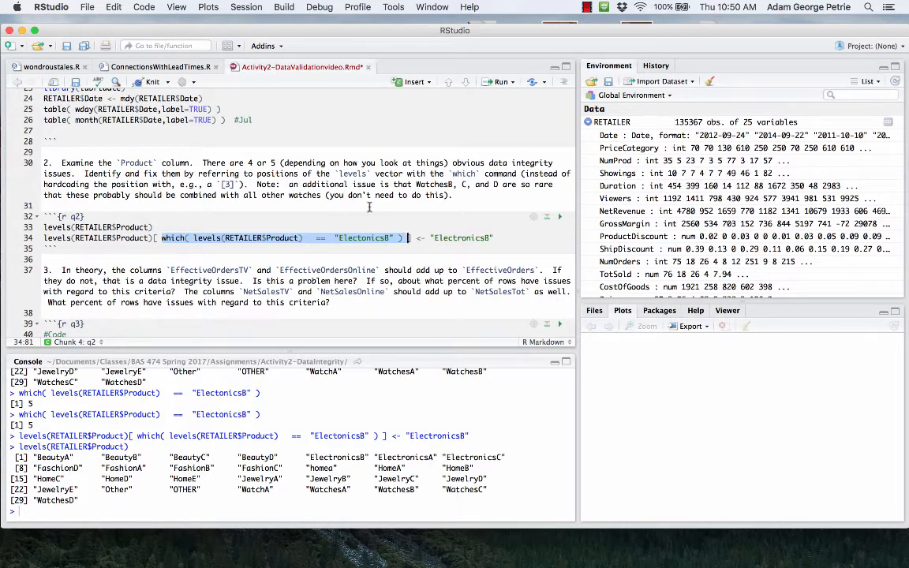
Add three copies of the electronics levels assignment directly below it in the q2 chunk.
click(508, 236)
key(Return)
key(Return)
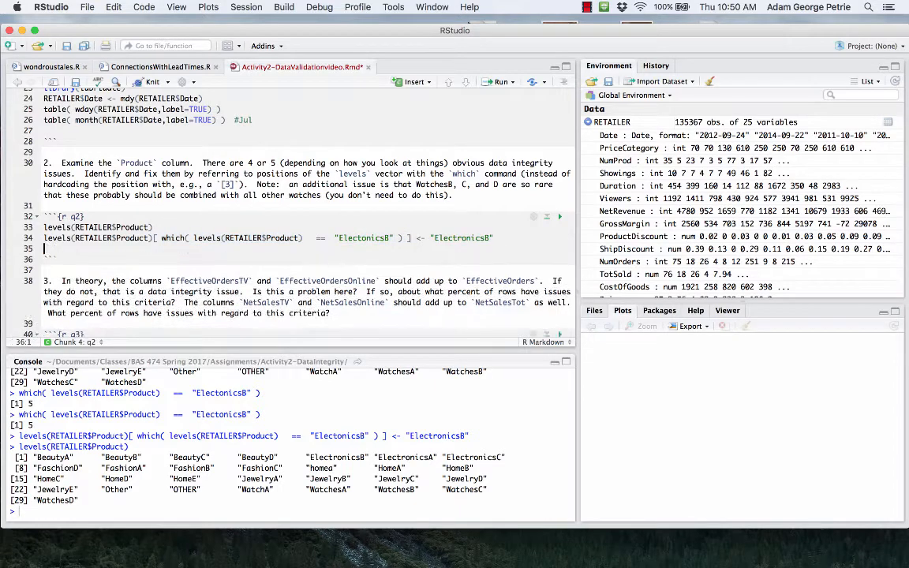
drag(43, 240, 44, 248)
click(45, 249)
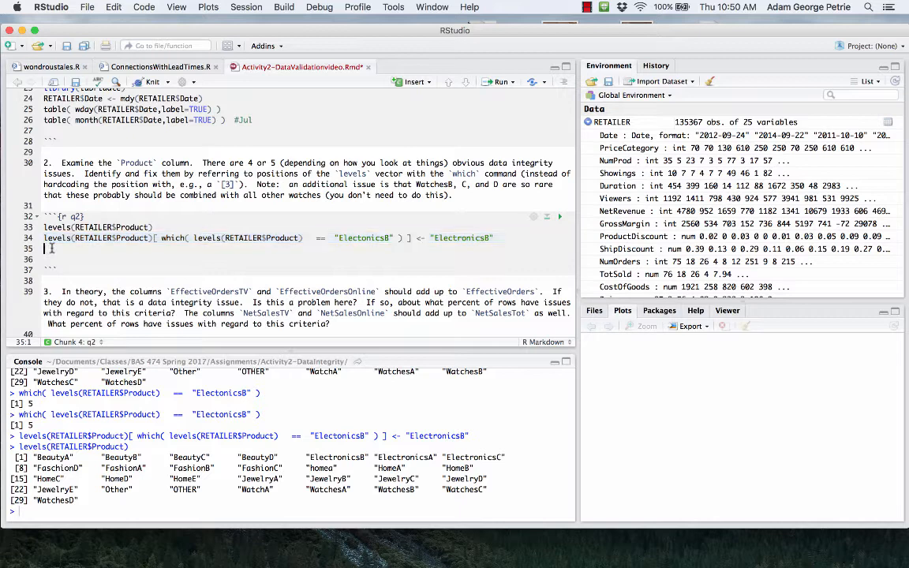
key(super+v)
key(super+v)
key(super+v)
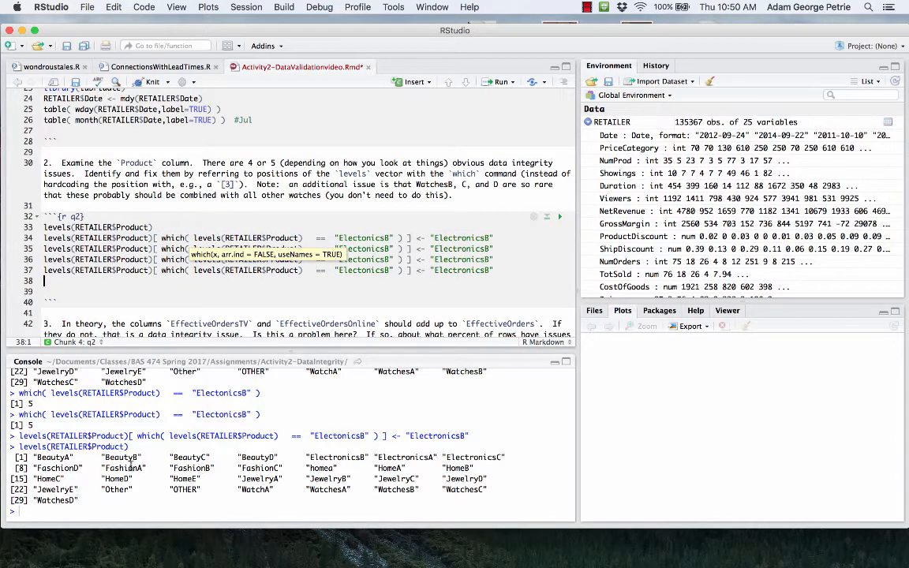
Set the condition in the first copied assignment to "FaschionD" and run only its which expression.
double_click(59, 468)
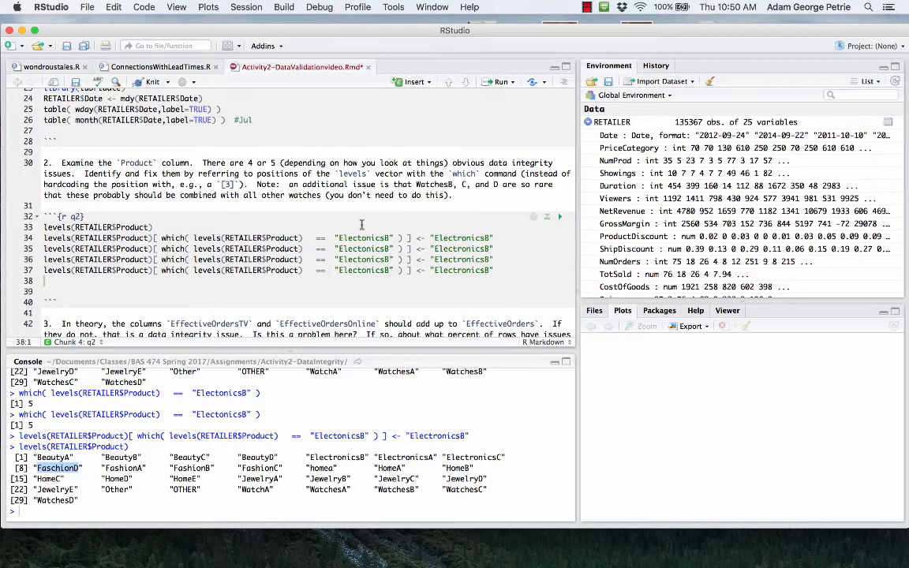
double_click(365, 249)
key(super+v)
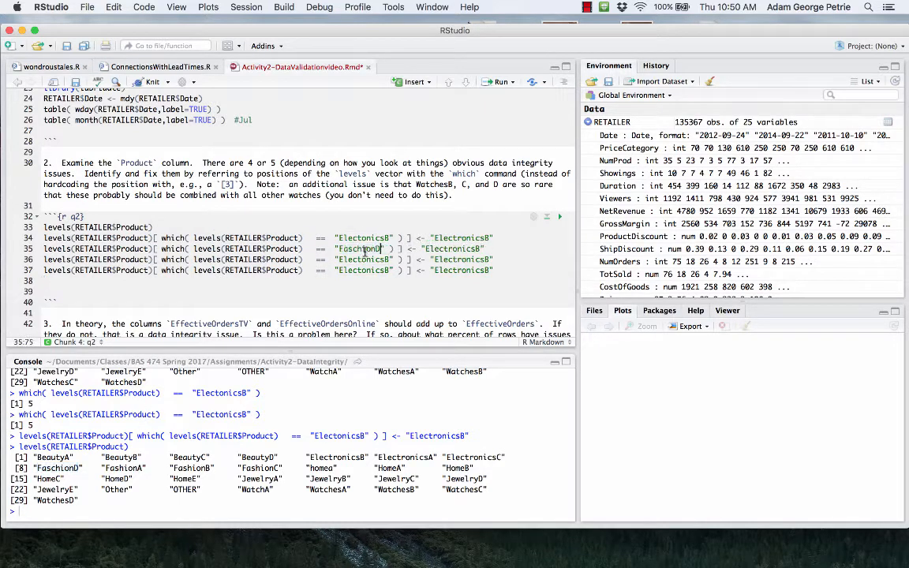
drag(160, 249, 393, 249)
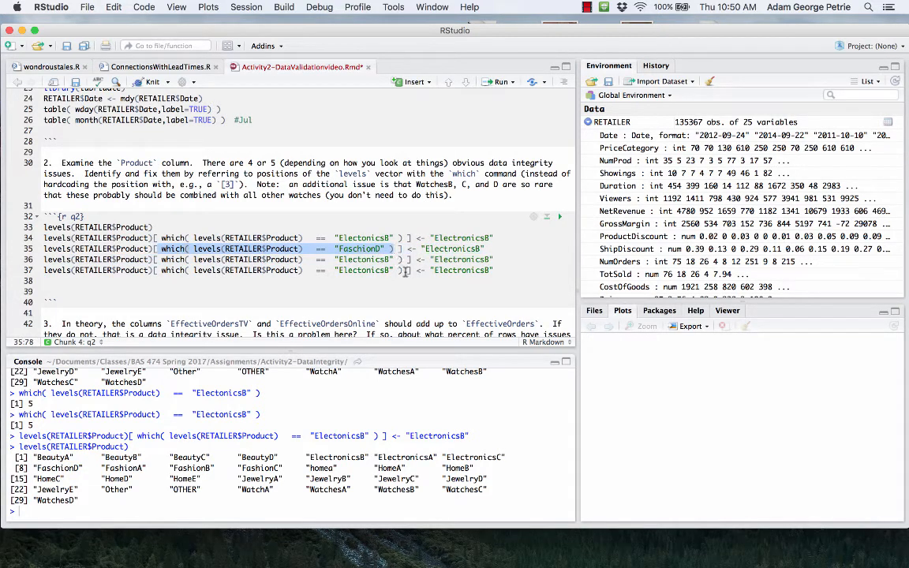
key(super+Return)
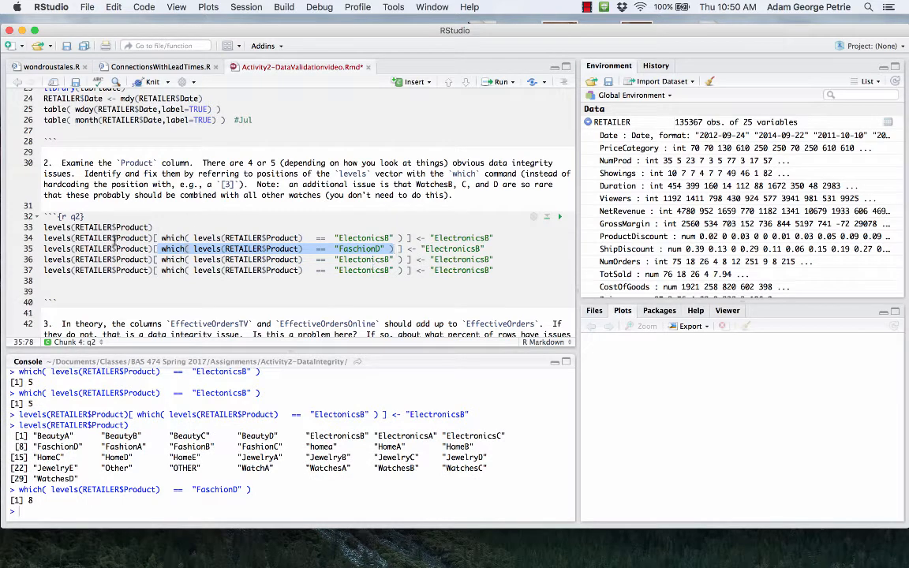
Set the replacement value in the "FaschionD" assignment to "FashionD", run the line, and print the Product levels again.
click(381, 238)
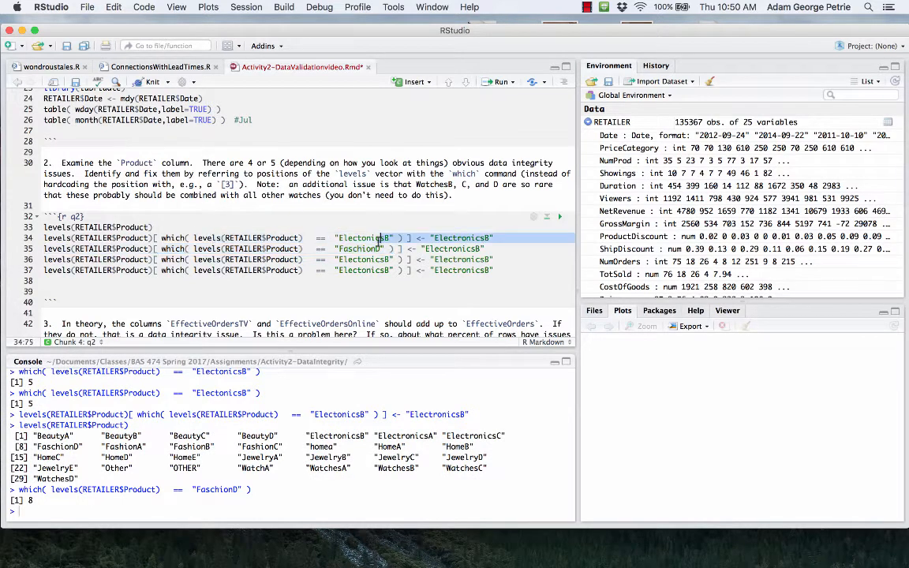
drag(380, 240, 412, 248)
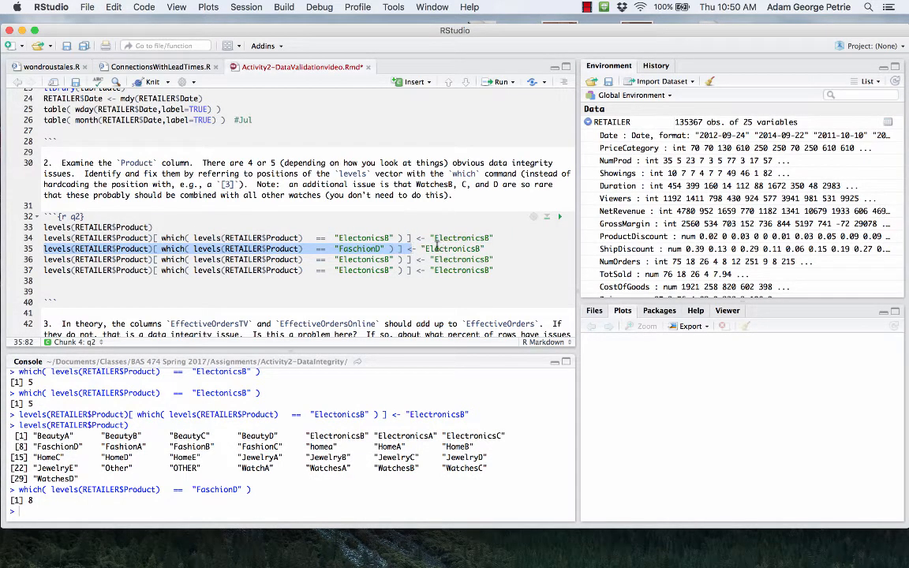
double_click(445, 248)
text(FashionD)
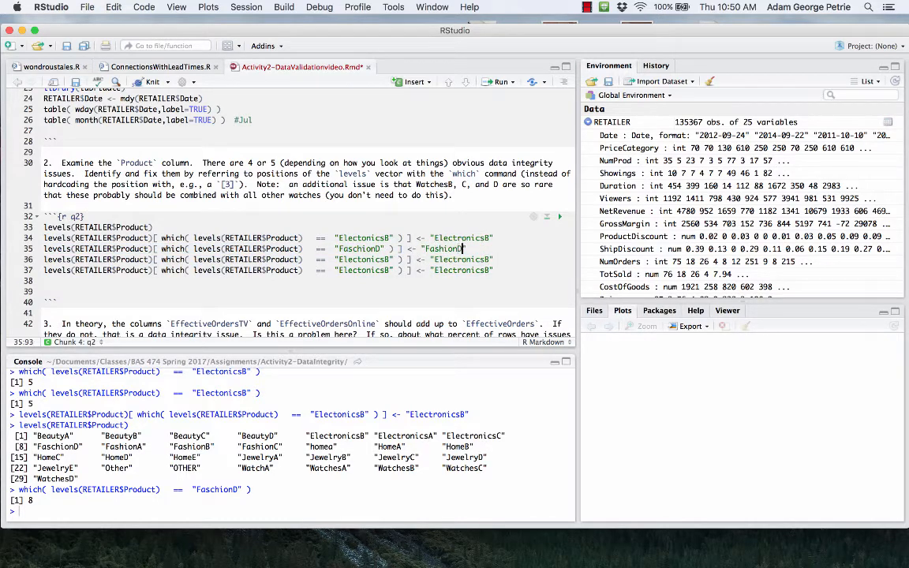
key(super+Return)
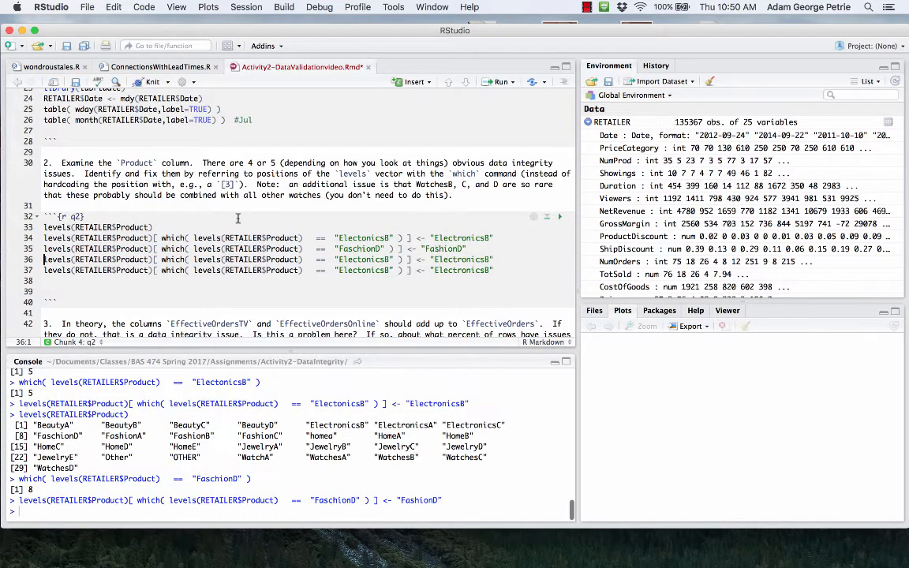
click(162, 228)
key(super+Return)
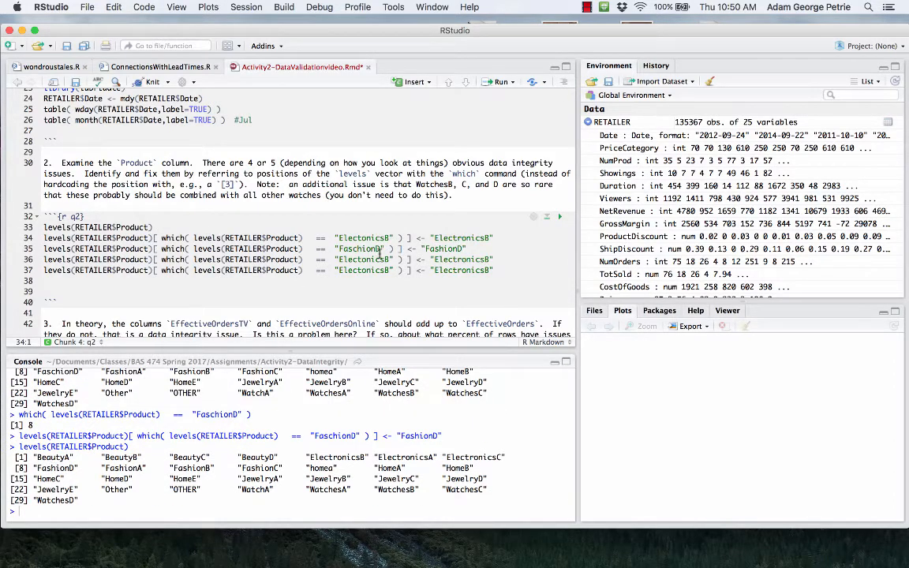
Change the second copied assignment so it recodes "homea" as "HomeA", and run it.
double_click(322, 468)
double_click(362, 260)
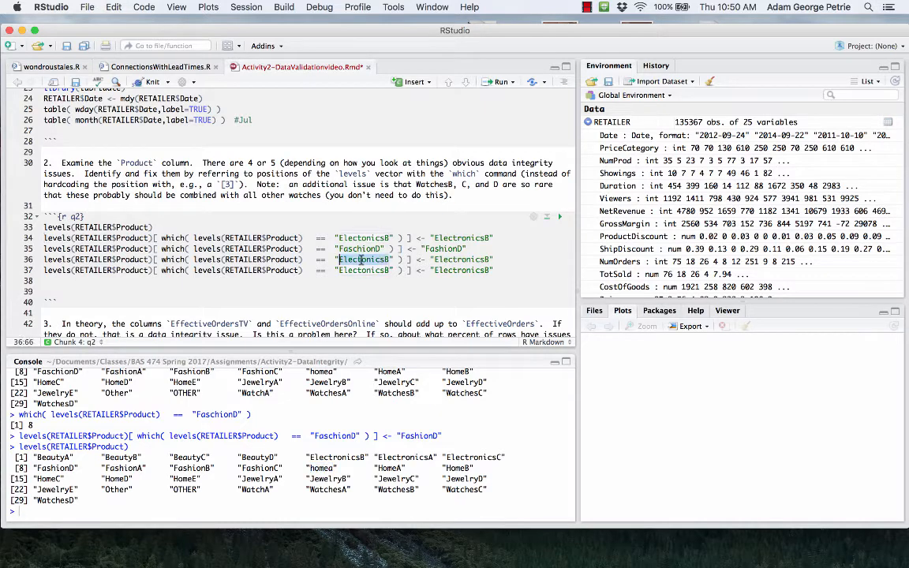
text(homea)
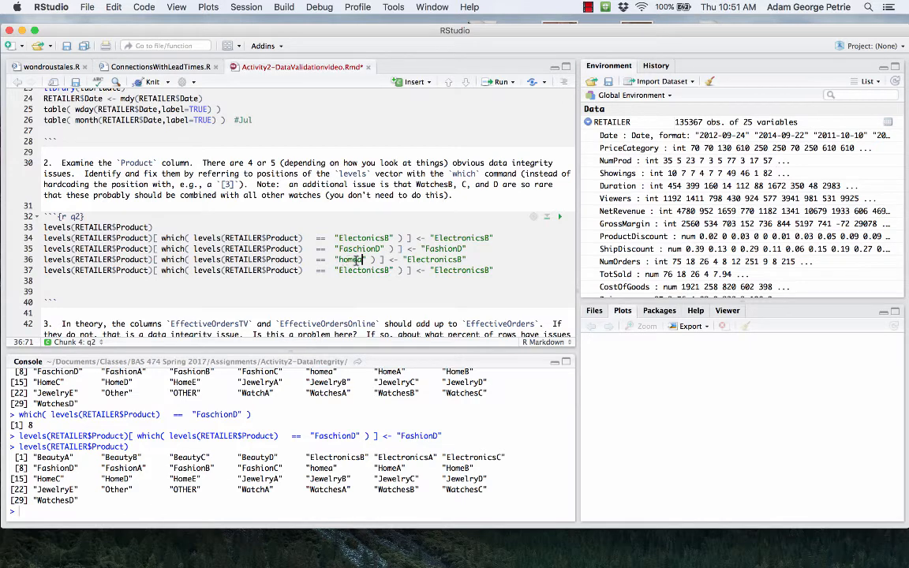
double_click(388, 469)
key(super+c)
double_click(431, 260)
key(super+v)
key(super+Return)
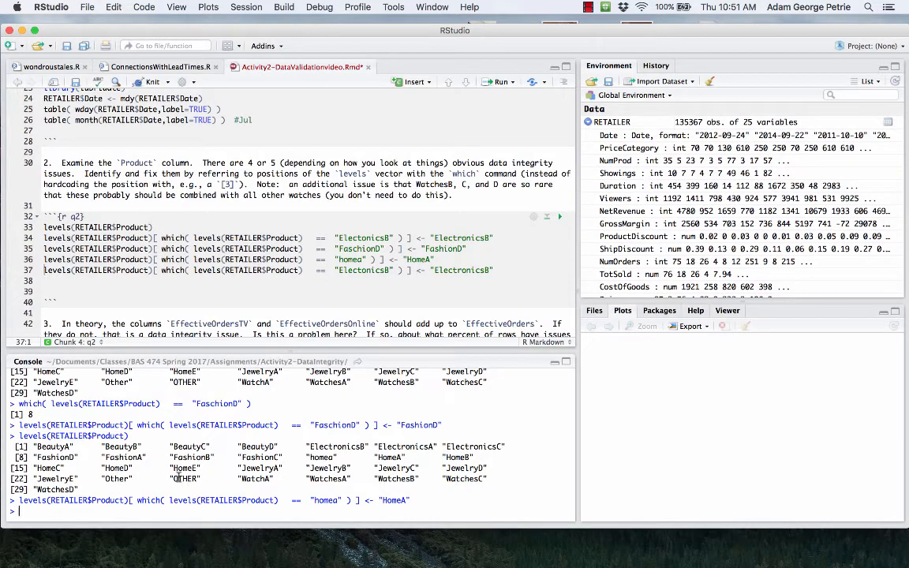
Change the last copied assignment so it recodes "OTHER" as "Other".
double_click(363, 270)
text(OTHER)
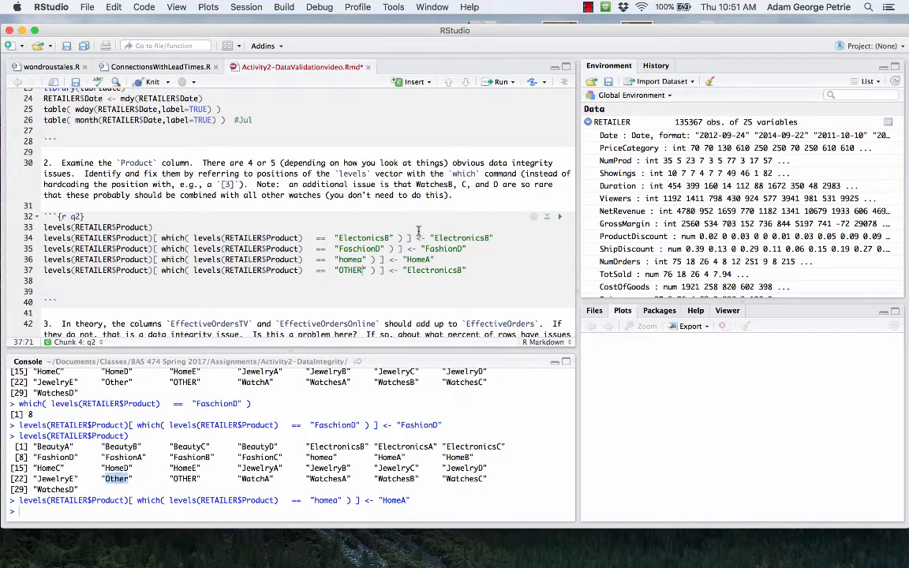
double_click(426, 270)
text(Other)
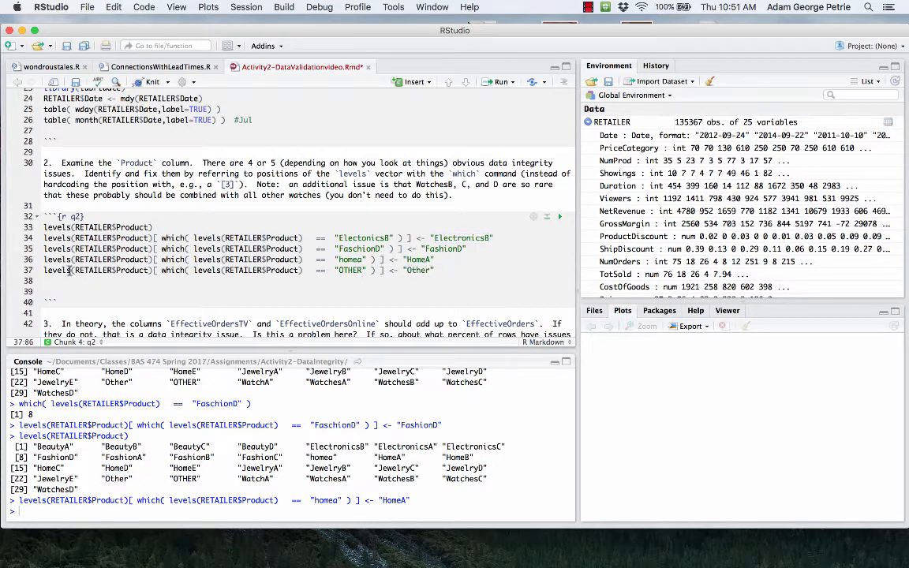
Duplicate the "OTHER" assignment onto the line directly below it.
drag(46, 271, 45, 282)
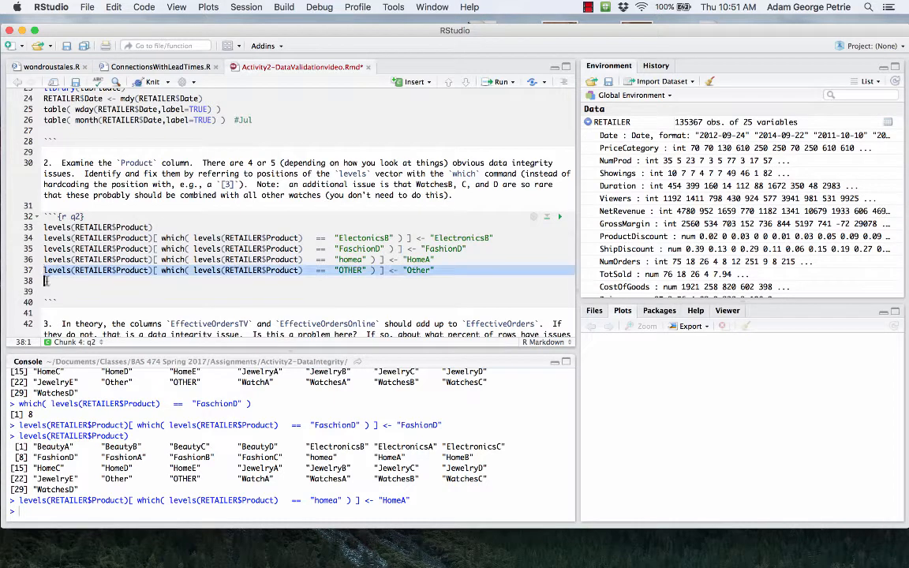
key(super+c)
click(50, 284)
key(super+v)
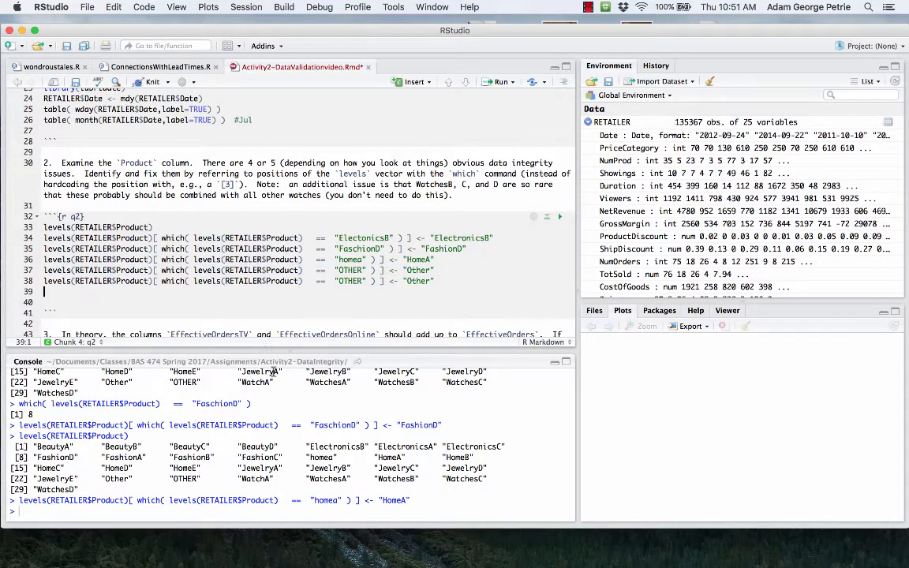
Change the duplicated assignment so it recodes "WatchA" as "WatchesA", copying both level names from the console output.
double_click(255, 478)
key(super+c)
double_click(351, 281)
key(super+v)
double_click(327, 479)
key(super+c)
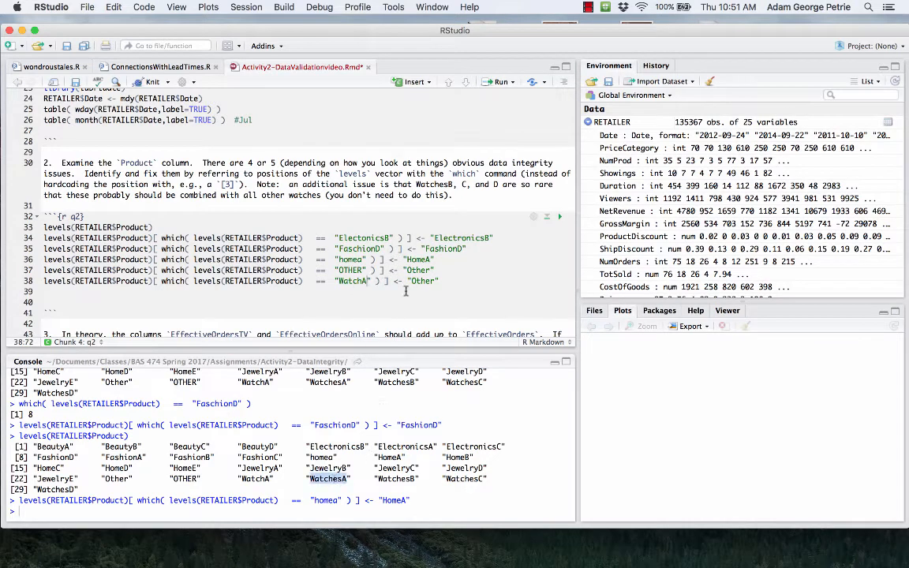
double_click(421, 281)
key(super+v)
Remove the blank lines at the end of the q2 chunk and run the "WatchA" assignment.
click(229, 300)
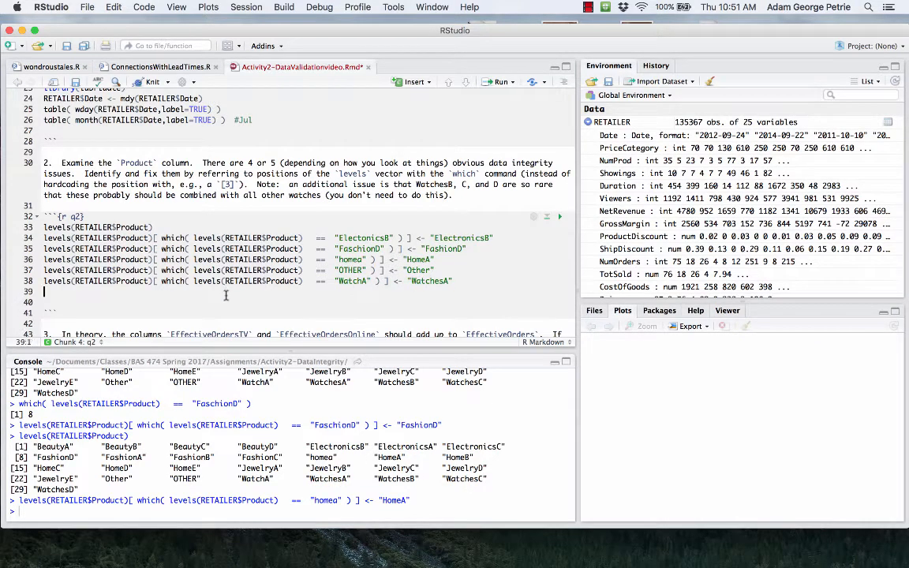
key(BackSpace)
key(BackSpace)
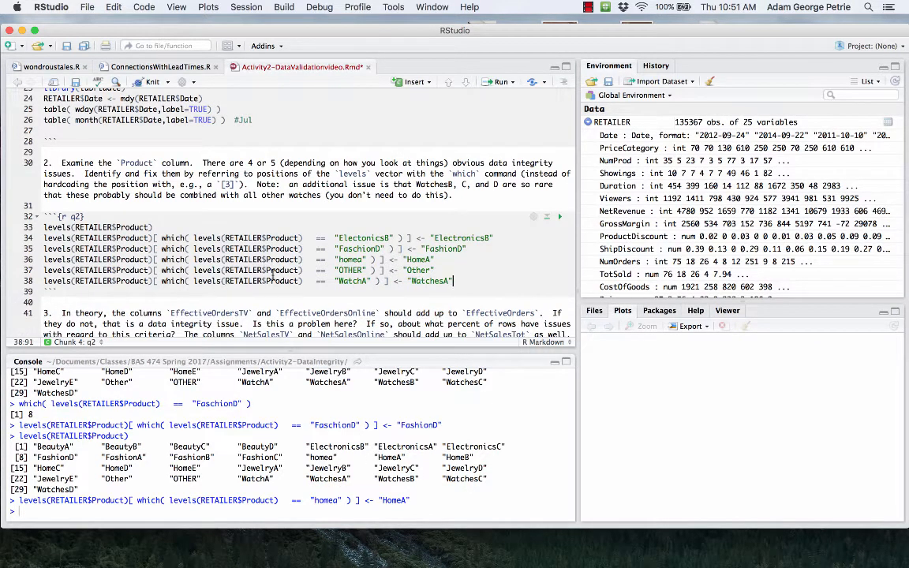
key(super+Return)
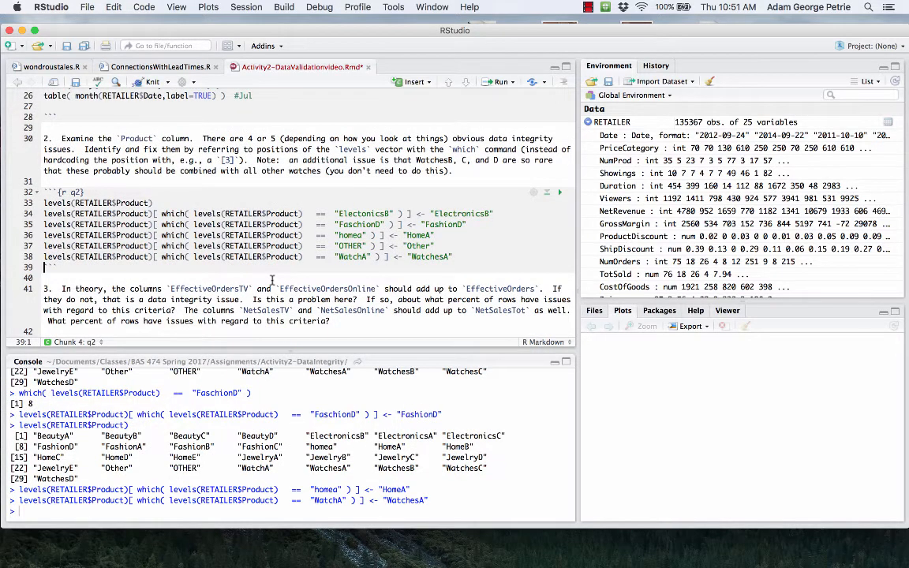
Run the "OTHER" assignment, printing the Product levels both before and after it.
click(116, 203)
key(super+Return)
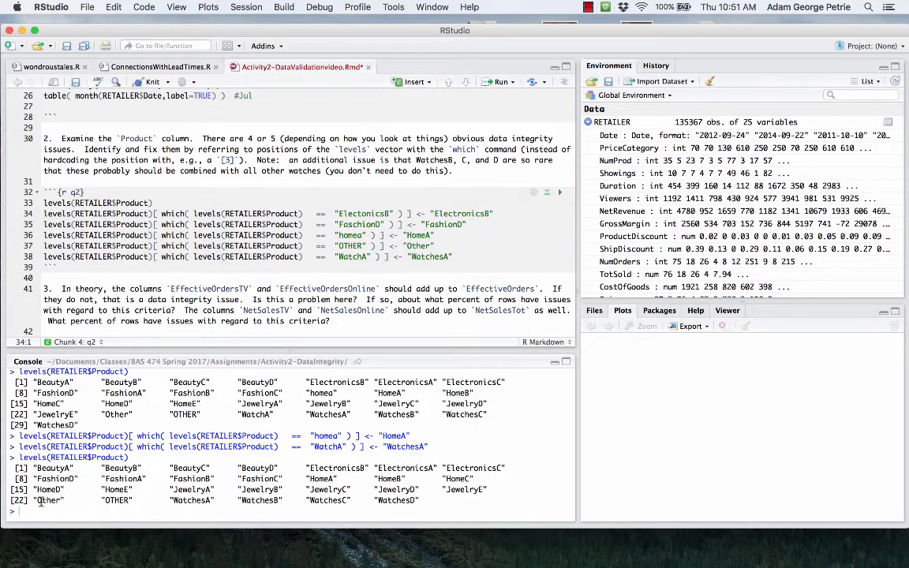
click(270, 246)
key(super+Return)
click(252, 444)
key(Up)
key(Up)
key(Return)
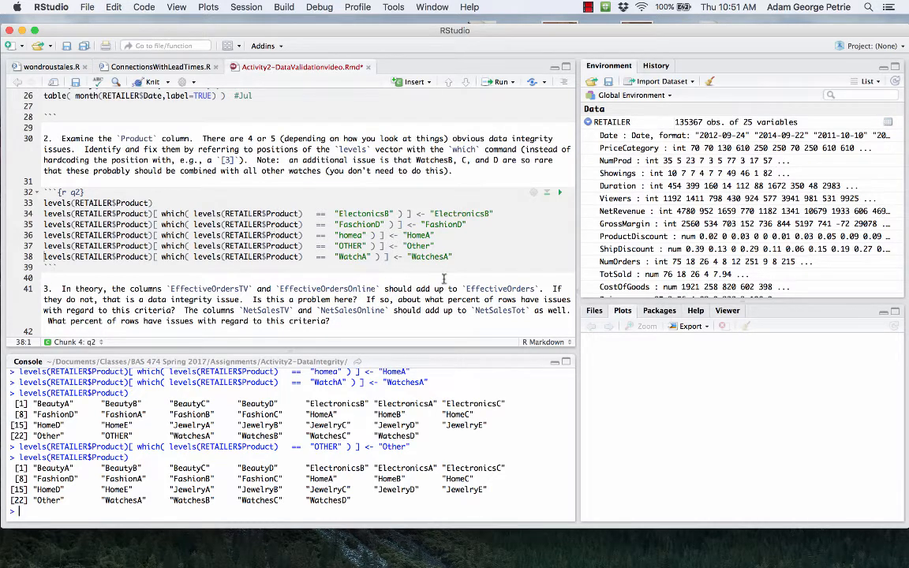
Add summary(RETAILER$Product) as the last line of the q2 chunk and run it.
click(465, 257)
key(Return)
text(summary()
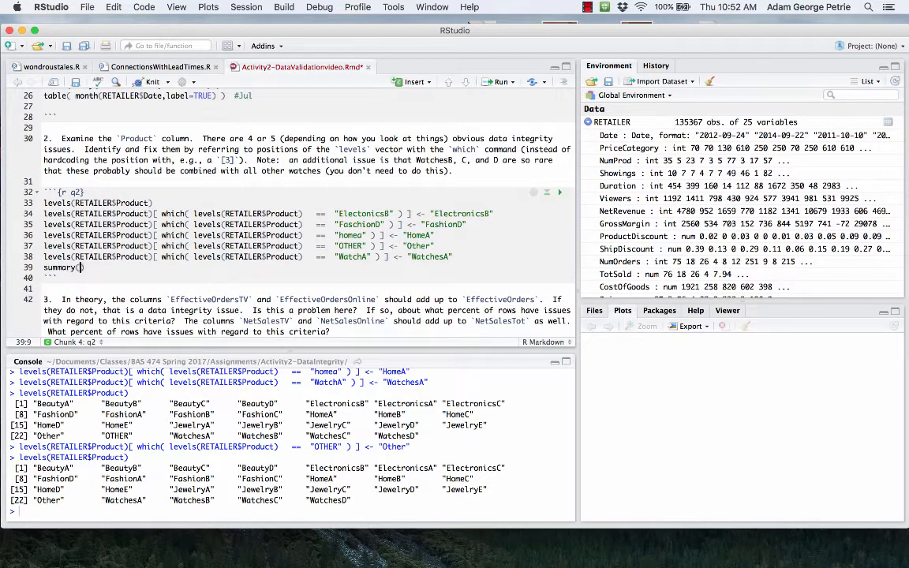
click(75, 256)
drag(75, 257, 146, 258)
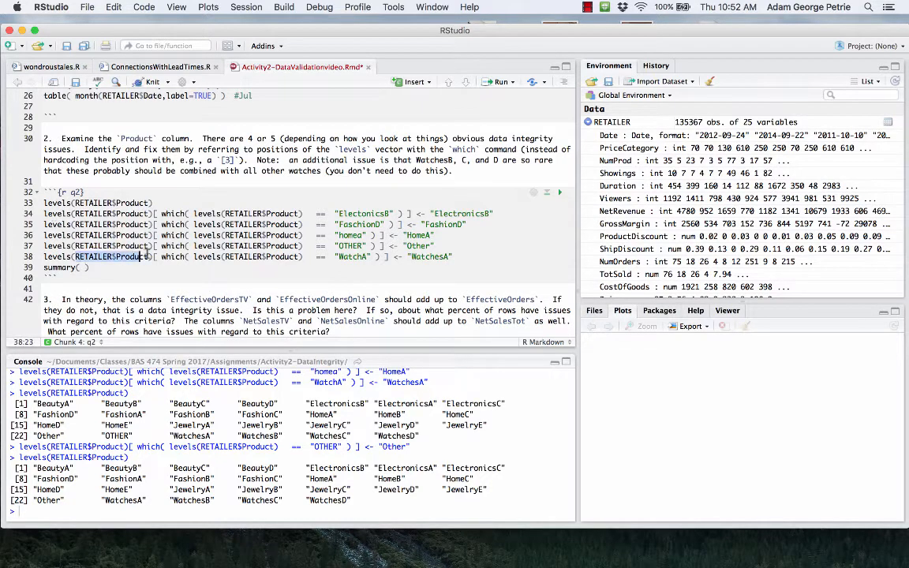
click(80, 267)
key(super+v)
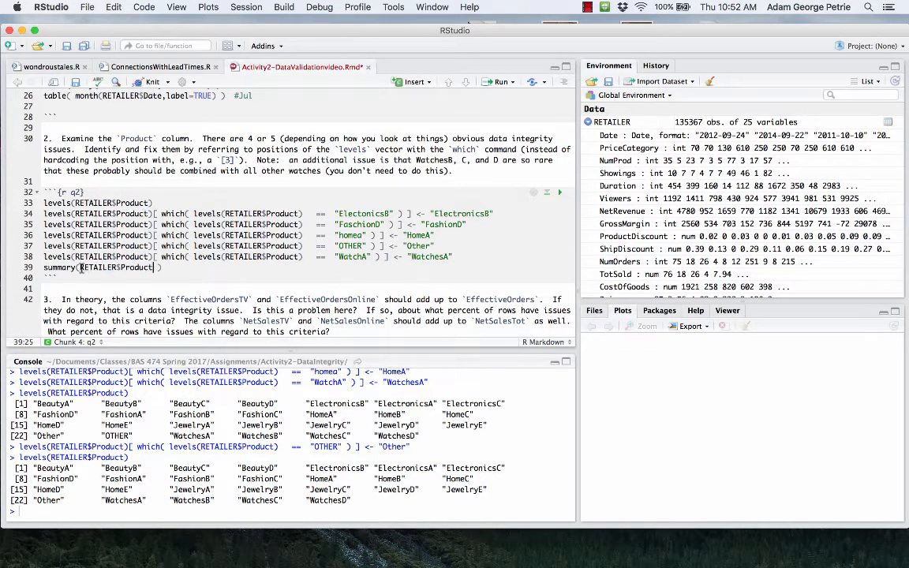
key(BackSpace)
key(super+Return)
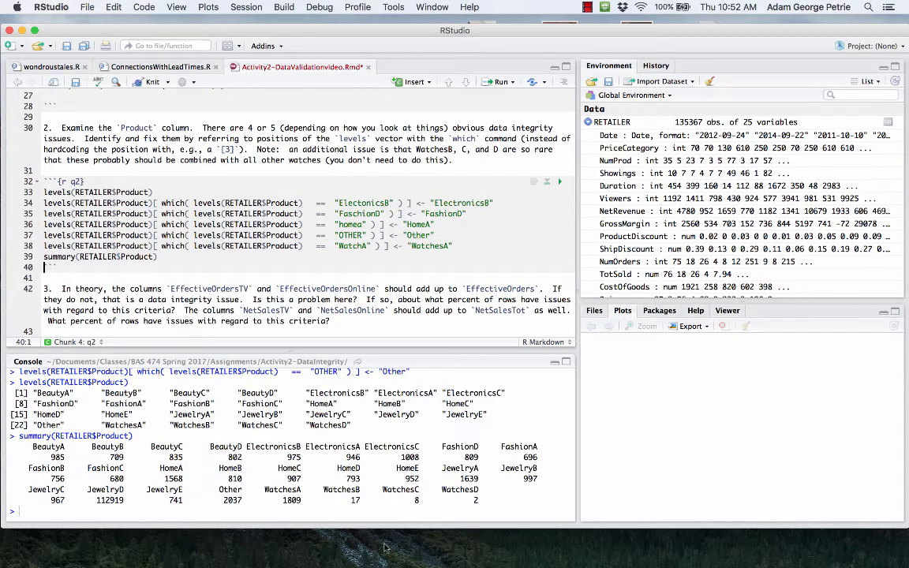
Check the counts of the WatchesA to WatchesD levels in the summary output, and save the R Markdown file.
drag(319, 489, 489, 487)
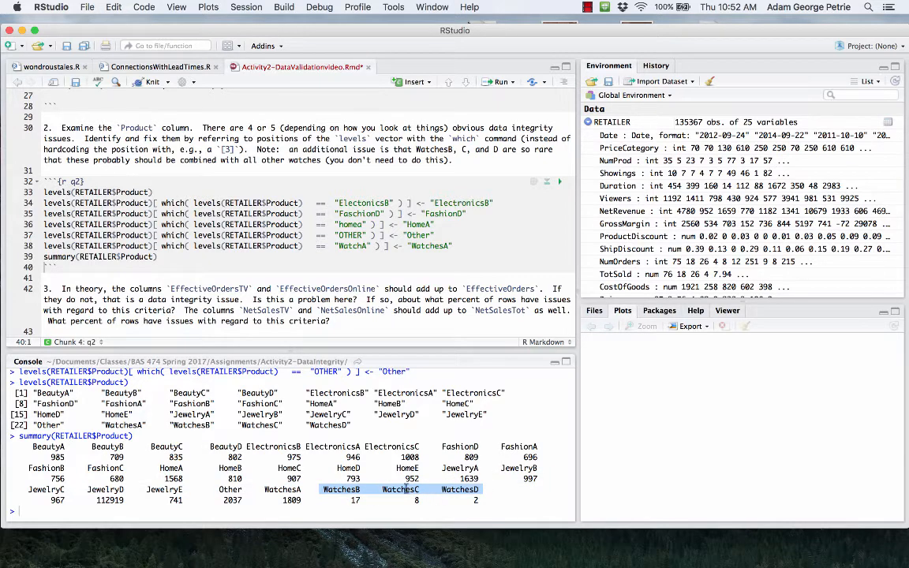
click(266, 491)
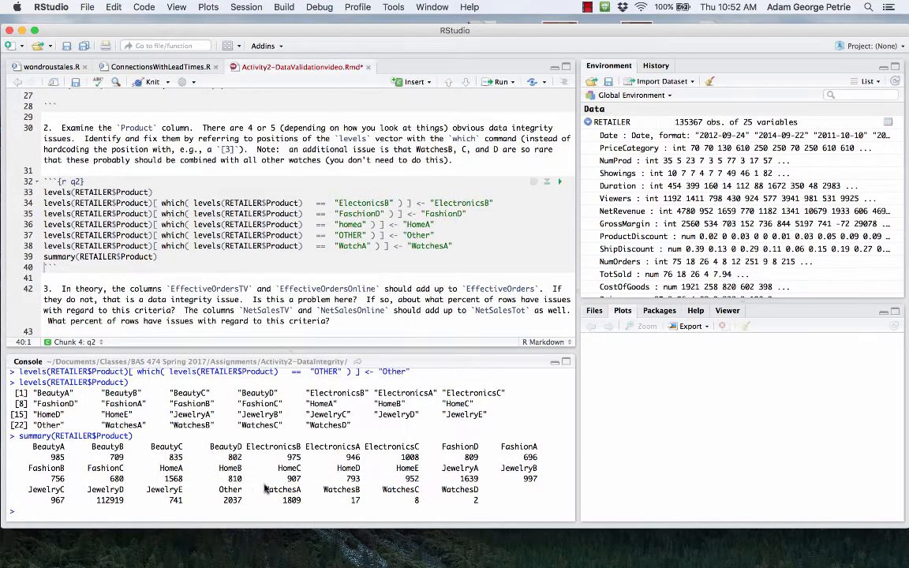
drag(266, 491, 483, 495)
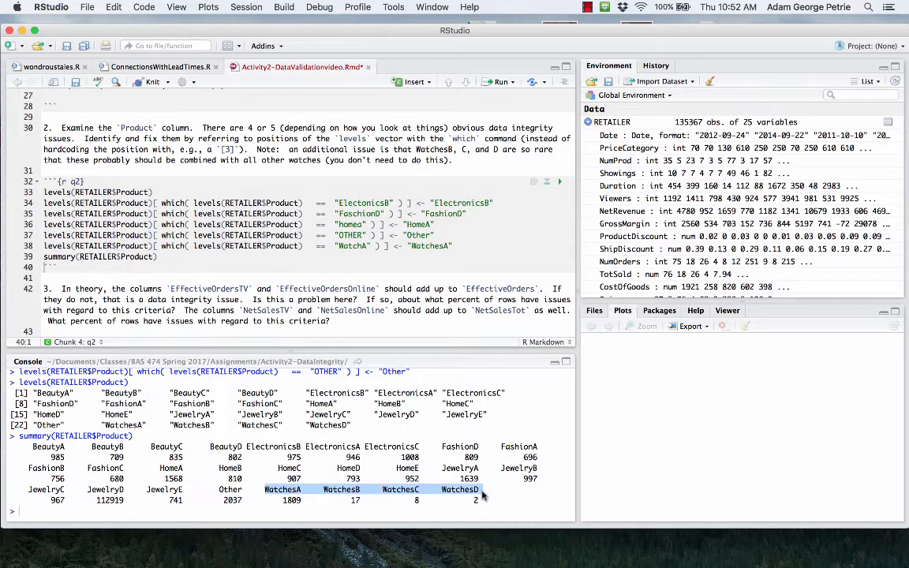
click(231, 247)
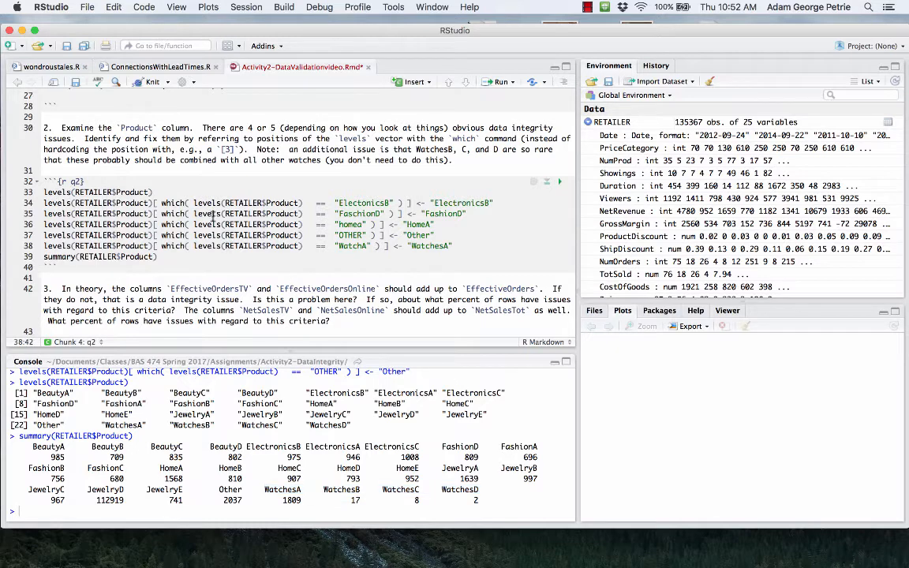
key(super+s)
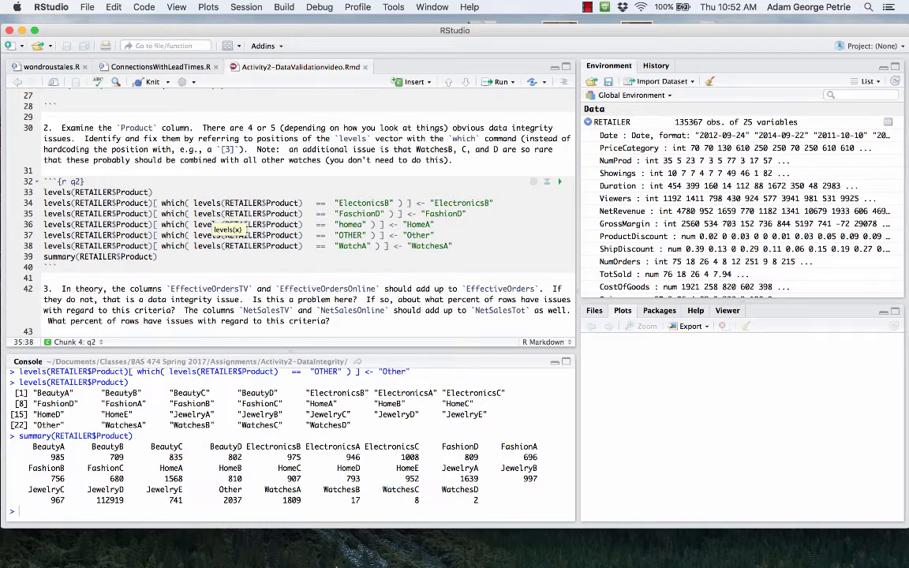
click(587, 7)
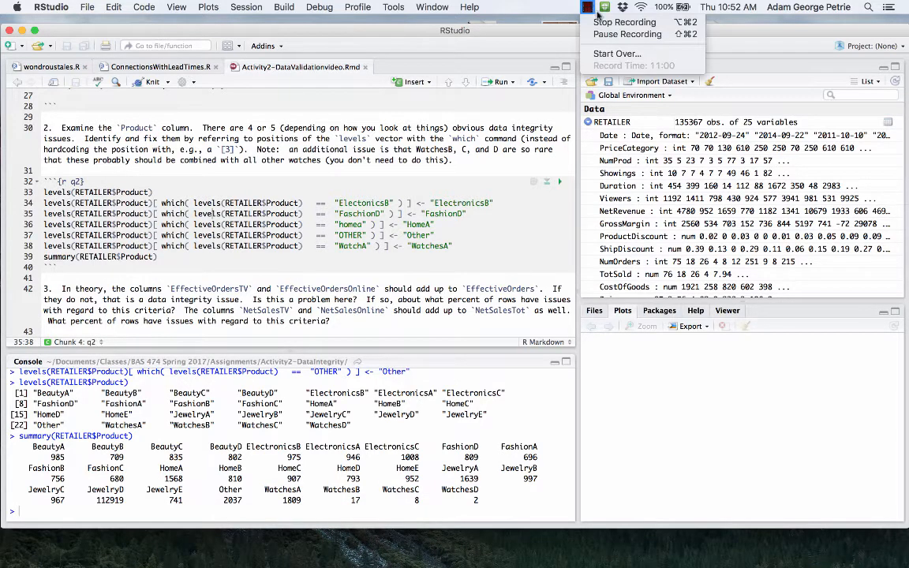
click(601, 34)
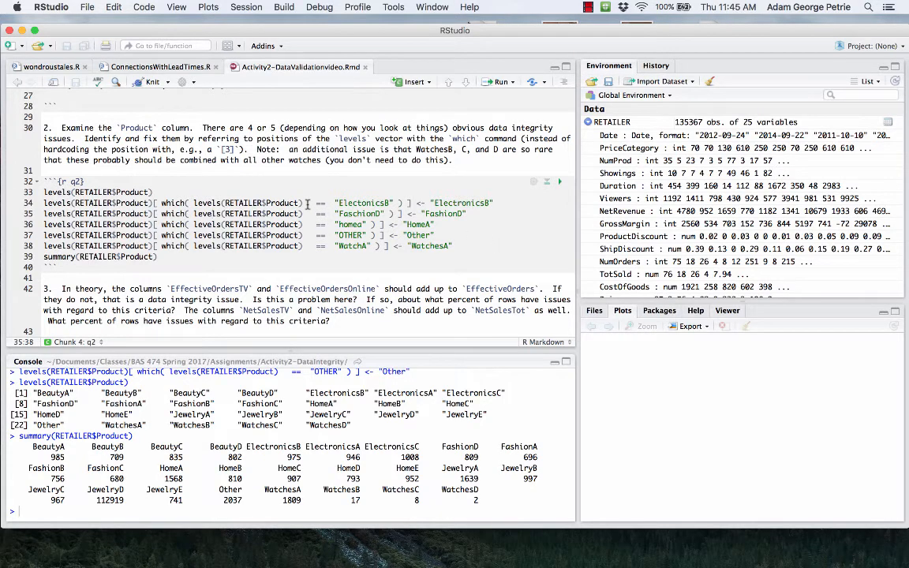
Read question 3's column names and start the q3 chunk with the line x <- RETAILER$EffectiveOrders above the #Code placeholder.
scroll(169, 229, down, 4)
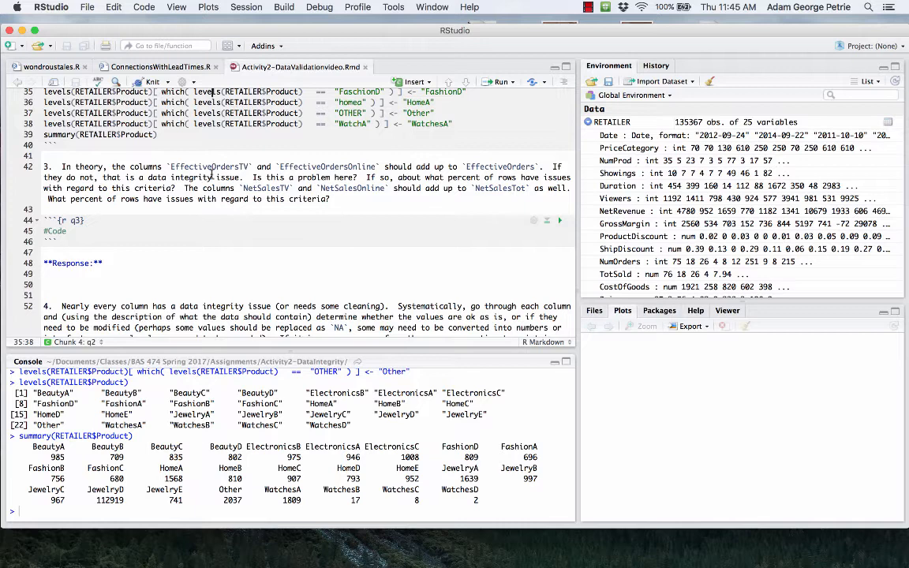
double_click(213, 167)
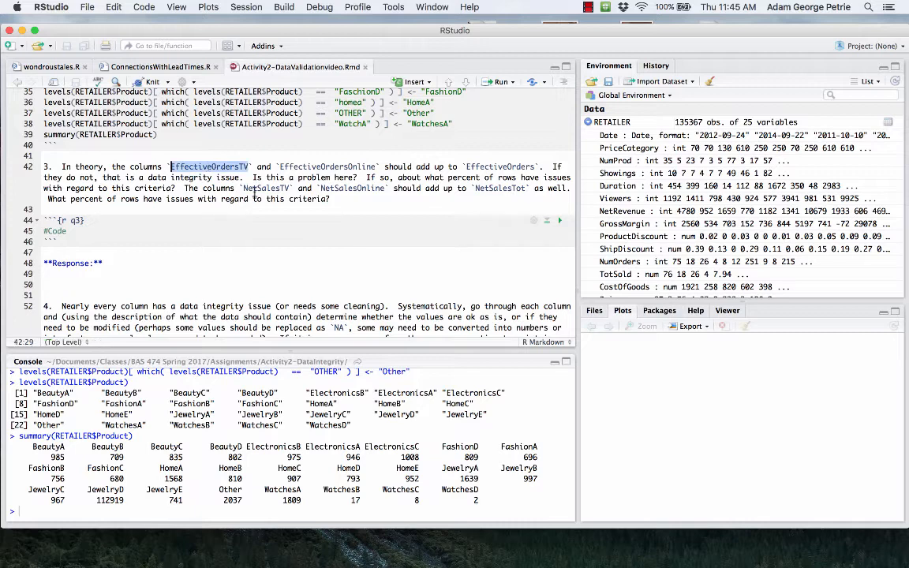
double_click(327, 166)
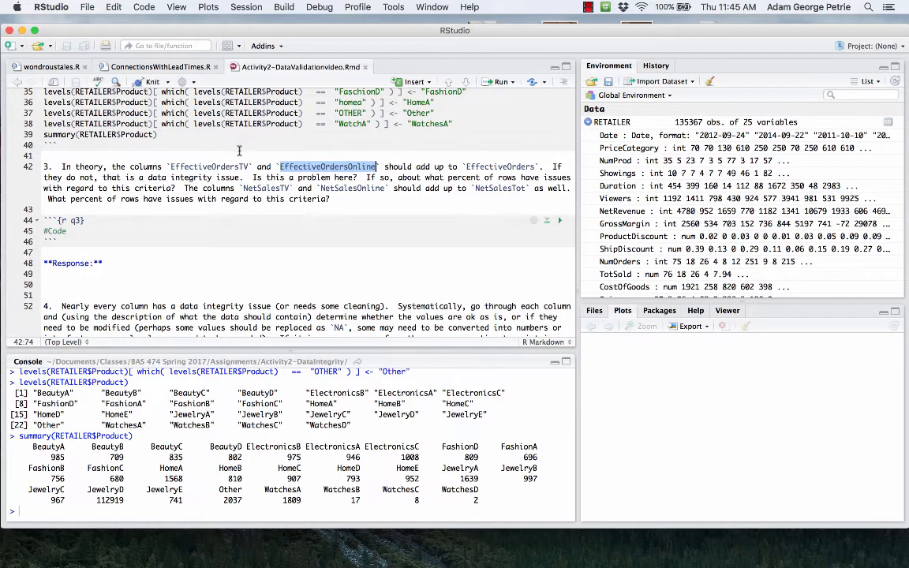
double_click(499, 166)
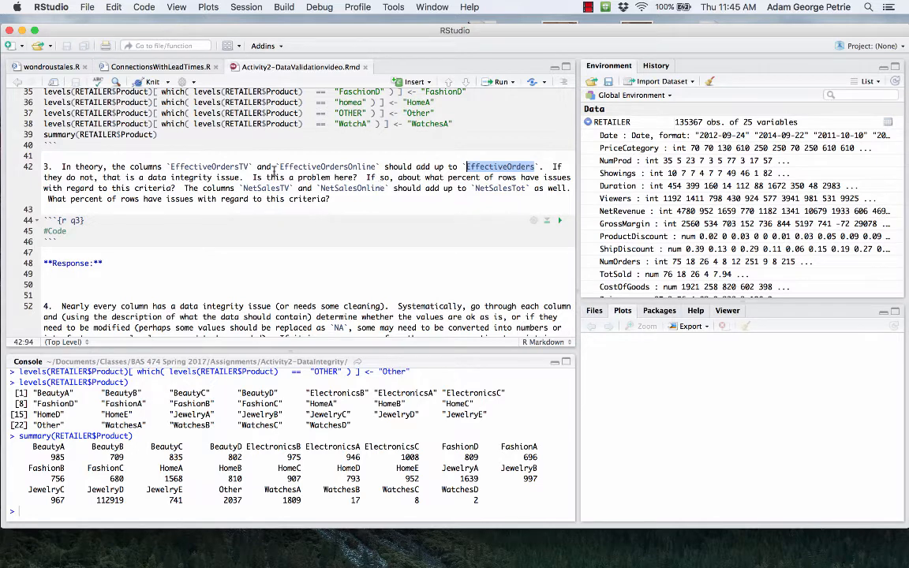
click(92, 222)
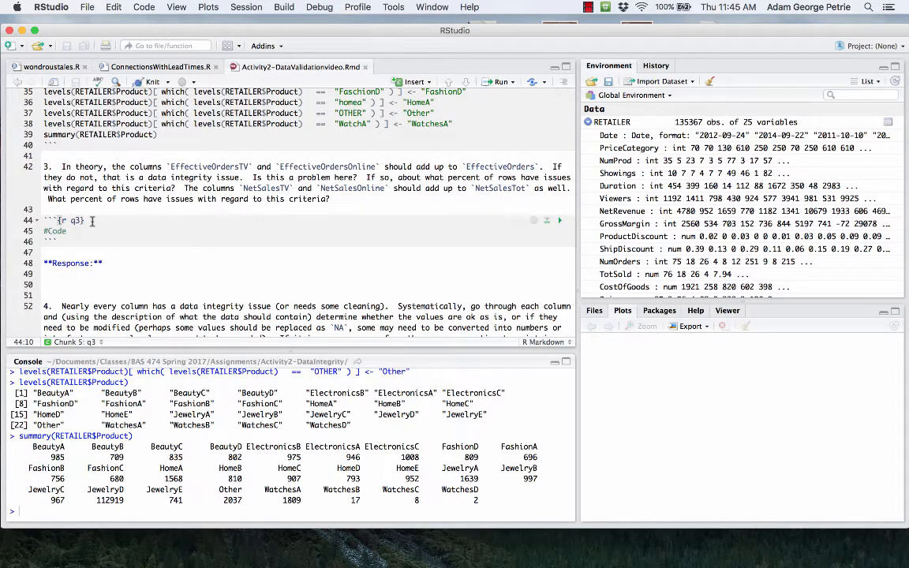
key(Return)
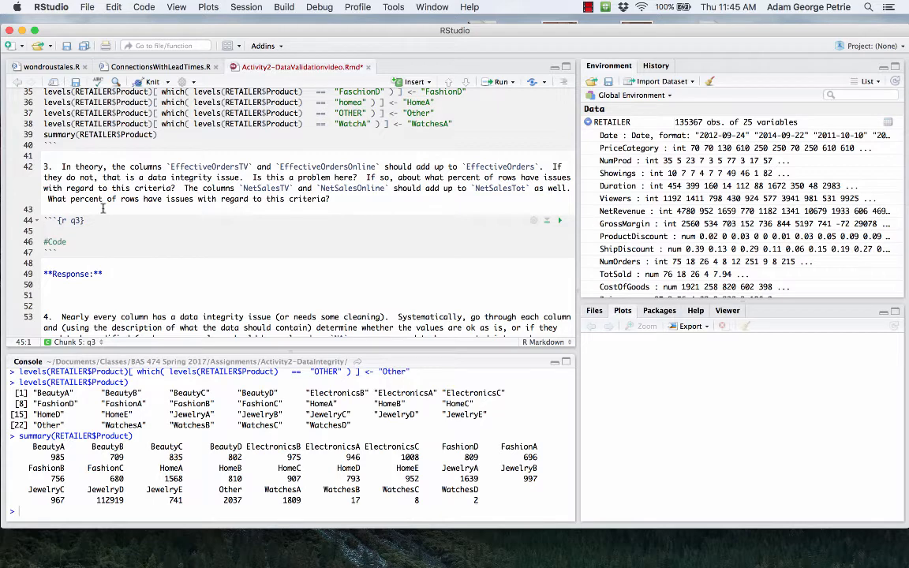
text(x <-)
text(RETAILER$)
double_click(500, 166)
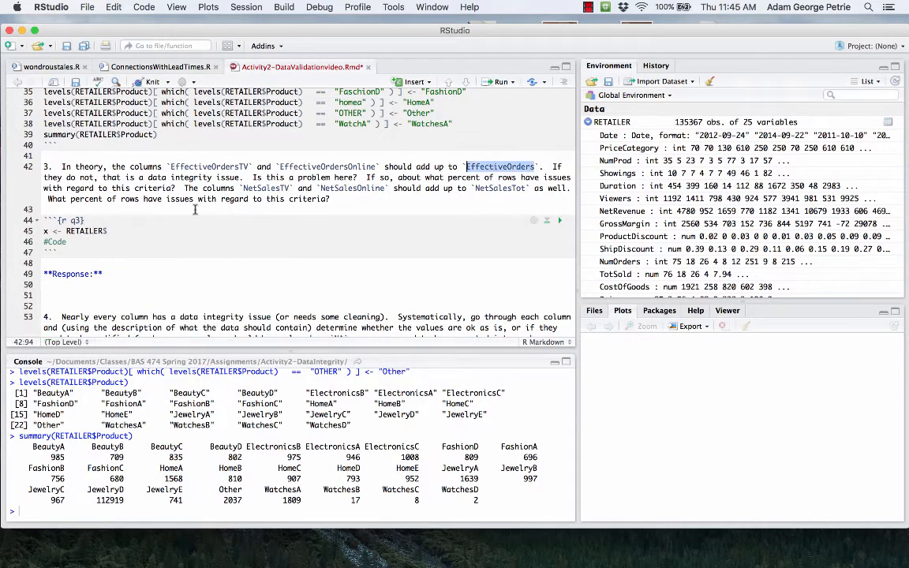
key(cmd+c)
click(108, 230)
key(cmd+v)
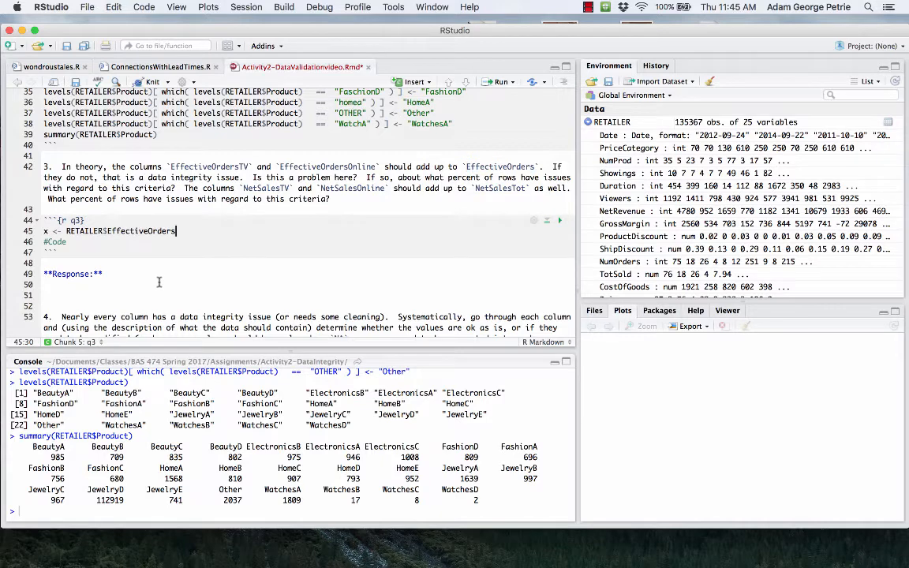
Extend the x assignment with a subtracted parenthesised sum whose first term is RETAILER$EffectiveOrdersTV.
text(- ()
key(Left)
text(RETAILER$)
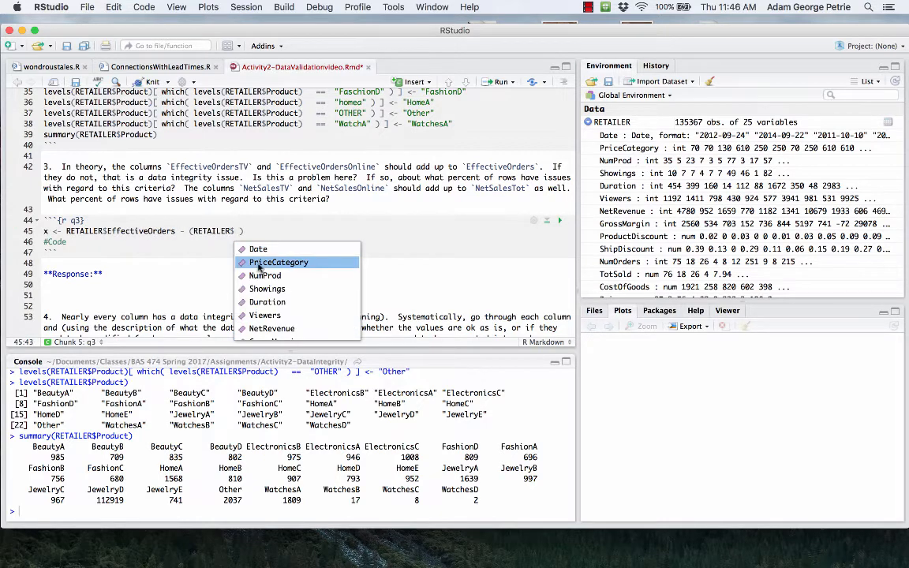
double_click(204, 166)
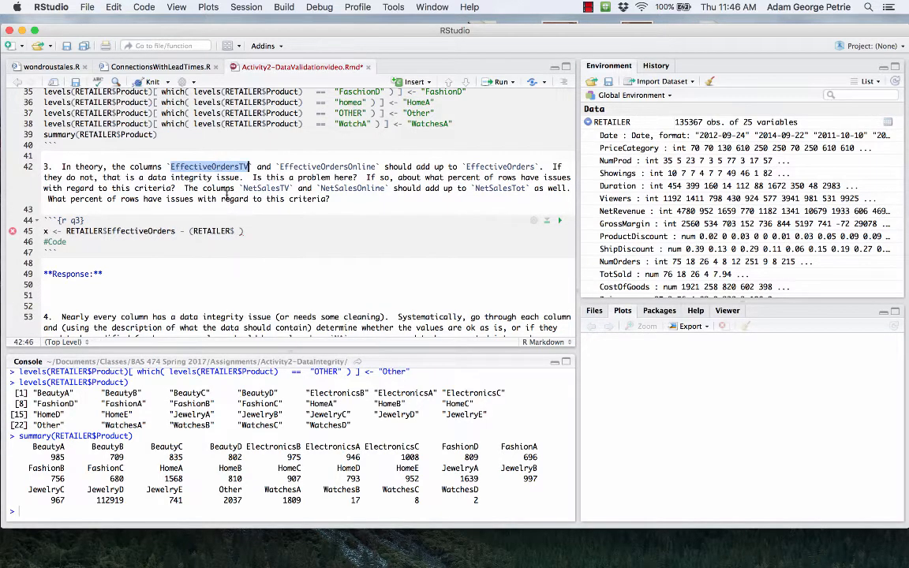
key(super+c)
click(235, 230)
key(super+v)
text(+)
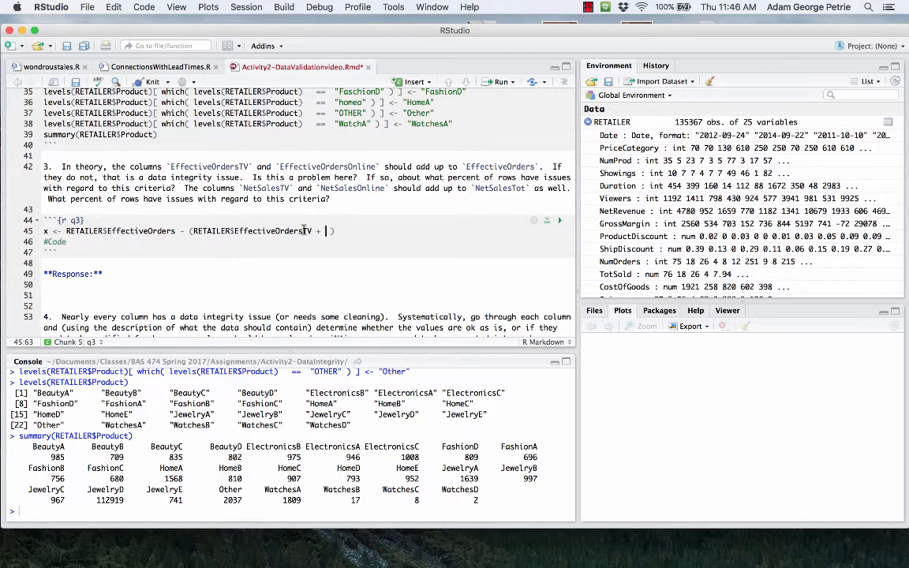
Complete the parenthesised sum in the x assignment with RETAILER$EffectiveOrdersOnline as its second term.
double_click(196, 231)
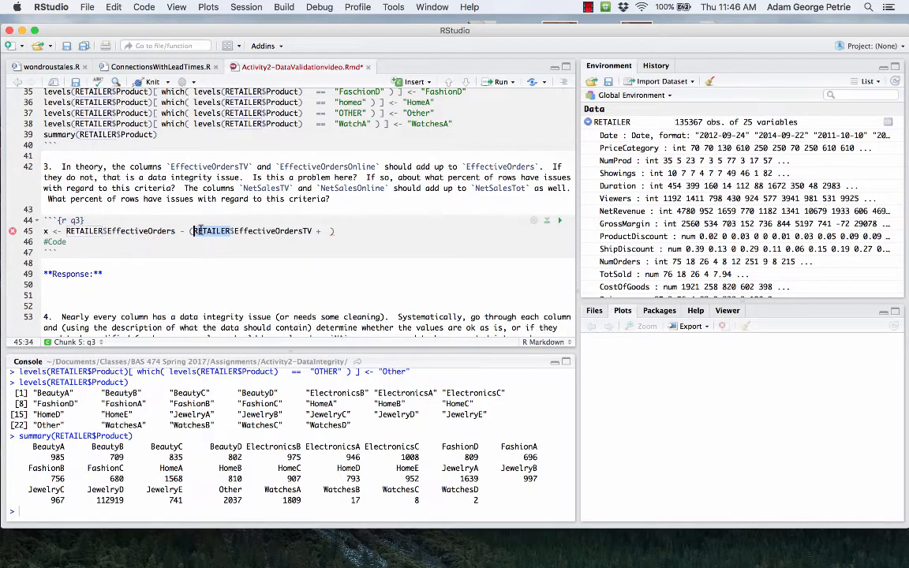
key(super+c)
click(332, 231)
key(super+v)
double_click(316, 165)
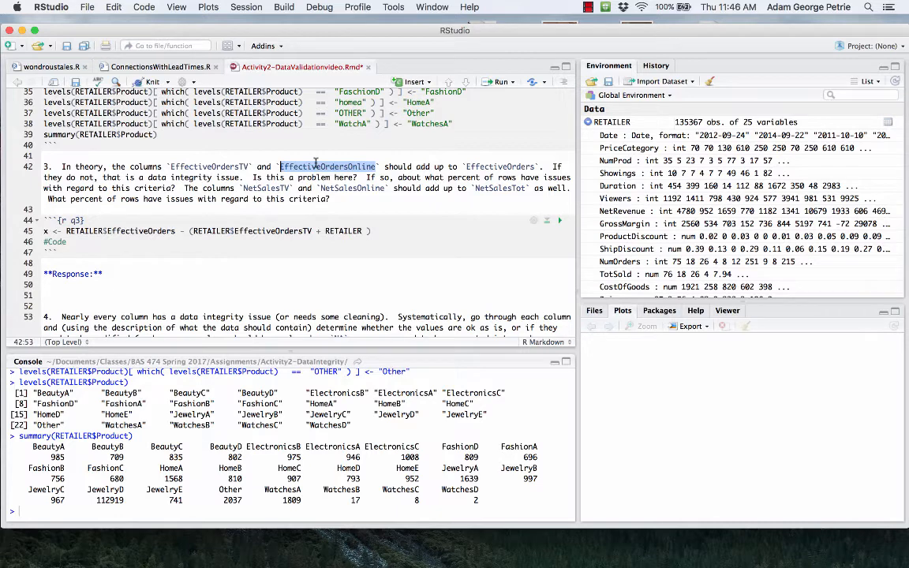
key(super+c)
click(362, 231)
text($)
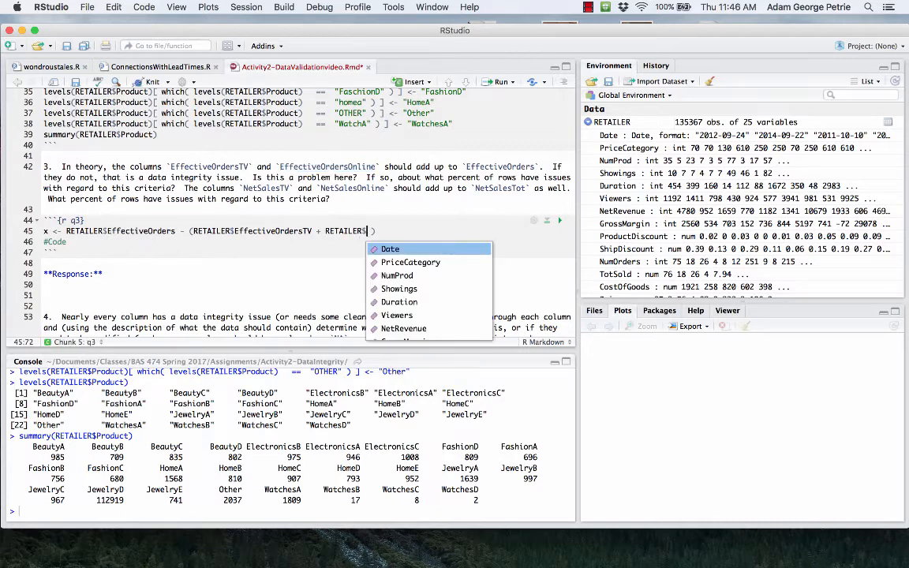
key(super+v)
key(End)
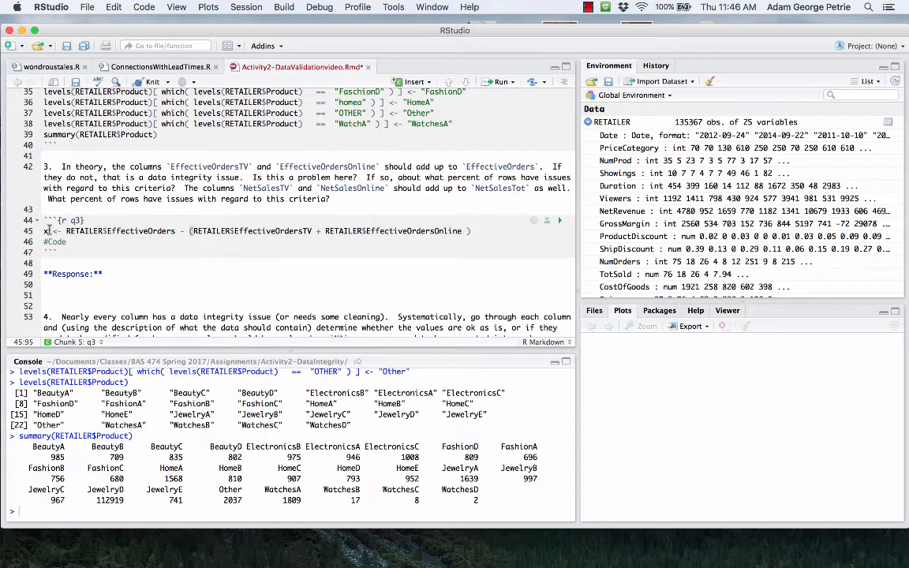
Check the three column names in the x assignment and run the line.
click(153, 231)
double_click(153, 231)
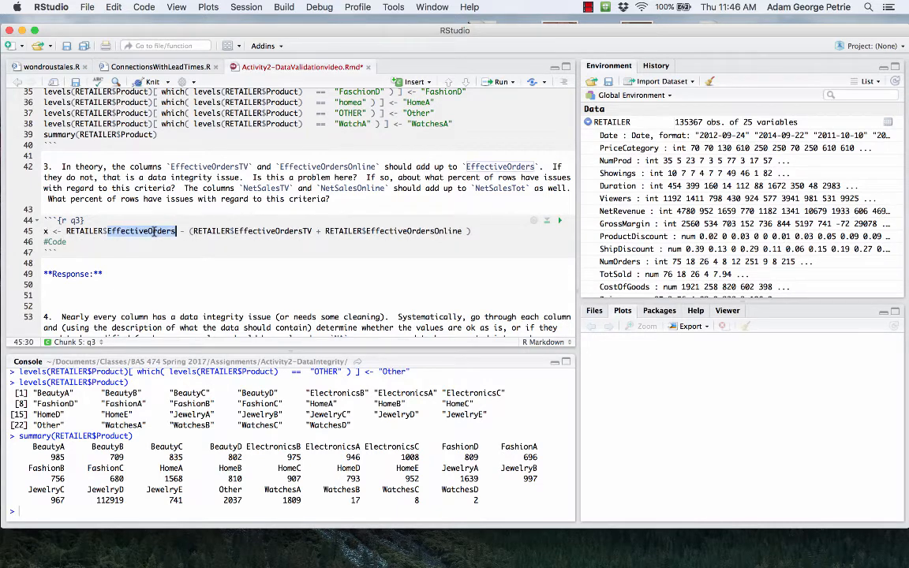
double_click(291, 230)
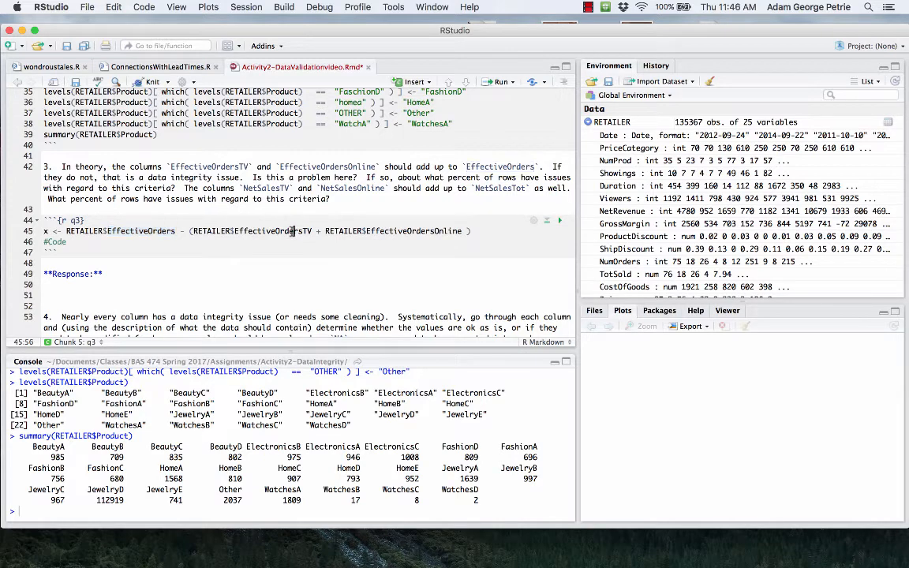
double_click(411, 230)
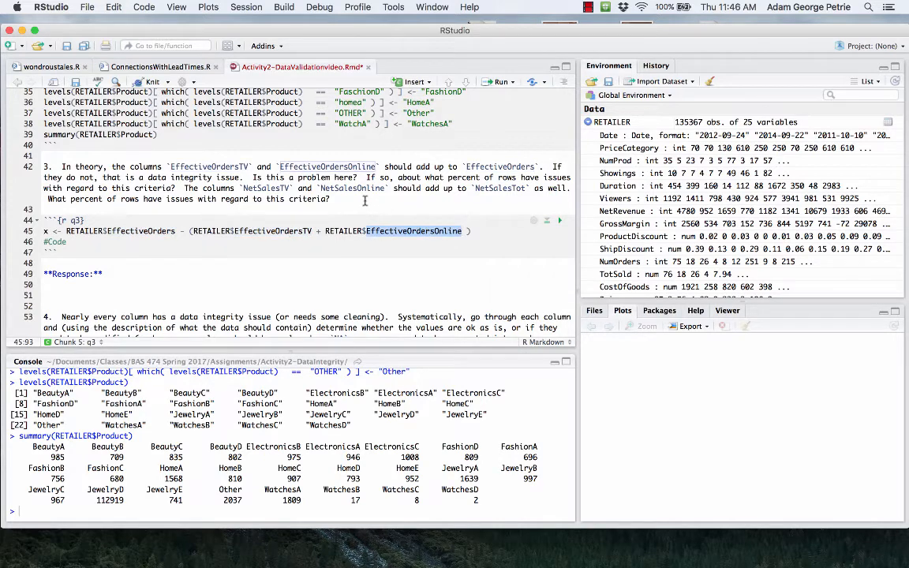
click(477, 232)
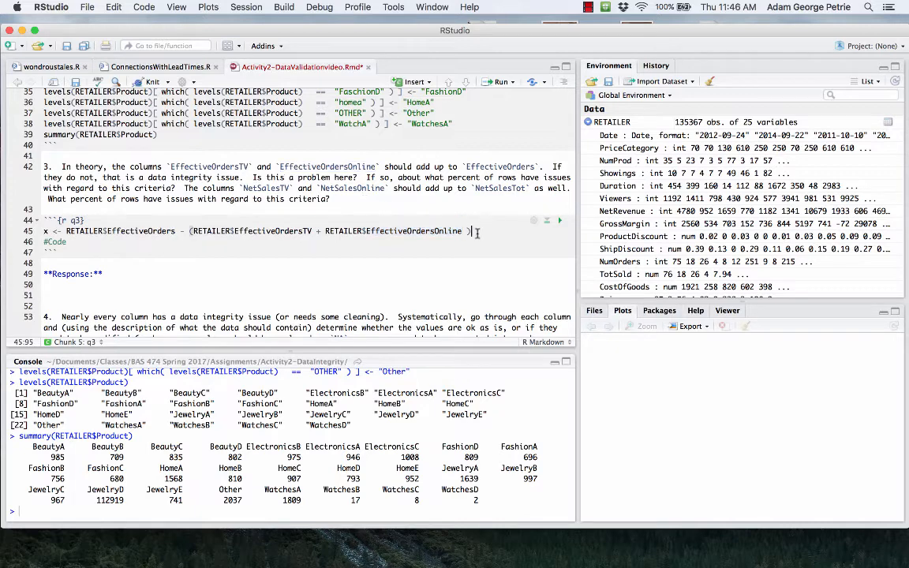
key(super+Return)
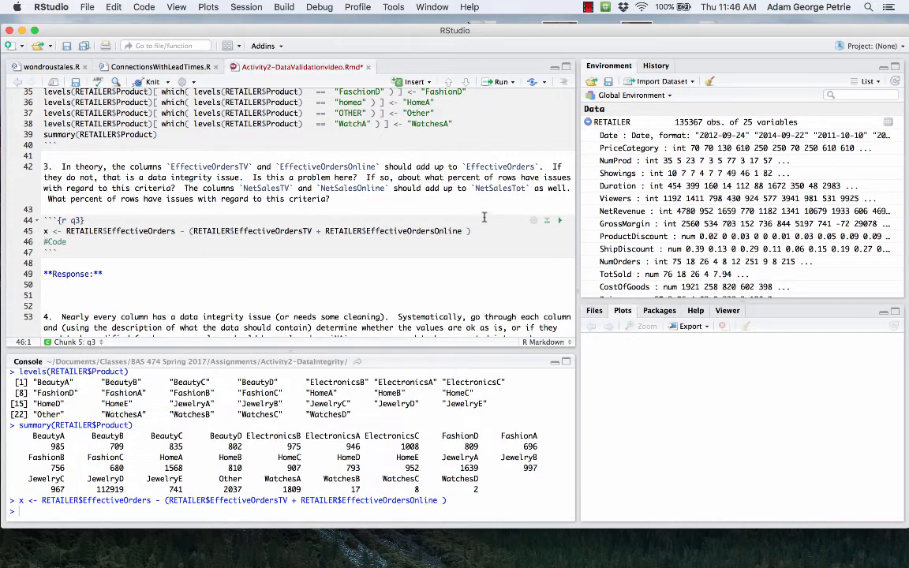
Add summary(x) below the x assignment in the q3 chunk and run it.
key(Return)
text(summary(x))
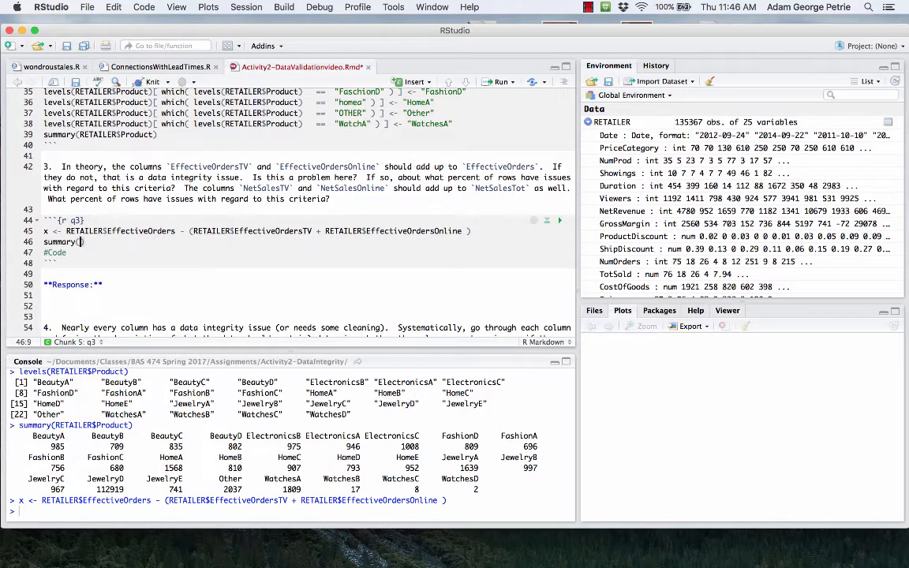
key(super+Return)
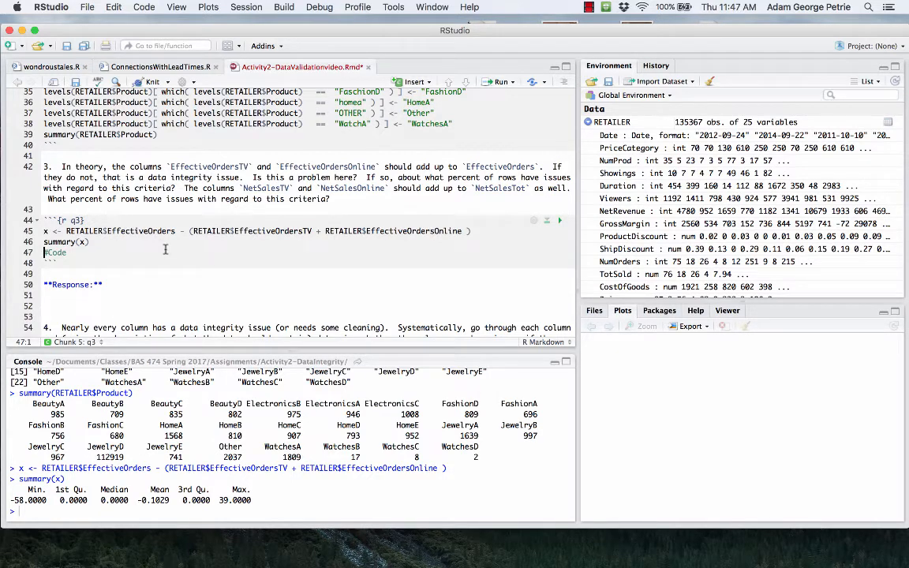
Append the comment "#Not every value is 0; data integrity issue!" to the summary(x) line and open a new line below it.
click(99, 241)
text(Not every value is 0; data integrity issue!)
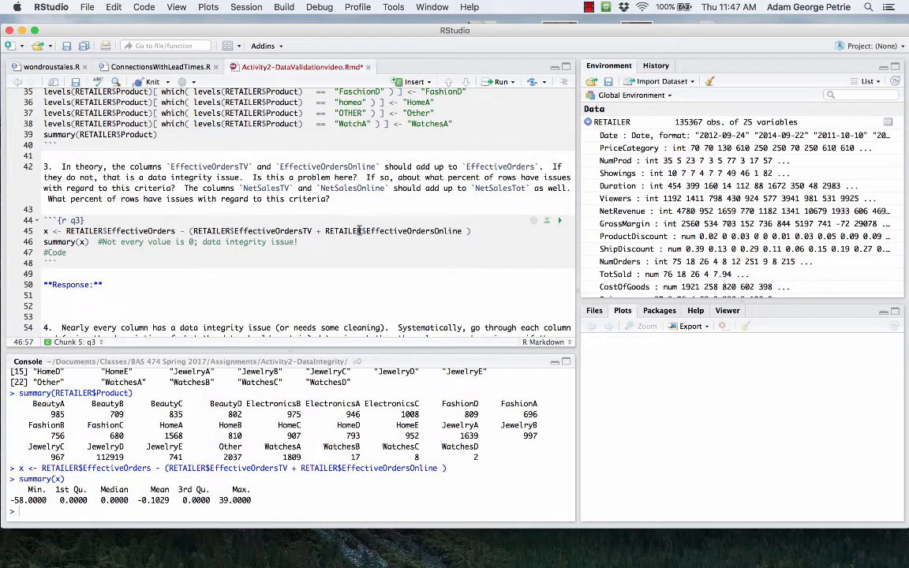
key(Return)
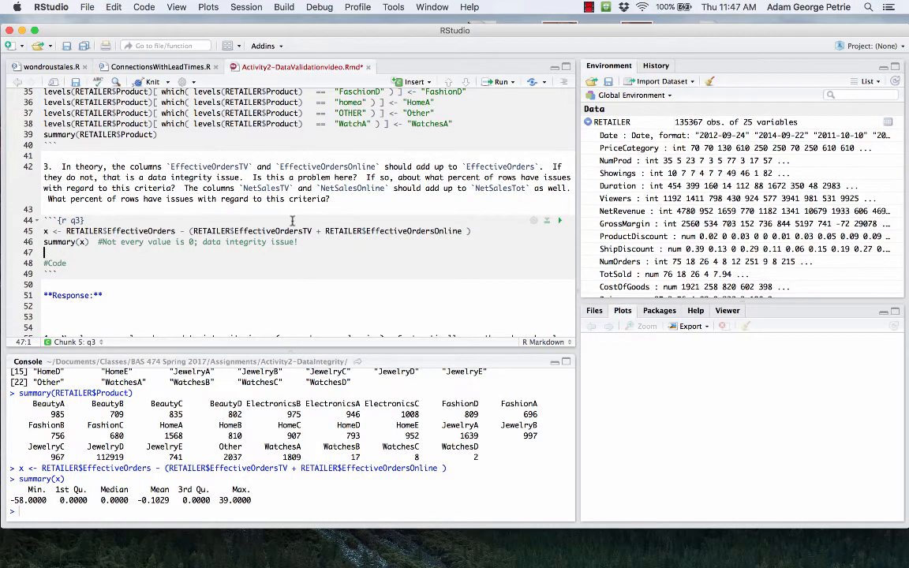
Add length( which(x!=0) ) below the summary(x) line in the q3 chunk and run it.
scroll(292, 220, down, 2)
scroll(292, 220, up, 2)
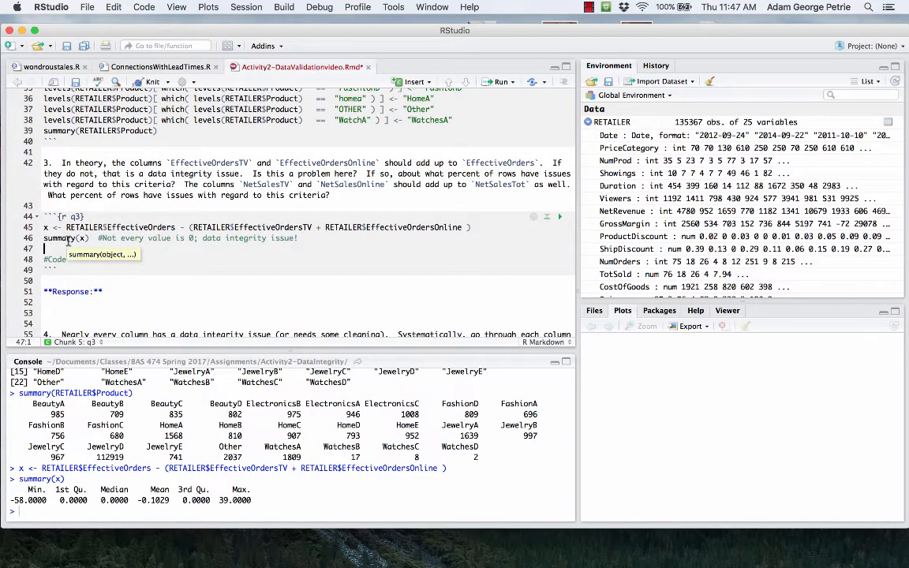
text(length( )
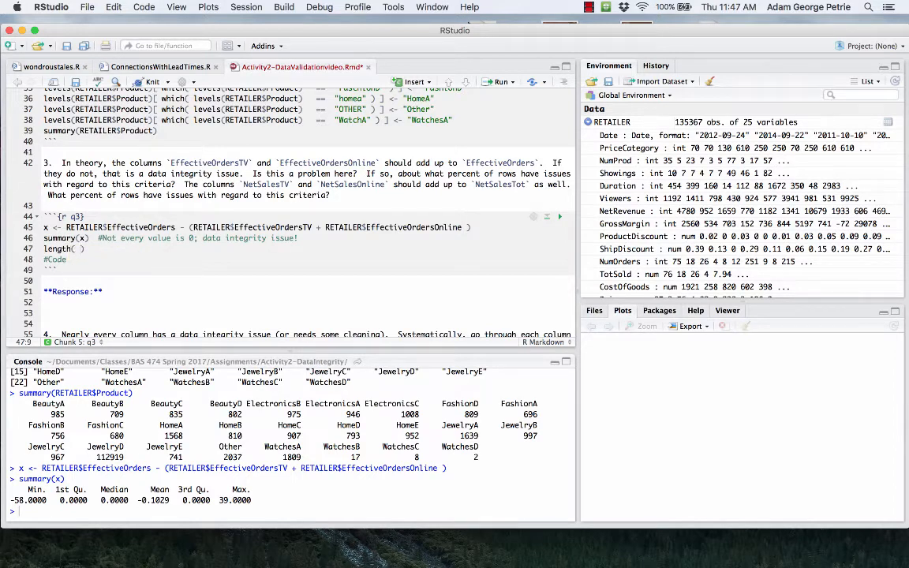
text(which(x!=0) ))
key(super+Return)
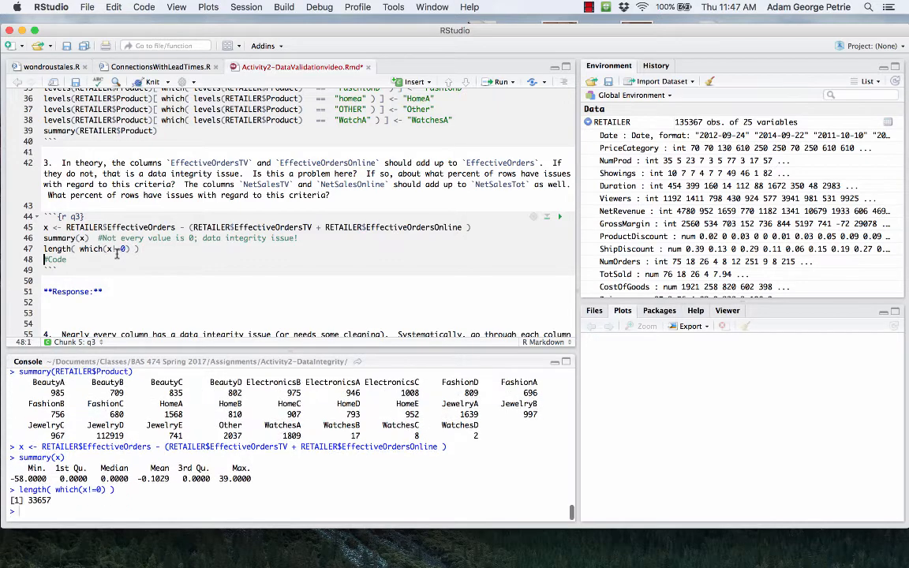
Divide the count of nonzero x values by length(x) on the same line and rerun it.
double_click(39, 500)
click(146, 249)
text(/length(x))
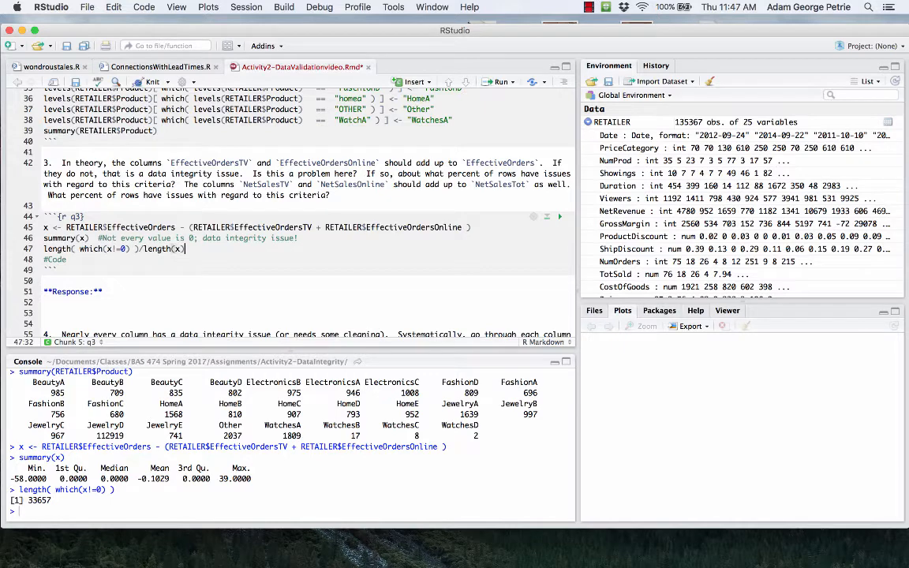
click(133, 249)
key(super+Return)
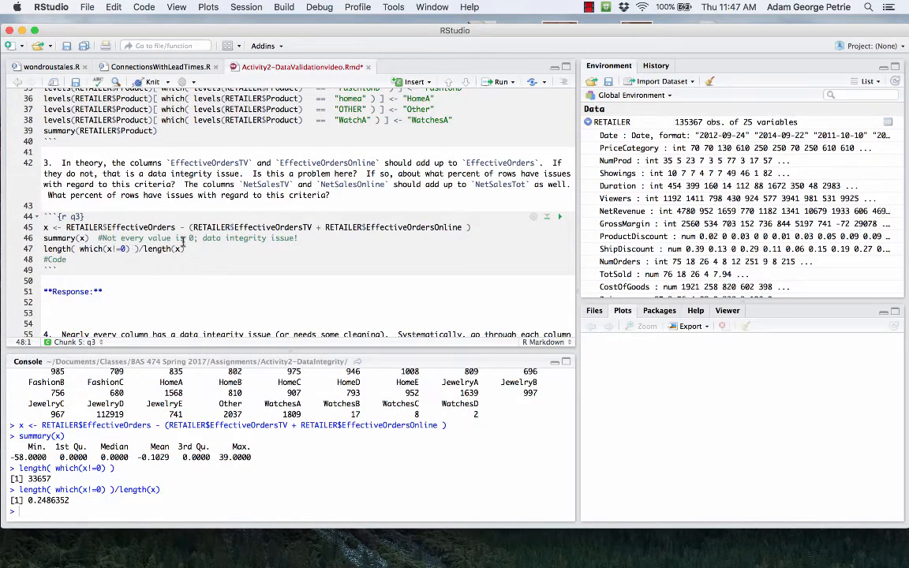
Append the comment "#about 25%" to the length line and replace the #Code placeholder with blank lines.
click(208, 248)
text(#about 25%)
double_click(66, 259)
key(BackSpace)
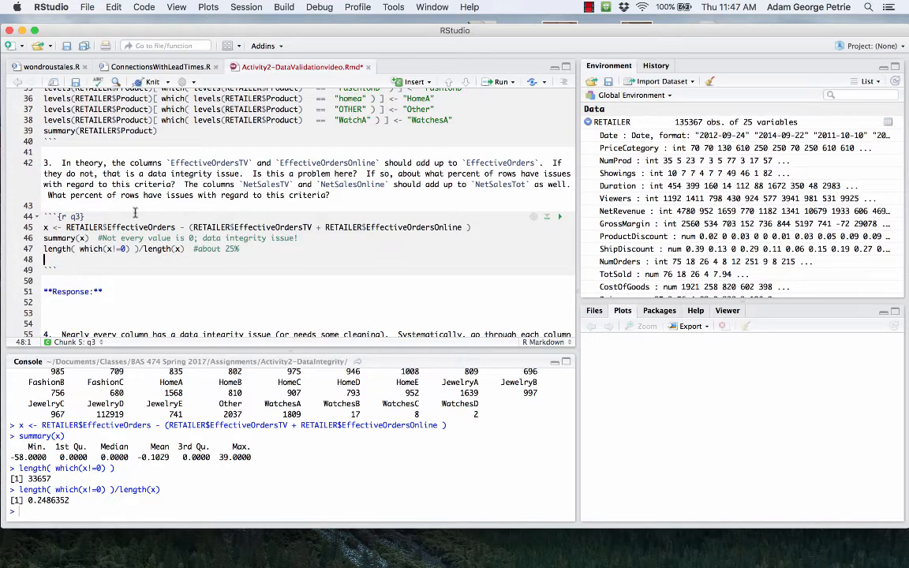
key(Return)
key(Return)
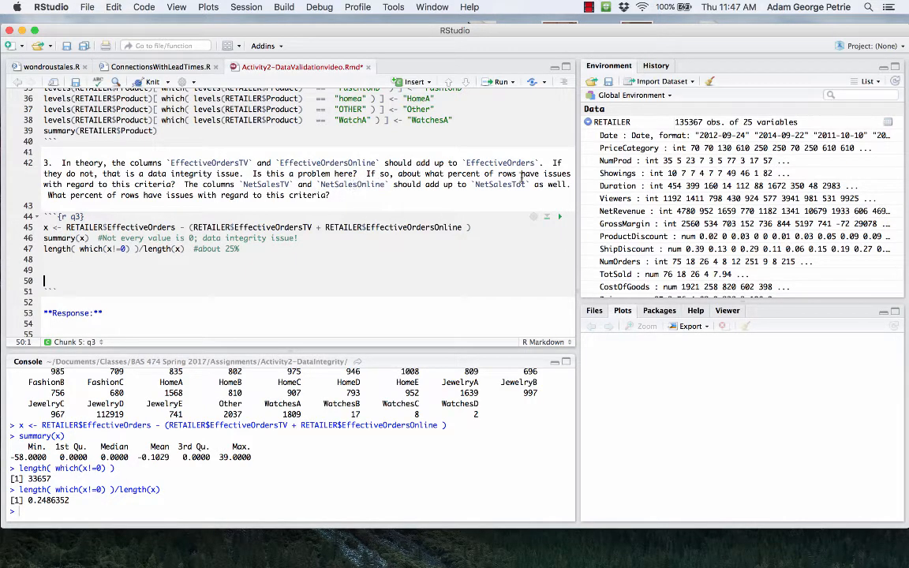
Duplicate the three EffectiveOrders check lines below the originals in the q3 chunk.
drag(43, 228, 43, 250)
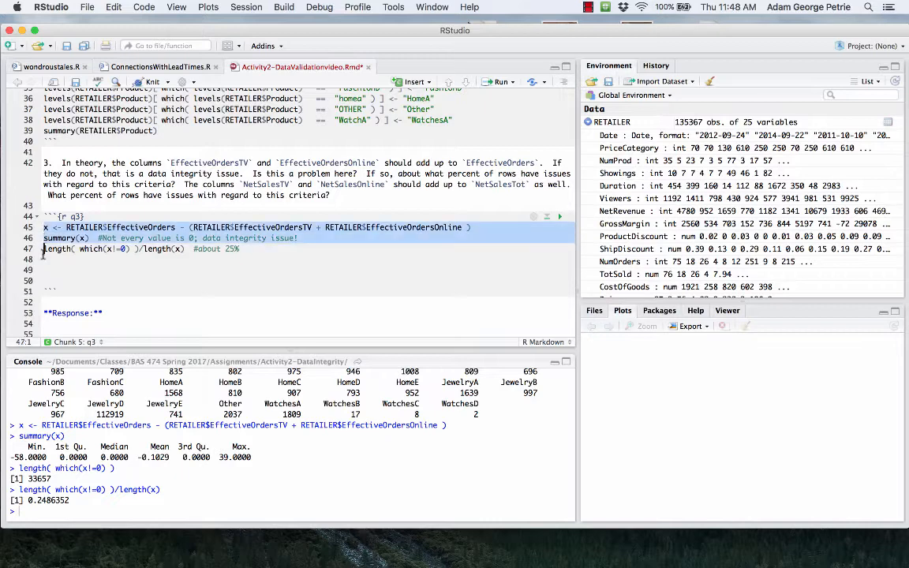
key(shift+Down)
key(ctrl+c)
key(Down)
key(ctrl+v)
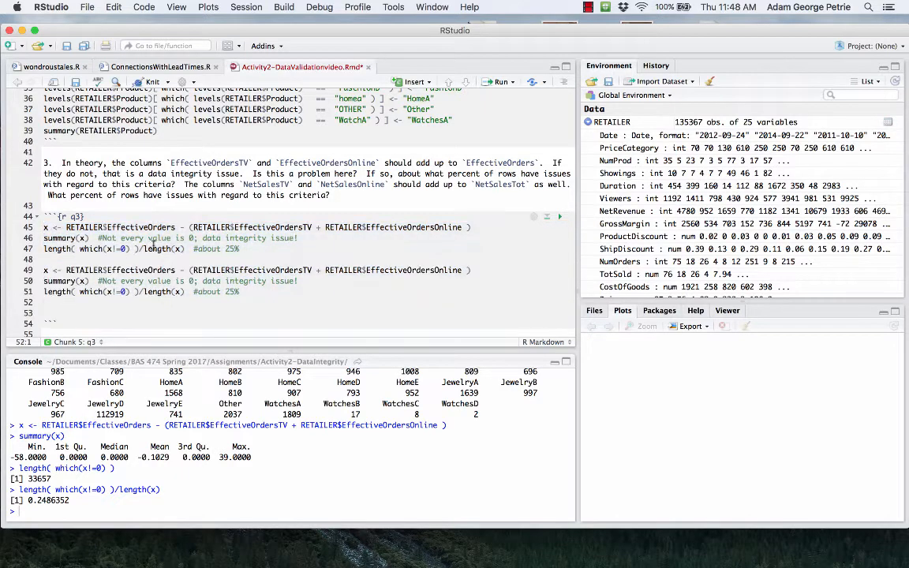
In the duplicated x assignment, replace EffectiveOrdersOnline with NetSalesOnline and EffectiveOrders with NetSalesTot.
double_click(325, 184)
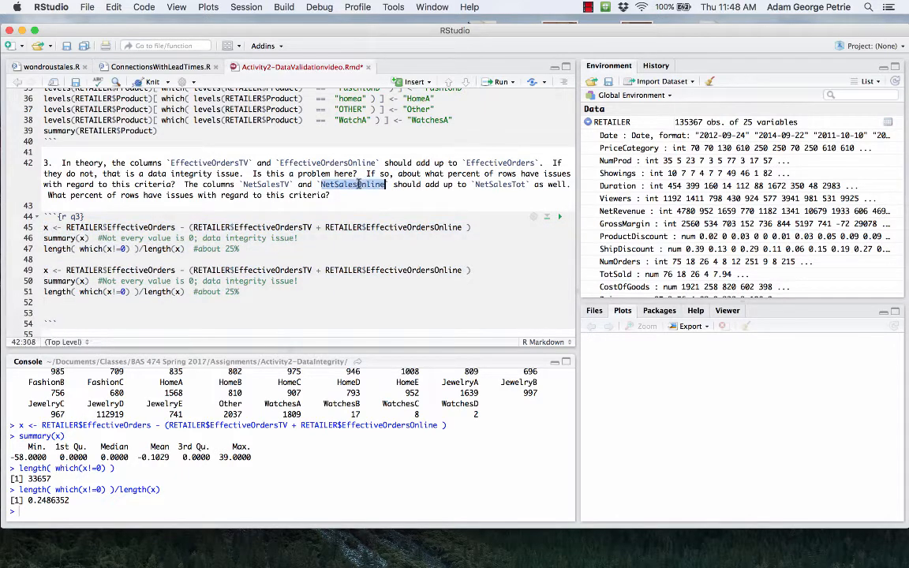
key(ctrl+c)
double_click(412, 270)
key(ctrl+v)
double_click(500, 184)
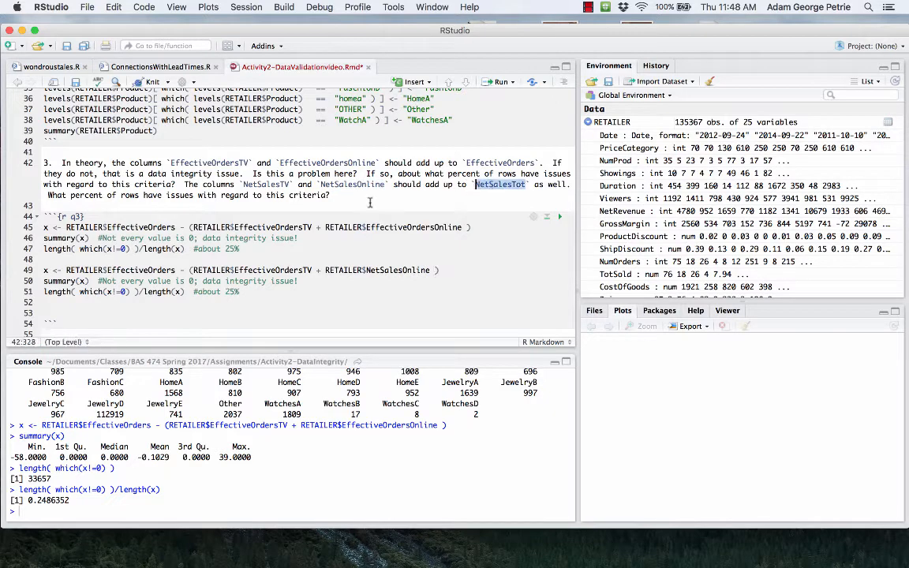
key(ctrl+c)
double_click(134, 270)
key(ctrl+v)
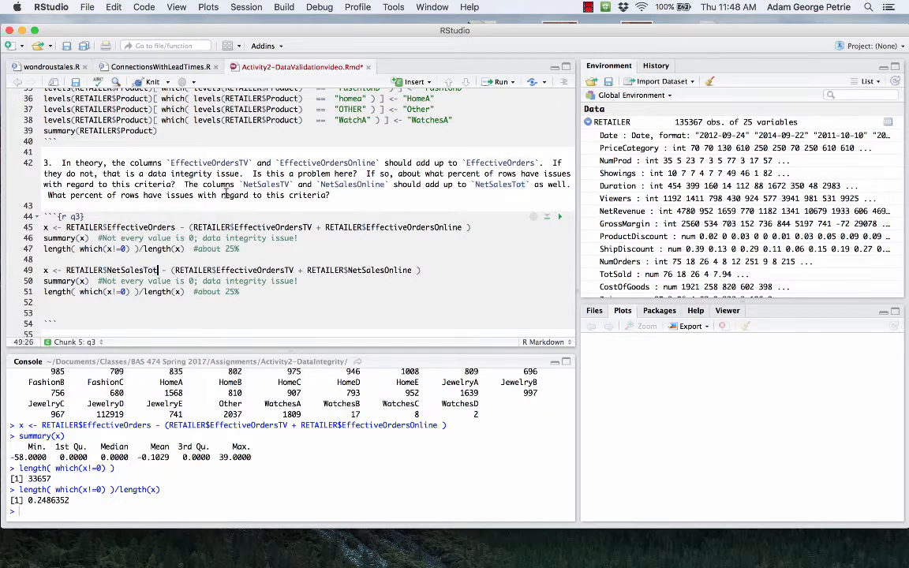
Replace EffectiveOrdersTV with NetSalesTV in the duplicated x assignment, and run that line and its summary(x) line.
double_click(267, 184)
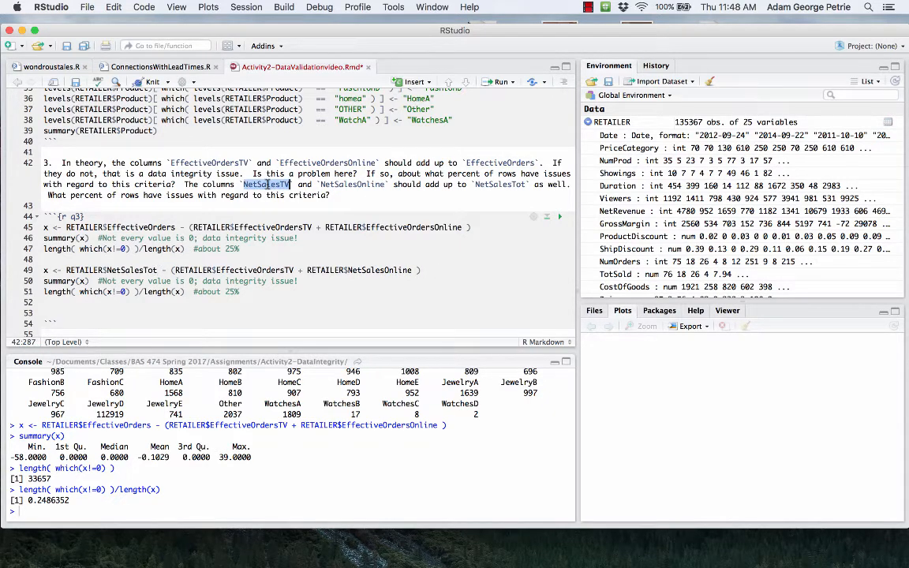
key(ctrl+c)
double_click(267, 270)
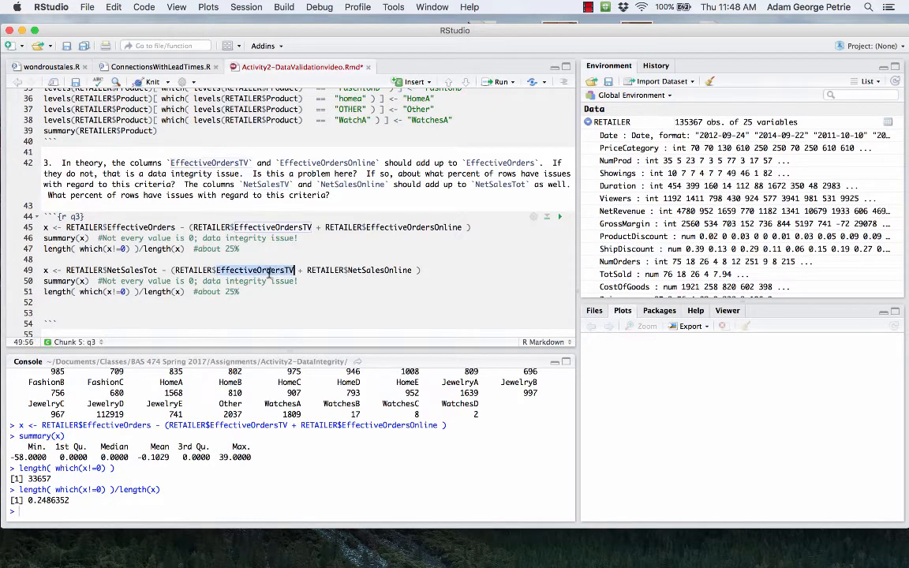
key(ctrl+v)
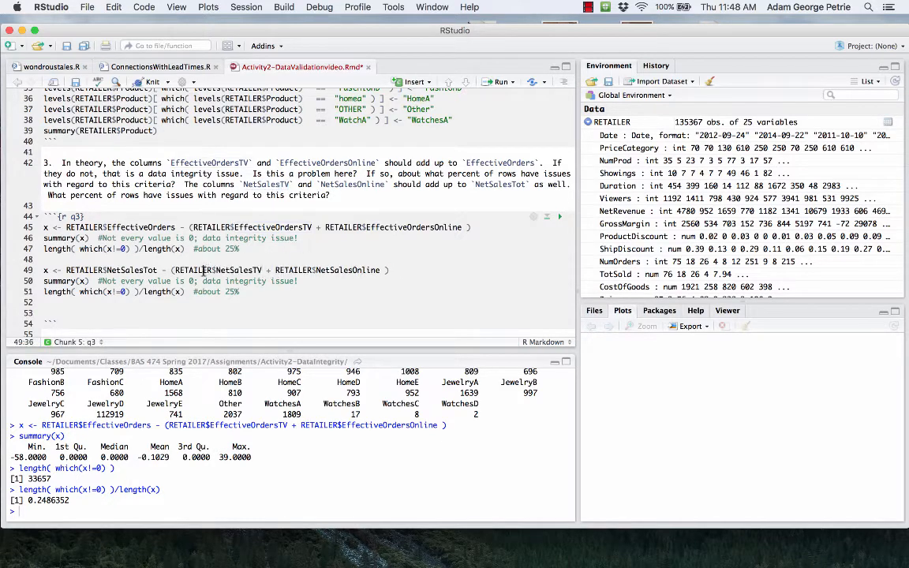
key(ctrl+Return)
key(ctrl+Return)
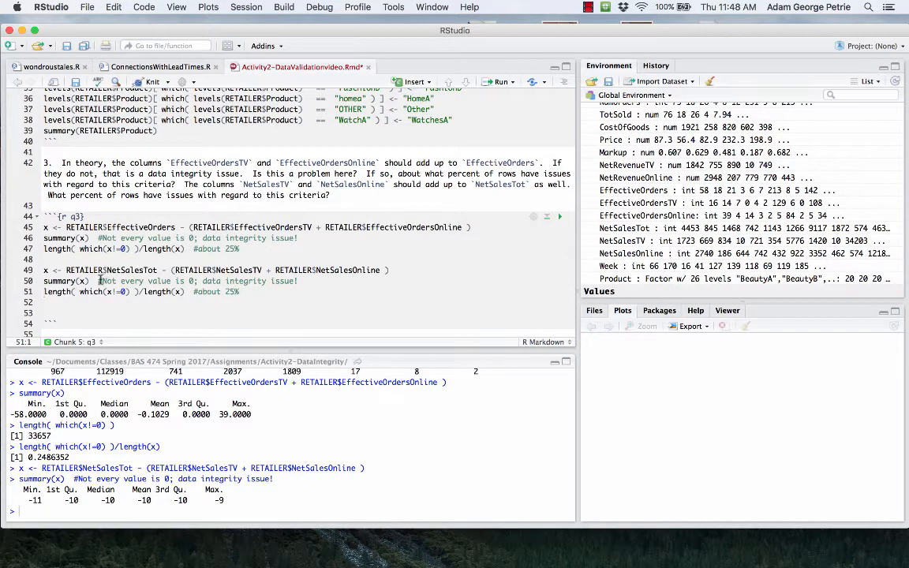
Change the second summary(x) comment to "#VERY value is nonzero, so no rows have their sales add up to what they should be".
drag(100, 281, 297, 282)
text(VERY v)
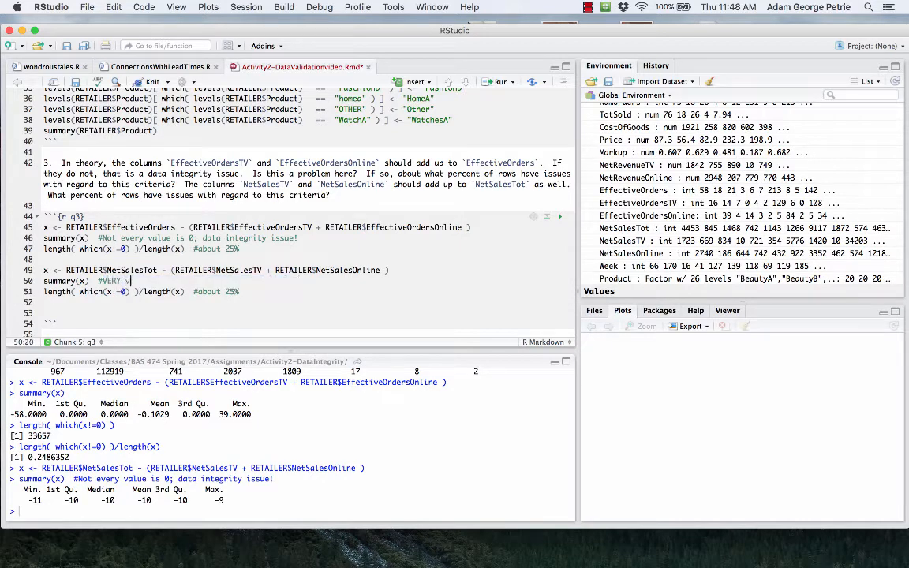
text(alue is nonzero, so e)
text(o rows have their )
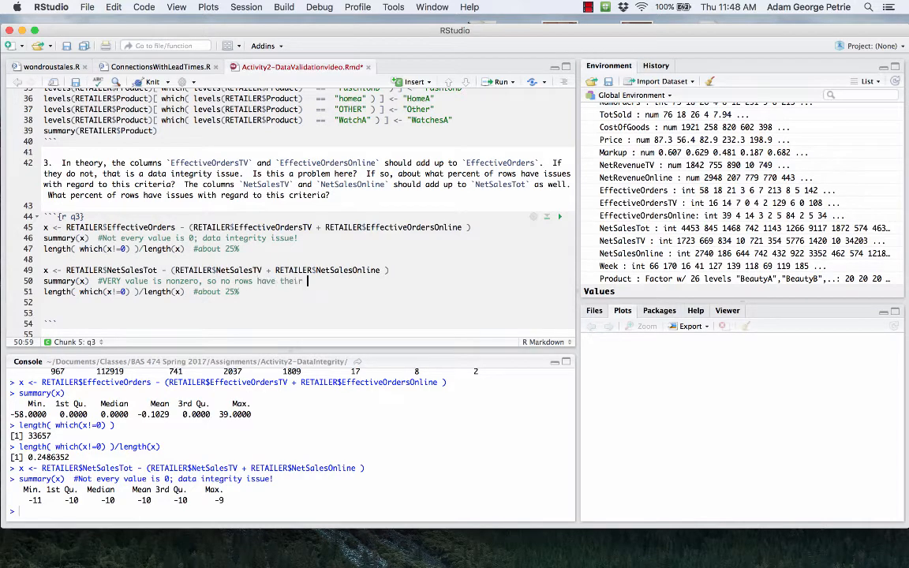
text( sales add up to t)
text(hat they should be)
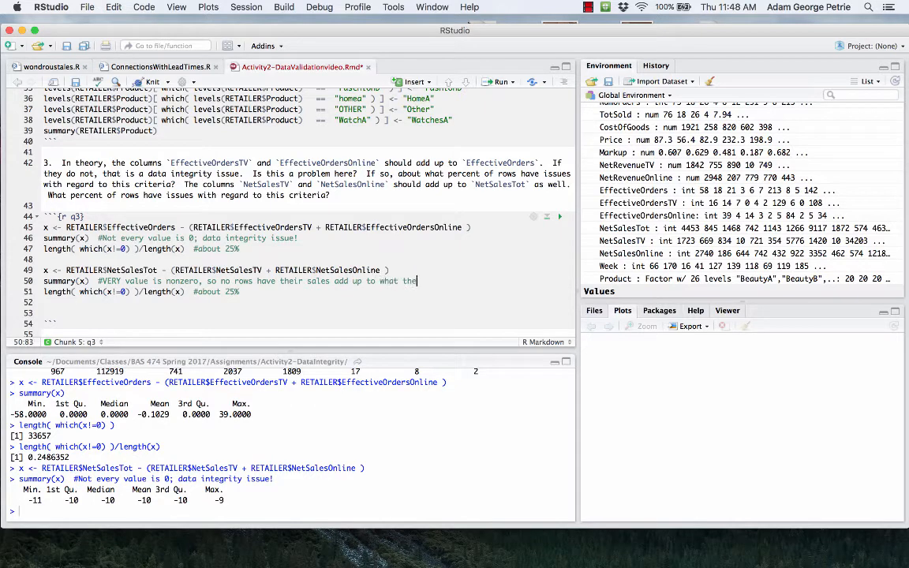
Delete the duplicated length line and the leftover blank lines at the end of the q3 chunk.
triple_click(202, 292)
key(Return)
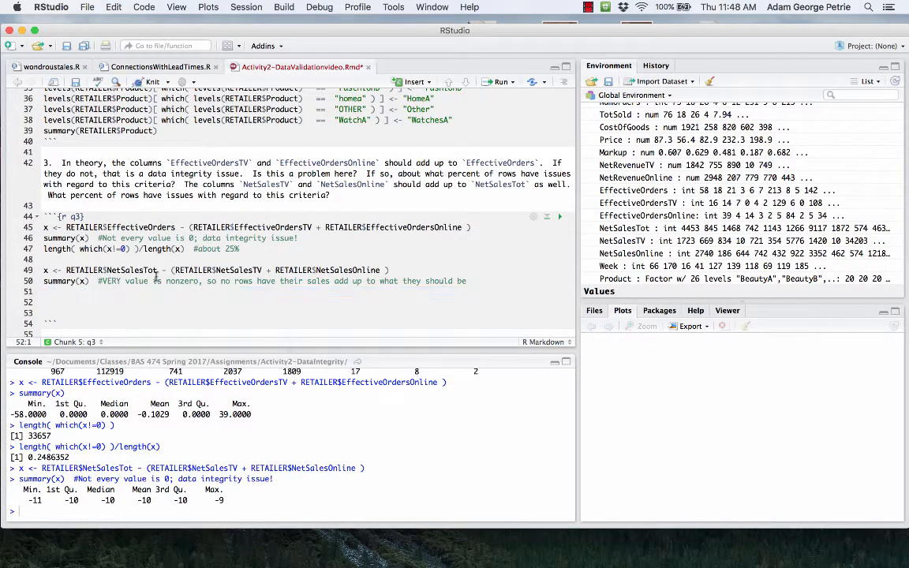
scroll(94, 276, down, 2)
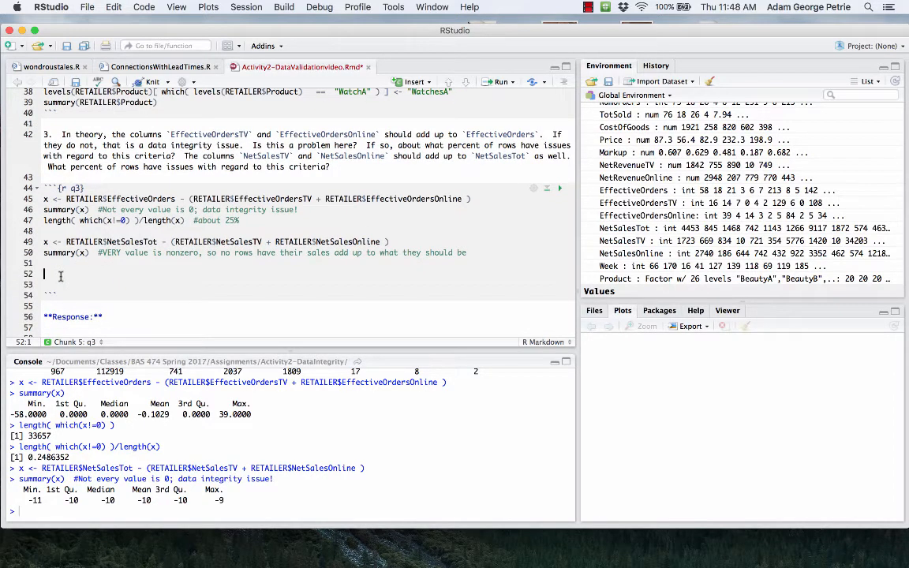
key(Up)
key(Delete)
key(Delete)
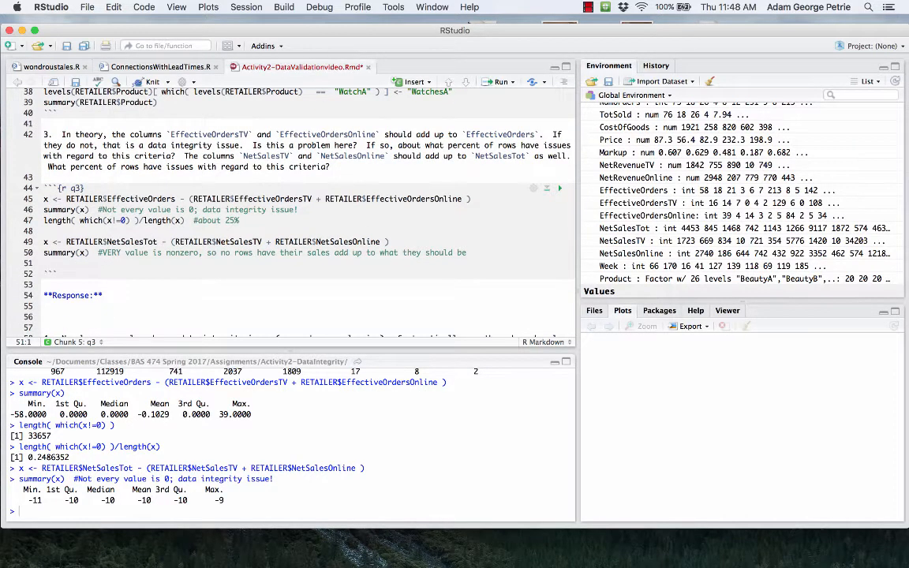
key(BackSpace)
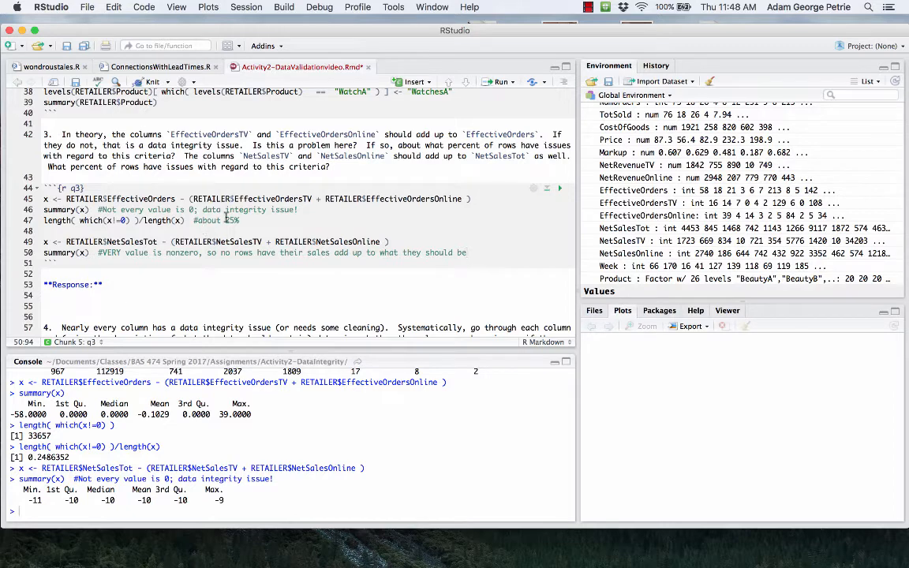
Begin the question 3 response with "Data integrity on the these columns is compromised.".
click(121, 286)
text(Data integrit)
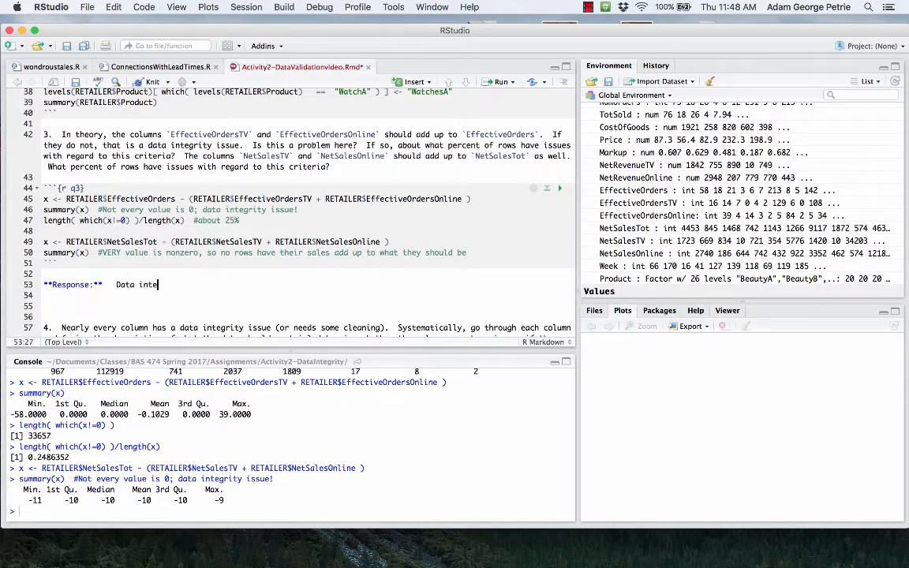
text(y on the these co)
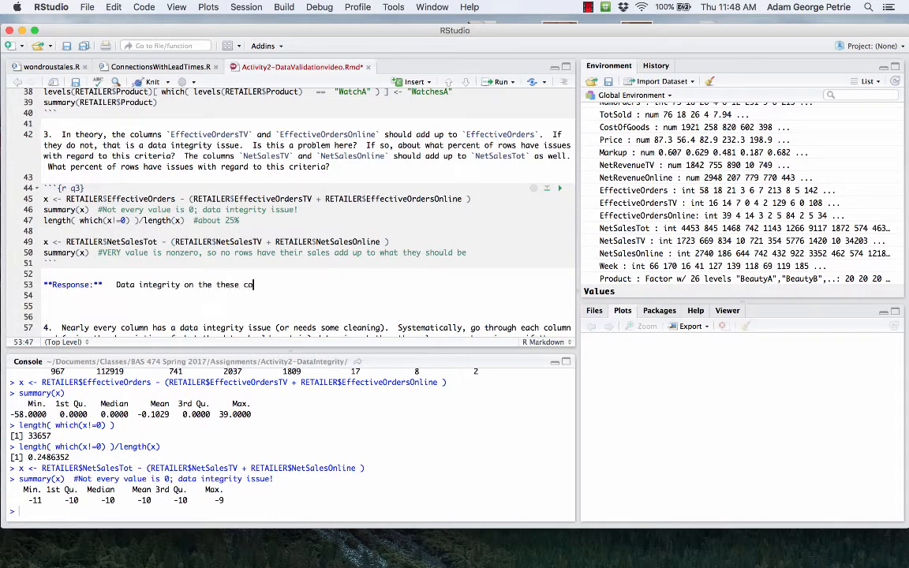
text(lumns is compromised.)
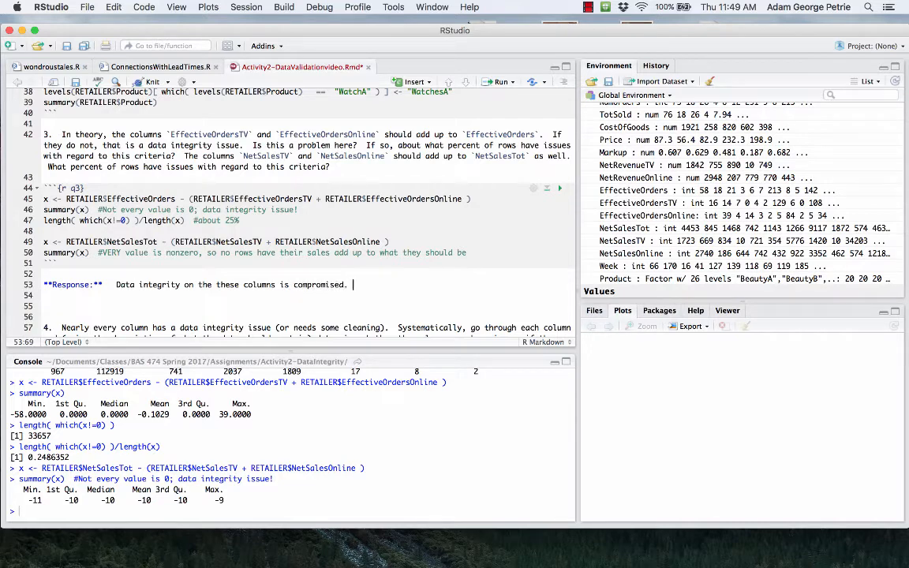
Continue the response with "25% of the rows do not have their effective orders from TV and Online add up to the total effective orders".
text(  25% of the rows do not )
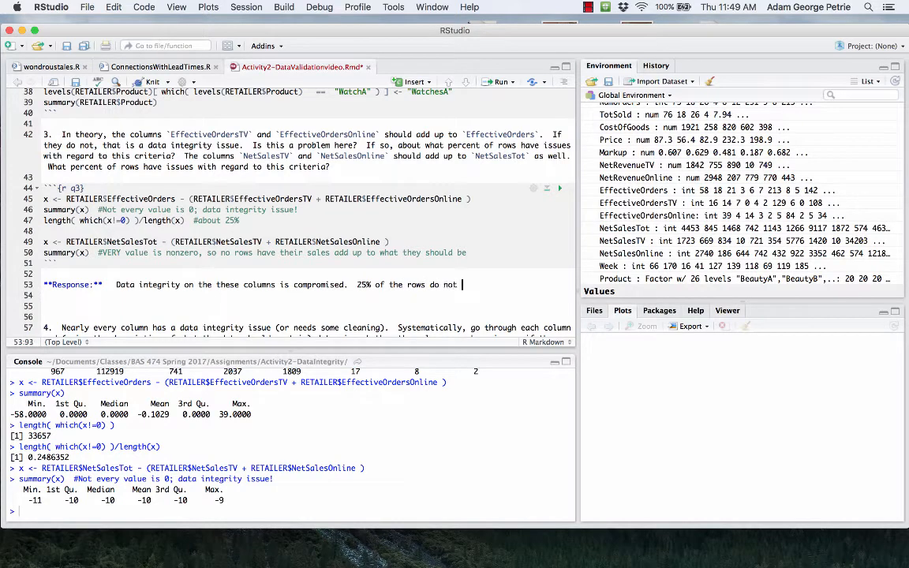
text(have their effective )
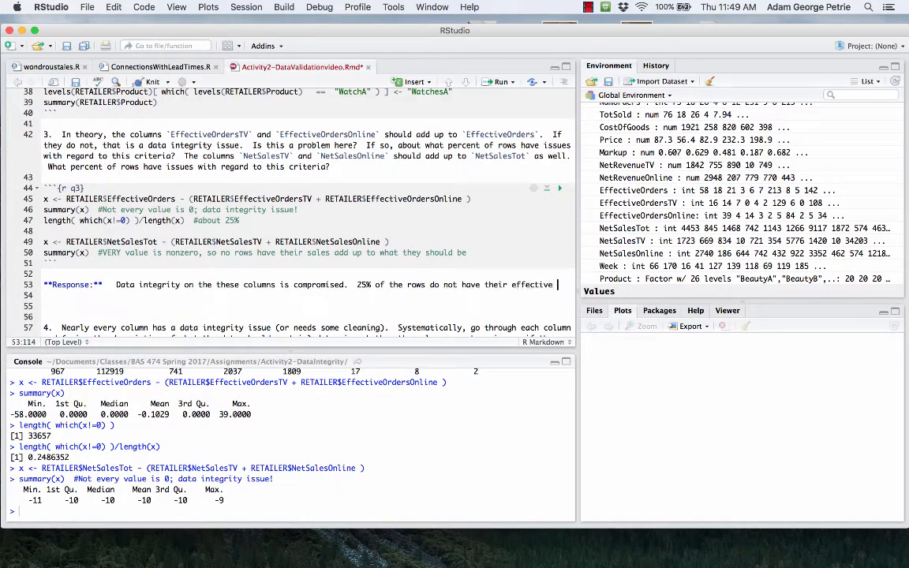
text(orders from TV and )
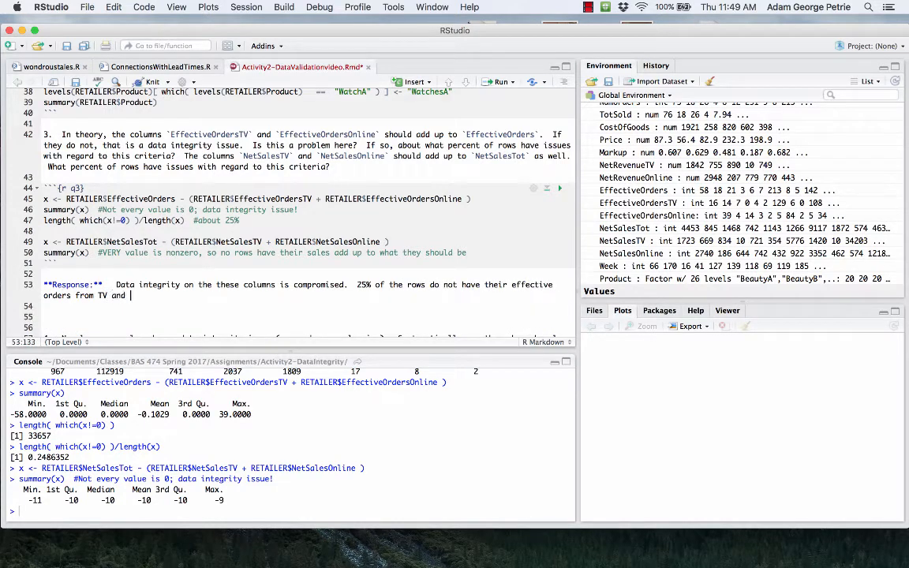
text(Online add up to the total )
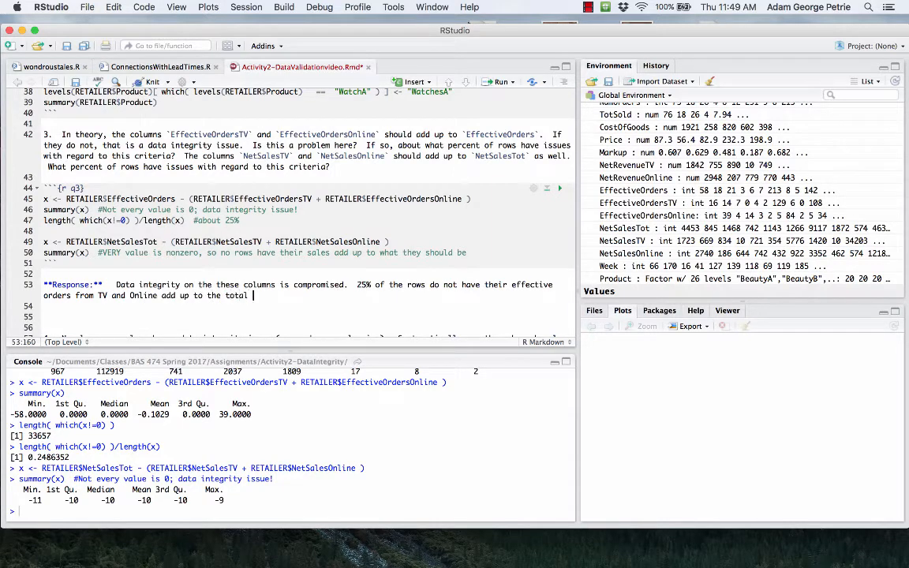
text(effecti)
Finish the response with "ALL of the rows do not have their net sales from TV and Online add up to the Total.".
text(ve orders.  ALL of the rows do not)
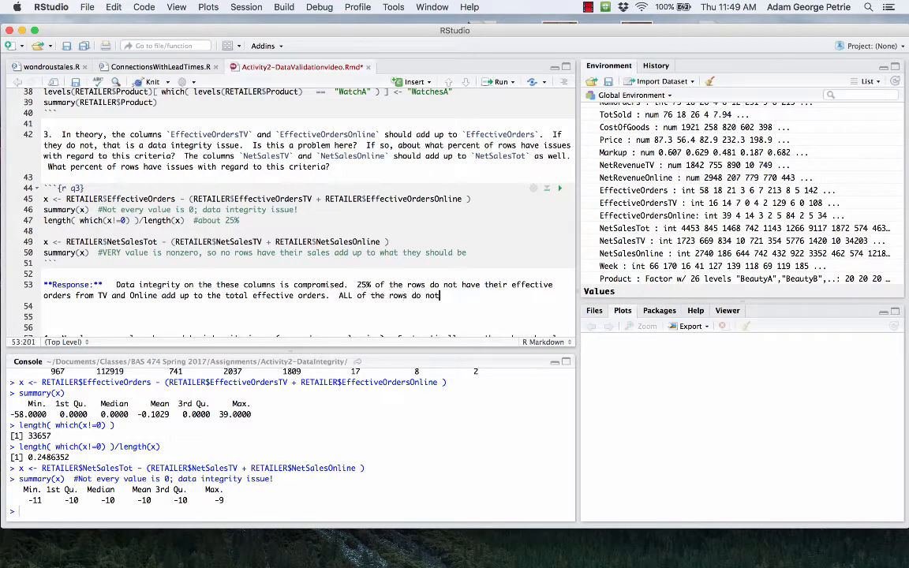
text( have their net sales from TV o)
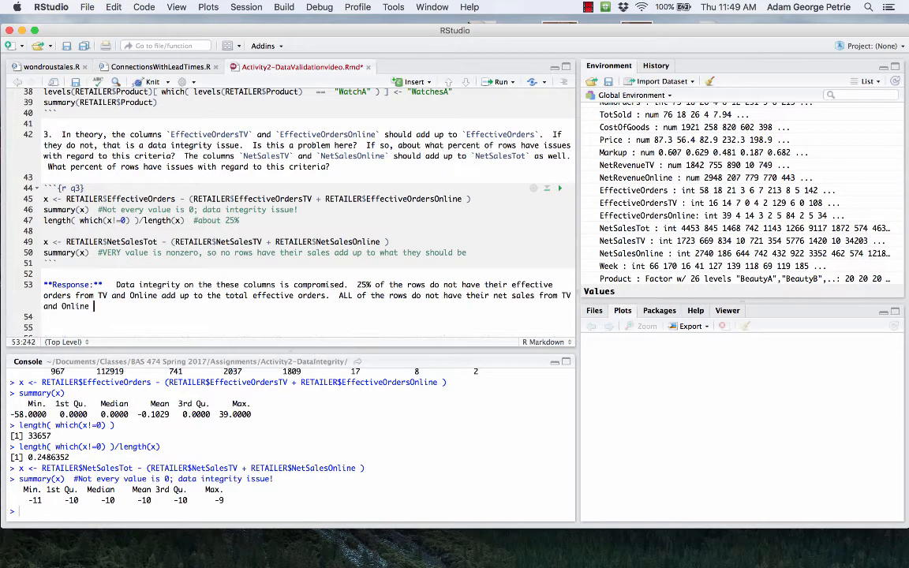
text(nd Online add up to the Total.)
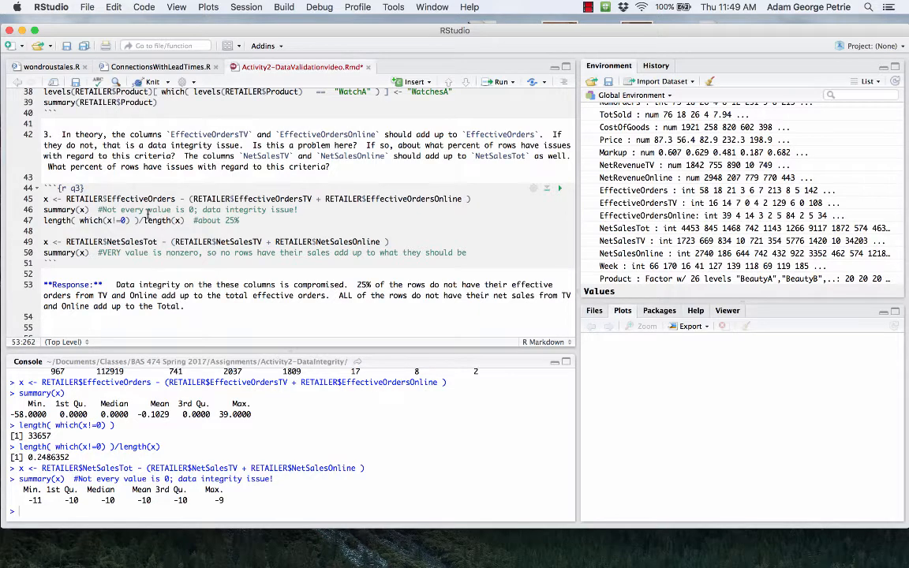
Save the R Markdown file with the completed question 3 response.
scroll(146, 213, down, 5)
click(118, 206)
key(super+s)
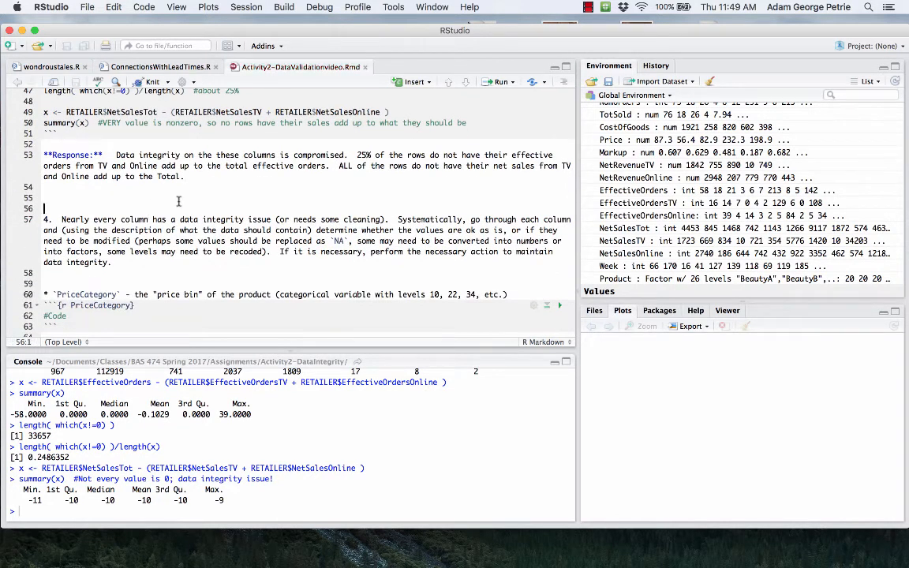
scroll(180, 202, down, 2)
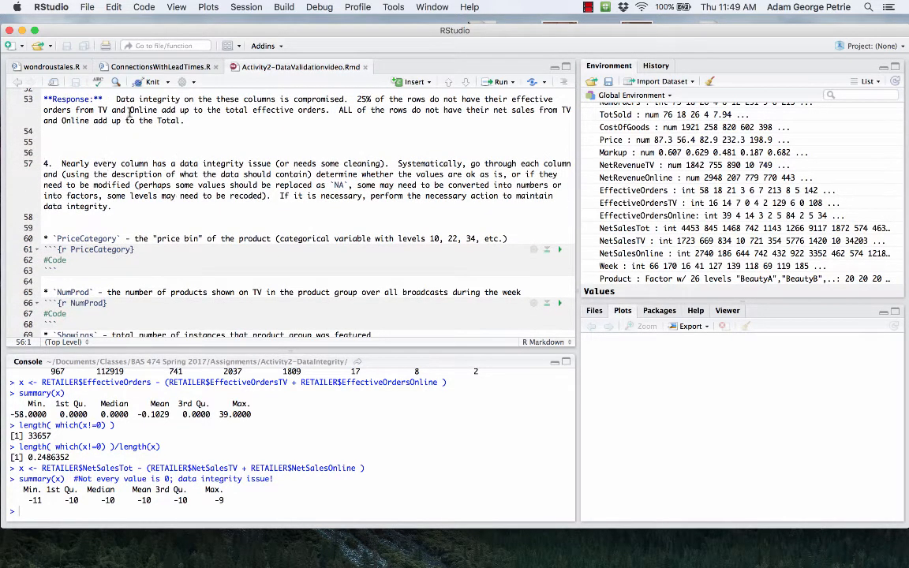
Replace the placeholder in the PriceCategory chunk with class(RETAILER$PriceCategory) and run it.
scroll(613, 155, up, 5)
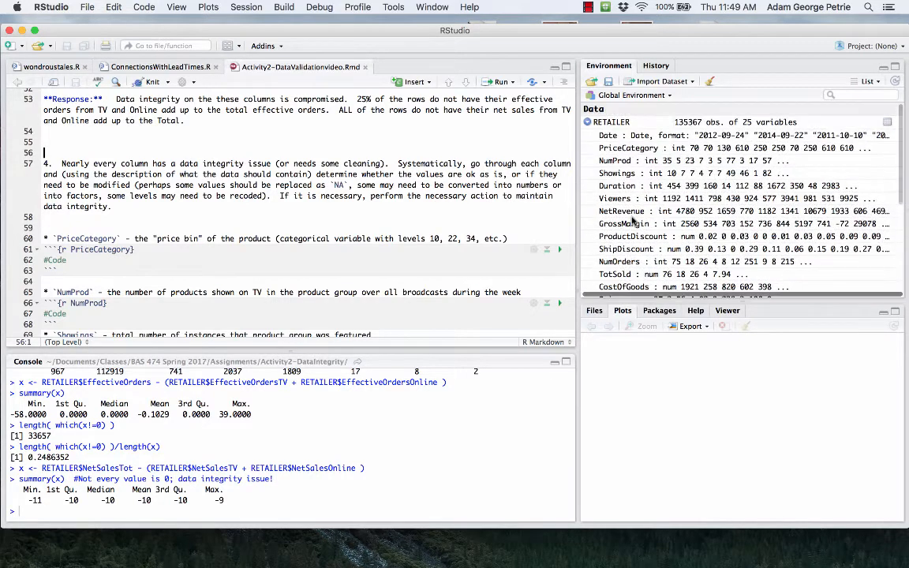
scroll(611, 166, down, 2)
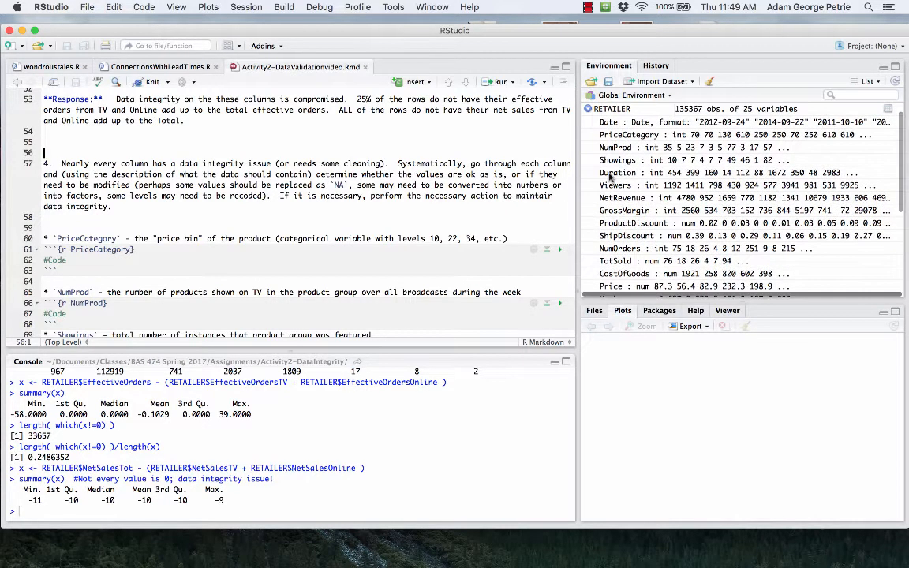
scroll(610, 175, down, 6)
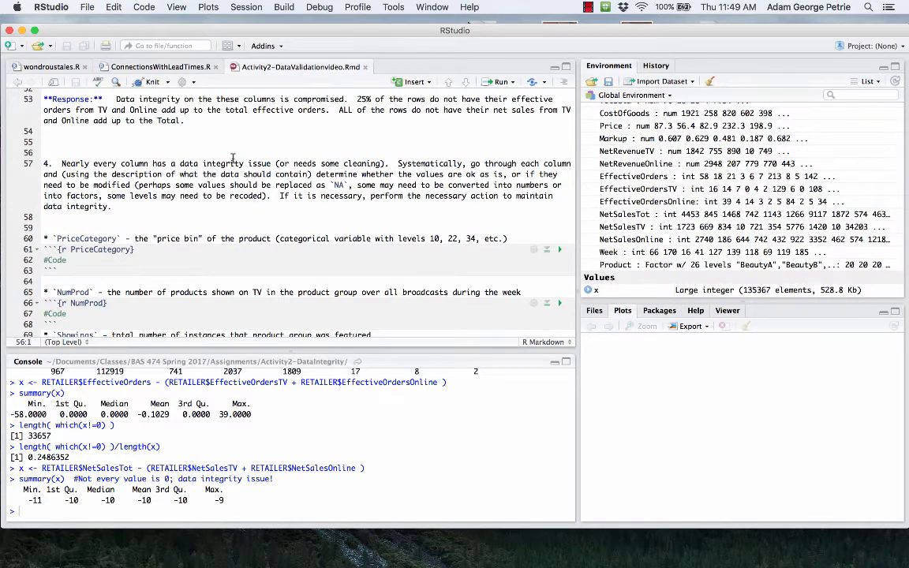
scroll(133, 206, down, 5)
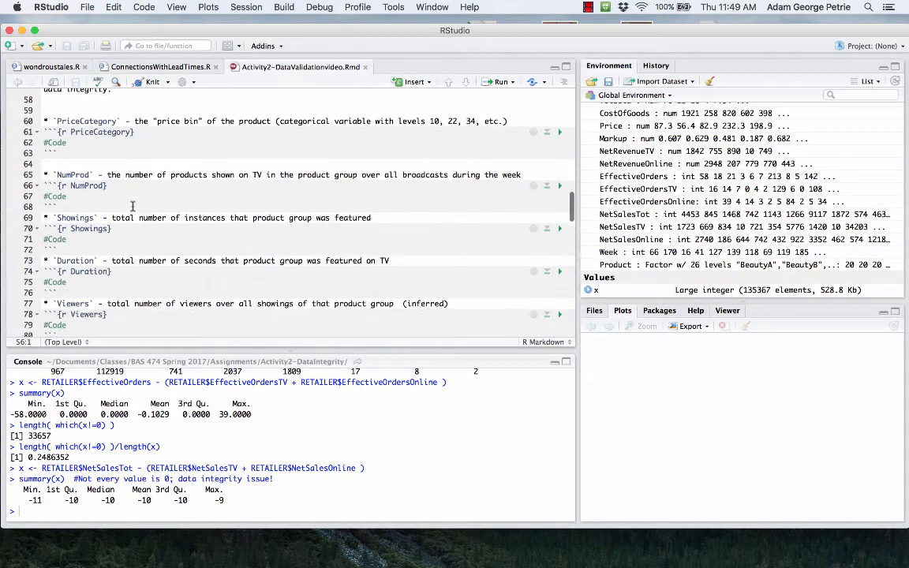
scroll(133, 207, up, 2)
scroll(600, 143, up, 6)
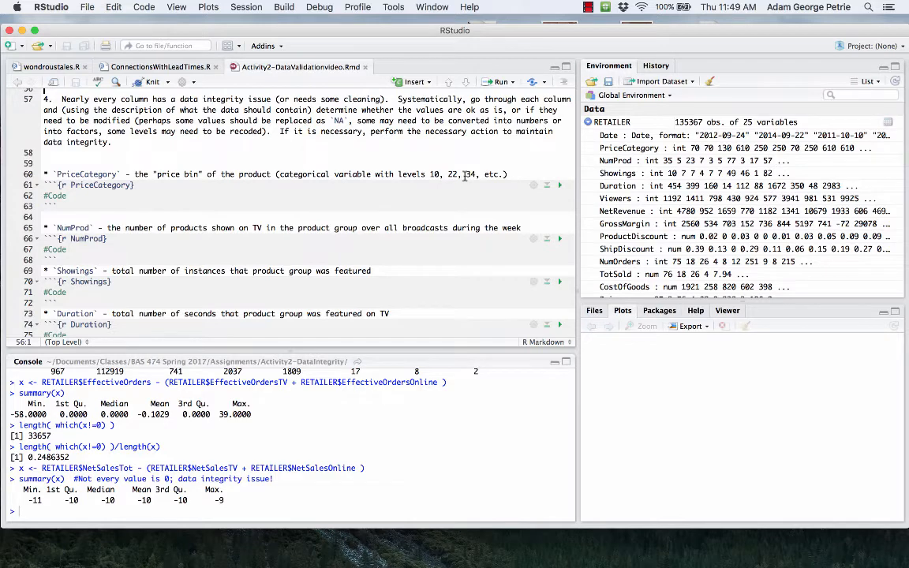
click(49, 195)
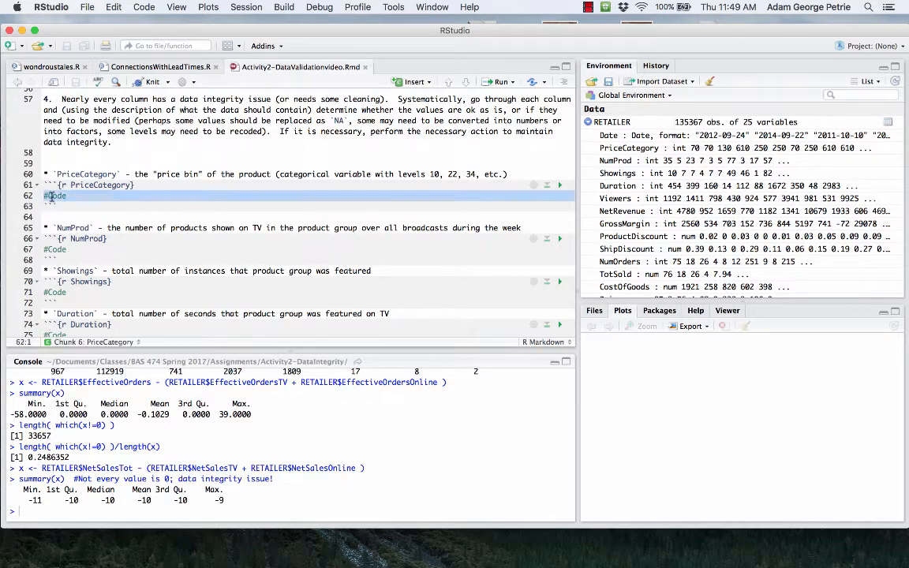
key(BackSpace)
key(Down)
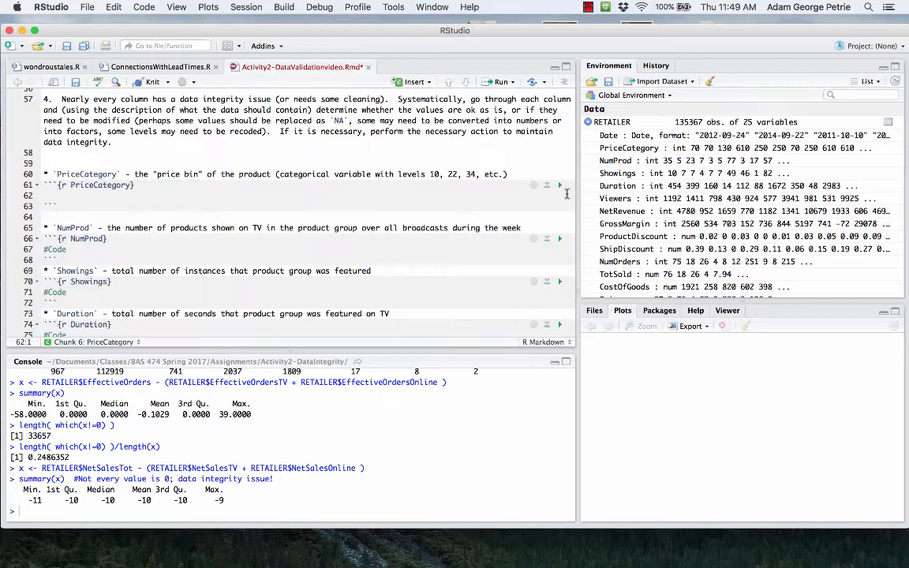
text(class(RETAILER)
key(Escape)
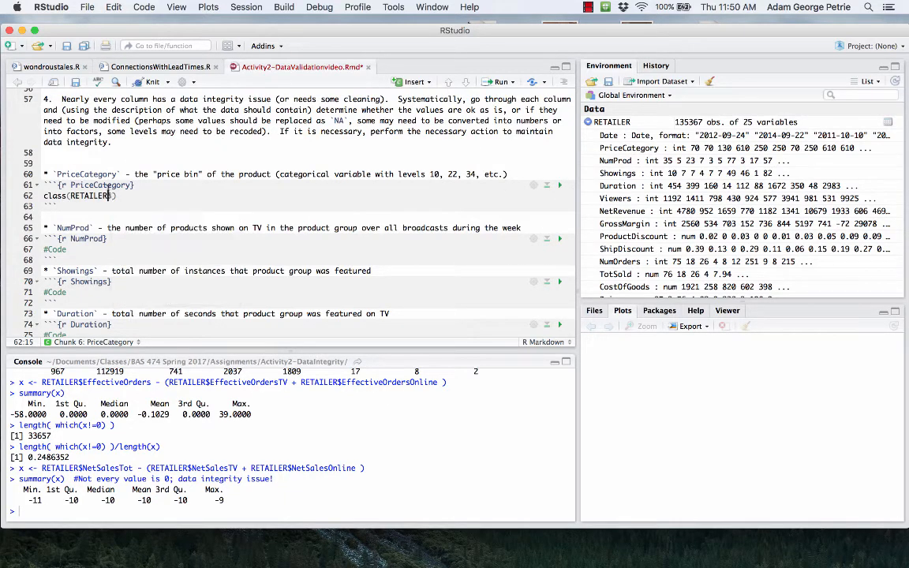
text($PriceCategory)
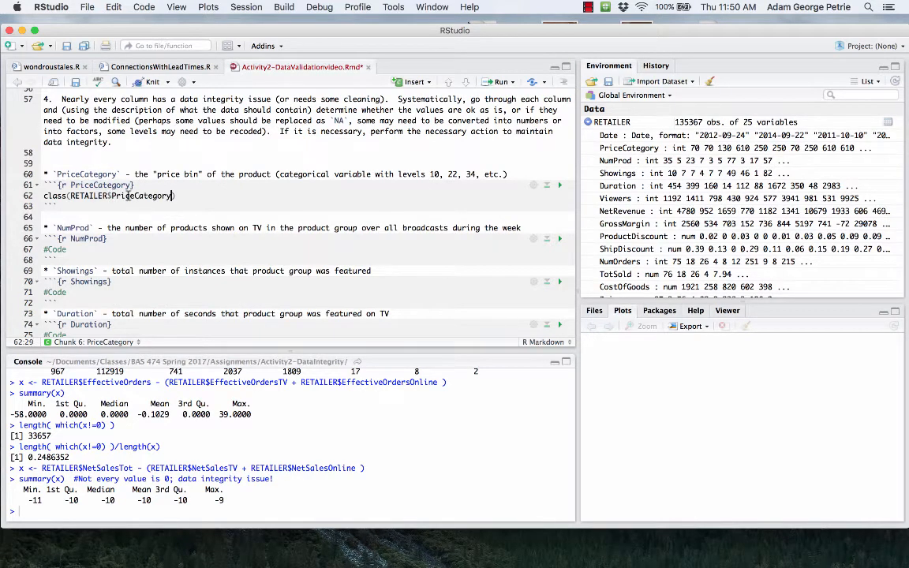
key(super+Return)
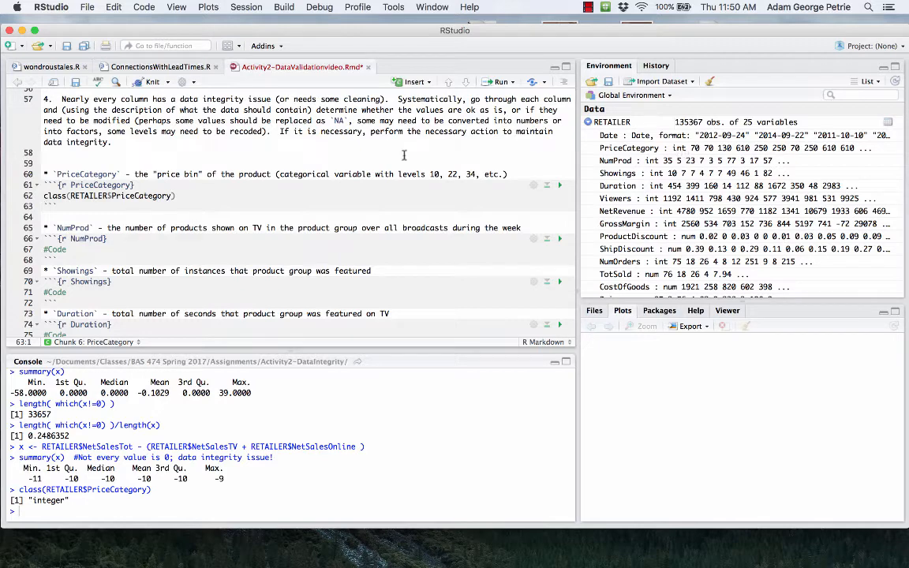
Begin a second line in the PriceCategory chunk that assigns a factor() call to RETAILER$PriceCategory.
key(Return)
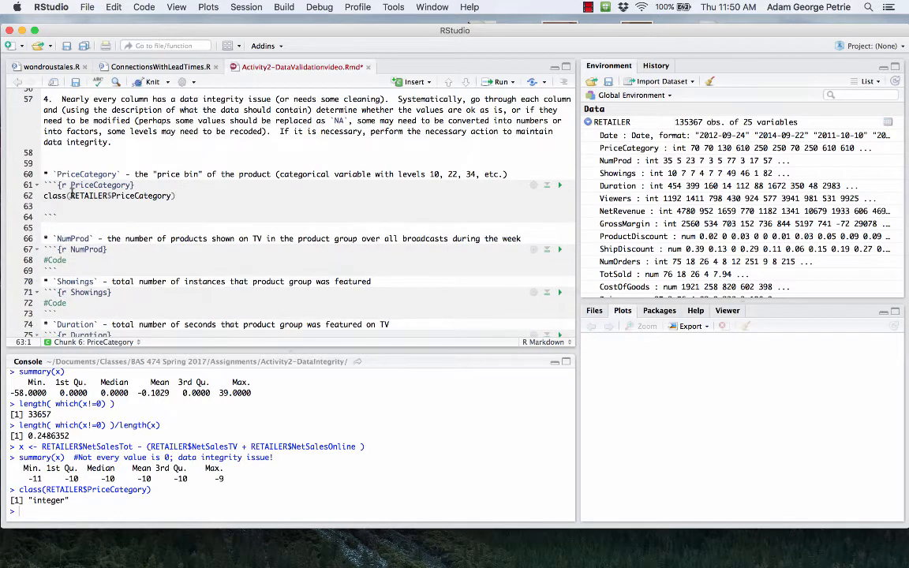
drag(71, 195, 171, 196)
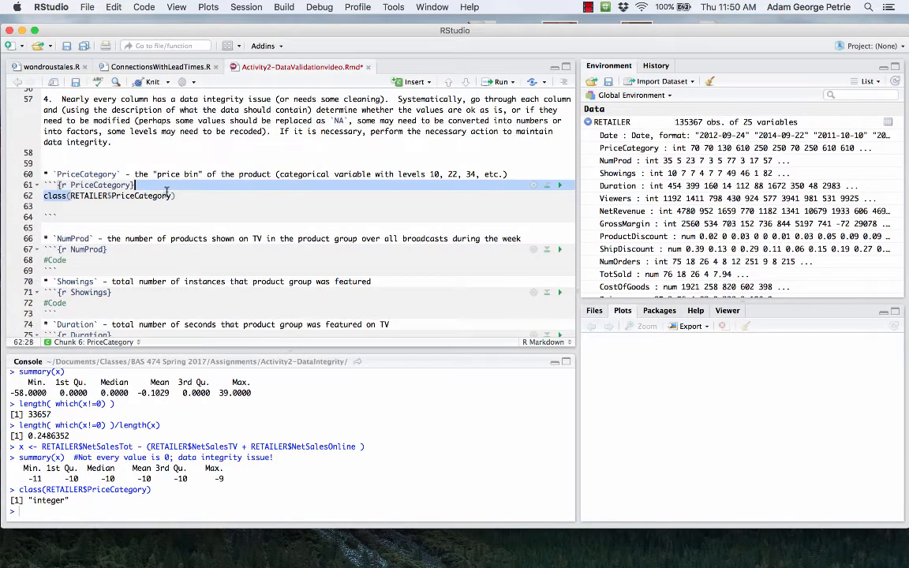
key(super+c)
click(95, 206)
key(super+v)
text(<- factor()
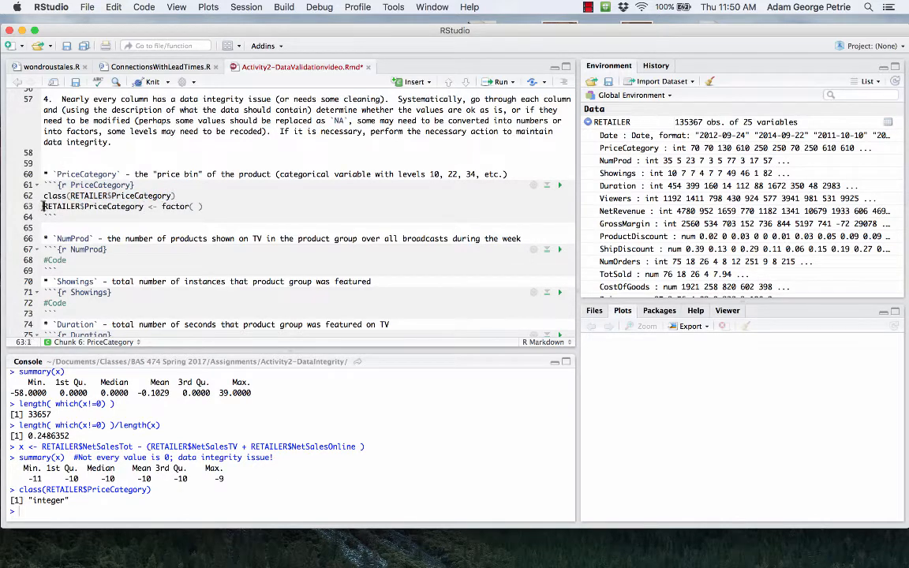
Complete the factor call with RETAILER$PriceCategory as its argument and run the conversion line.
drag(44, 206, 142, 206)
key(super+c)
click(193, 206)
key(super+v)
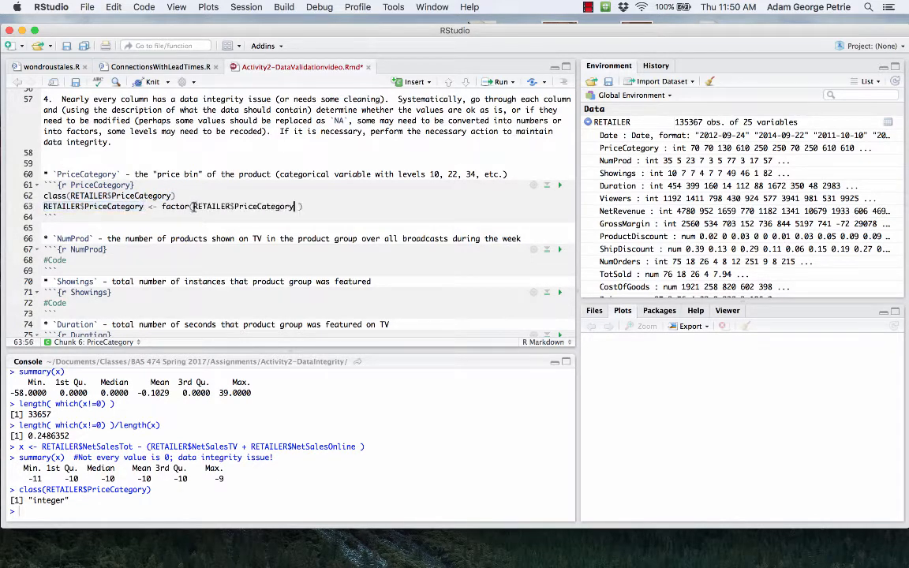
key(Delete)
drag(162, 206, 299, 206)
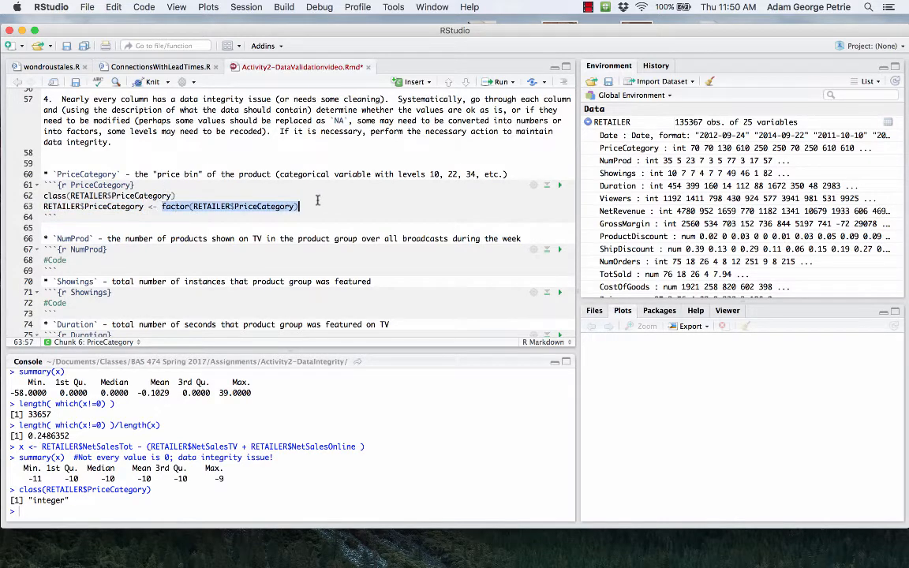
click(239, 206)
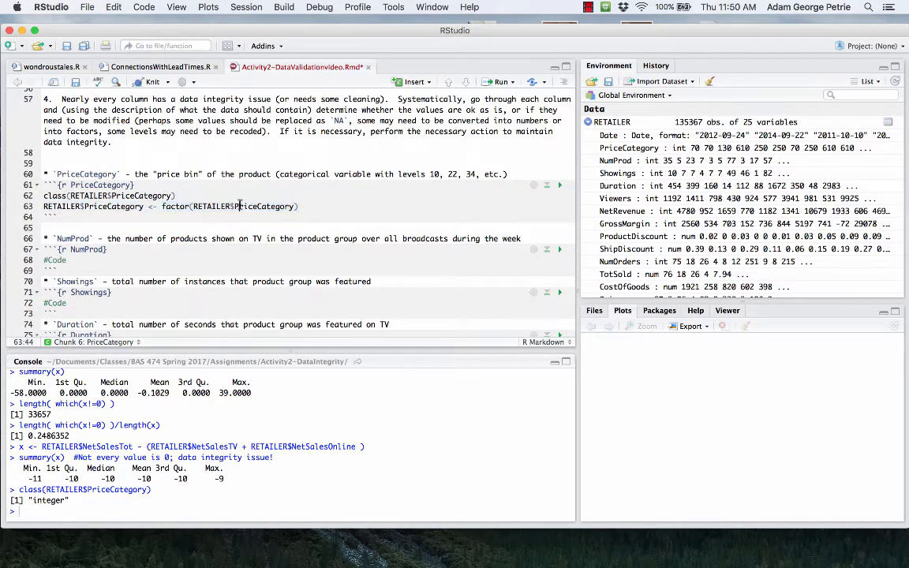
key(super+Return)
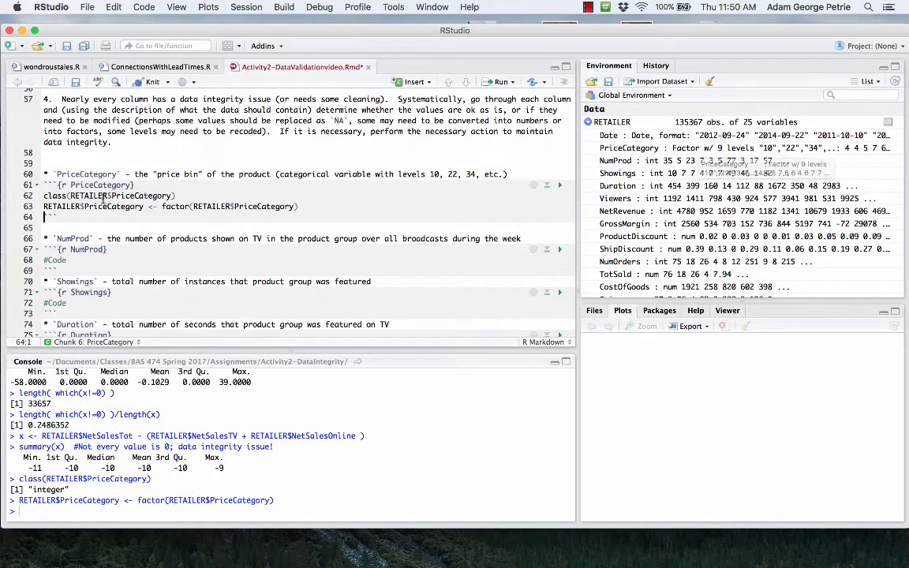
Replace the placeholder in the NumProd chunk with a summary() call containing the RETAILER$PriceCategory reference copied from the chunk above.
scroll(105, 202, down, 2)
scroll(105, 202, down, 1)
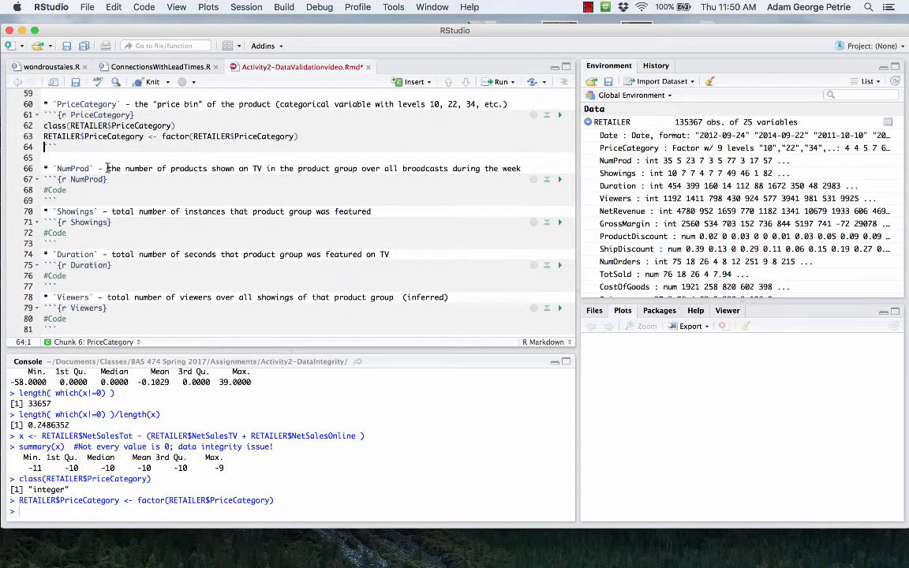
double_click(56, 190)
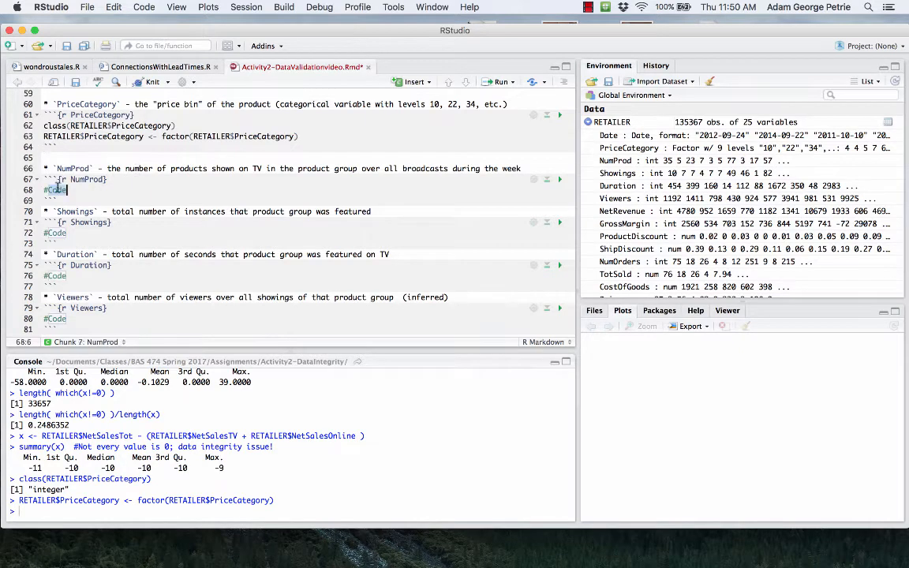
key(Return)
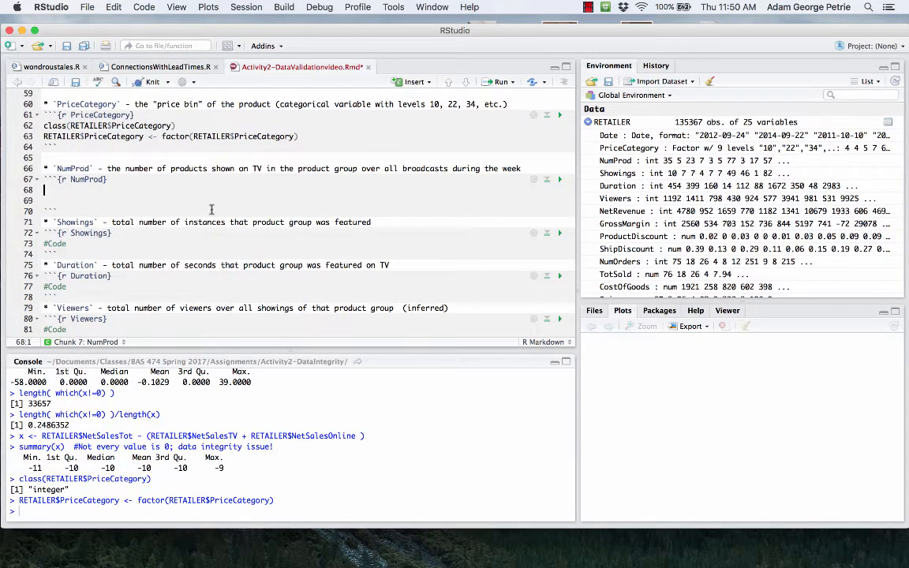
text(summary()
drag(71, 125, 173, 126)
key(ctrl+c)
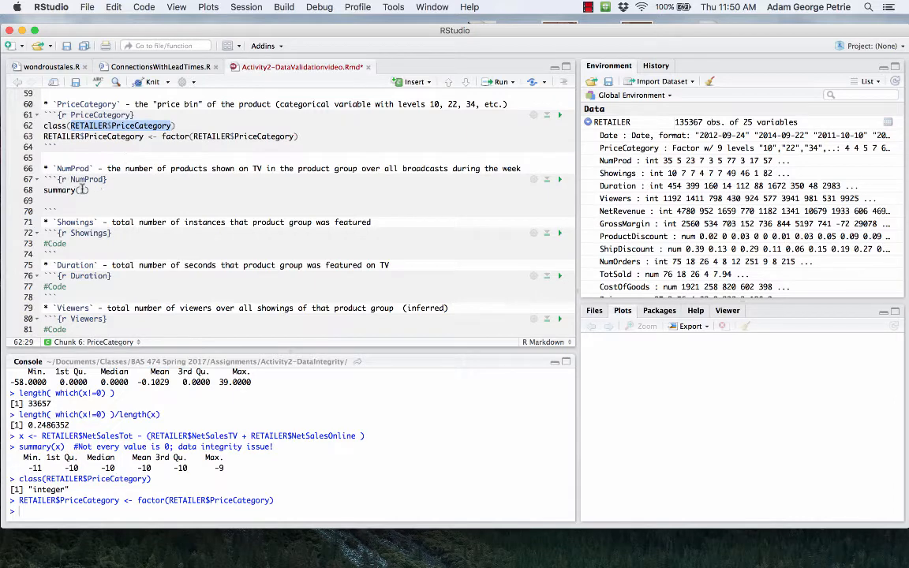
click(76, 190)
key(ctrl+v)
Change the column in the summary call to NumProd and run summary(RETAILER$NumProd).
click(91, 180)
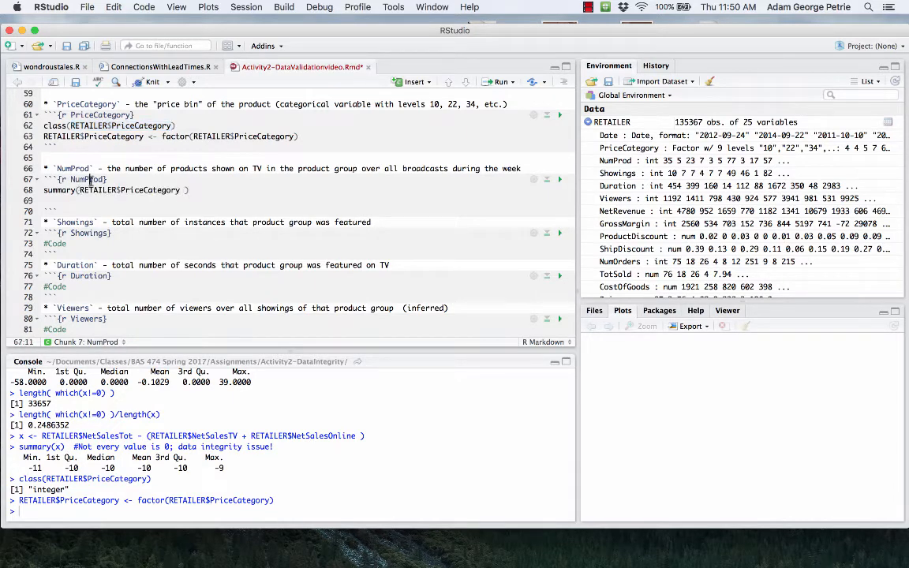
double_click(90, 180)
drag(120, 191, 178, 190)
key(ctrl+v)
key(ctrl+Return)
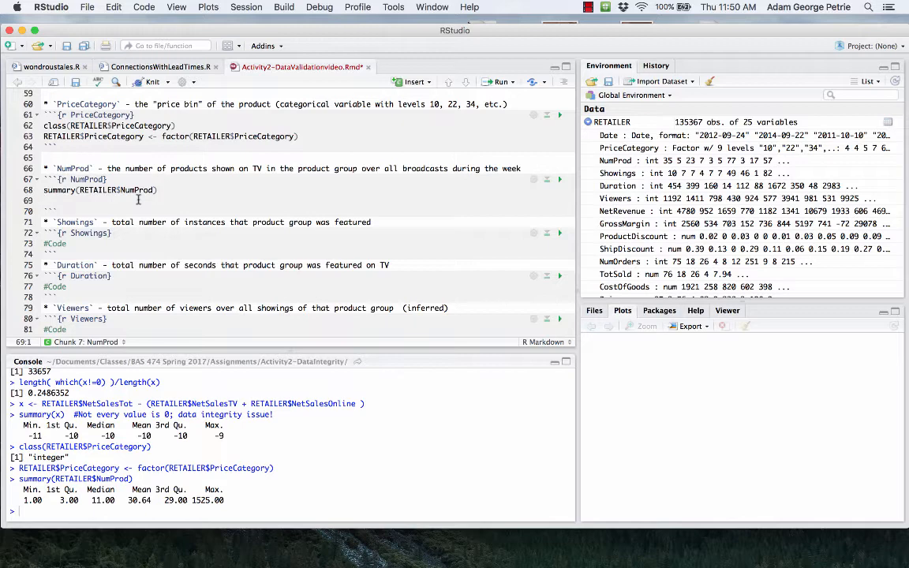
Add class(RETAILER$NumProd) below the summary line in the NumProd chunk and run it.
text(class()
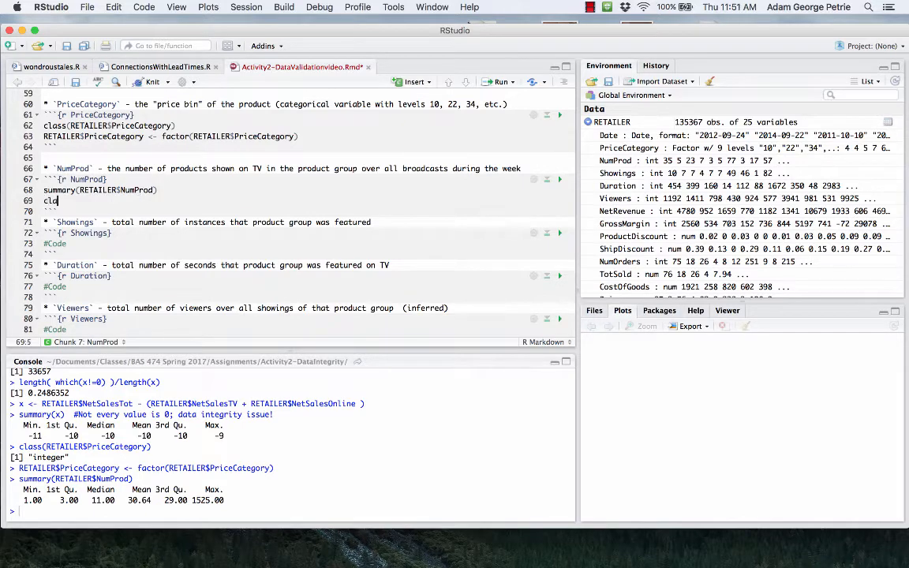
click(78, 190)
drag(79, 189, 153, 190)
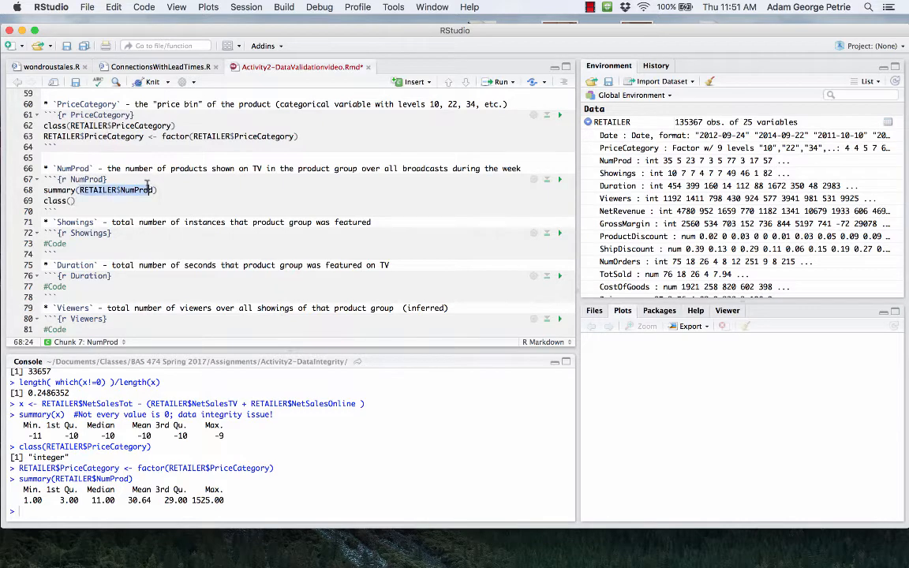
click(71, 201)
key(super+v)
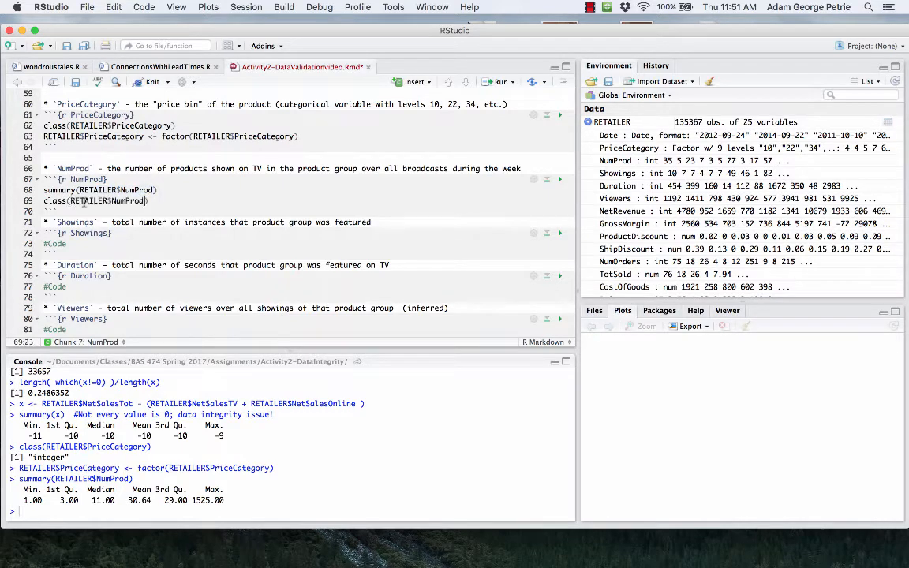
key(super+Return)
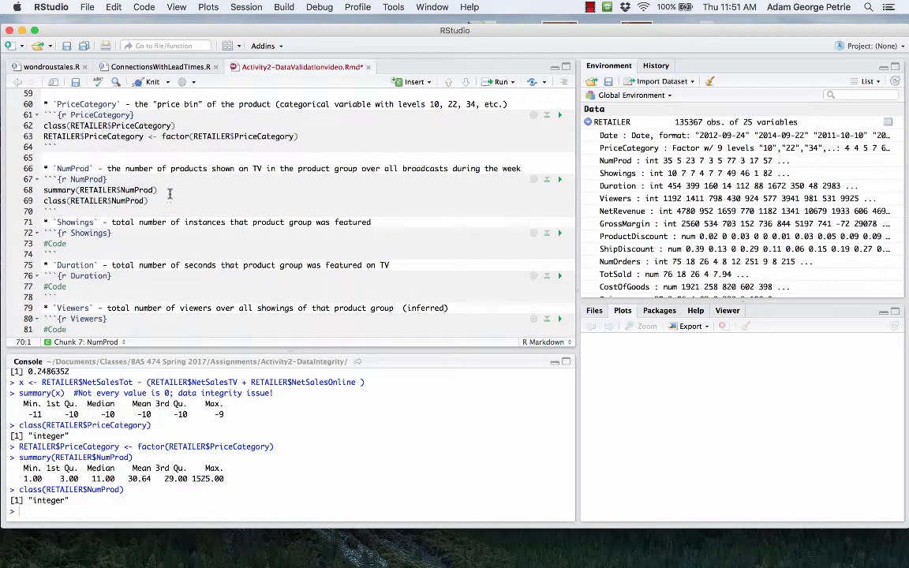
Add the comment "#column is ok" at the end of the NumProd chunk.
key(Return)
key(Up)
text(#column is ok)
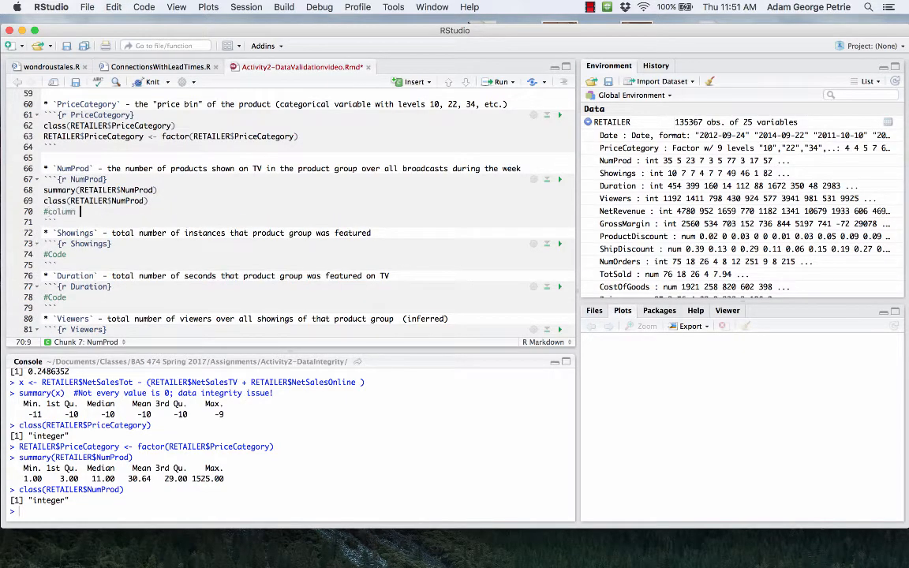
Copy the three lines of the NumProd chunk over the placeholder in the Showings chunk.
scroll(157, 212, down, 2)
click(140, 219)
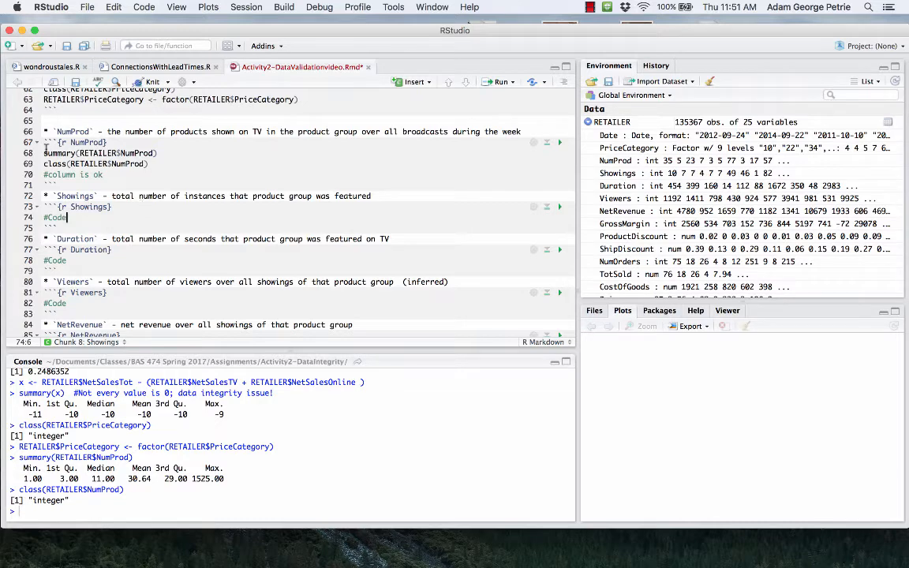
drag(41, 152, 36, 180)
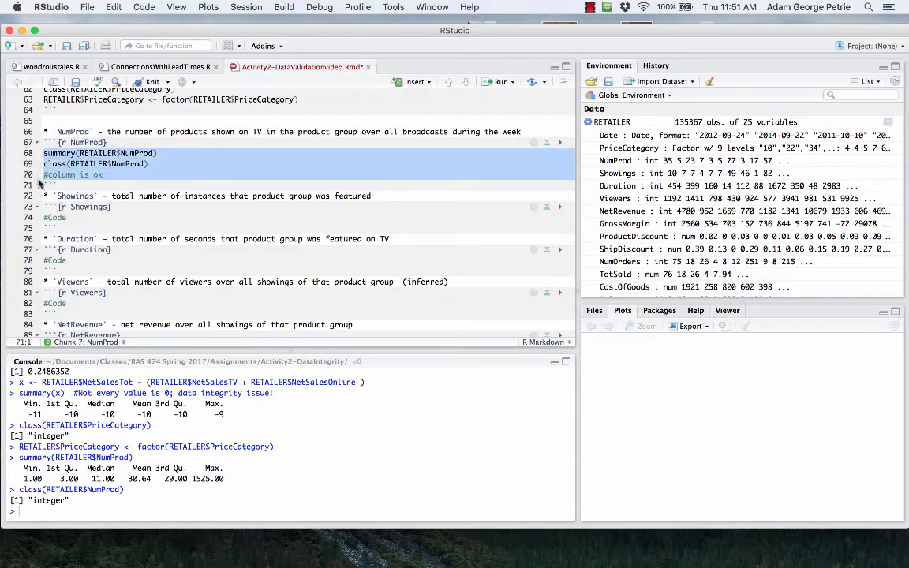
click(44, 227)
key(super+v)
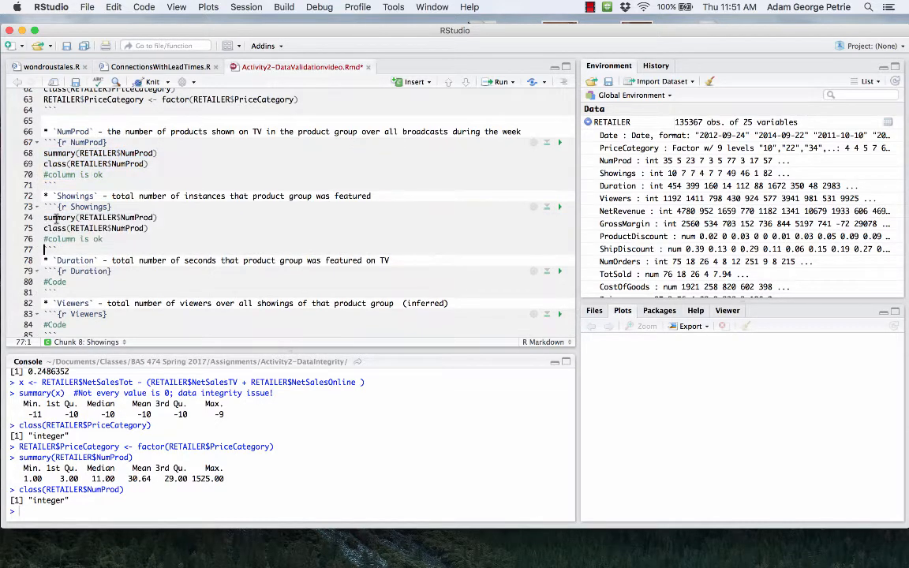
Replace NumProd with Showings in the summary and class lines of the Showings chunk.
double_click(79, 197)
double_click(132, 216)
key(super+v)
double_click(128, 228)
key(super+v)
Run summary(RETAILER$Showings) and class(RETAILER$Showings) to check the Showings column.
click(125, 218)
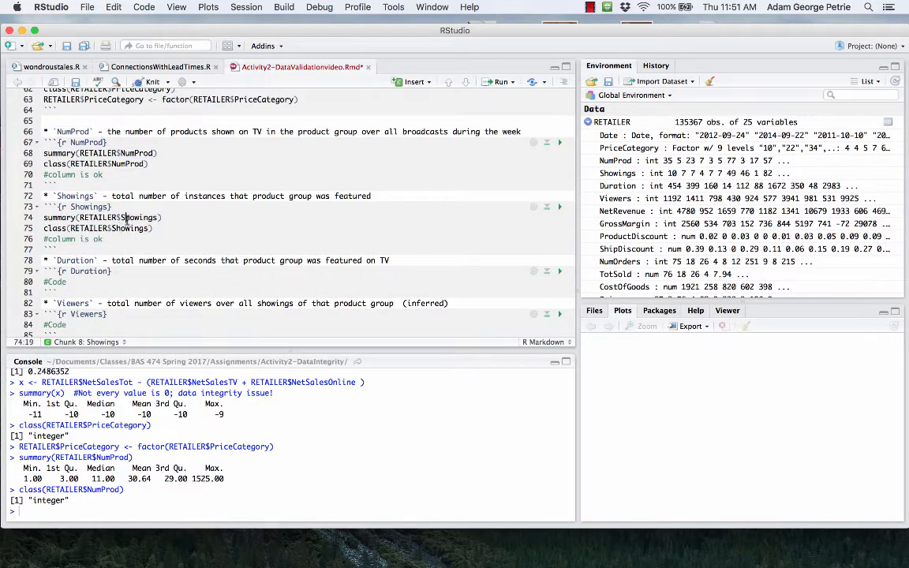
key(super+Return)
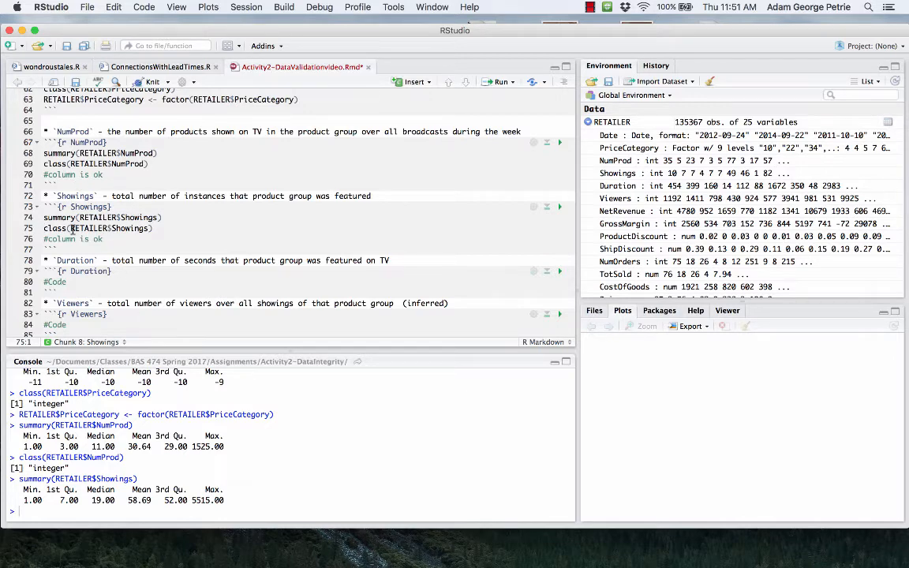
click(81, 229)
key(super+Return)
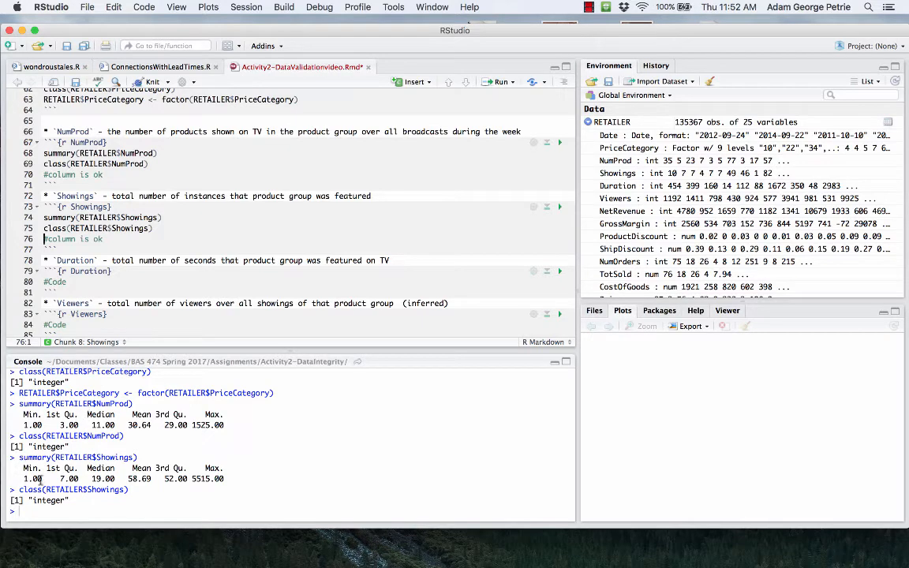
scroll(126, 245, down, 3)
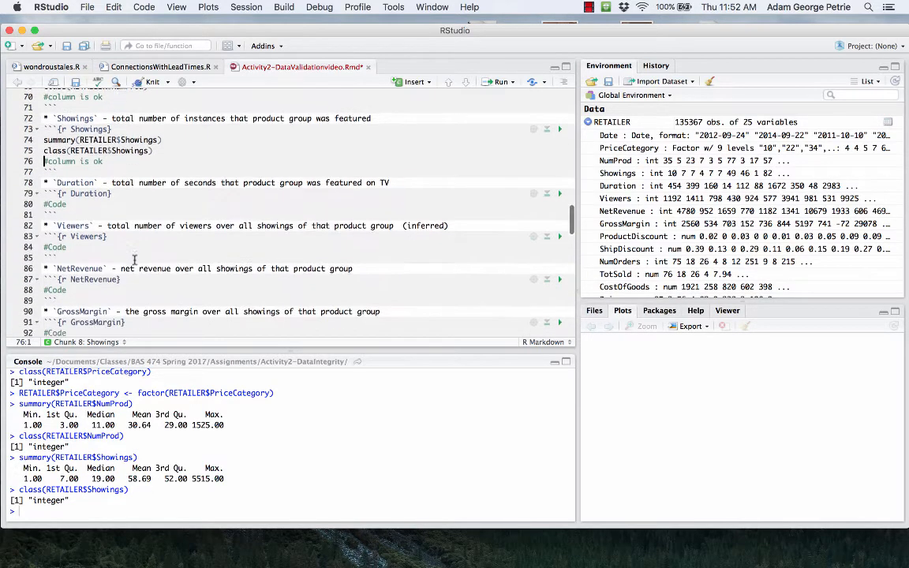
Copy the summary and class lines of the Showings chunk over the placeholder in the Duration chunk and run the pasted summary line.
scroll(134, 260, down, 1)
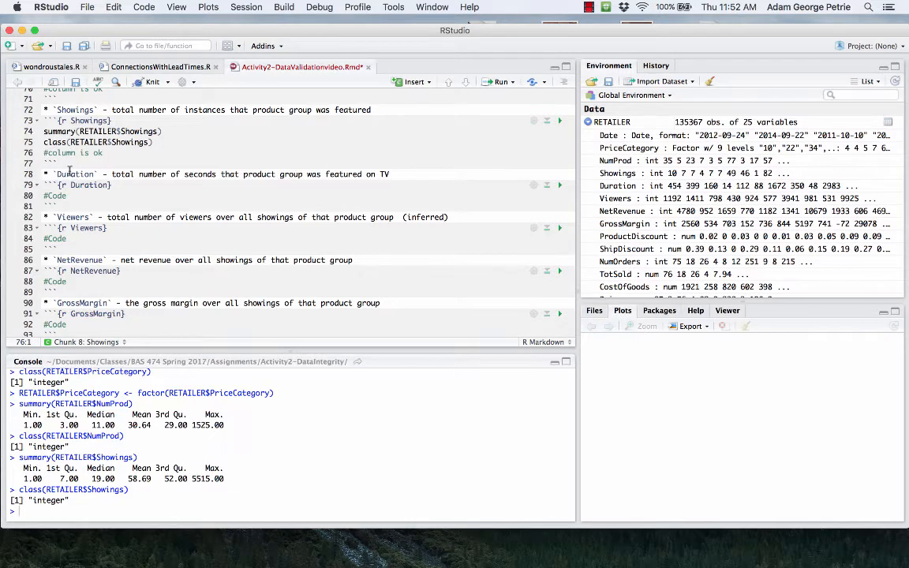
drag(43, 130, 44, 152)
key(super+c)
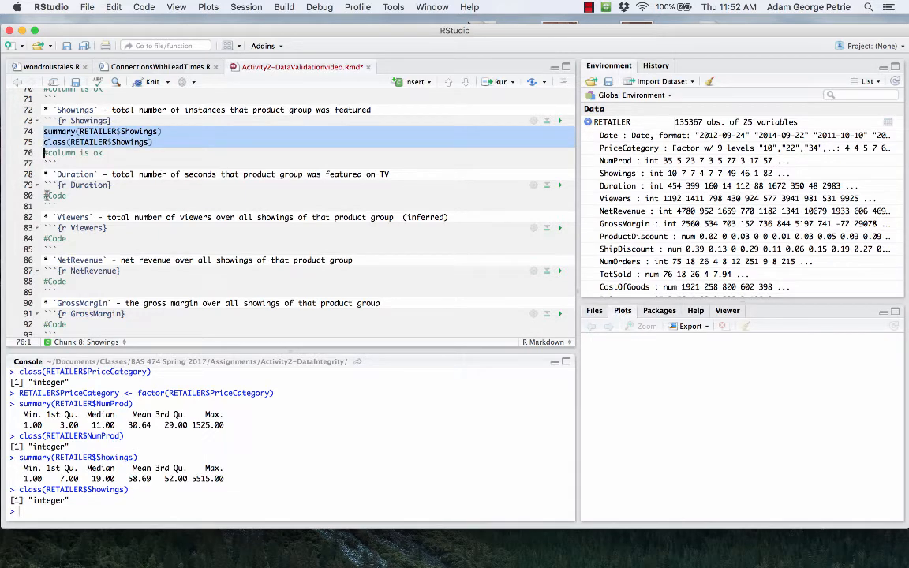
drag(43, 196, 44, 203)
key(super+v)
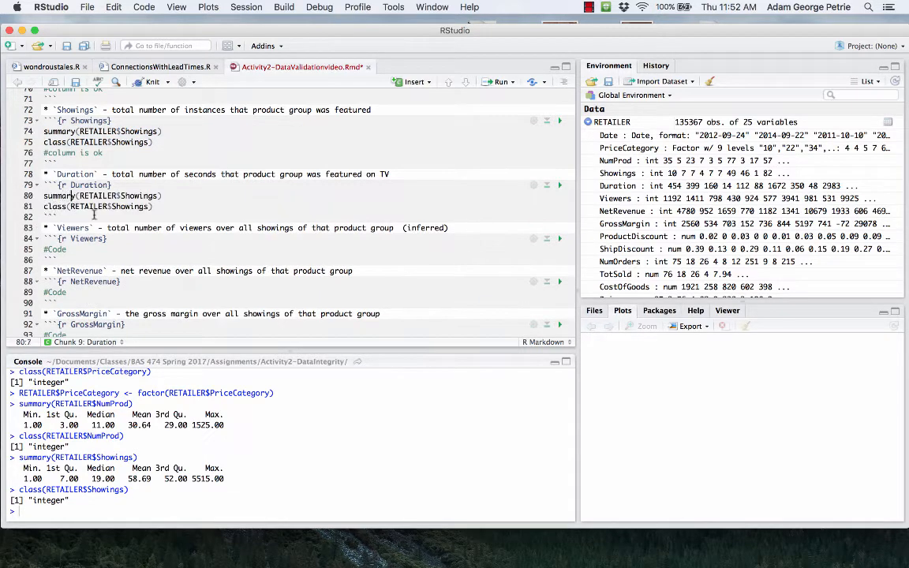
click(86, 195)
key(super+Return)
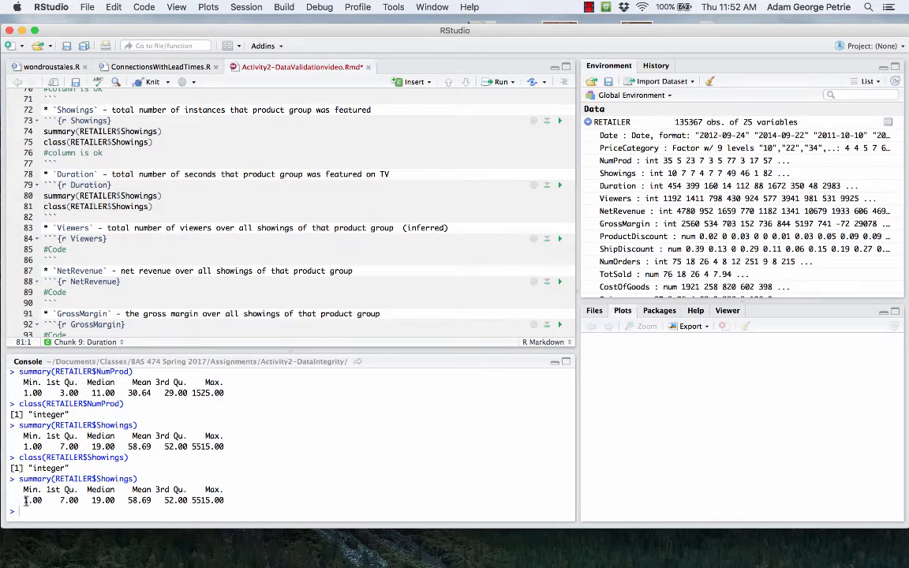
Replace Showings with Duration in both lines of the Duration chunk and run summary(RETAILER$Duration).
click(73, 174)
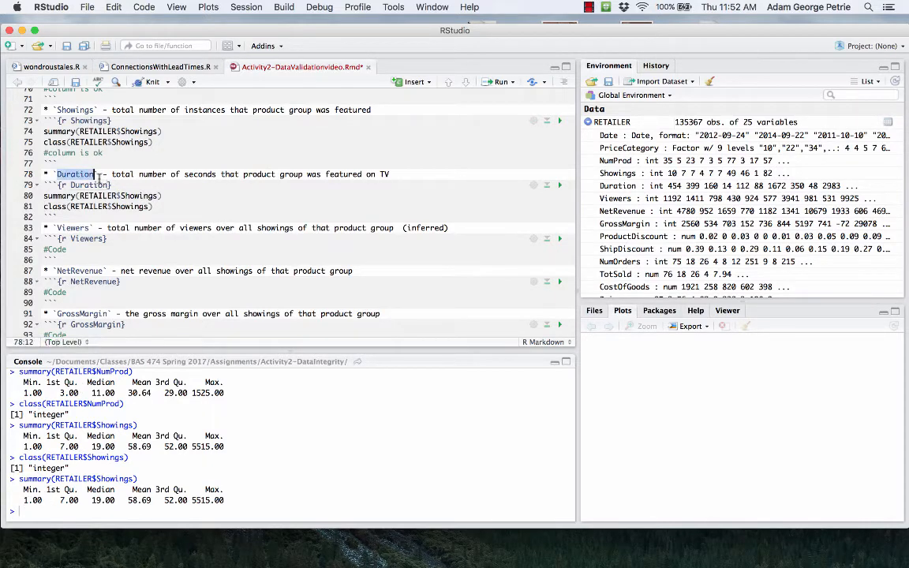
click(124, 196)
text(Duration)
double_click(130, 207)
text(Duration)
click(133, 196)
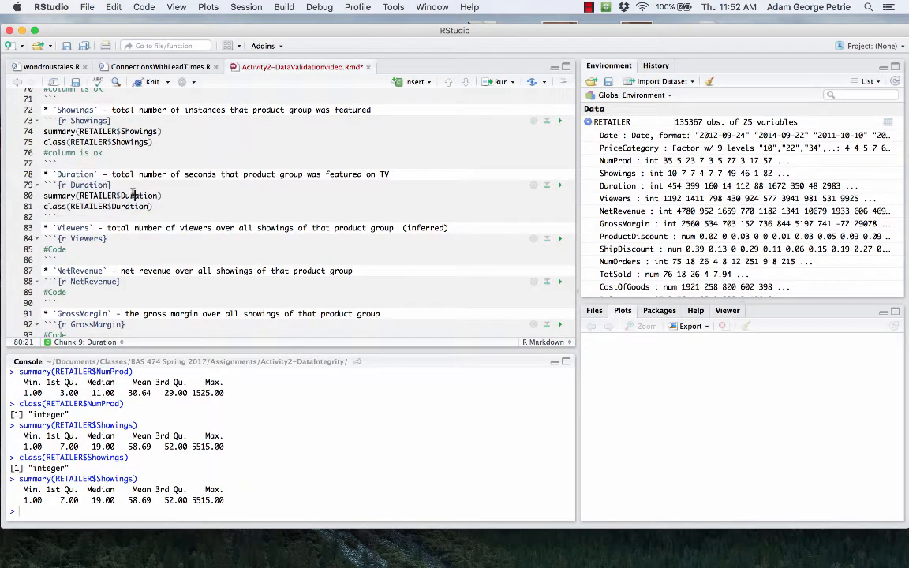
key(super+Return)
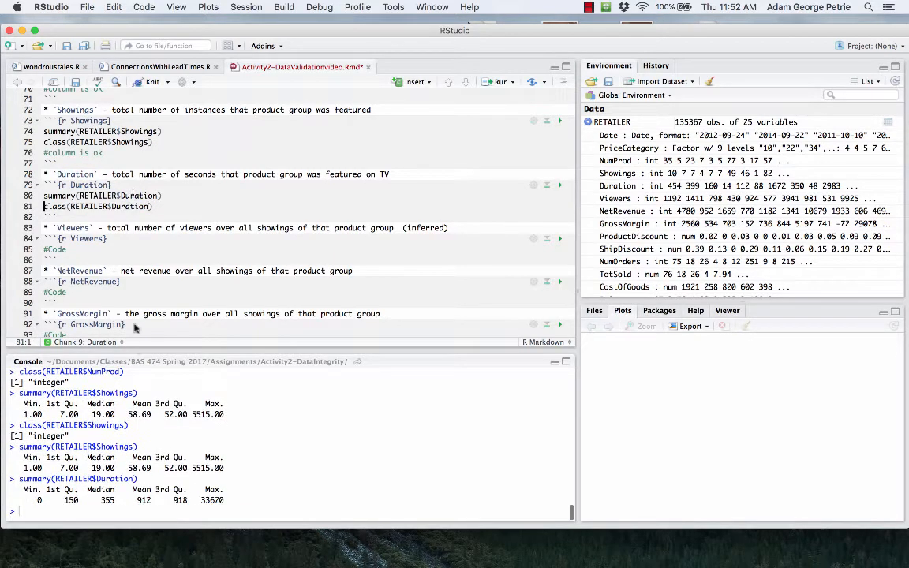
Start a comment after summary(RETAILER$Duration) on the same line, reading "#we see 0s, shouldn't b".
double_click(39, 500)
click(163, 196)
text(#we see 0s, shouldn't b)
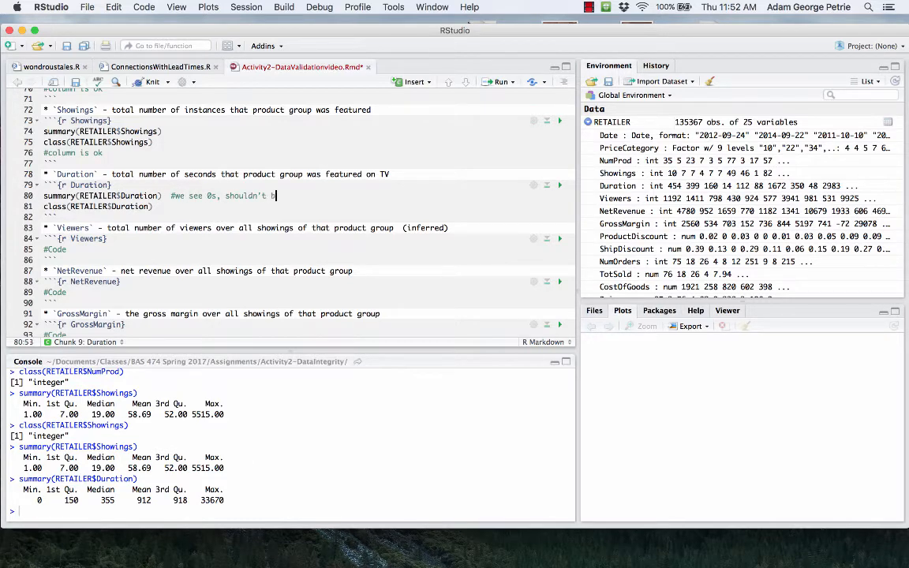
Complete the Duration summary comment as "#we see 0s, shouldn't be here" and convert the maximum to hours in the console with 33670/60/60.
text(e here)
double_click(211, 501)
key(super+c)
key(super+v)
text(/60/60)
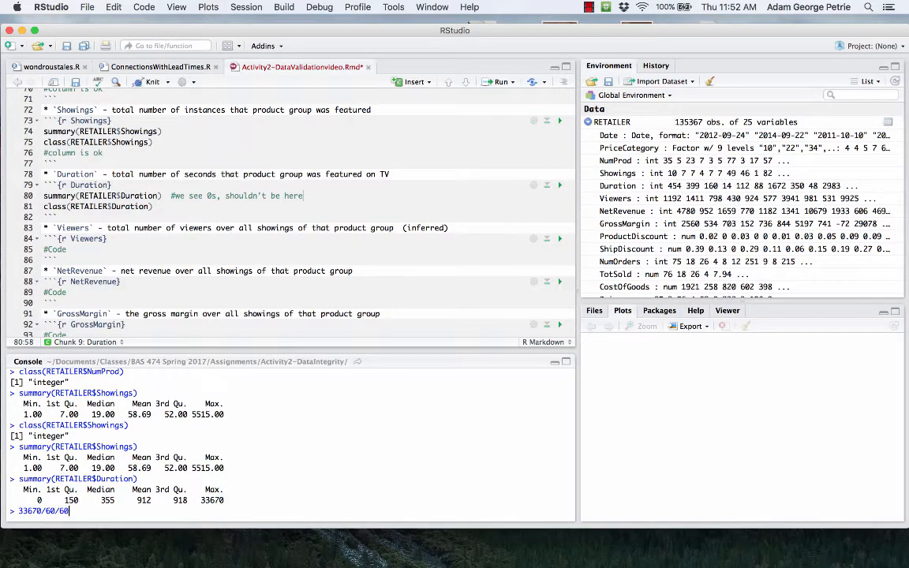
key(Return)
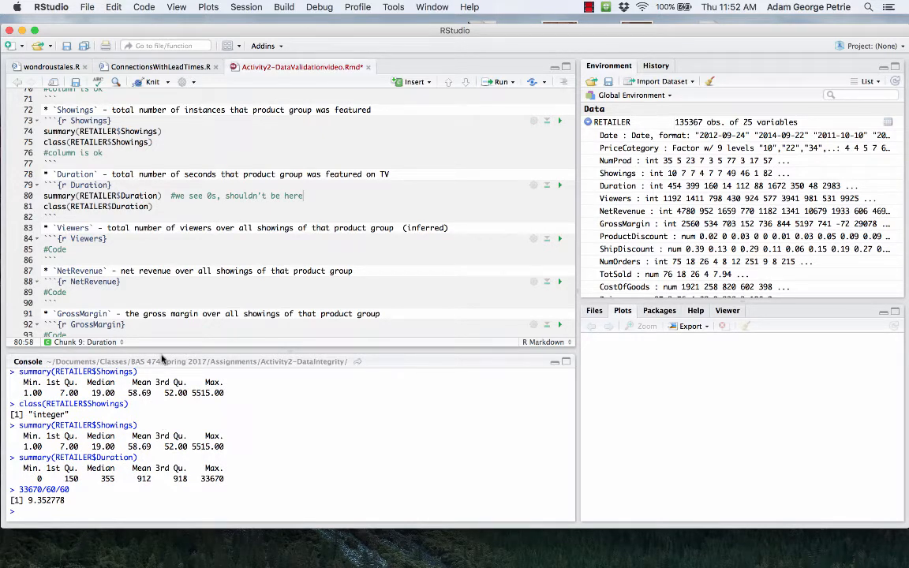
Replace the class(RETAILER$Duration) line in the Duration chunk with RETAILER$Duration.
triple_click(143, 207)
key(Return)
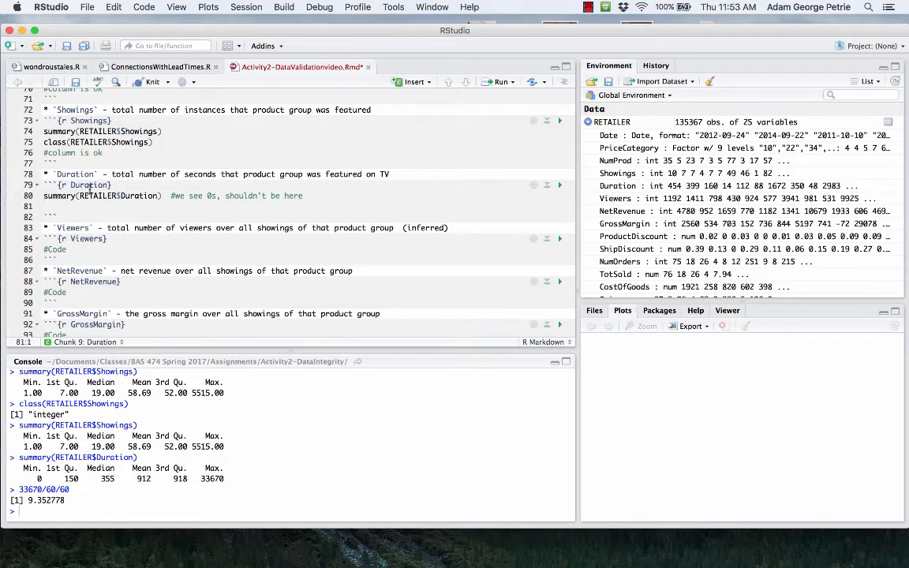
drag(79, 195, 160, 196)
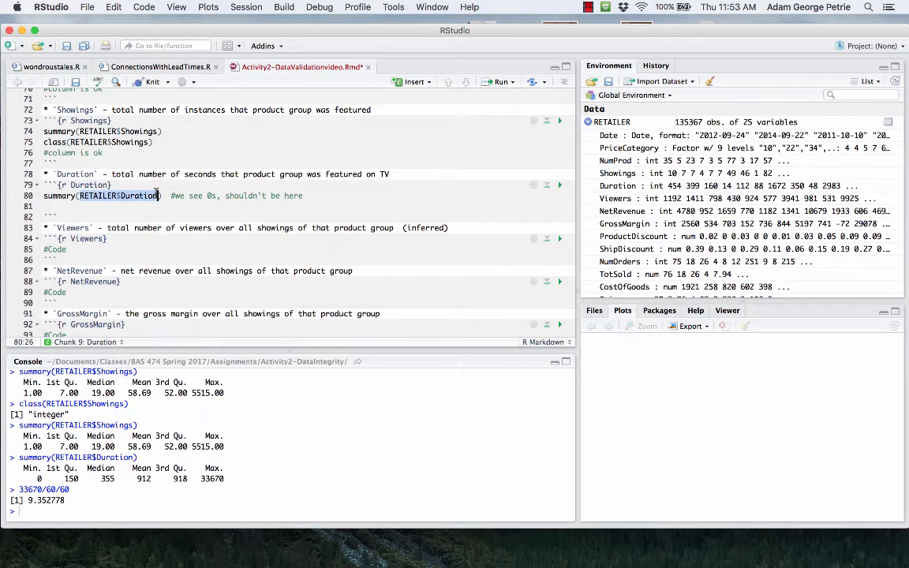
key(super+c)
click(131, 209)
key(super+v)
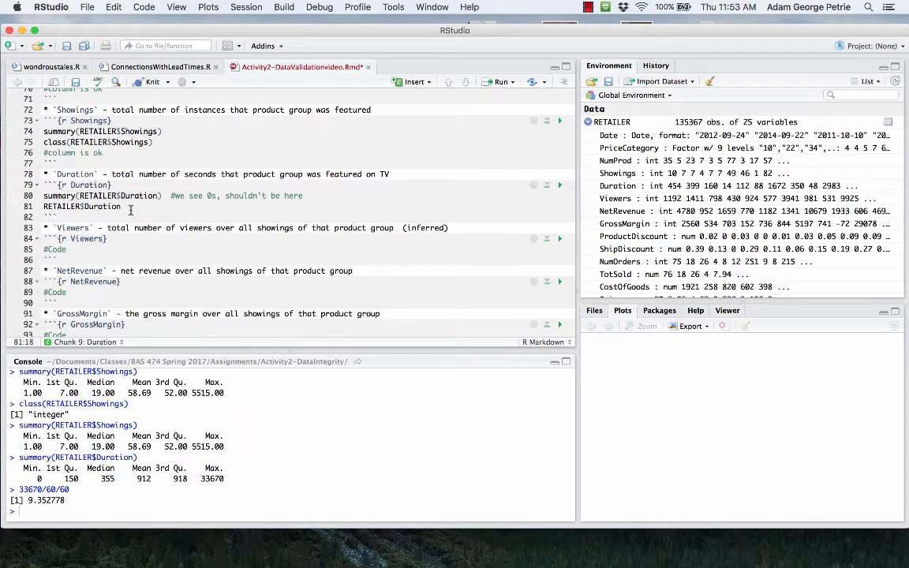
Index RETAILER$Duration in the Duration chunk with [which(RETAILER$Duration==0)].
text([)
click(79, 195)
drag(79, 196, 160, 196)
key(super+c)
click(126, 206)
key(super+v)
click(123, 206)
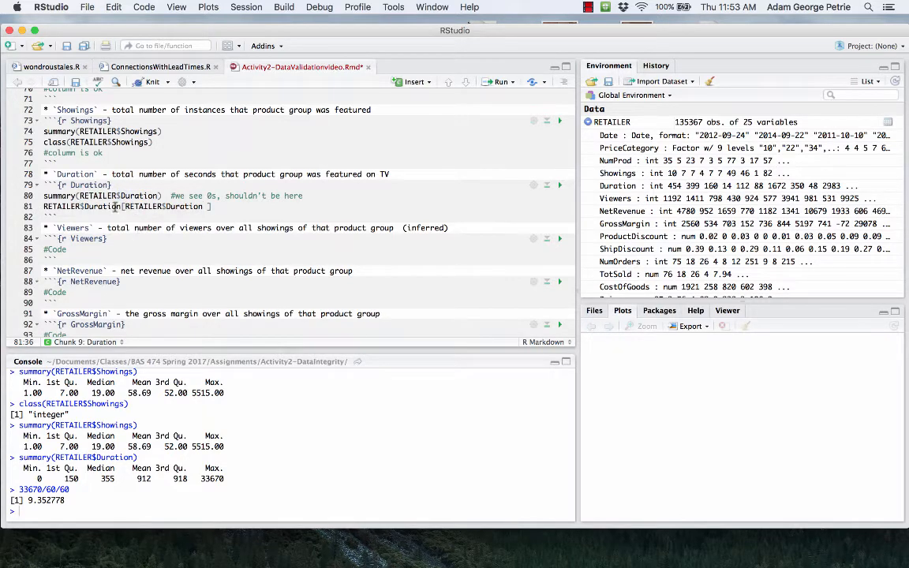
text(which()
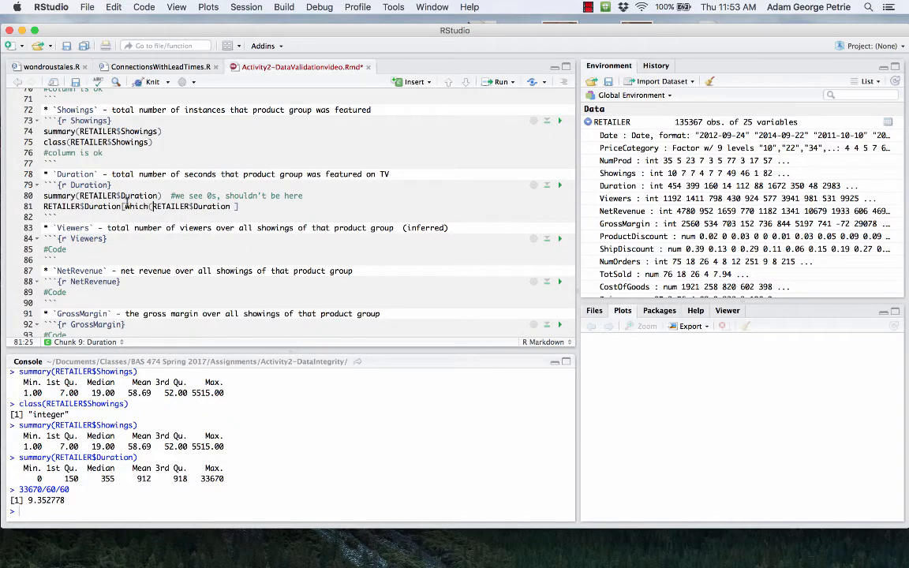
click(233, 206)
text(==0))
Run only which(RETAILER$Duration==0), and run the full indexed RETAILER$Duration line to inspect the zero durations.
drag(124, 206, 251, 206)
key(super+Return)
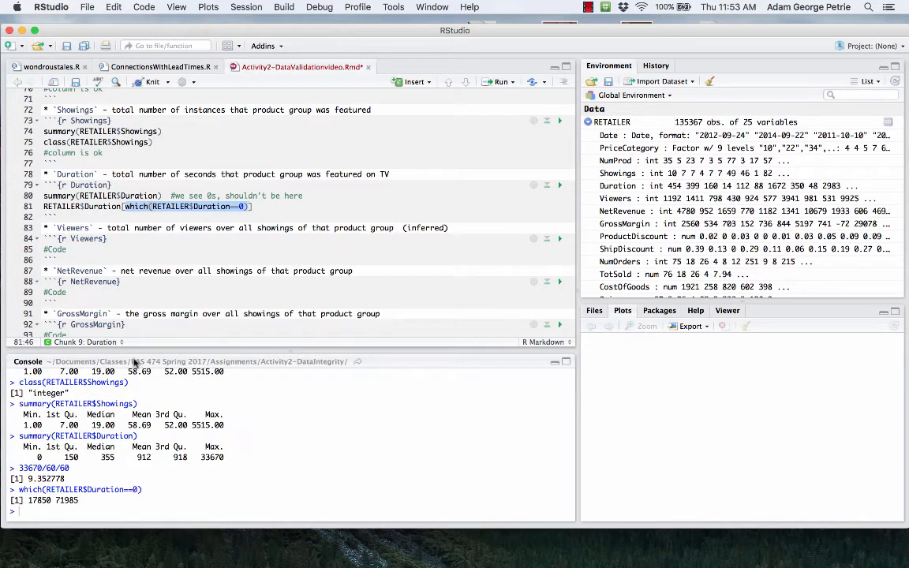
click(120, 206)
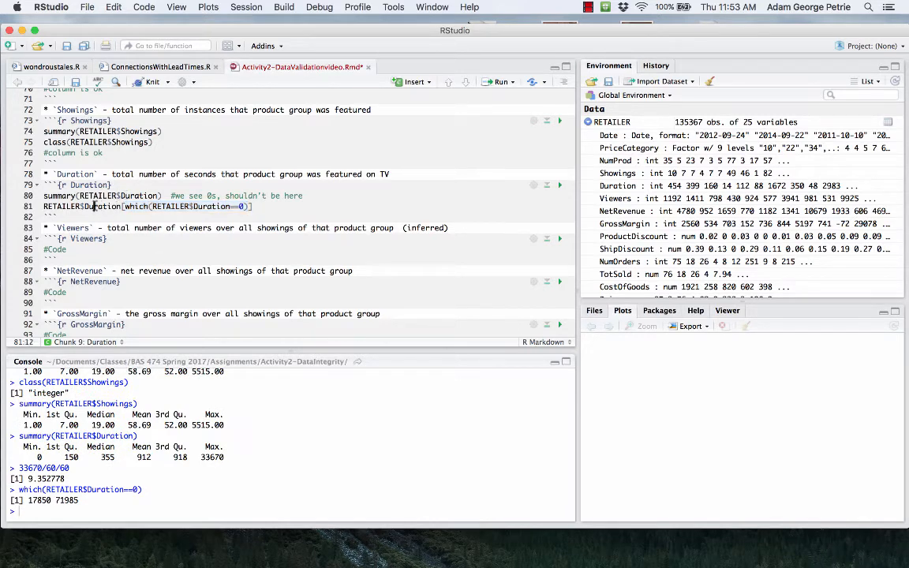
key(shift+End)
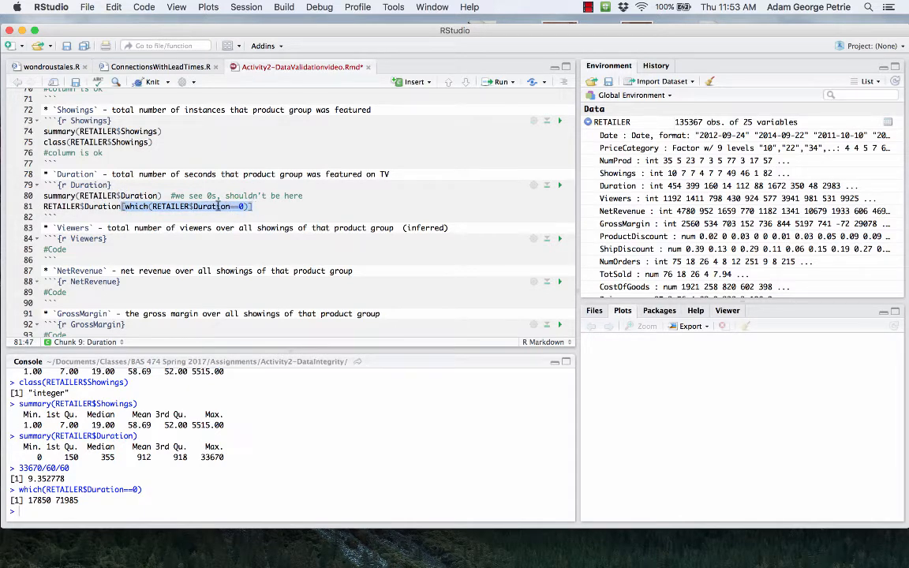
click(123, 206)
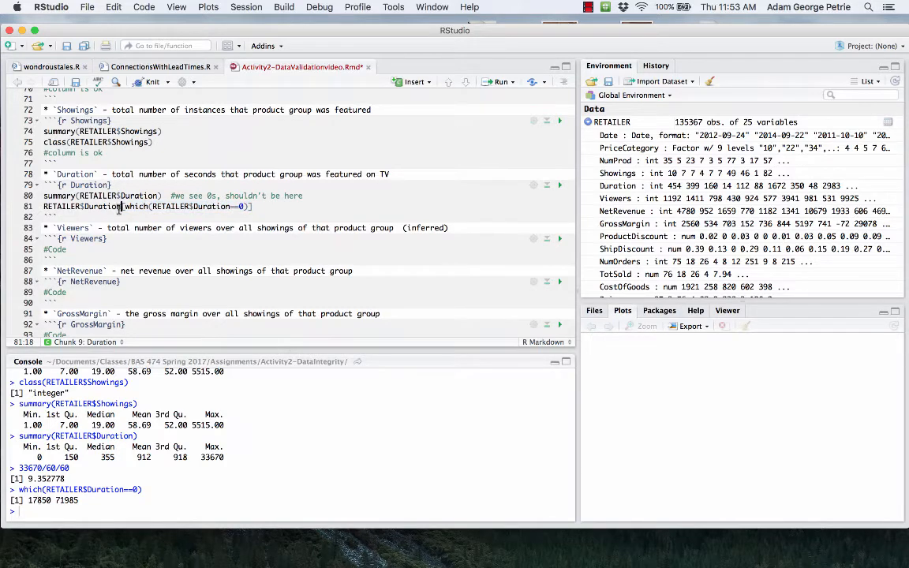
key(super+Return)
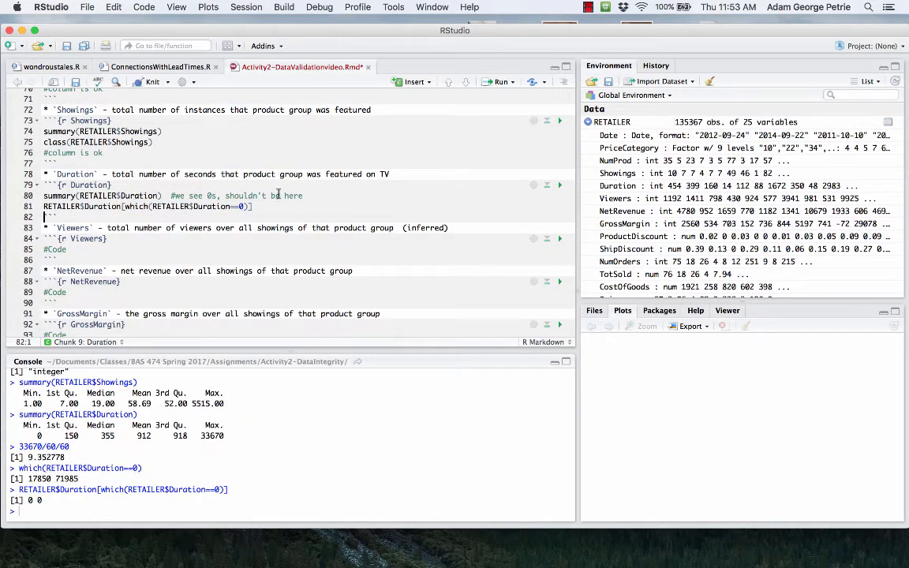
Append <- NA to the indexed Duration line and run it to mark the zero durations as missing.
key(Left)
text(<- NA)
double_click(276, 206)
click(290, 205)
click(210, 206)
key(super+Return)
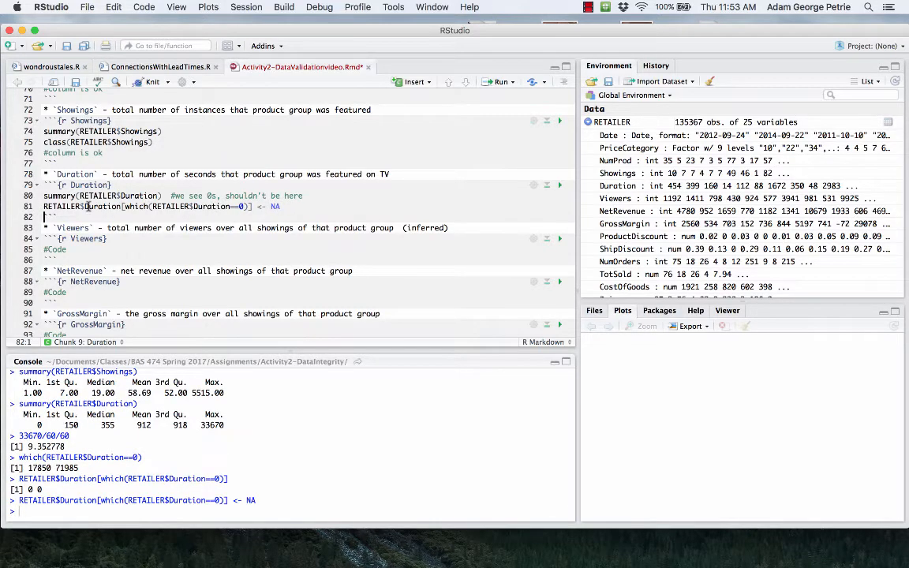
Replace the #Code placeholder in the Viewers chunk with a copy of the Showings summary and class lines, and run the copied summary.
scroll(87, 206, down, 1)
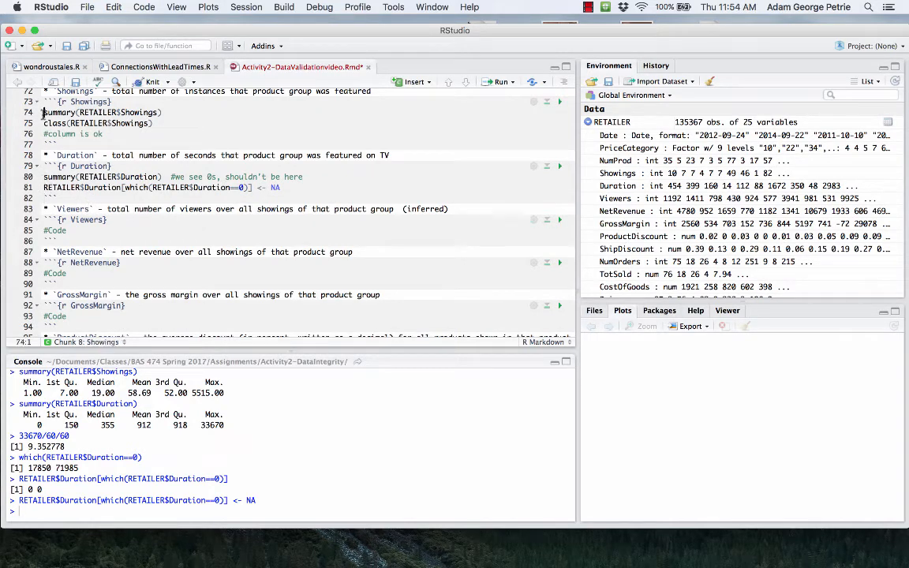
drag(43, 110, 43, 134)
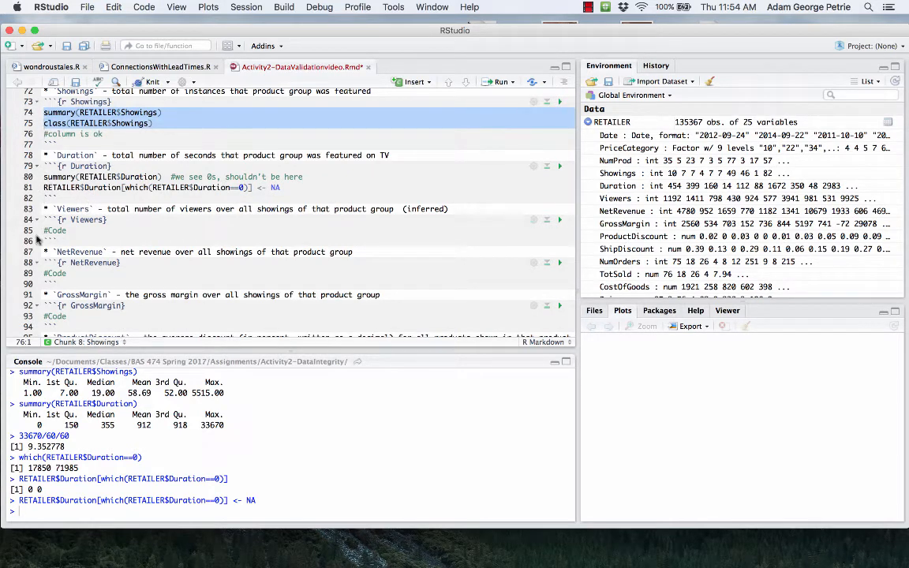
drag(42, 227, 43, 237)
key(super+v)
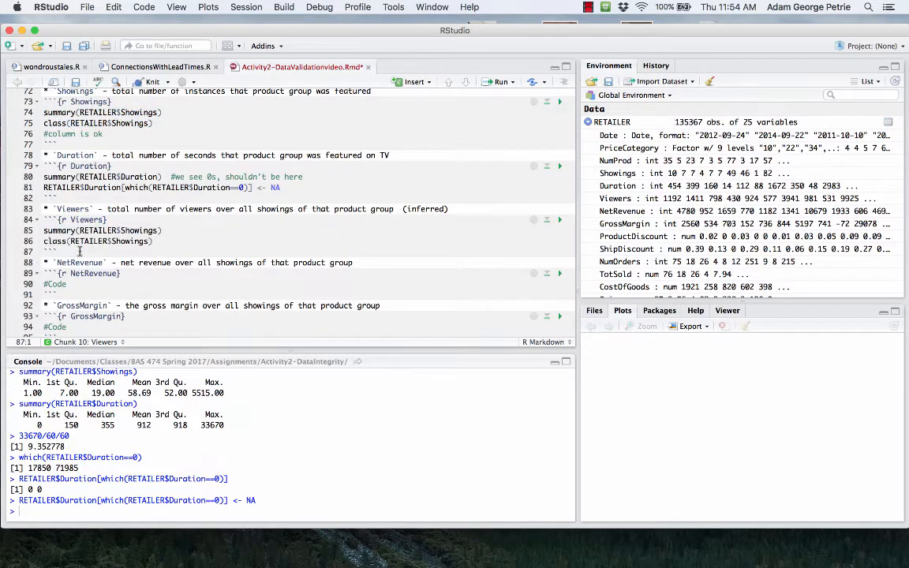
click(98, 229)
key(super+Return)
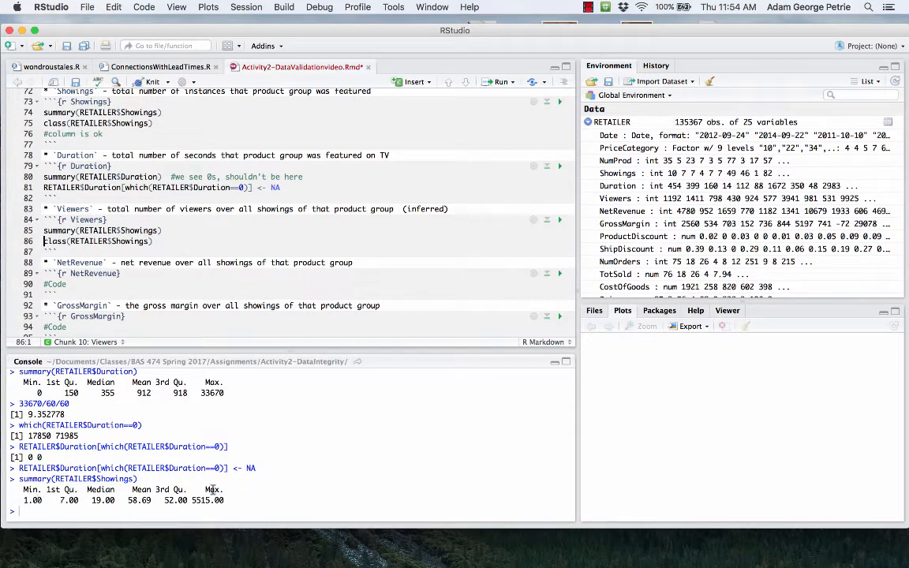
Change Showings to Viewers in both lines of the Viewers chunk and run summary(RETAILER$Viewers).
double_click(83, 210)
key(super+c)
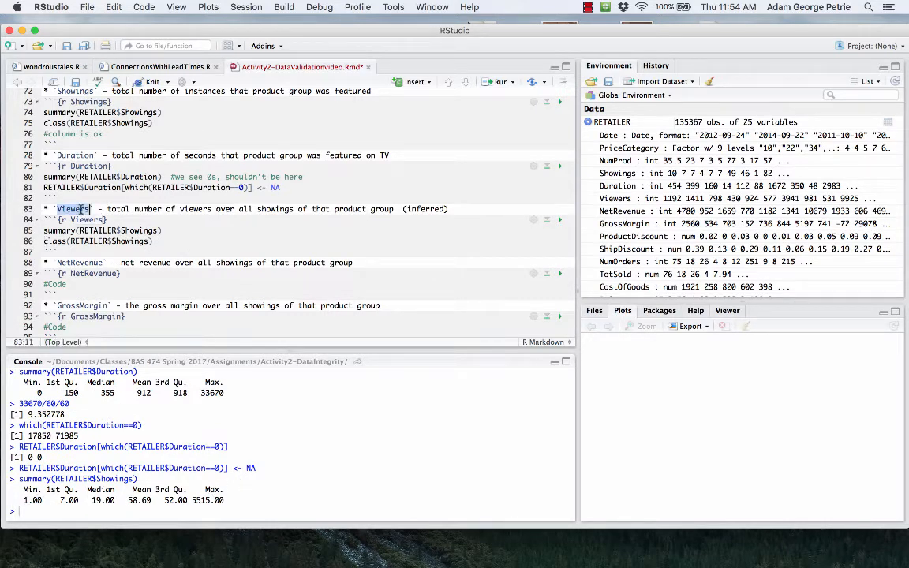
double_click(145, 230)
key(super+v)
double_click(133, 242)
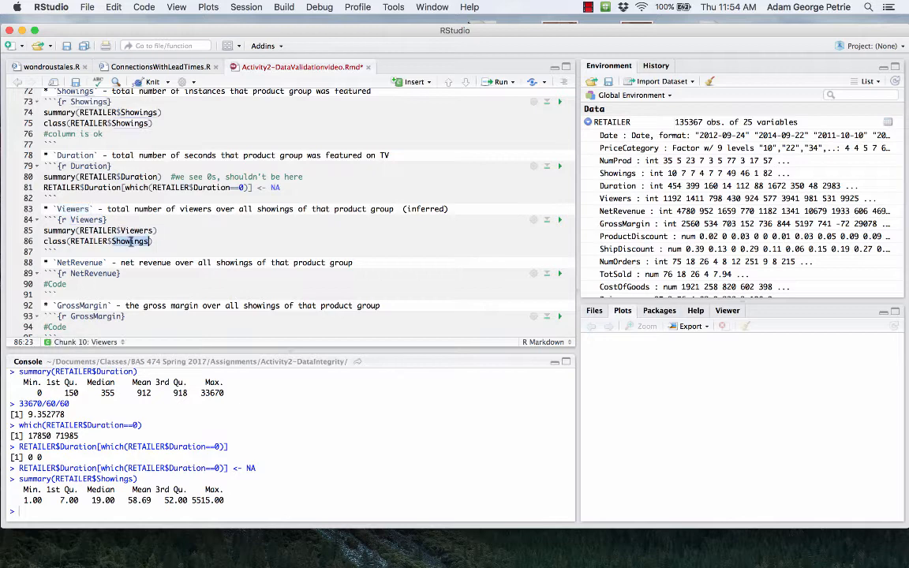
key(super+v)
click(133, 231)
key(super+Return)
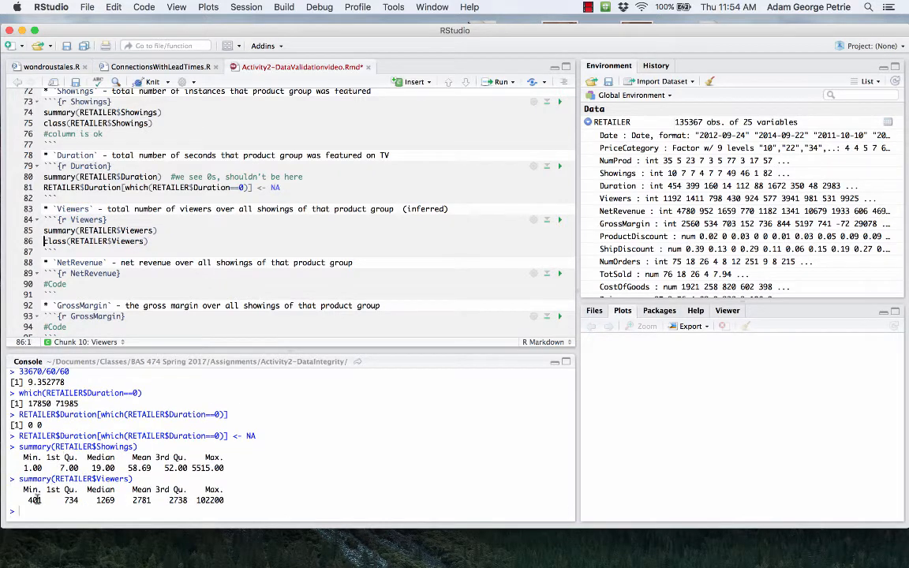
Review the Viewers minimum and maximum, run class(RETAILER$Viewers), and add the comment "#no issues" at the end of the chunk.
drag(26, 500, 43, 500)
drag(196, 499, 226, 500)
click(69, 242)
key(super+Return)
scroll(134, 193, down, 2)
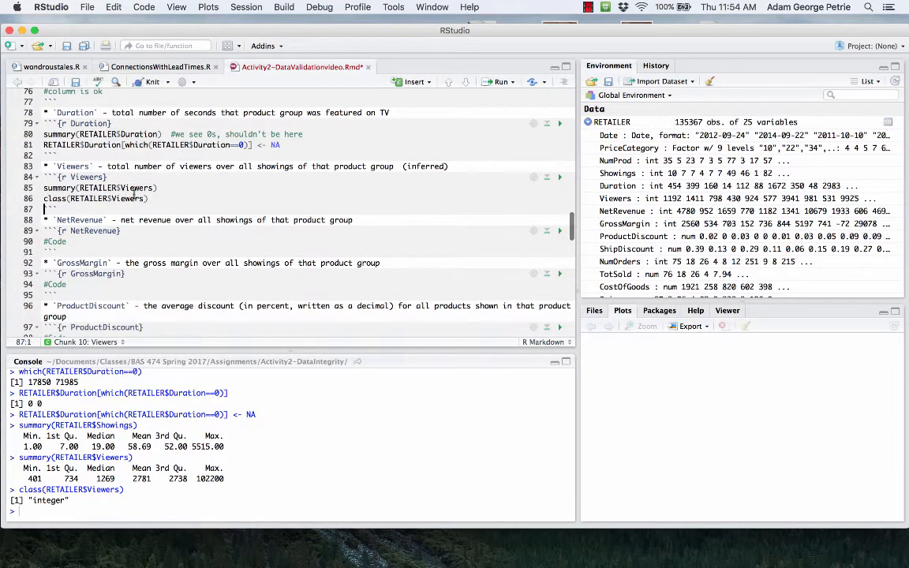
key(Return)
key(Up)
text(#no issues)
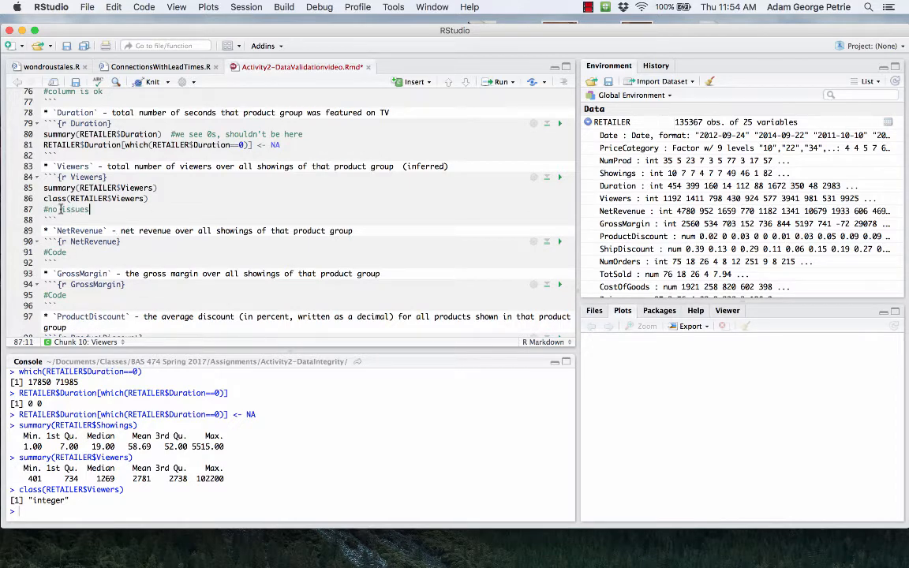
Replace the #Code placeholder in the NetRevenue chunk with a copy of the Viewers summary line and run it.
mouse_move(41, 187)
mouse_down()
mouse_move(41, 209)
mouse_move(41, 199)
mouse_up()
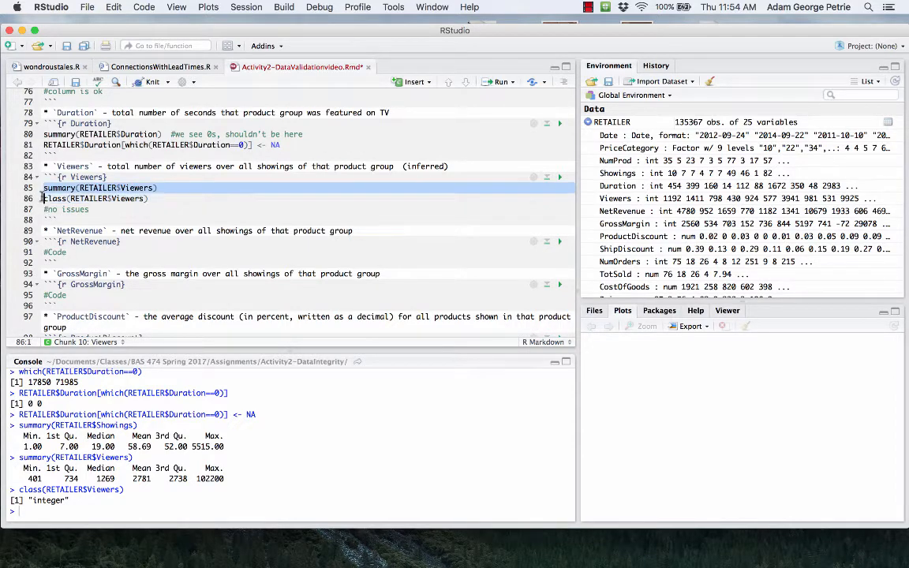
key(ctrl+c)
drag(45, 252, 44, 262)
key(ctrl+v)
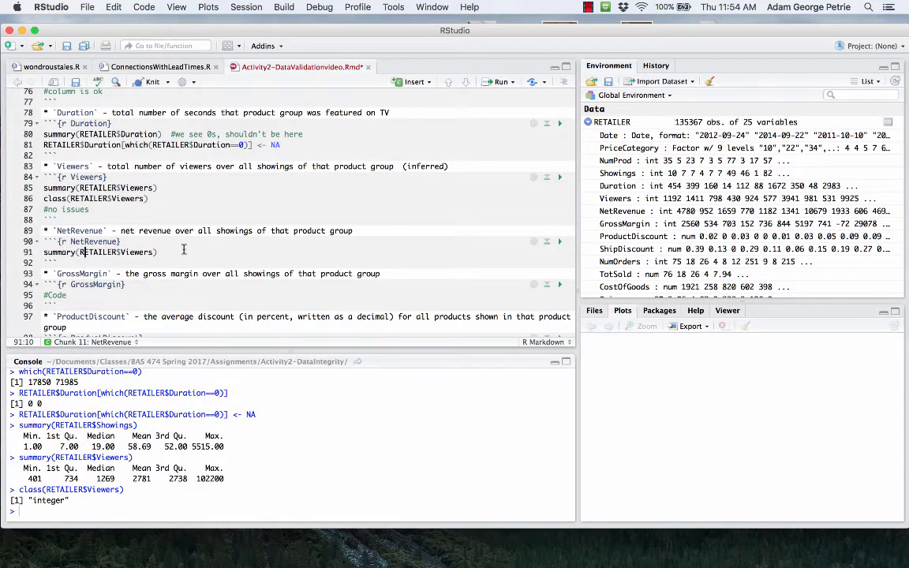
key(ctrl+Return)
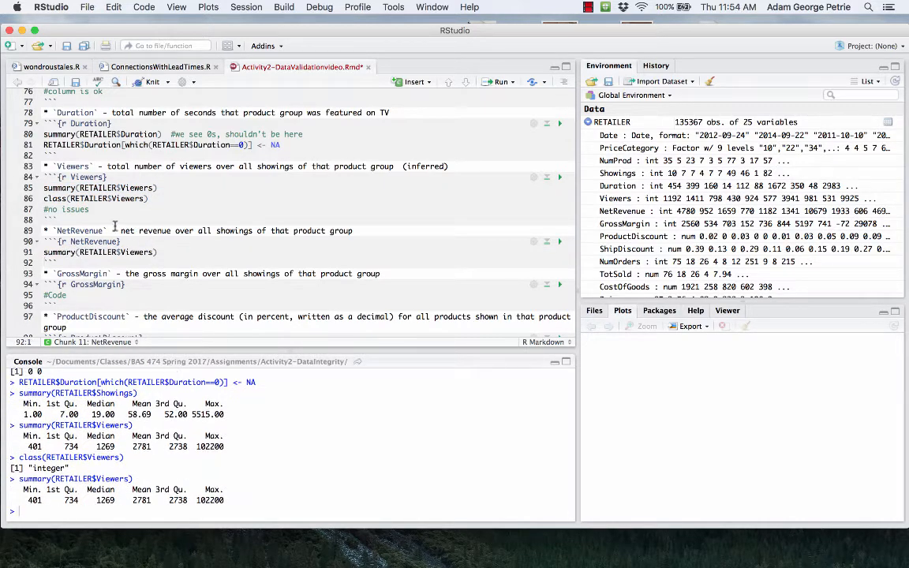
Change the copied line in the NetRevenue chunk to summary(RETAILER$NetRevenue) and run it.
click(93, 242)
double_click(93, 241)
key(ctrl+c)
double_click(128, 252)
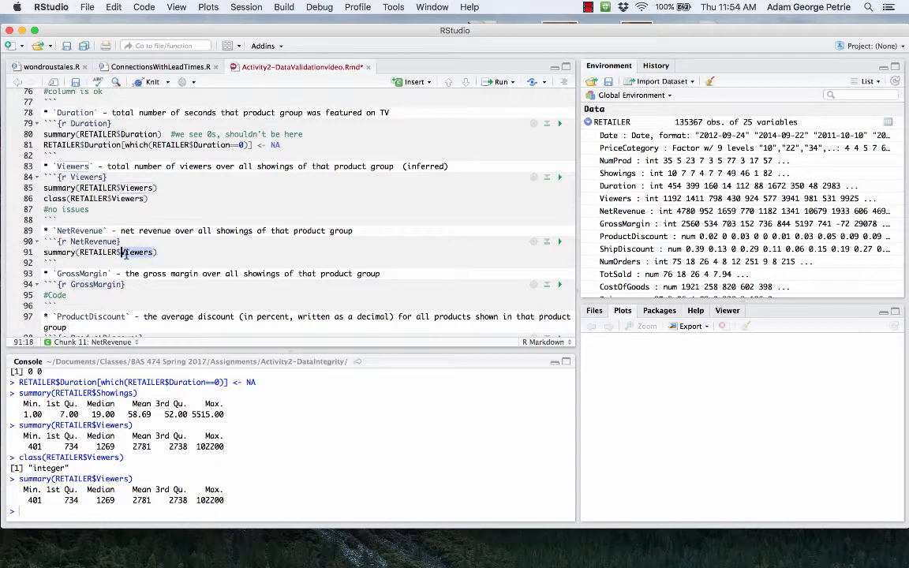
key(ctrl+v)
key(ctrl+Return)
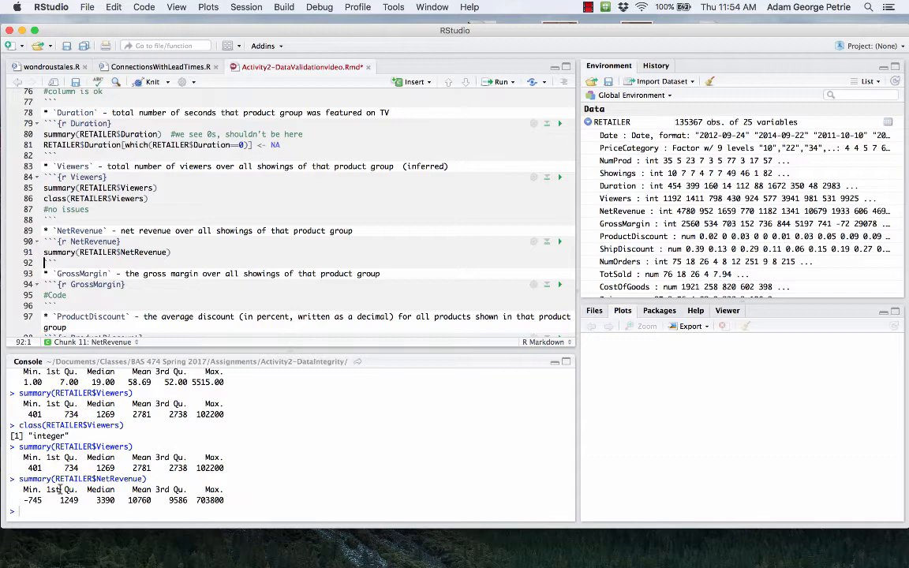
Review the NetRevenue summary values and add the comment "#looks ok, can be negative" beside the summary line.
double_click(199, 500)
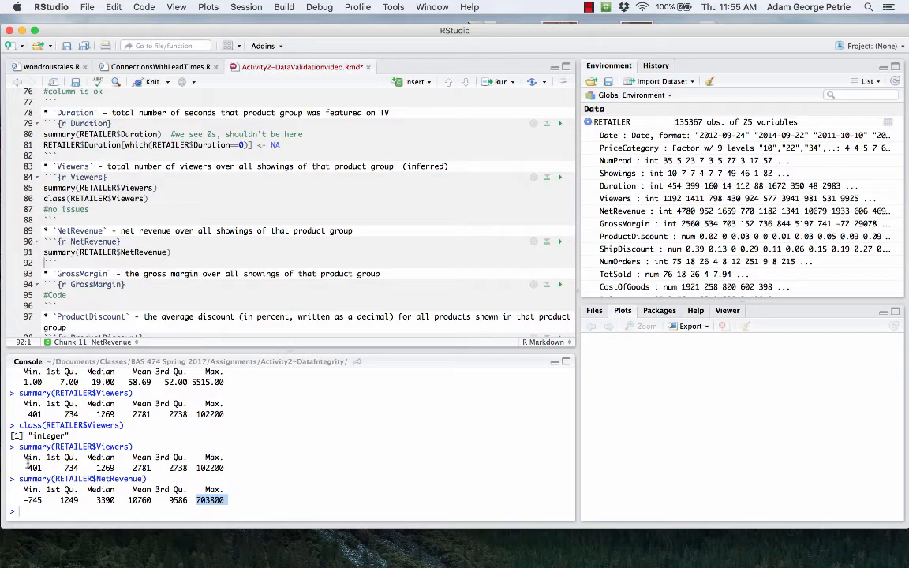
drag(14, 500, 234, 499)
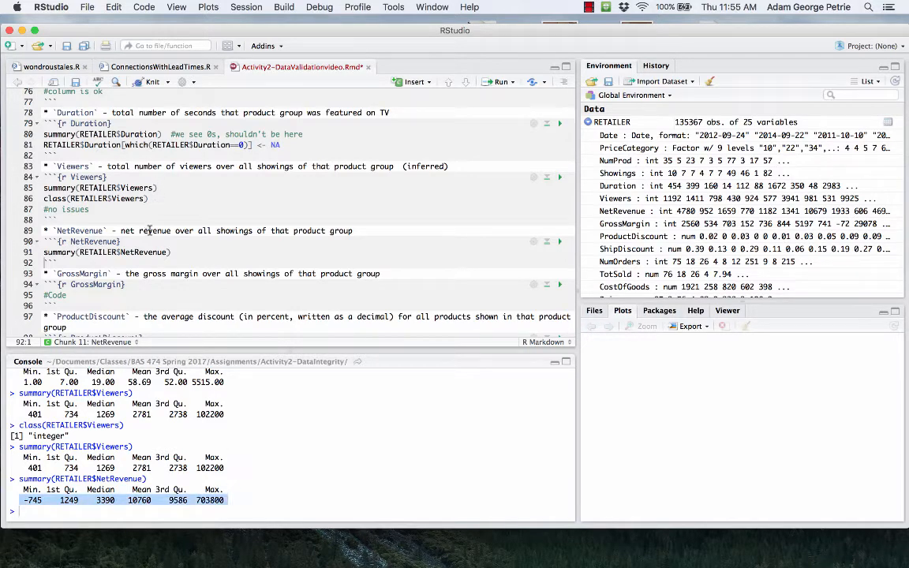
click(184, 249)
text(#looks ok)
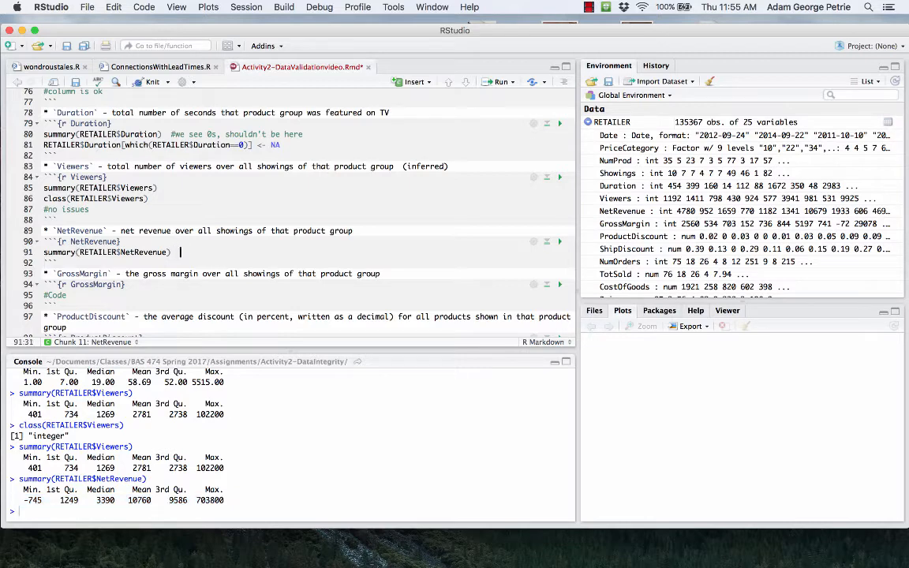
text(, can be negative)
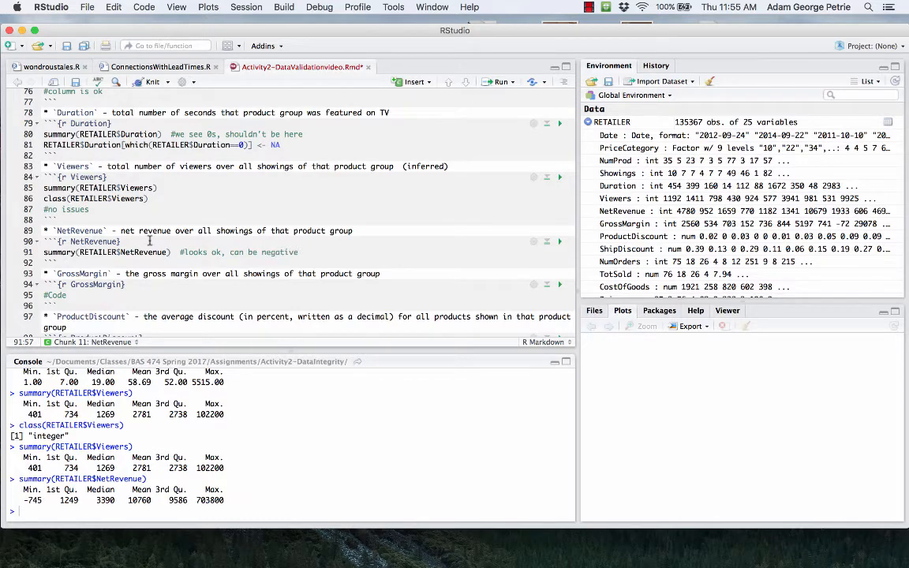
Replace the #Code placeholder in the GrossMargin chunk with a copy of summary(RETAILER$NetRevenue).
scroll(148, 241, down, 2)
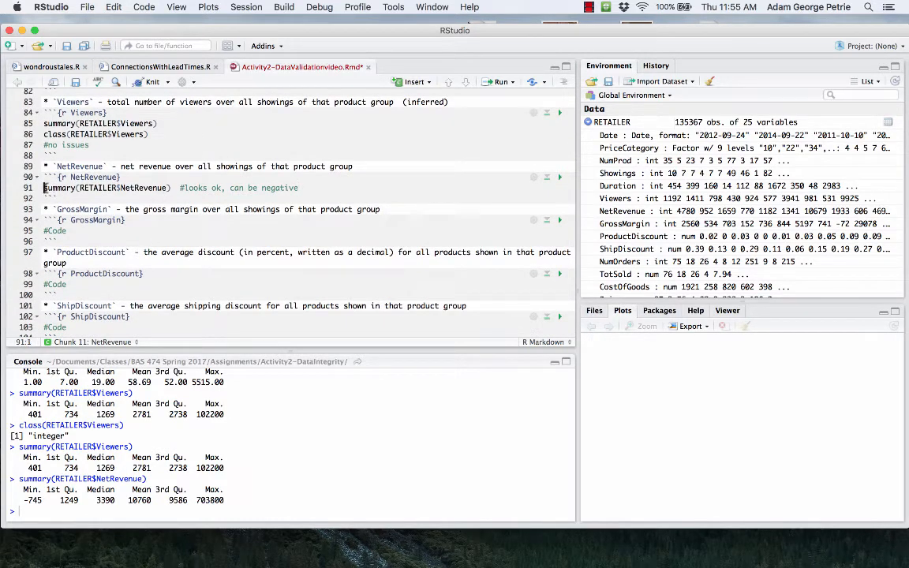
drag(44, 188, 170, 188)
key(ctrl+c)
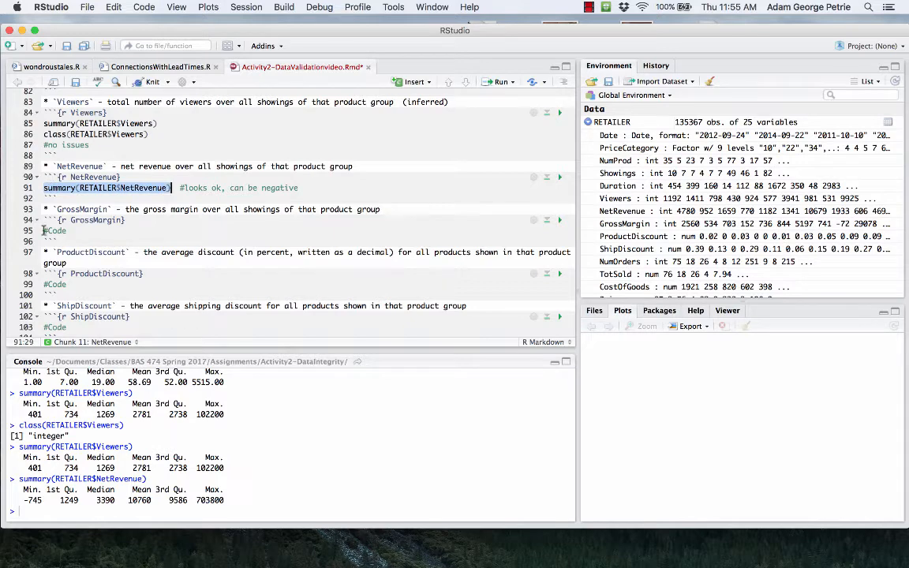
triple_click(69, 231)
key(ctrl+v)
key(Return)
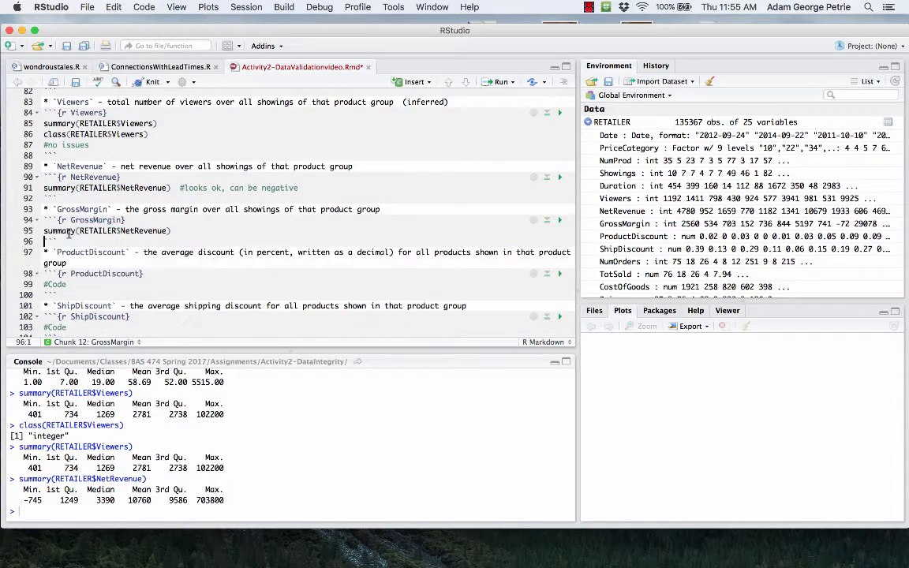
Change the copied line in the GrossMargin chunk to summary(RETAILER$GrossMargin) and run it.
double_click(83, 209)
key(ctrl+c)
double_click(125, 231)
key(ctrl+v)
key(ctrl+Return)
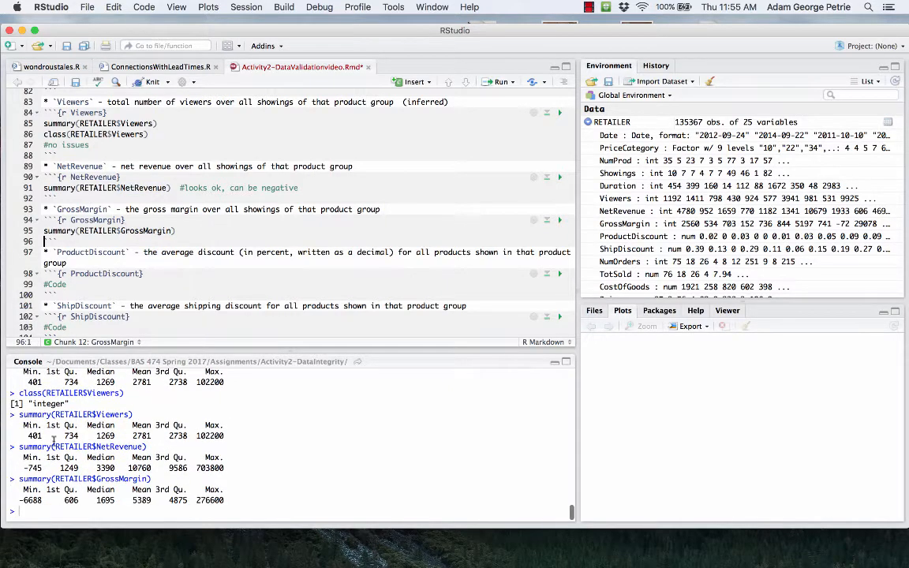
Review the GrossMargin minimum and maximum and add the comment "#looks ok, can be negative" beside the summary line.
drag(19, 498, 43, 497)
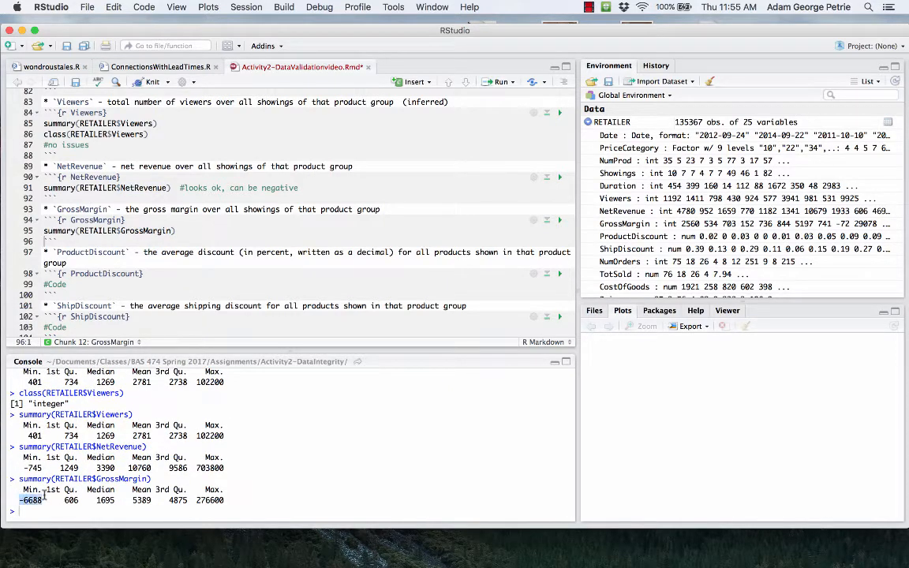
click(197, 498)
drag(196, 499, 226, 499)
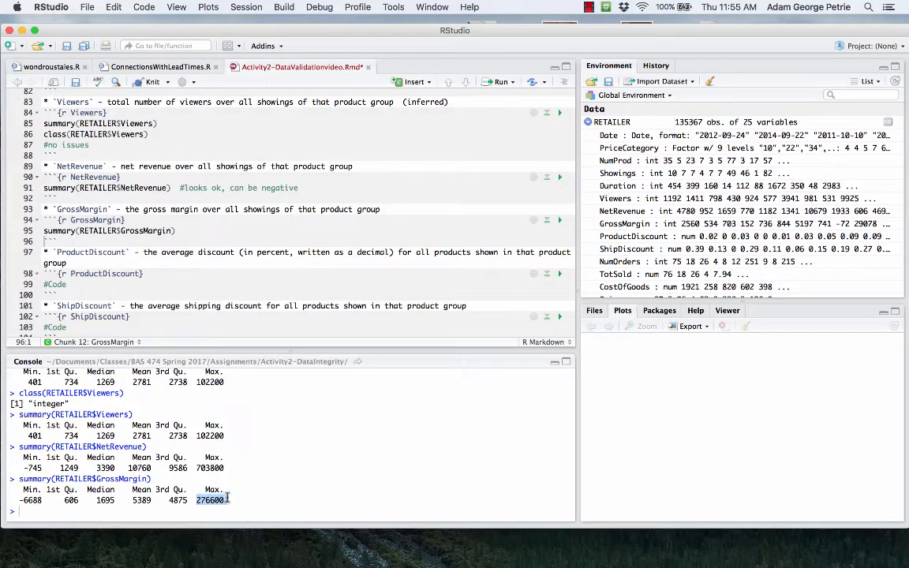
click(188, 231)
text(#1)
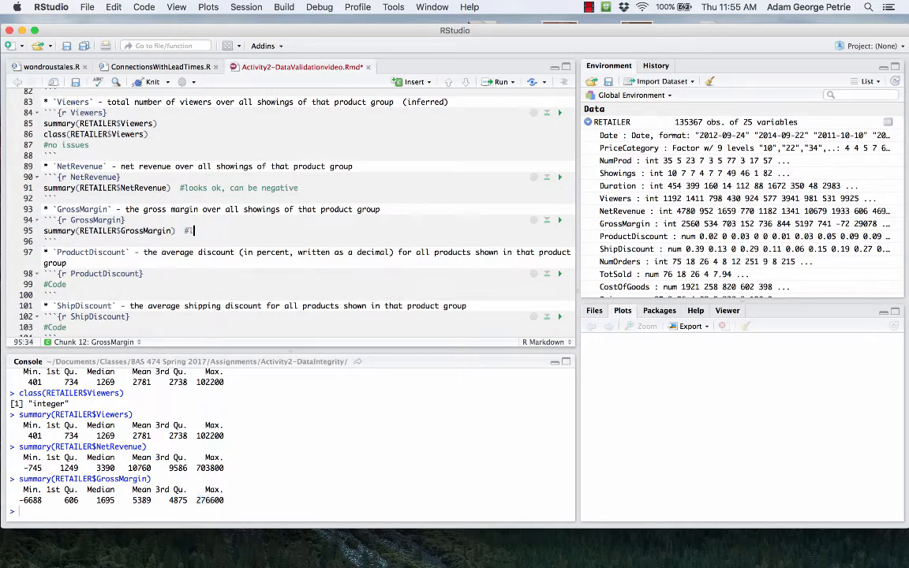
text(ooks ok, can be neged)
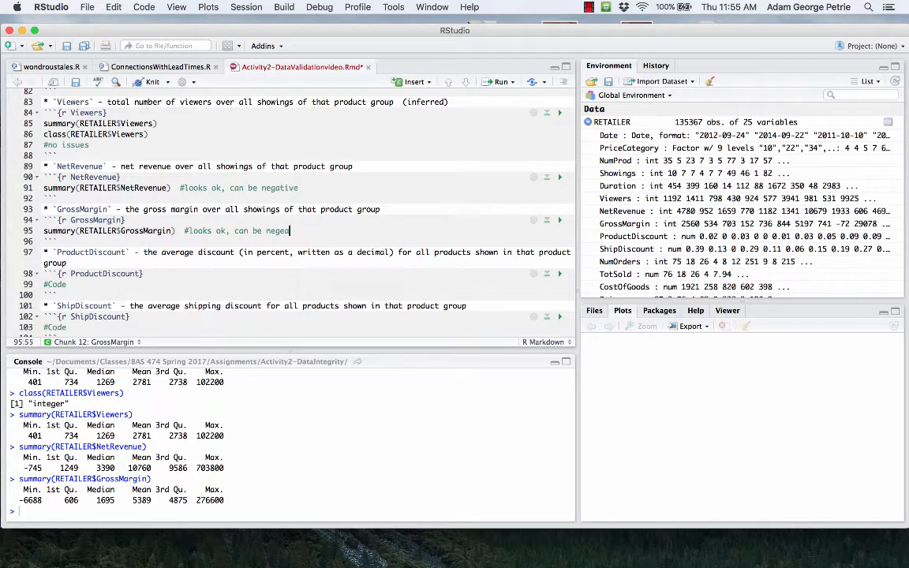
key(BackSpace)
key(BackSpace)
text(ative)
Replace the #Code placeholder in the ProductDiscount chunk with a copy of summary(RETAILER$GrossMargin).
scroll(210, 194, down, 3)
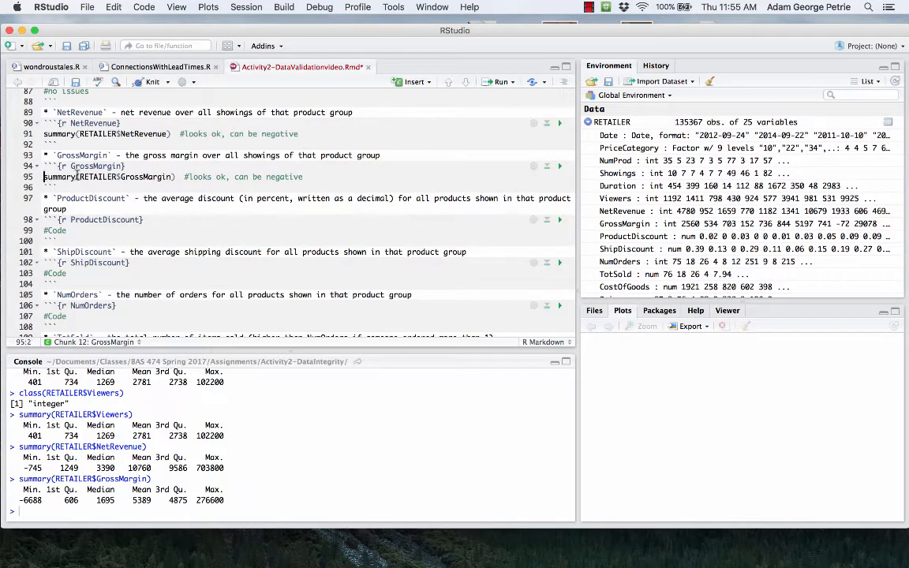
drag(43, 177, 176, 174)
key(ctrl+c)
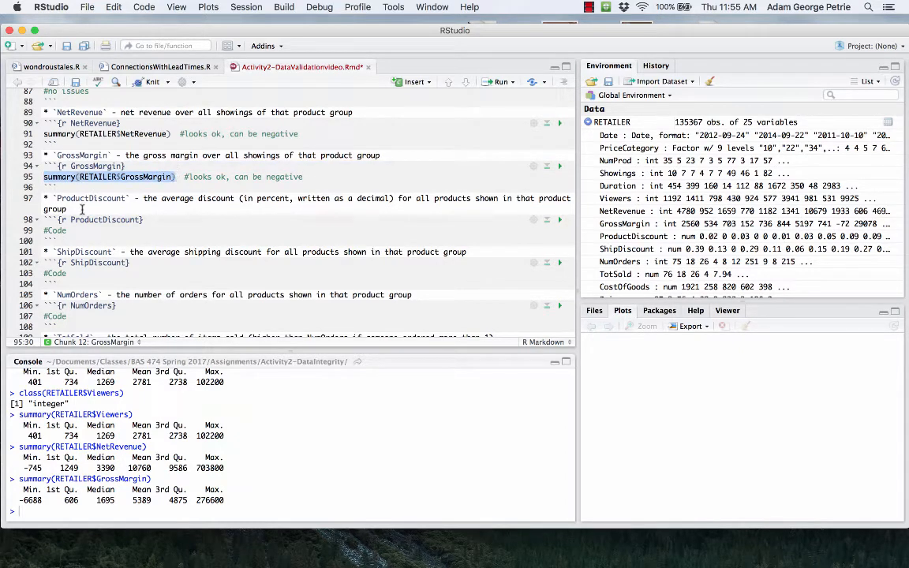
triple_click(45, 230)
key(ctrl+v)
key(Return)
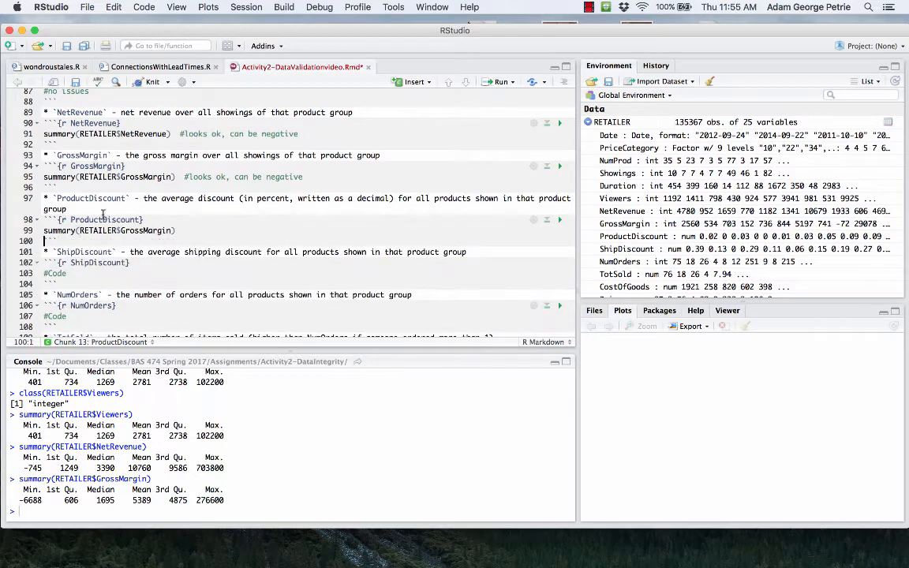
Change the copied line in the ProductDiscount chunk to summary(RETAILER$ProductDiscount) and run it.
double_click(106, 220)
key(ctrl+c)
double_click(147, 231)
key(ctrl+v)
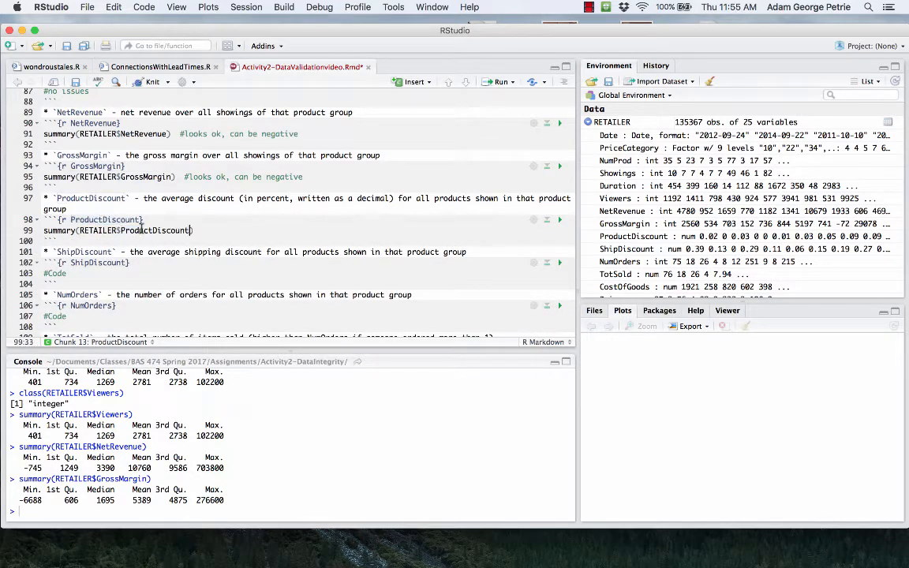
key(ctrl+Return)
Review the ProductDiscount minimum and maximum and add the comment "#fine, all between 0 and 1" beside the summary line.
drag(10, 500, 39, 500)
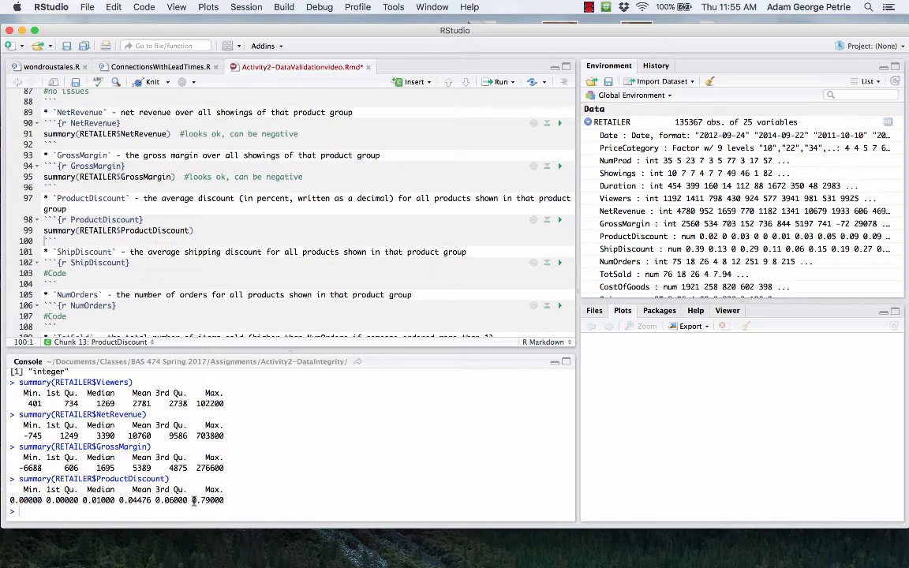
drag(192, 501, 227, 500)
click(201, 230)
text(#fine, all between)
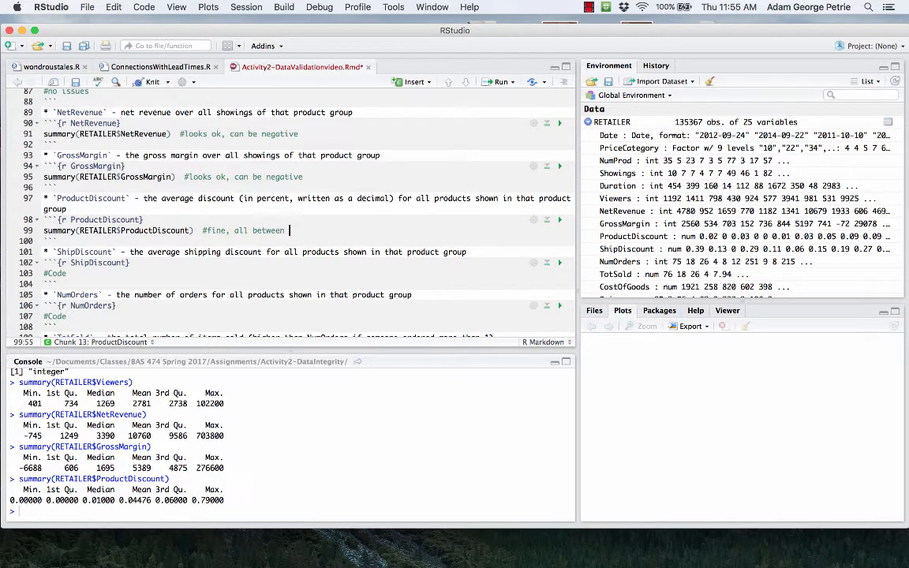
text( 0 and 1)
Replace the #Code placeholder in the ShipDiscount chunk with a copy of the ProductDiscount summary line including its comment.
drag(42, 231, 42, 238)
key(super+c)
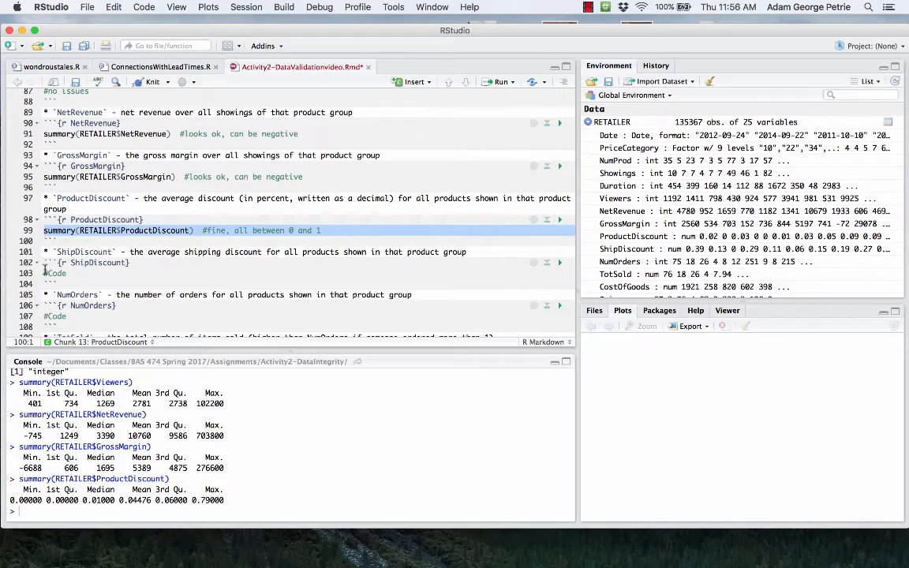
drag(43, 274, 42, 283)
key(super+v)
Change the copied line to summary(RETAILER$ShipDiscount), run it and check the resulting minimum and maximum.
click(80, 260)
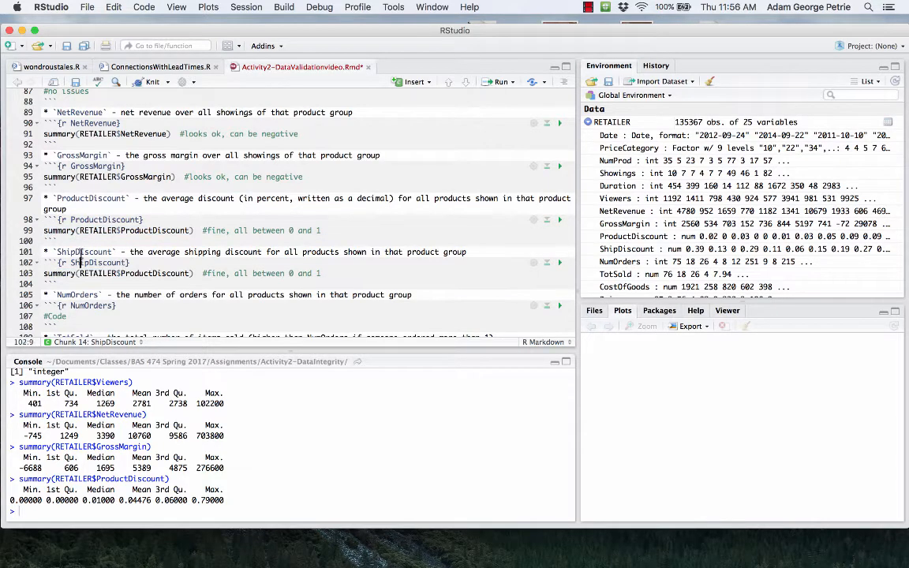
double_click(80, 263)
key(super+c)
double_click(143, 273)
key(super+v)
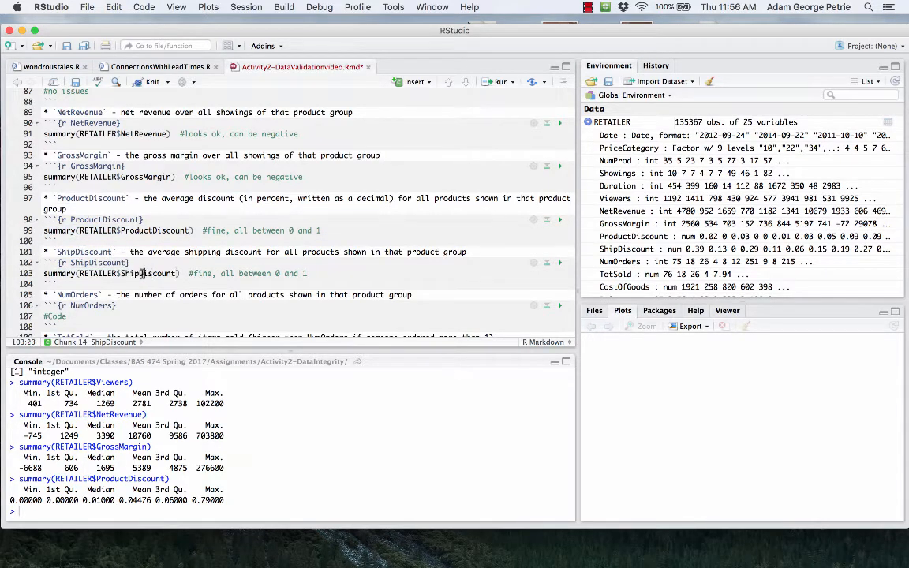
key(super+Return)
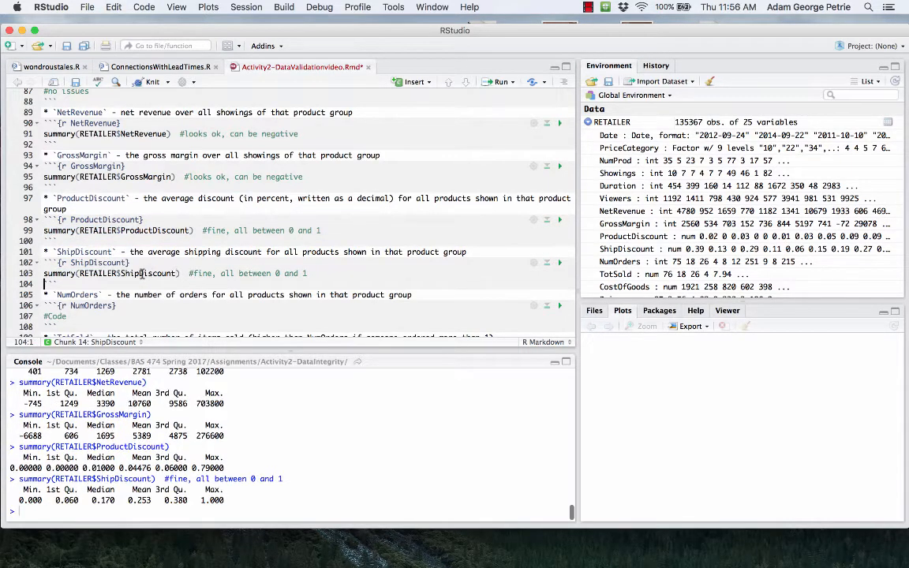
double_click(29, 500)
double_click(213, 501)
Replace the #Code placeholder in the NumOrders chunk with summary(RETAILER$ShipDiscount), copied without its comment.
scroll(182, 248, down, 5)
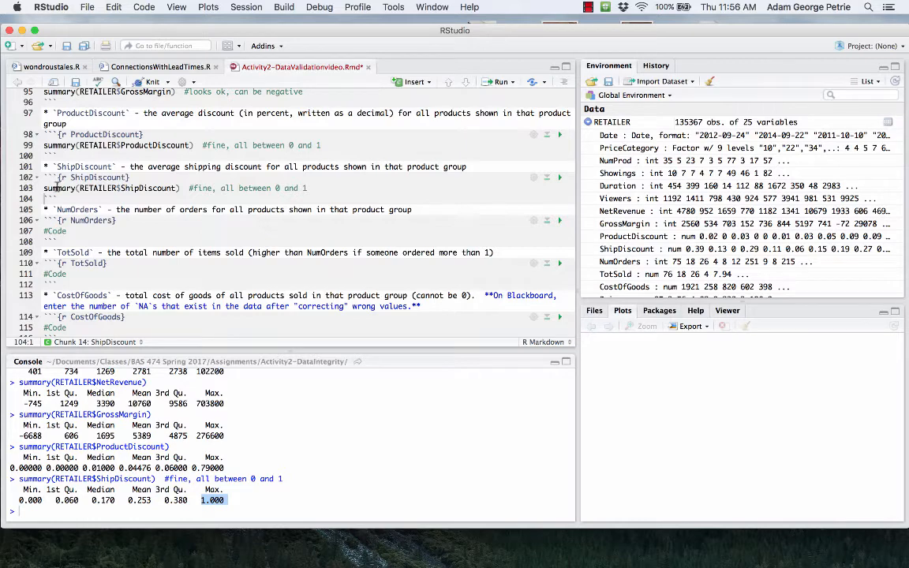
drag(45, 188, 180, 188)
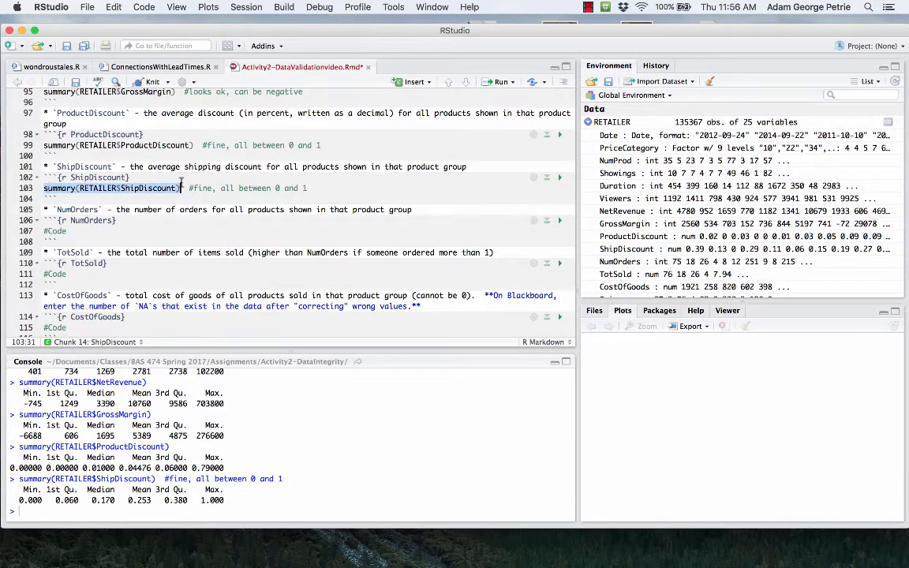
double_click(49, 230)
key(BackSpace)
key(BackSpace)
key(super+v)
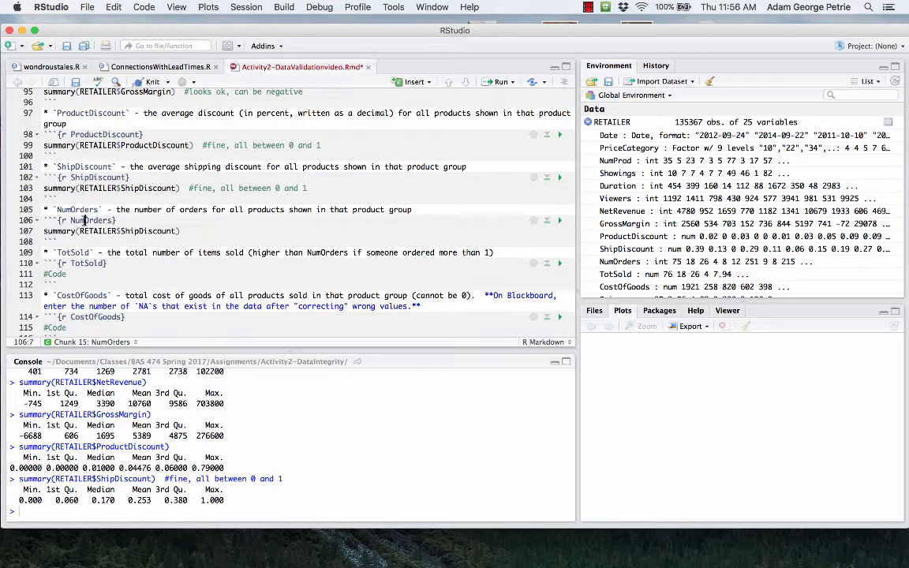
Change the copied line to summary(RETAILER$NumOrders), run it and check the resulting minimum and maximum.
drag(116, 221, 70, 221)
key(super+c)
double_click(146, 230)
key(super+v)
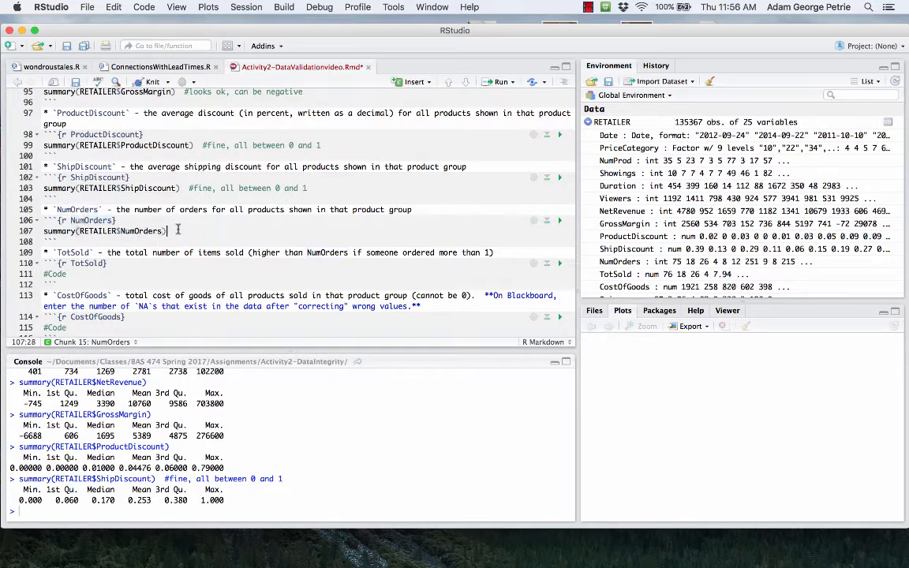
key(super+Return)
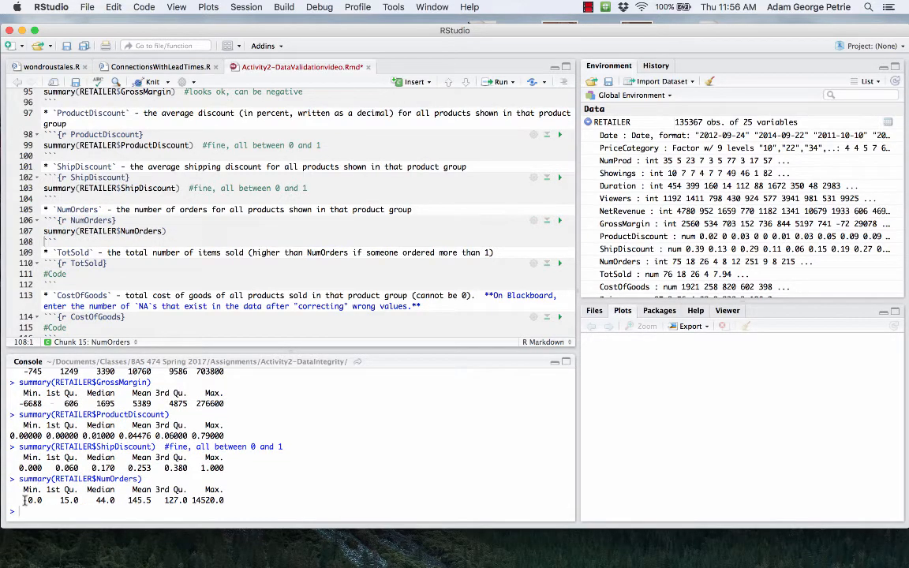
drag(24, 500, 46, 496)
drag(191, 500, 227, 499)
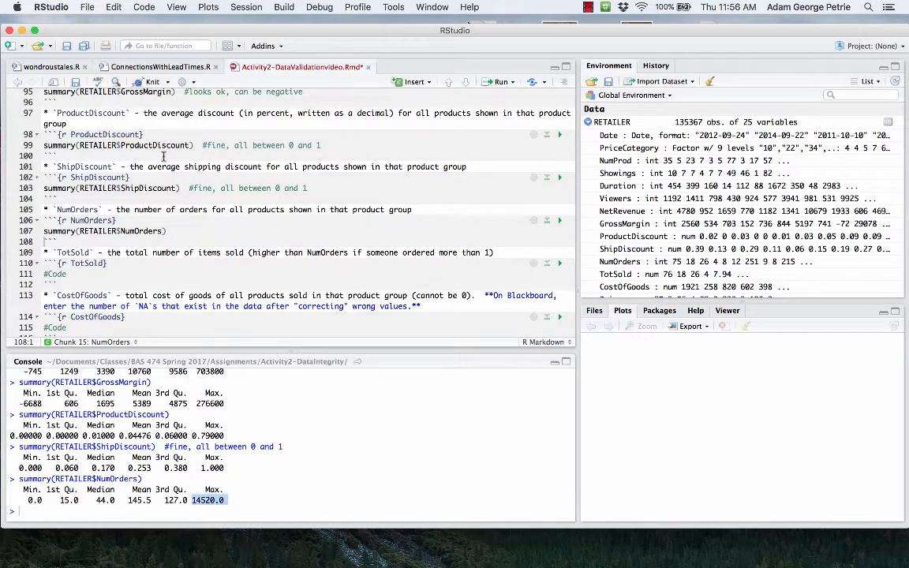
Add the line class(RETAILER$NumOrders) below the NumOrders summary and run it.
click(167, 231)
key(Return)
text(cl)
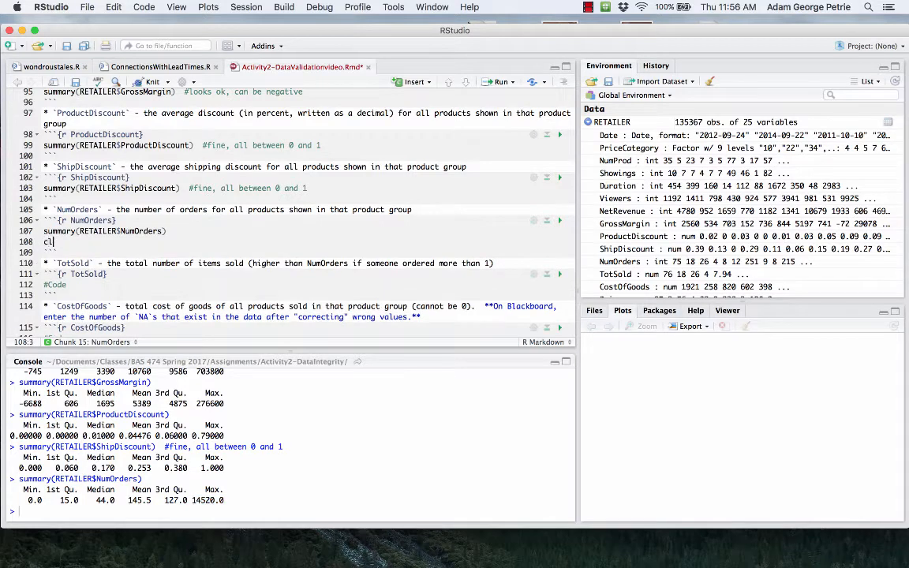
text(ass()
click(80, 230)
drag(80, 231, 163, 231)
key(super+c)
click(70, 241)
key(super+v)
key(super+Return)
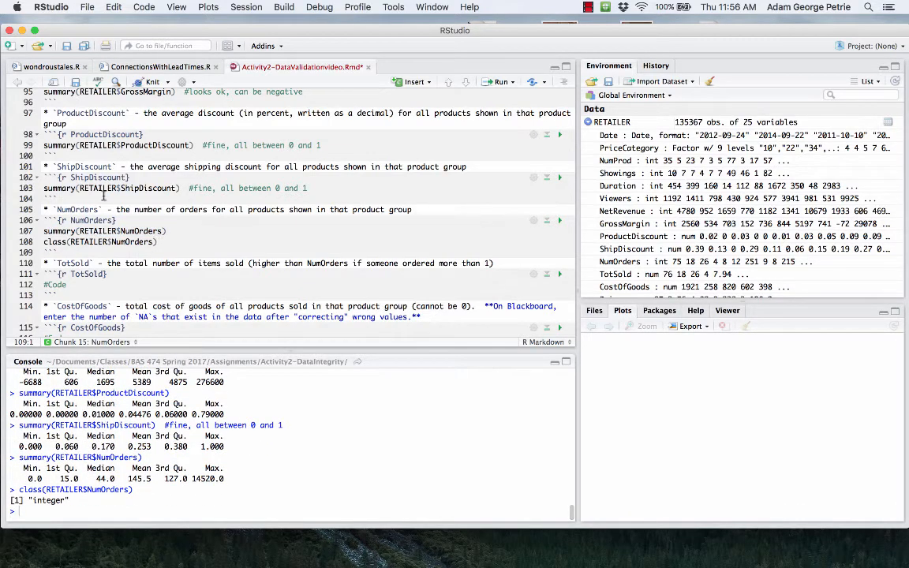
Add the comment "#no issues" beside the class line in the NumOrders chunk.
scroll(164, 192, down, 3)
click(164, 192)
text(#no issues)
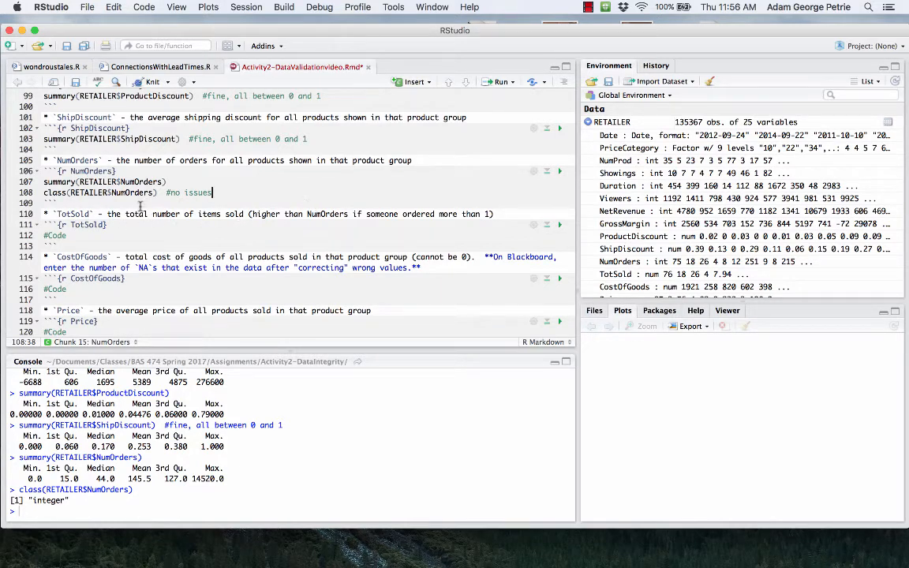
Replace the #Code placeholder in the TotSold chunk with a copy of the NumOrders summary and class lines.
drag(44, 182, 43, 246)
key(super+c)
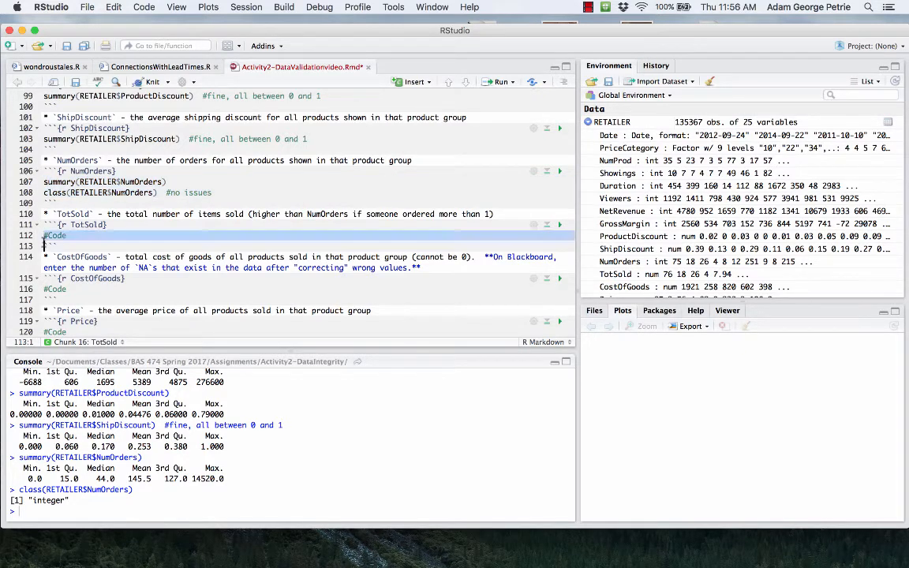
key(super+v)
Change the variable in both copied lines of the TotSold chunk from NumOrders to TotSold.
double_click(73, 214)
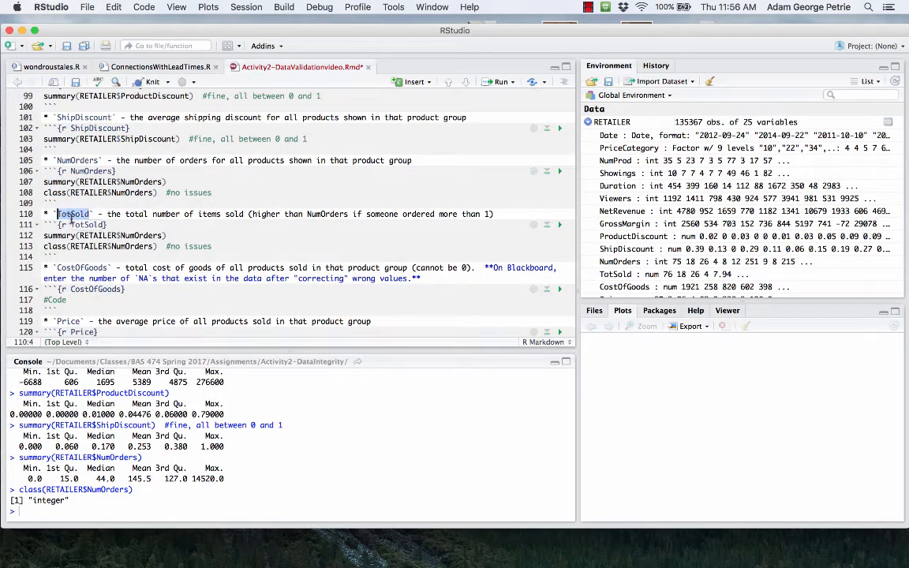
double_click(142, 234)
key(super+v)
double_click(135, 246)
key(super+v)
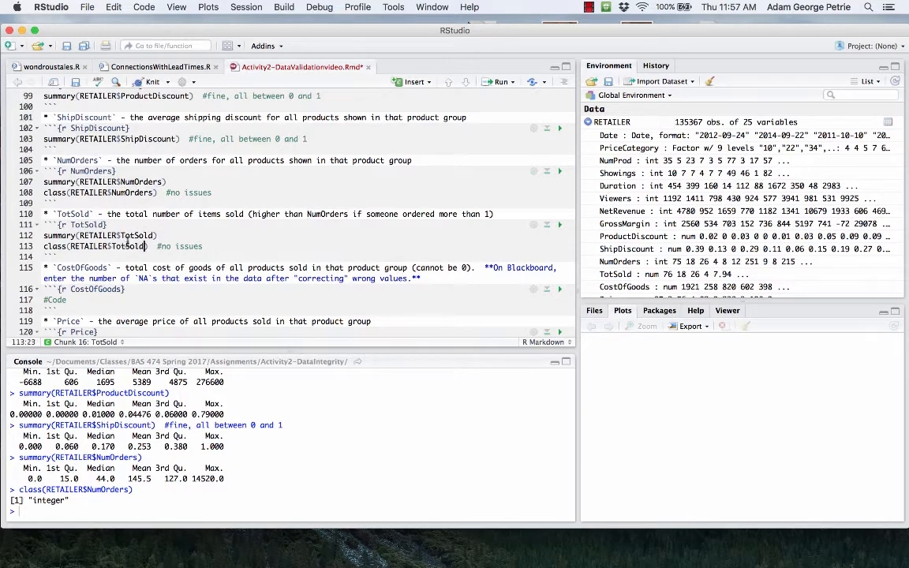
Run summary(RETAILER$TotSold) and class(RETAILER$TotSold) from the TotSold chunk.
click(64, 235)
key(super+Return)
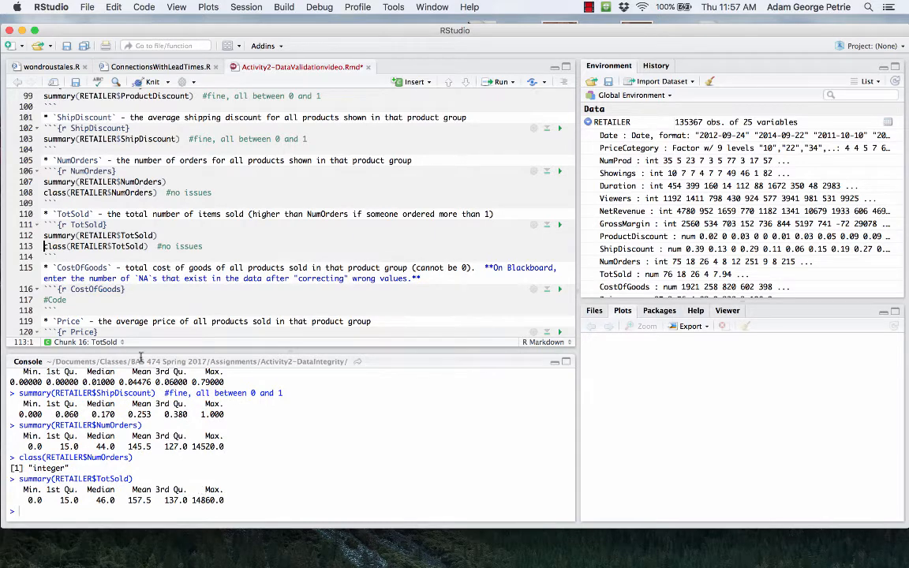
click(82, 247)
key(super+Return)
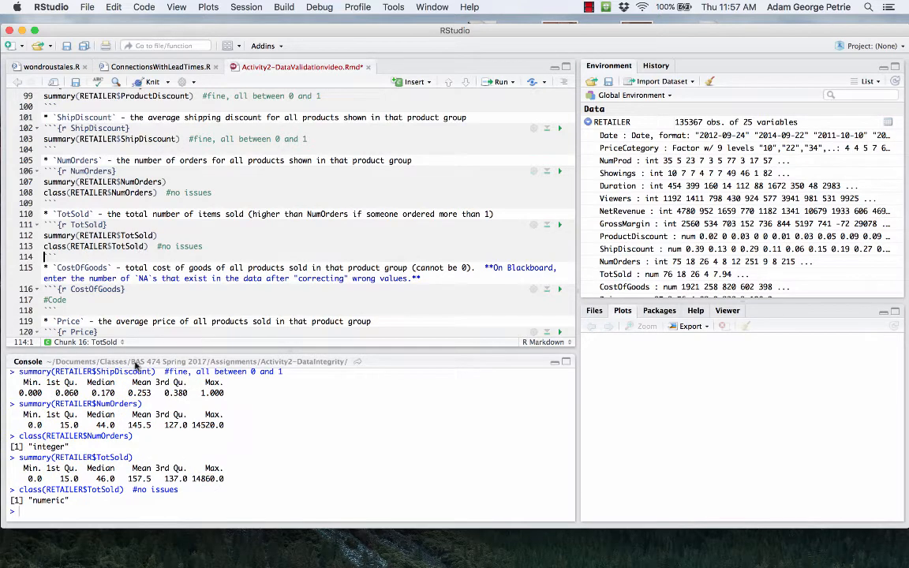
Delete the "#no issues" comment from the class line in the TotSold chunk.
click(155, 247)
key(shift+super+Right)
key(BackSpace)
Run table( RETAILER$TotSold ) directly in the console to list the distinct TotSold values.
click(106, 461)
text(table()
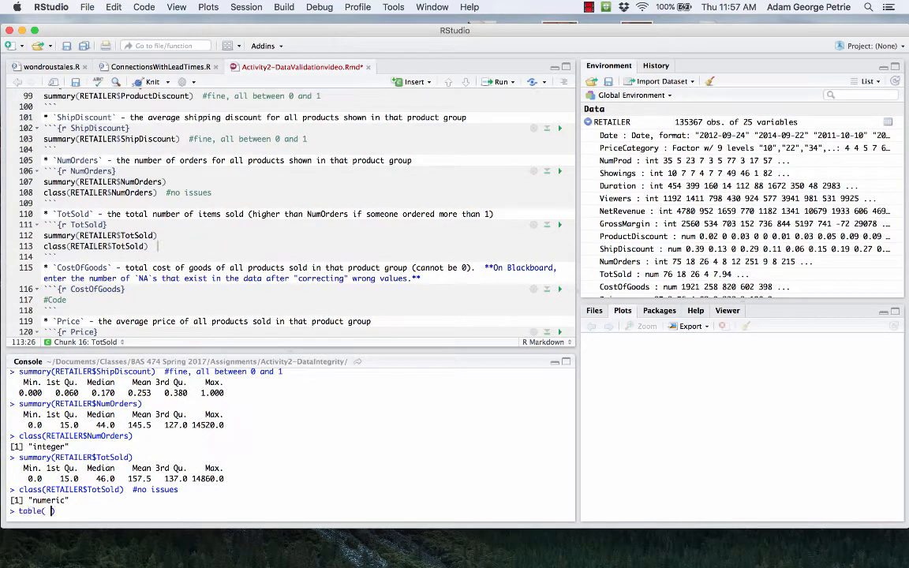
drag(70, 246, 145, 246)
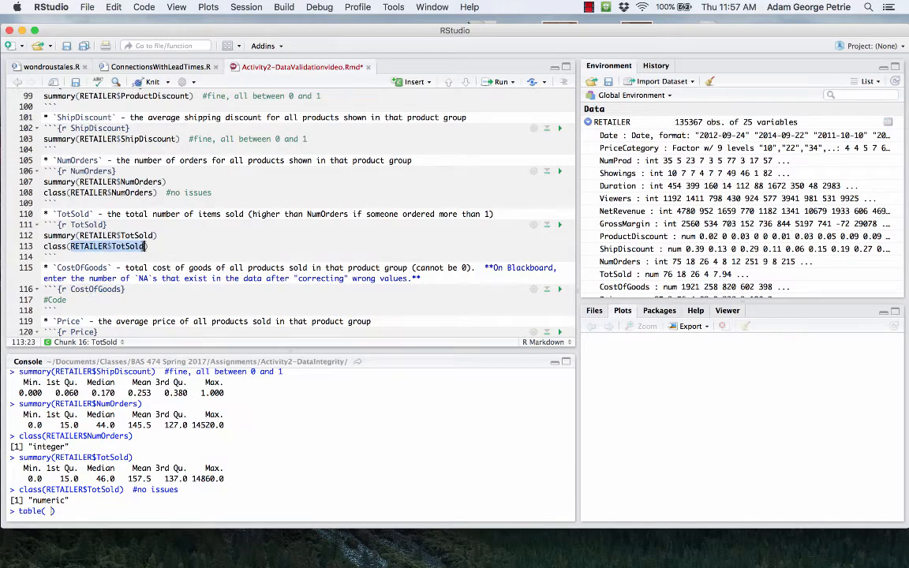
key(super+c)
click(50, 512)
key(super+v)
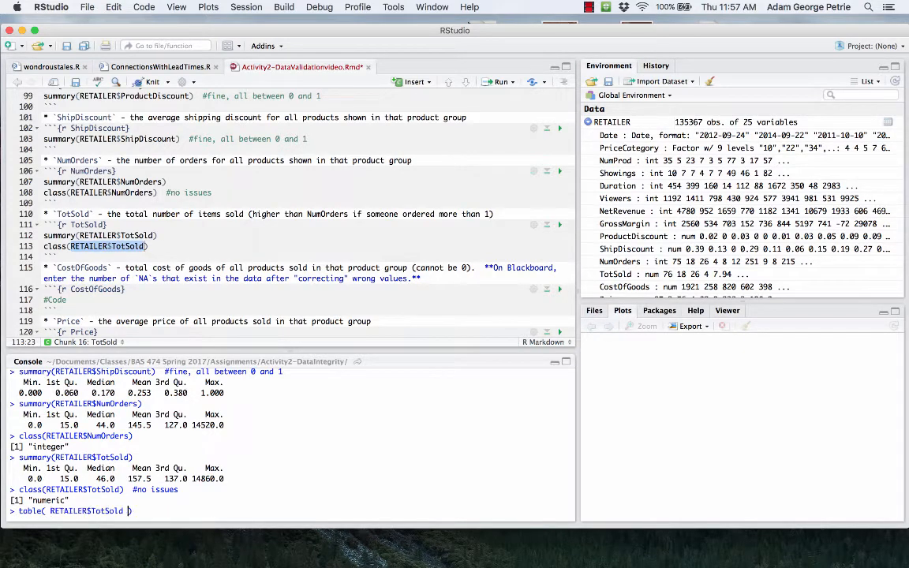
key(Return)
Add the comment "#numeric, not integer" beside the TotSold class line and examine the TotSold frequency table for non-integer values.
click(174, 249)
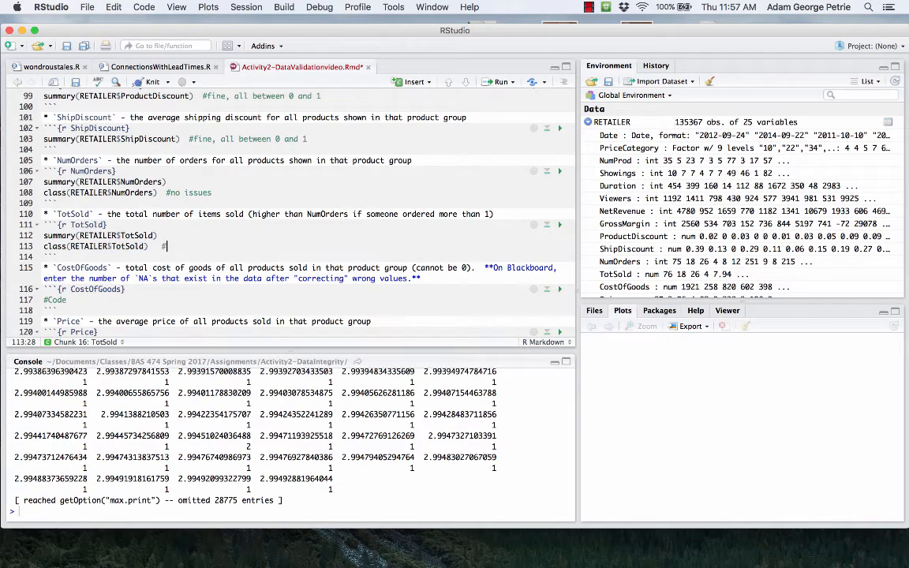
text(#numeric, no t integer)
scroll(176, 432, up, 4)
scroll(176, 431, up, 5)
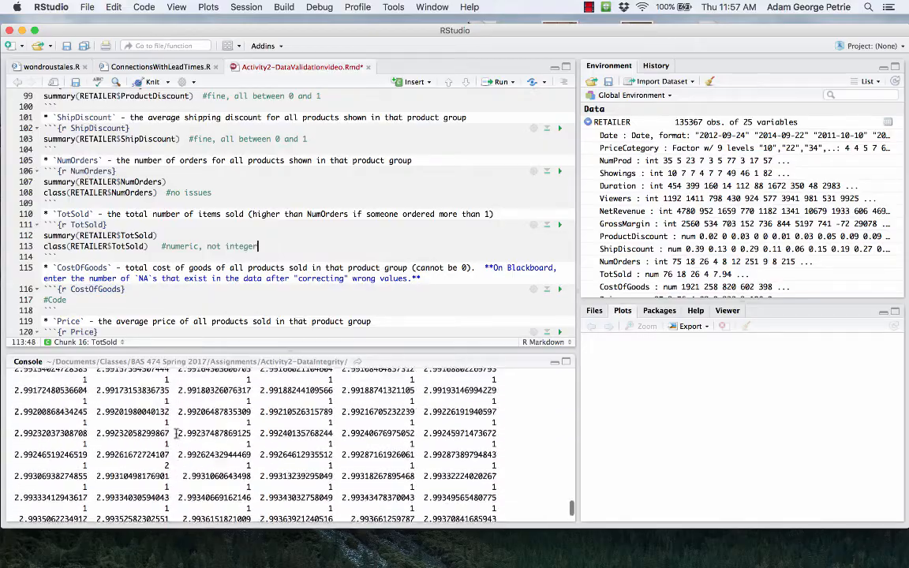
scroll(177, 435, up, 10)
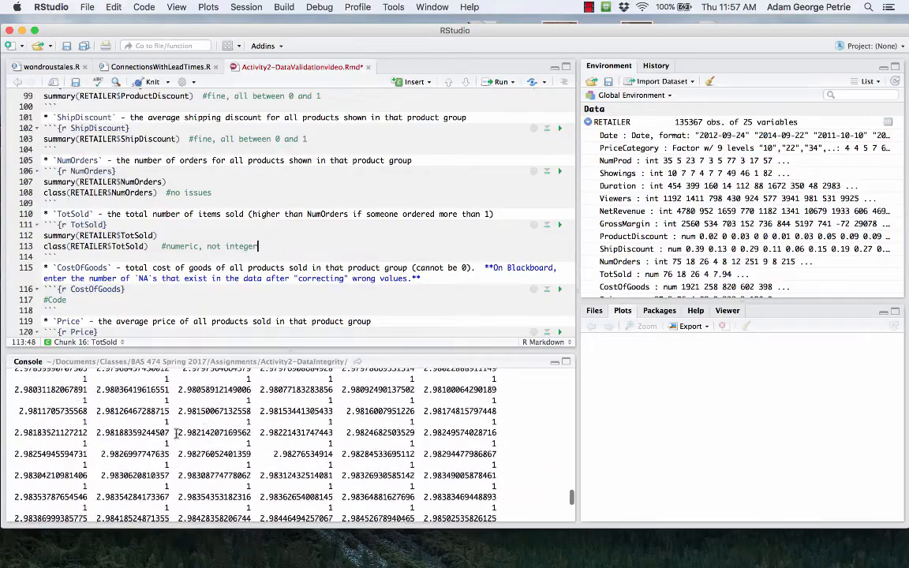
scroll(236, 418, up, 5)
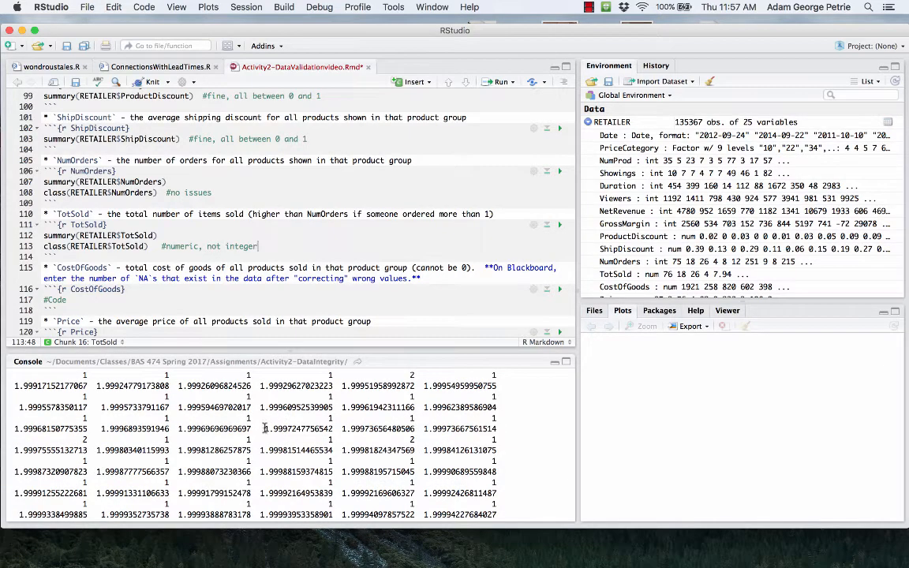
Add the line head(RETAILER$TotSold ) below the class check in the TotSold chunk and run it.
drag(266, 429, 308, 428)
scroll(308, 429, up, 15)
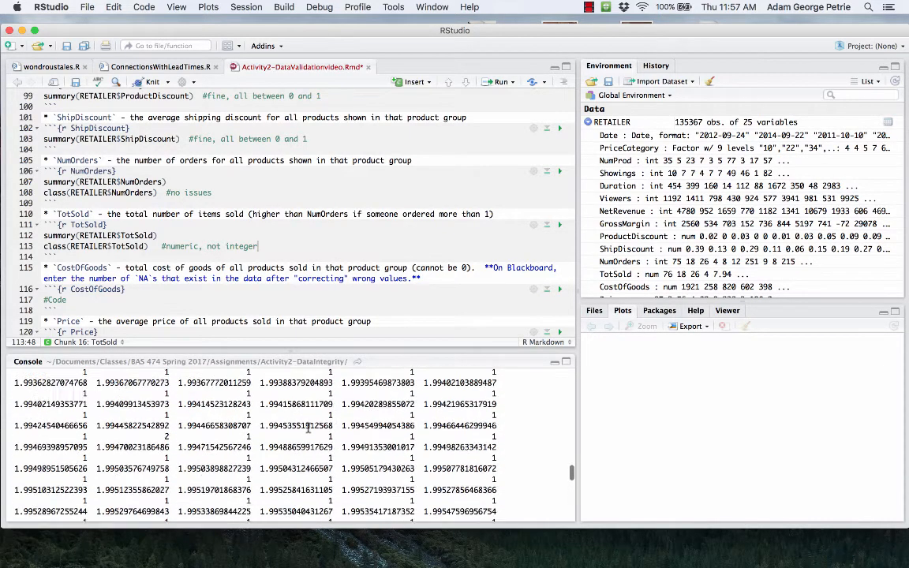
scroll(307, 429, up, 1)
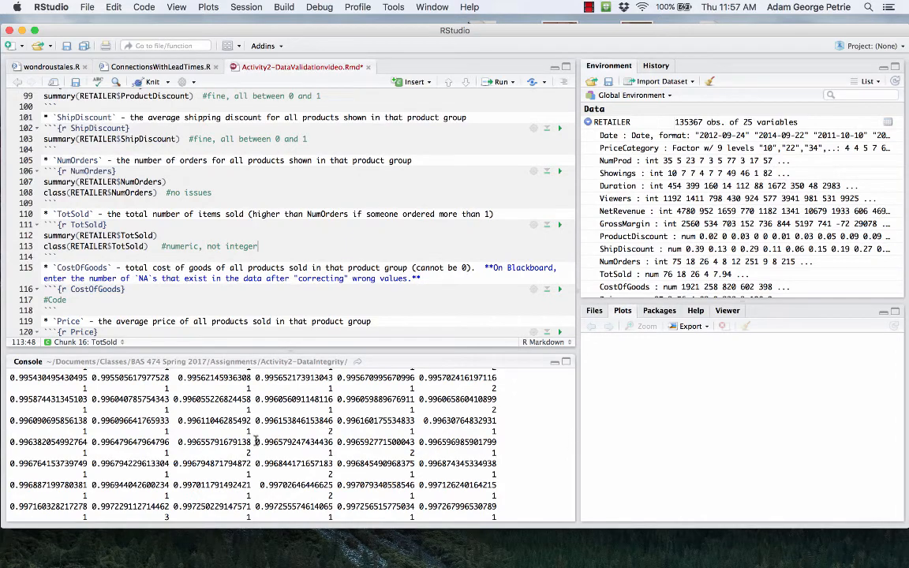
drag(255, 443, 320, 442)
scroll(278, 399, down, 20)
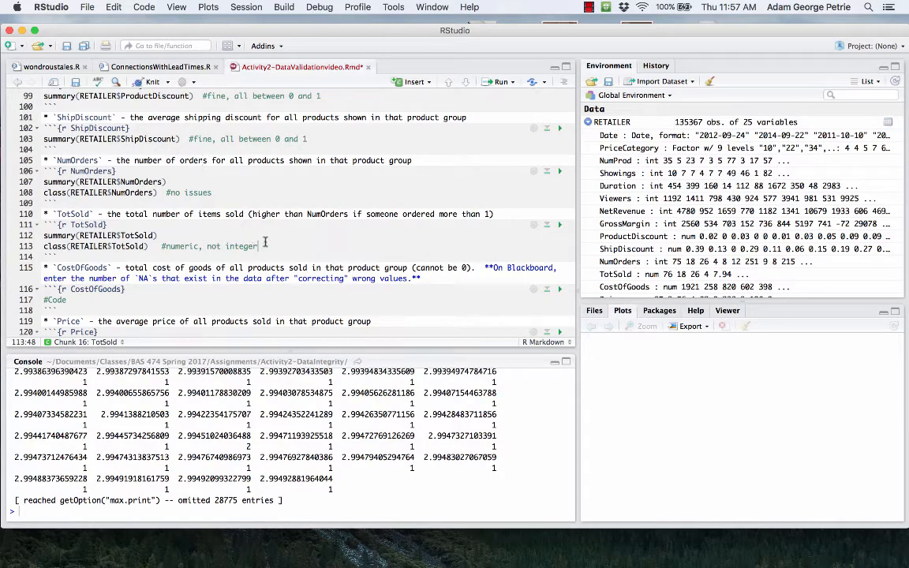
key(Return)
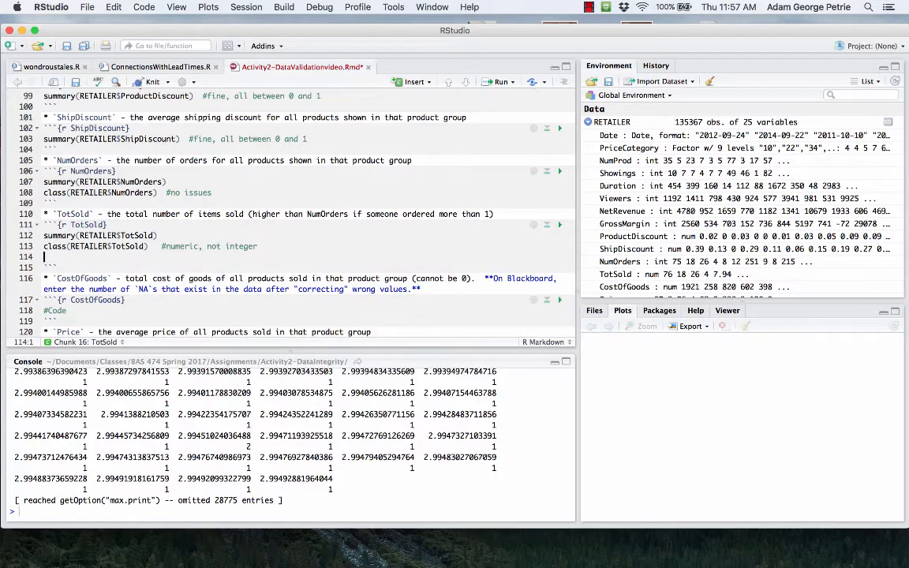
text(head9()
drag(71, 246, 144, 247)
key(super+c)
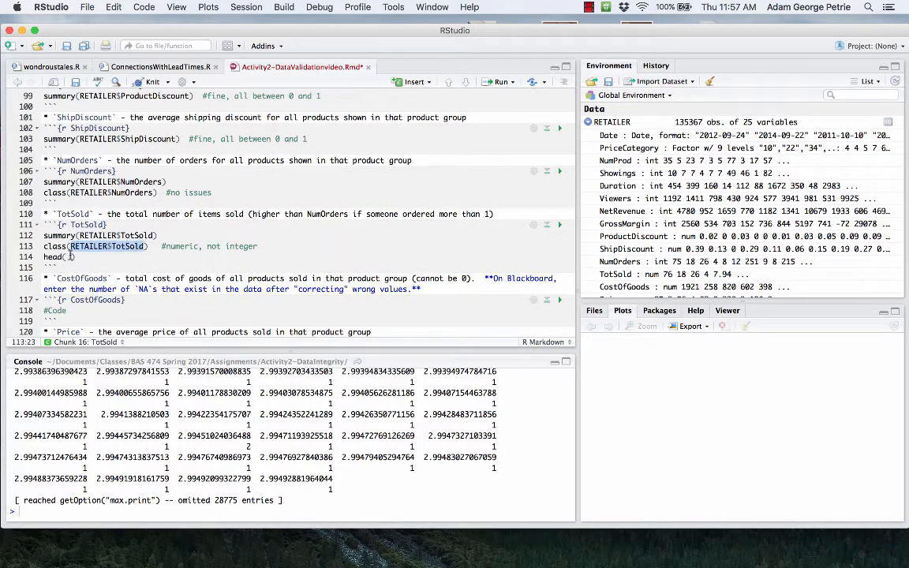
click(67, 256)
key(super+v)
key(super+Return)
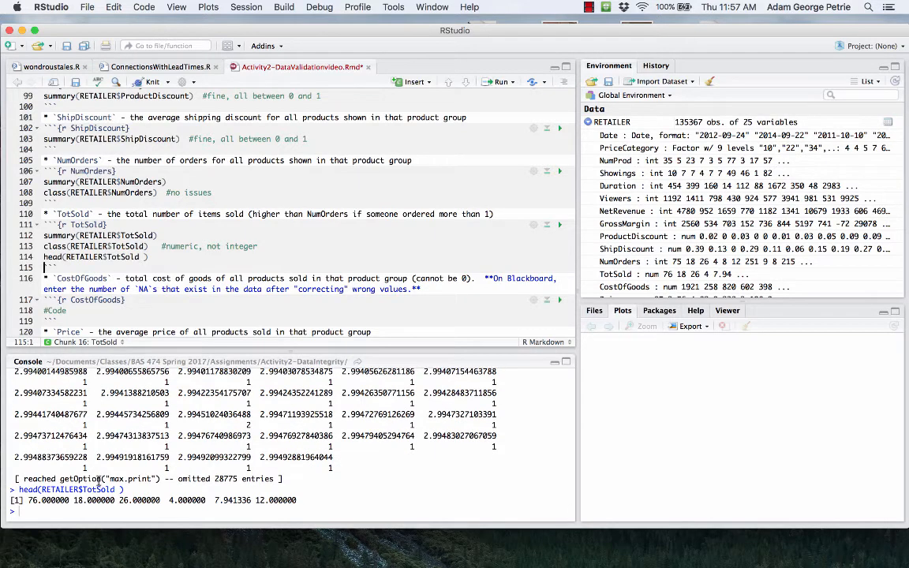
Add the comment "#these are not necessarily integers, so this is really quite odd" beside the TotSold head line.
drag(212, 499, 253, 500)
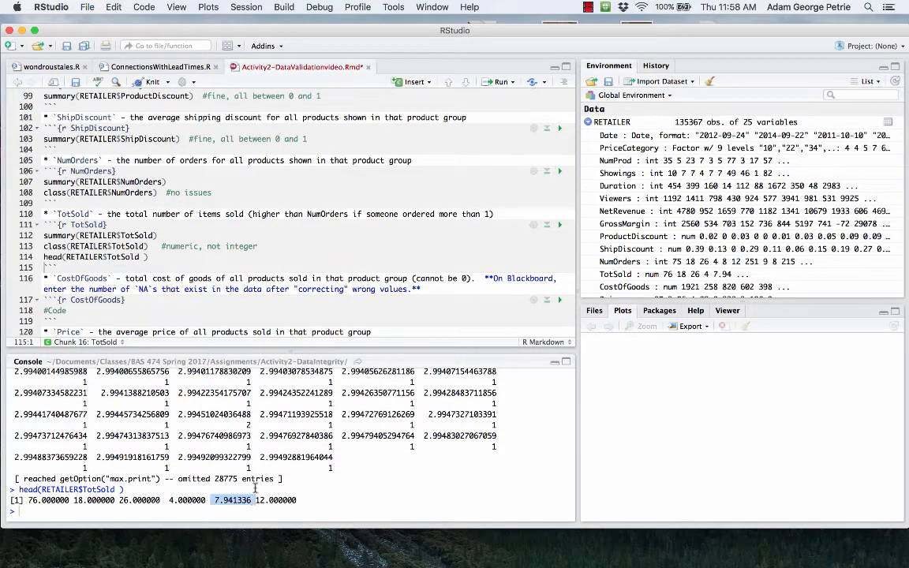
click(158, 254)
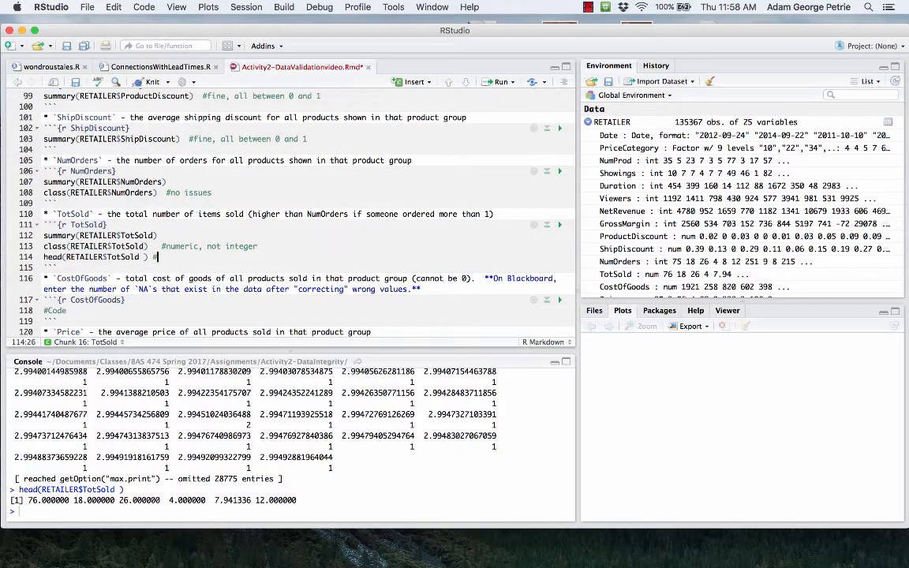
text(#these are not necessarily integers, )
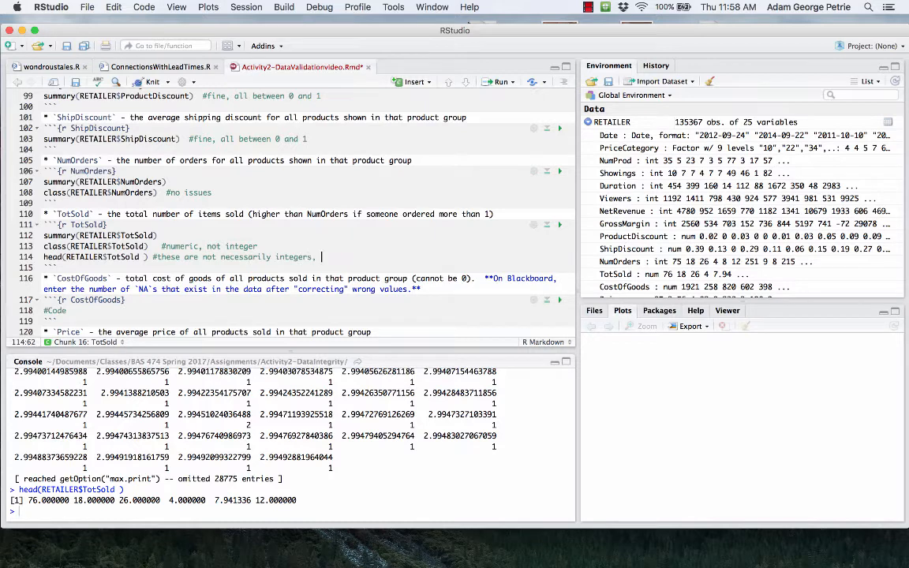
text(so this is really quite odd)
Add RETAILER$TotSold <- round(RETAILER$TotSold) on a new line in the TotSold chunk and run it.
key(Return)
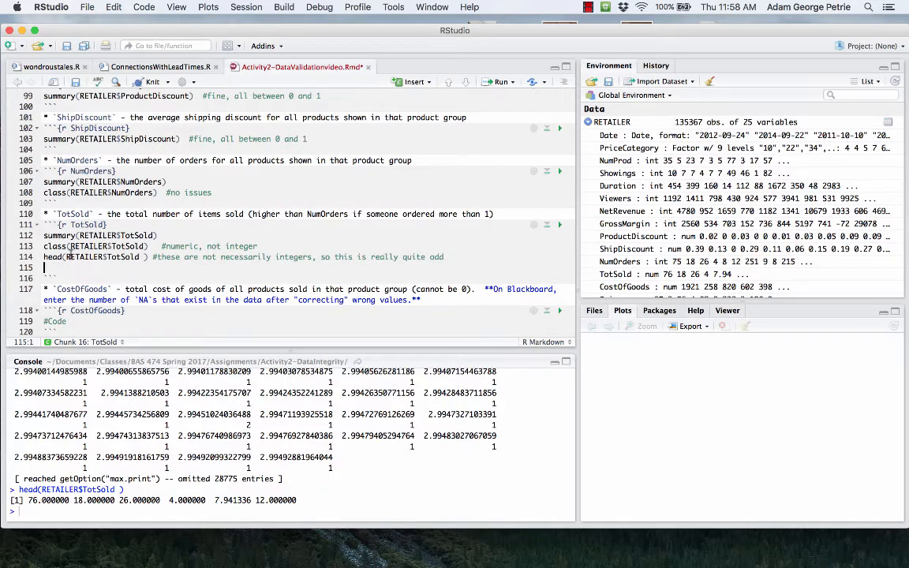
drag(65, 256, 139, 256)
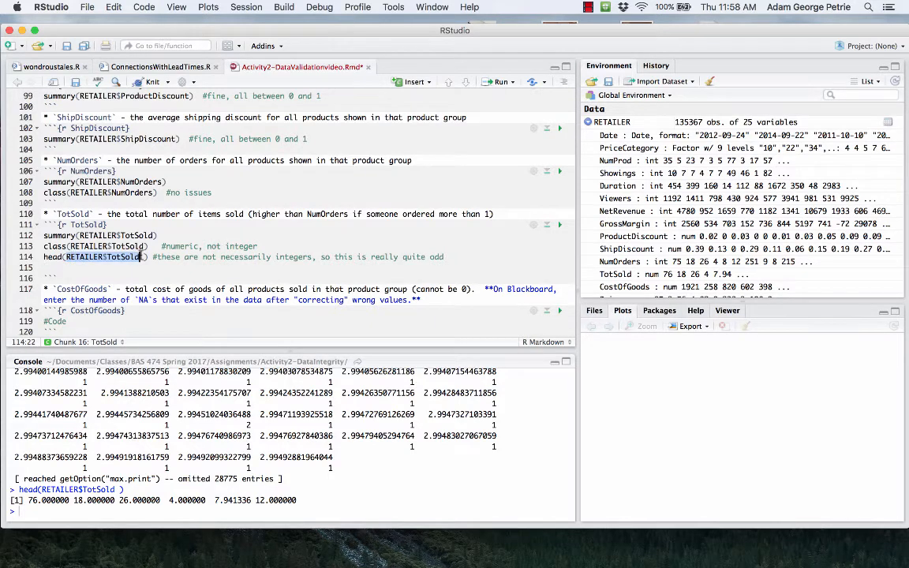
key(super+c)
click(63, 266)
key(super+v)
text(<- )
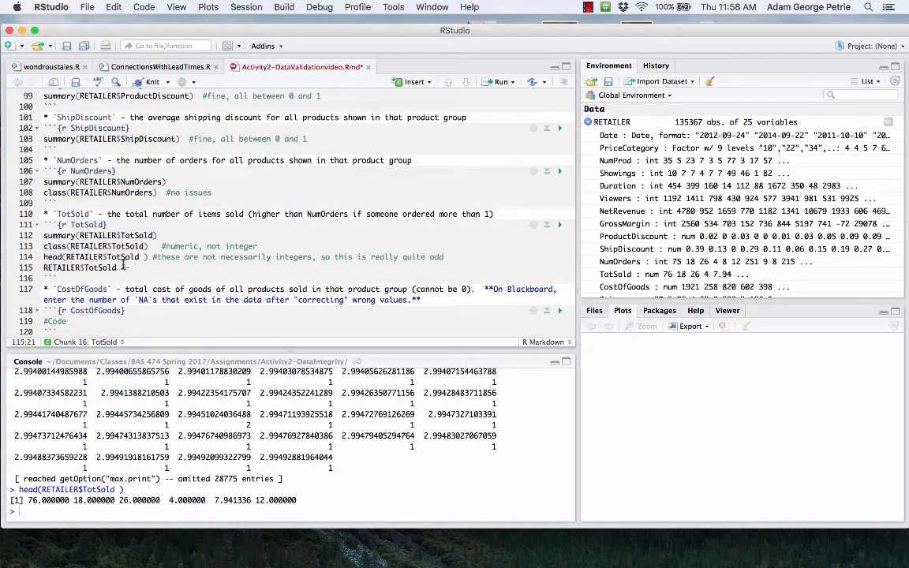
text(round()
drag(43, 267, 117, 267)
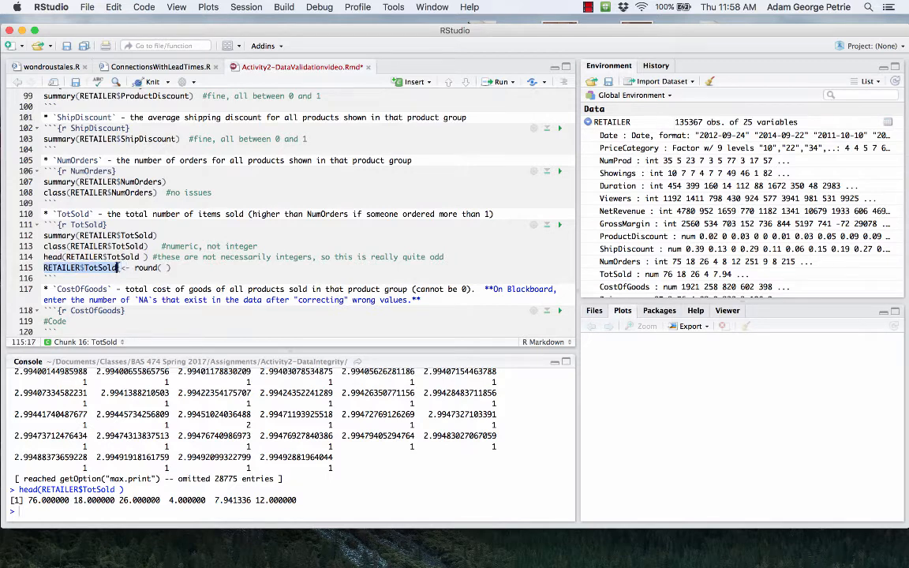
key(super+c)
click(161, 268)
key(super+v)
key(Delete)
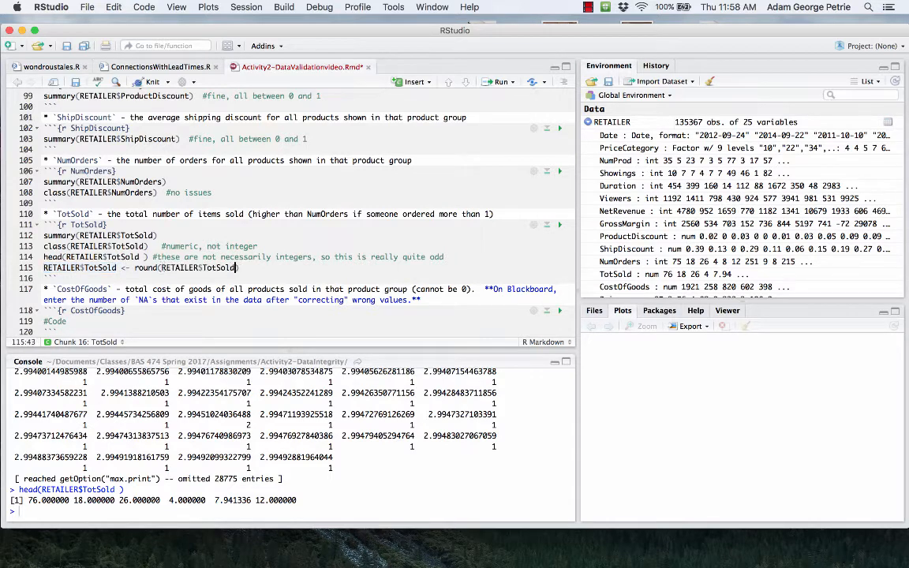
click(195, 270)
key(super+Return)
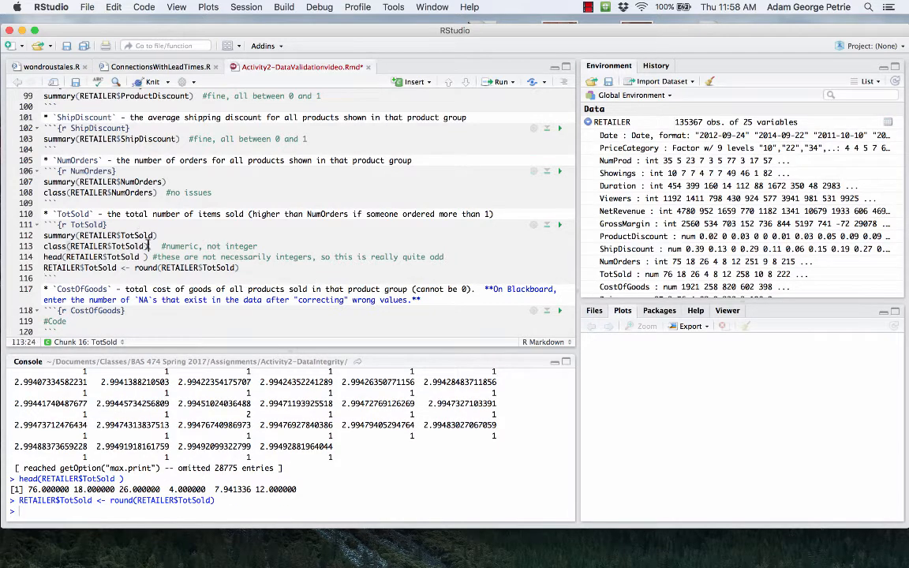
Rerun class(RETAILER$TotSold) to check the class of the rounded column.
drag(148, 246, 34, 249)
key(super+Return)
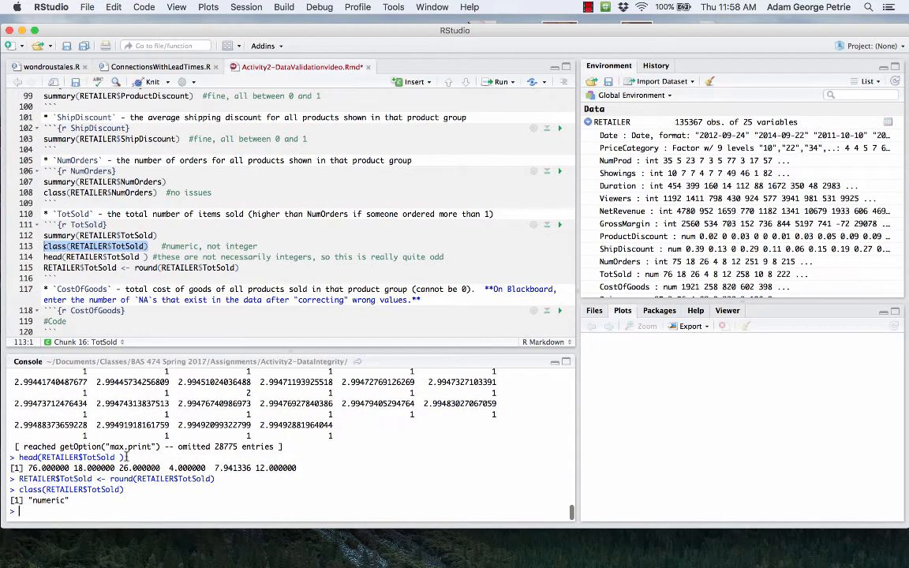
click(153, 246)
drag(157, 246, 44, 248)
Add table(RETAILER$TotSold) below the rounding line, run it and look through the resulting frequency table.
click(237, 268)
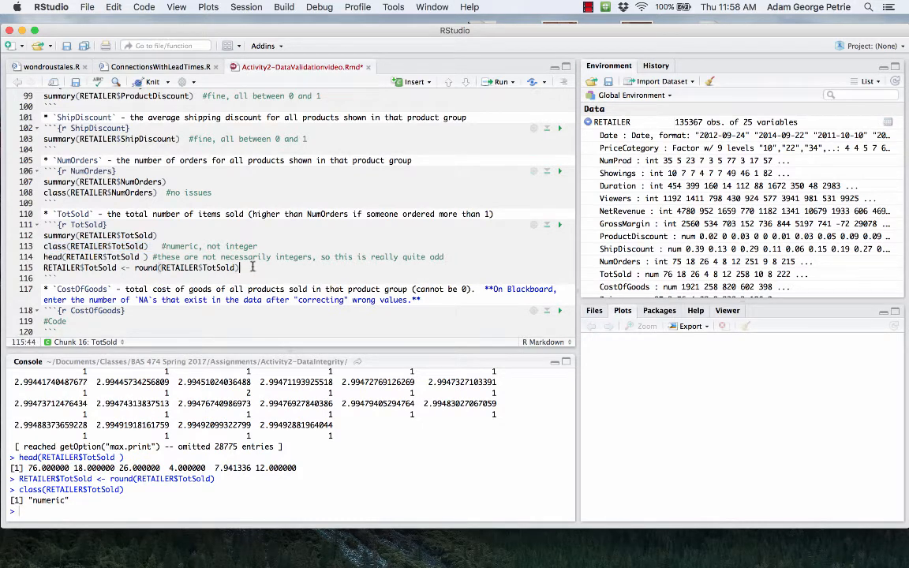
key(Return)
text(table()
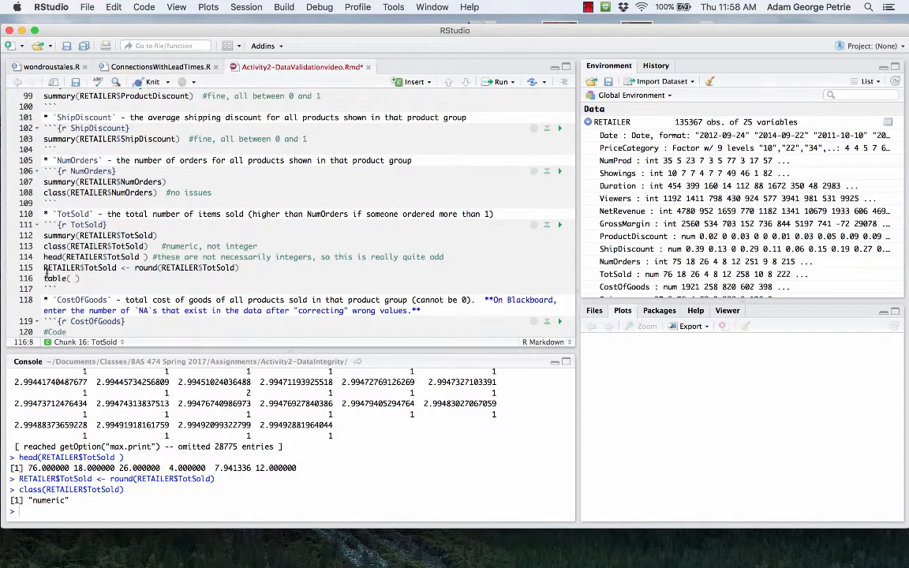
drag(44, 268, 119, 269)
key(super+c)
click(70, 279)
key(super+v)
key(BackSpace)
key(Delete)
key(super+Return)
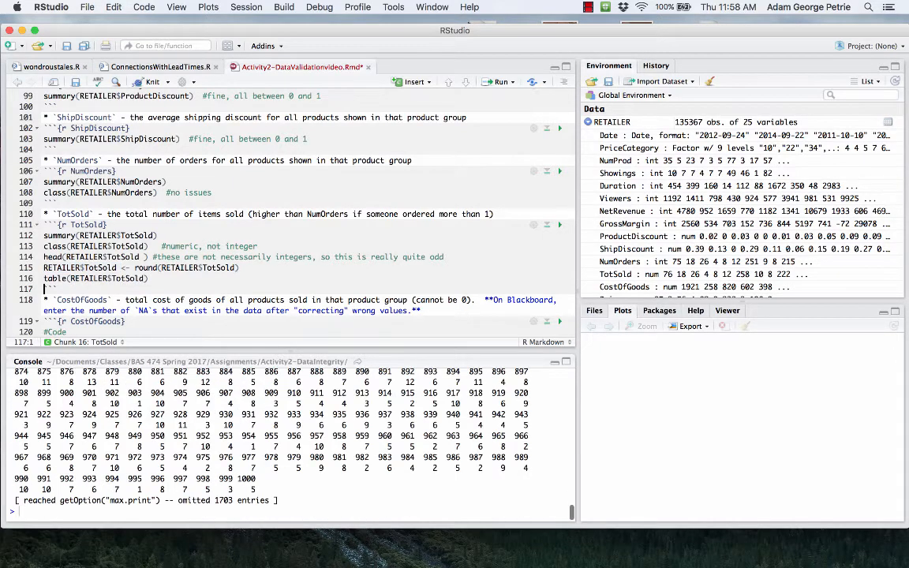
scroll(165, 471, up, 20)
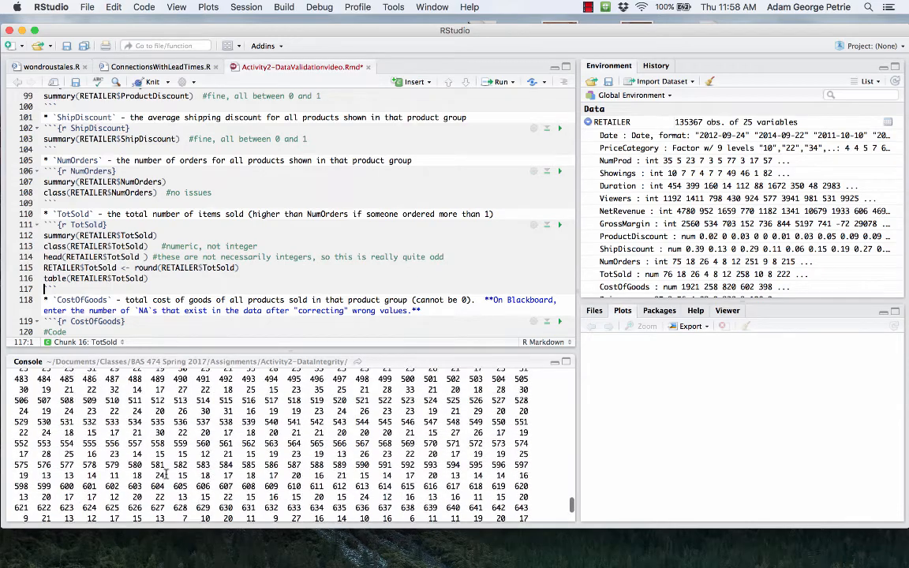
scroll(165, 471, down, 20)
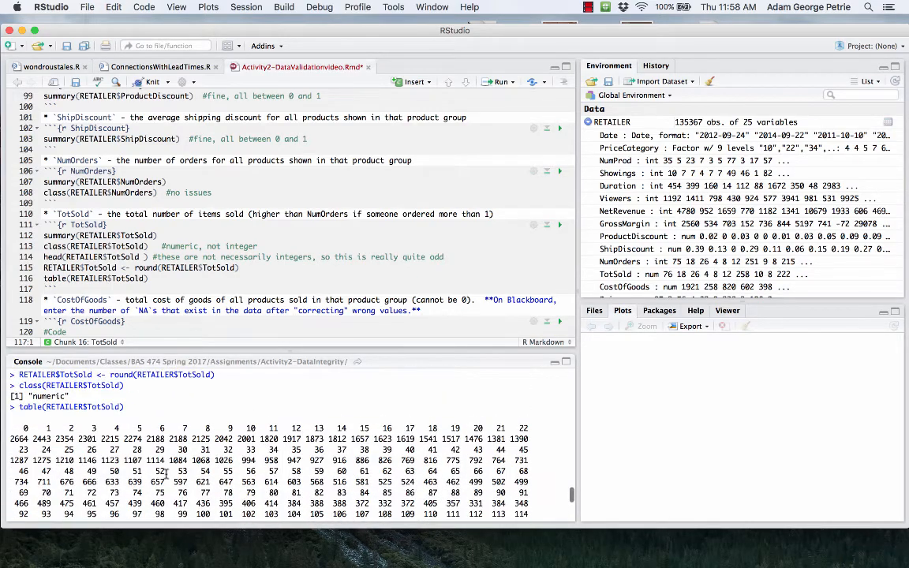
Add the comment "#looks like it's all integers" beside the TotSold table line.
click(150, 278)
text(#looks like it's all integ)
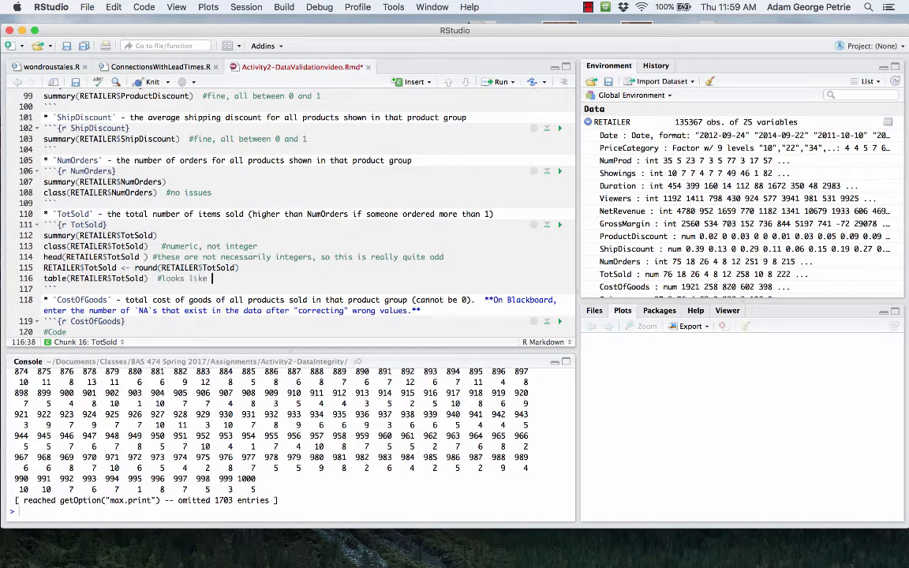
text(ers)
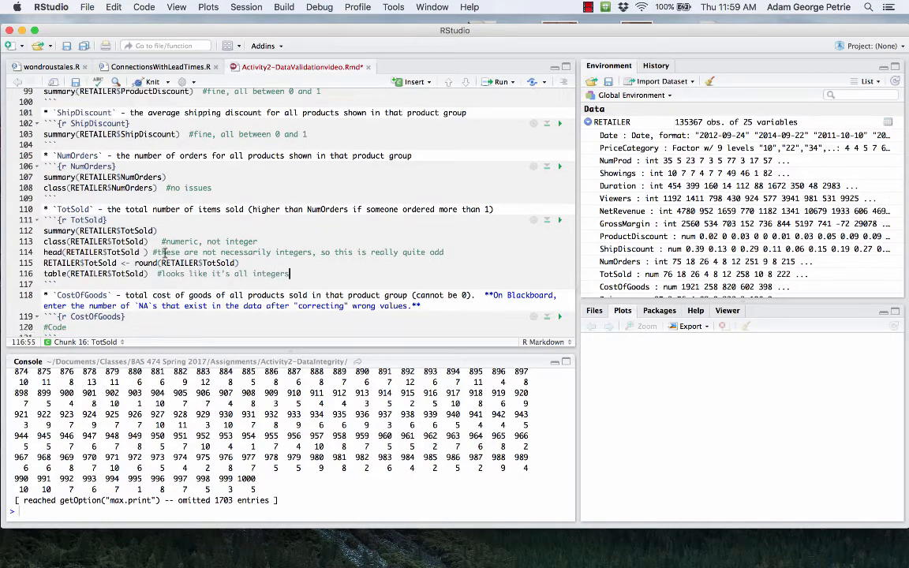
Replace the #Code placeholder in the CostOfGoods chunk with summary(RETAILER$CostOfGoods), run it and inspect the minimum and maximum.
scroll(514, 179, down, 2)
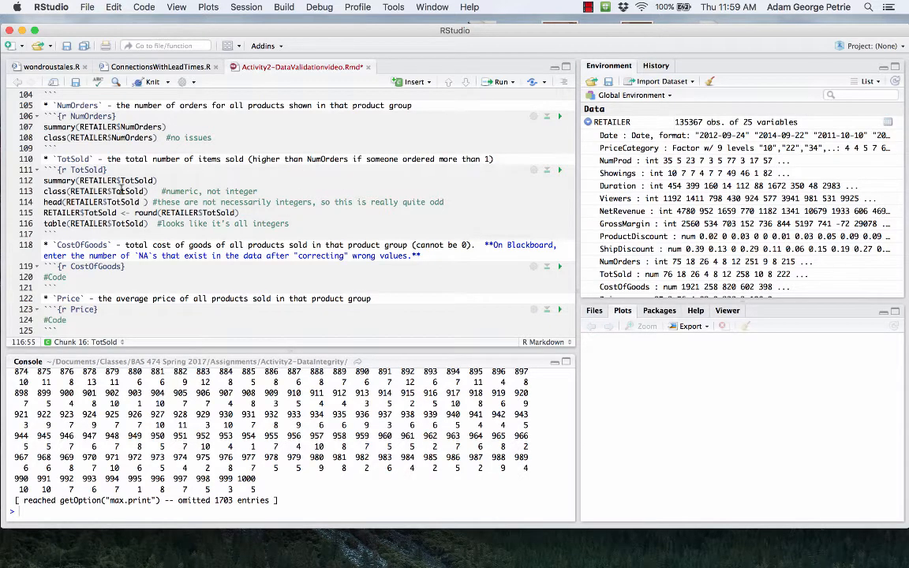
scroll(122, 190, down, 5)
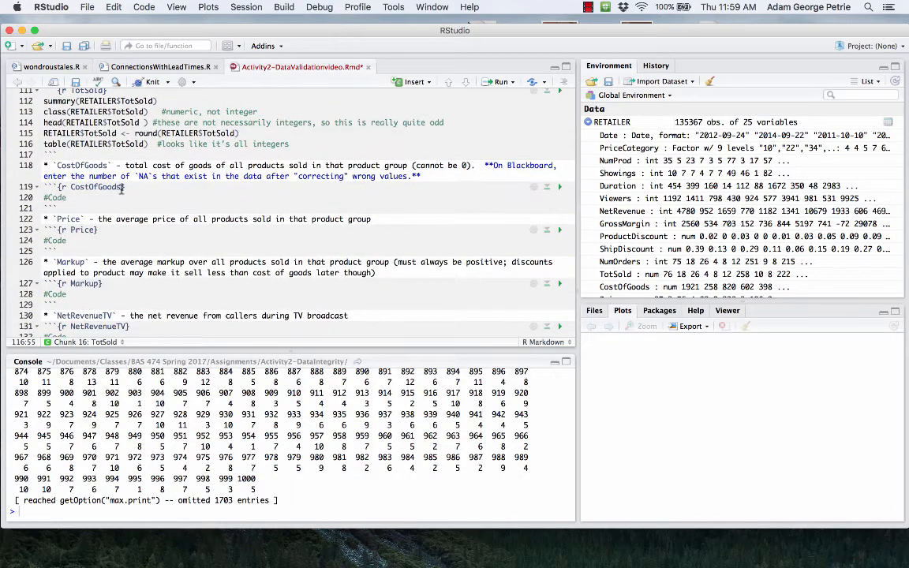
scroll(61, 164, up, 3)
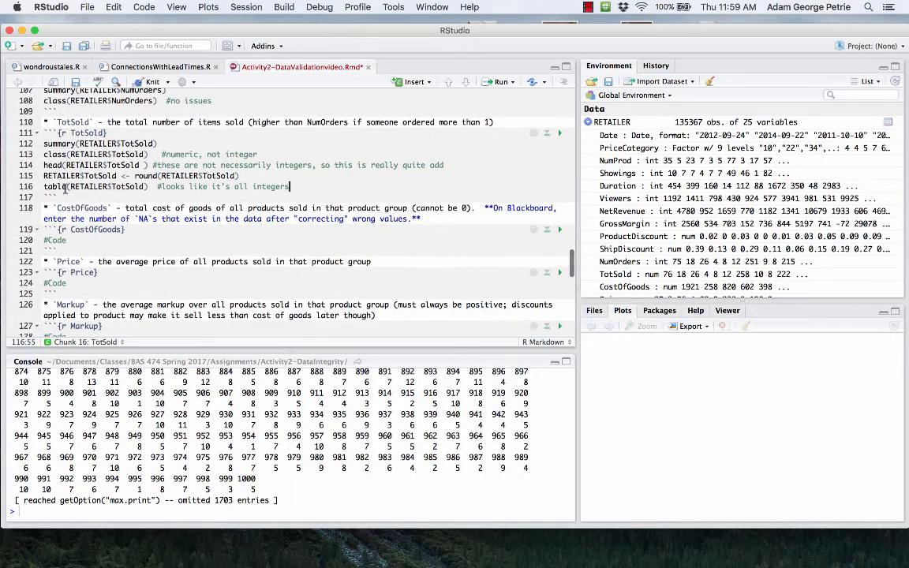
drag(43, 147, 168, 143)
key(ctrl+c)
drag(43, 243, 68, 243)
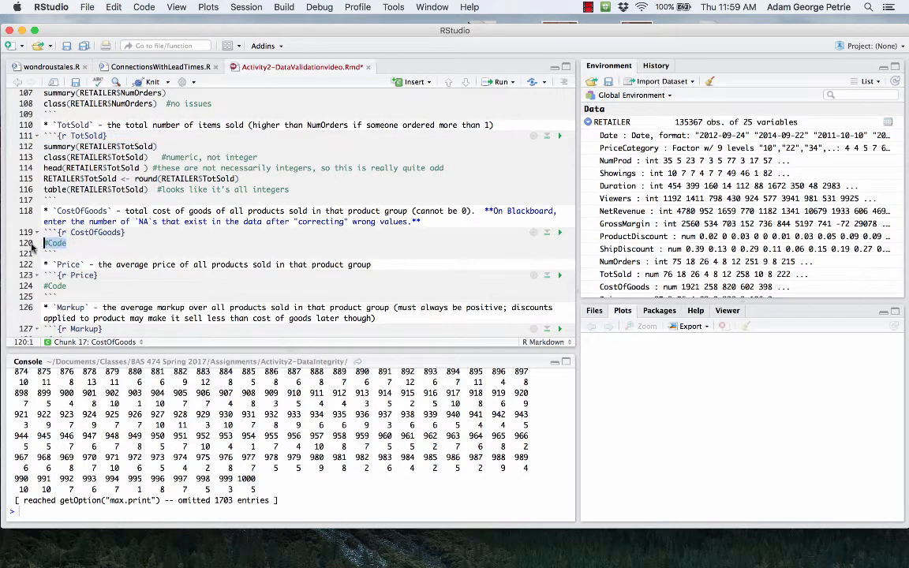
key(ctrl+v)
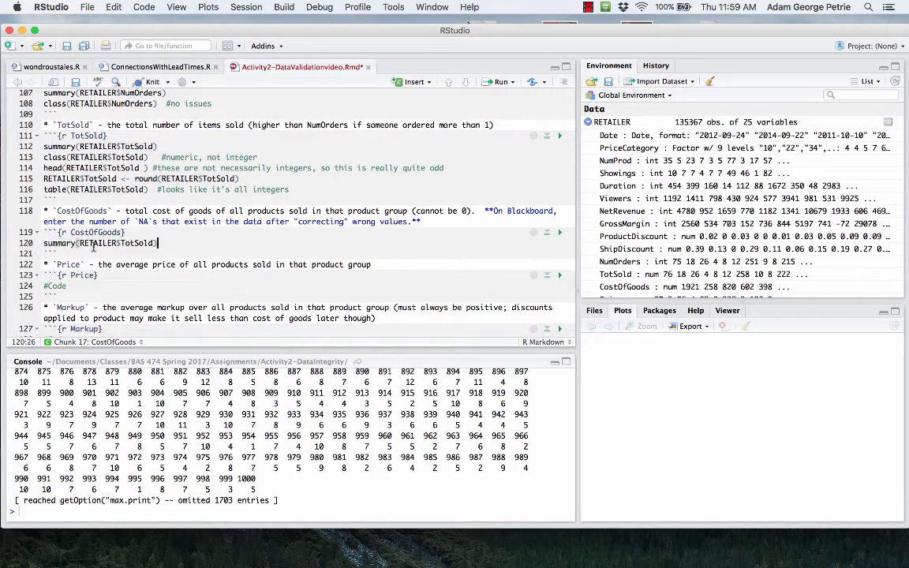
double_click(90, 211)
key(ctrl+c)
double_click(150, 244)
key(ctrl+v)
key(ctrl+Return)
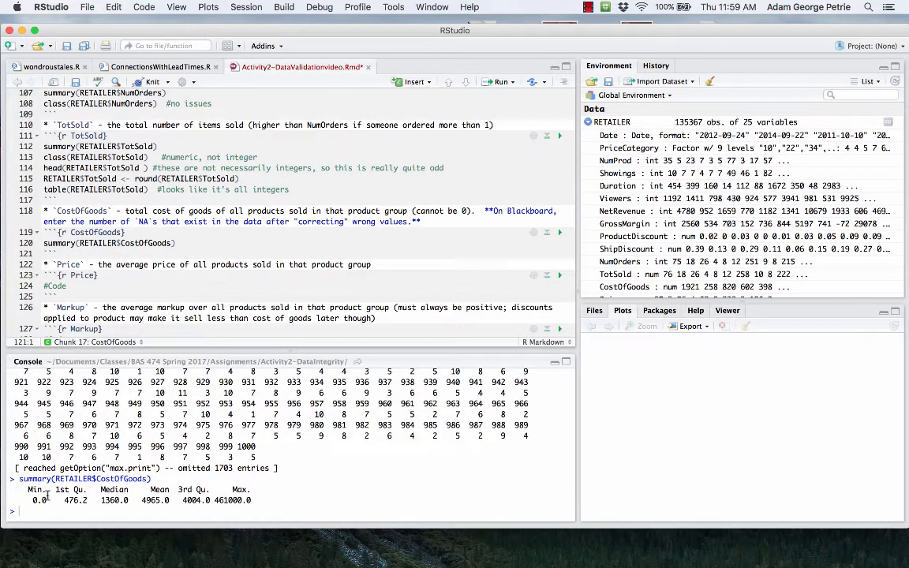
drag(31, 500, 51, 501)
drag(214, 501, 271, 499)
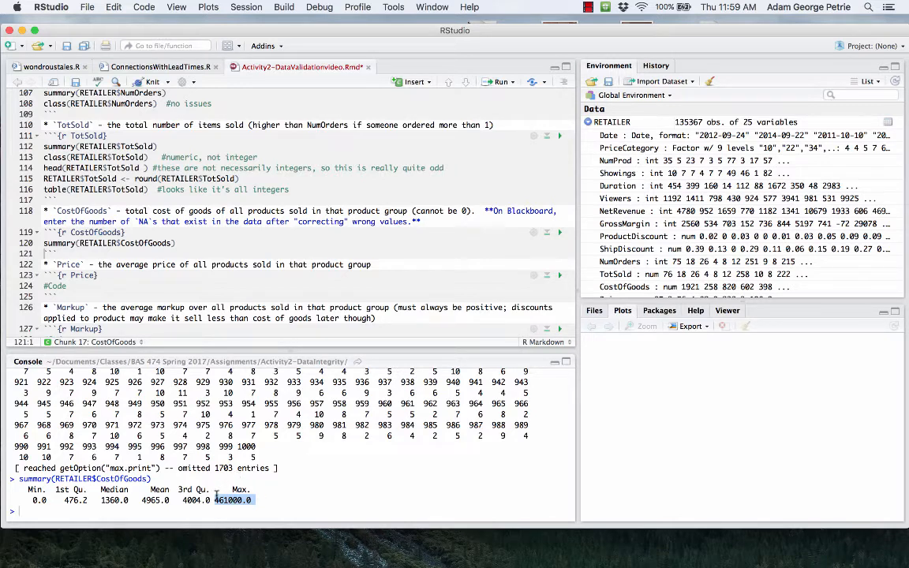
Start a new line below the CostOfGoods summary with RETAILER$CostOfGoods followed by a pair of square brackets for indexing.
click(188, 241)
key(Return)
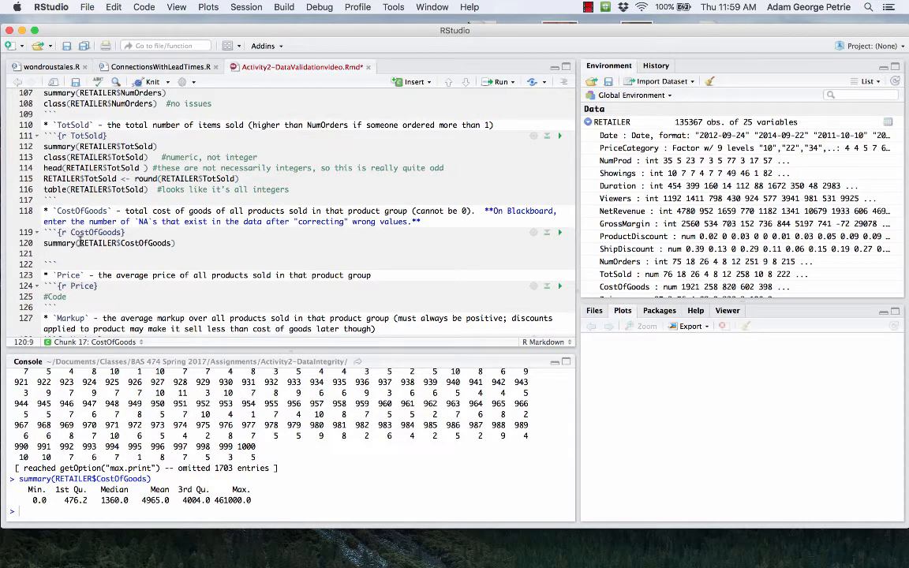
drag(79, 243, 168, 243)
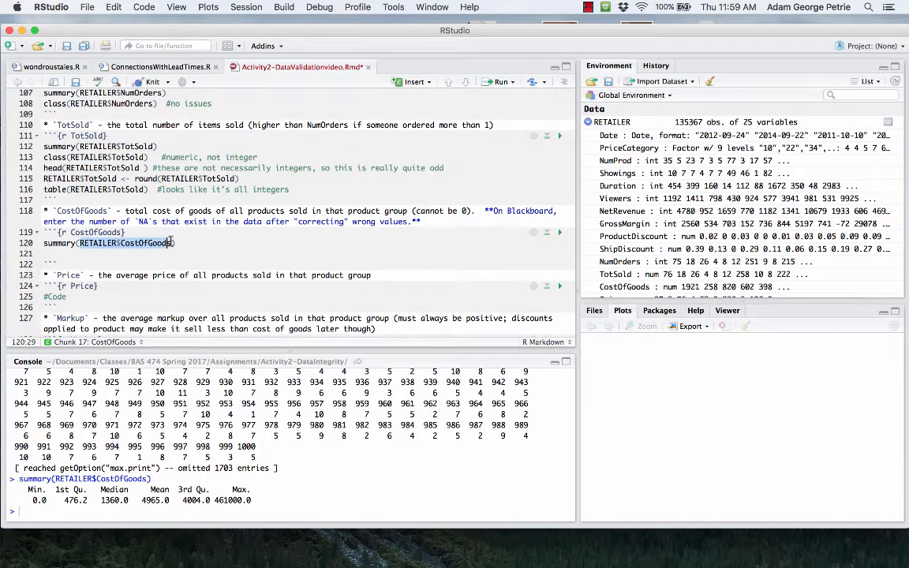
click(56, 254)
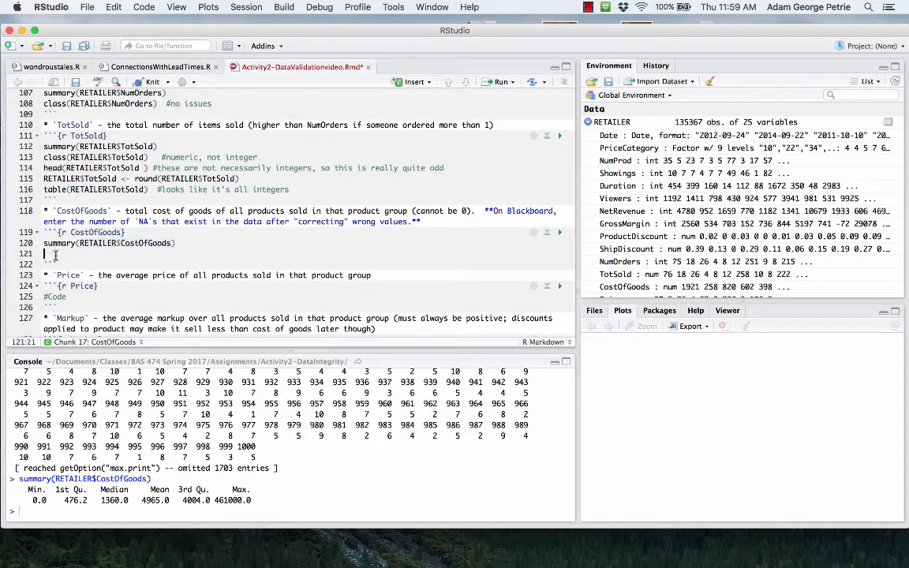
key(super+v)
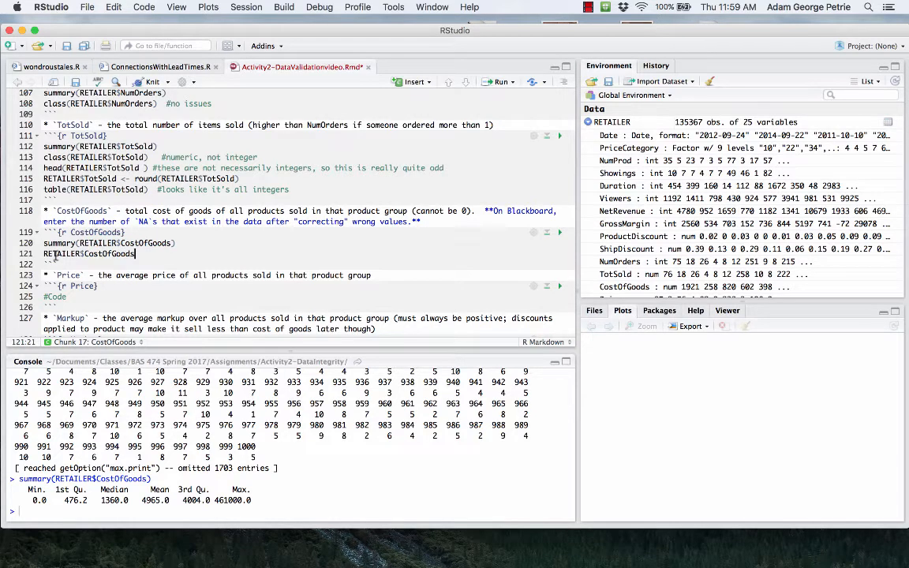
text([])
text([])
click(140, 253)
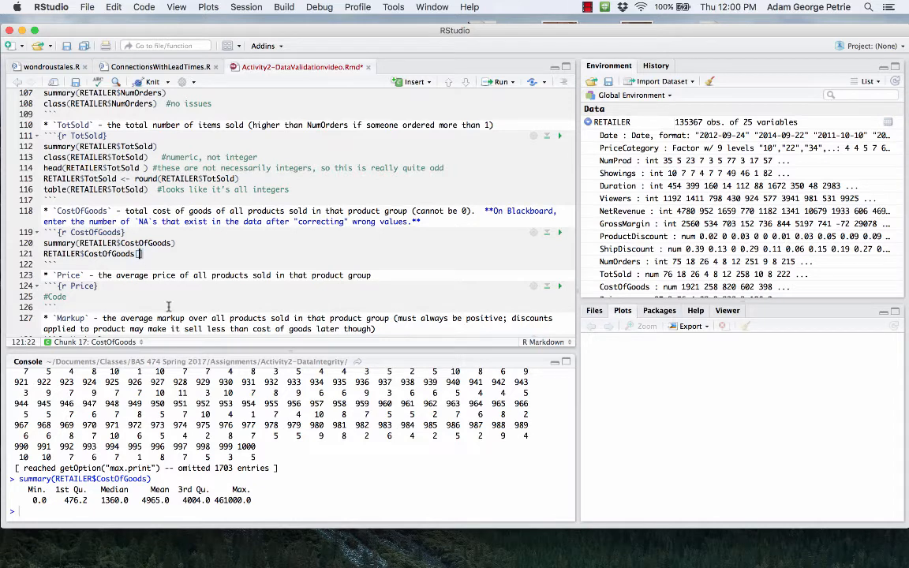
Fill the brackets with which(RETAILER$CostOfGoods==0), assign NA to those entries and run the line.
text(which()
drag(44, 253, 135, 253)
key(super+c)
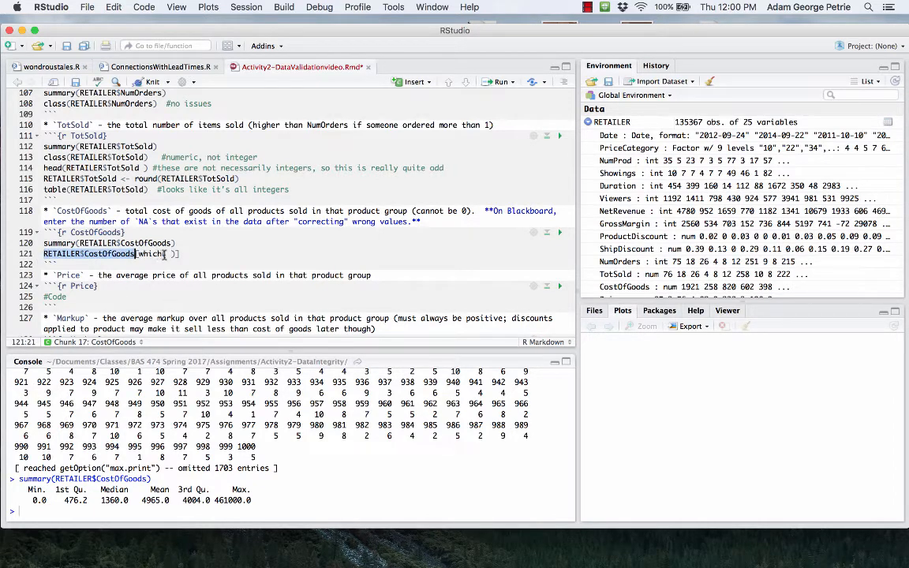
click(167, 253)
key(super+v)
text(==0)])
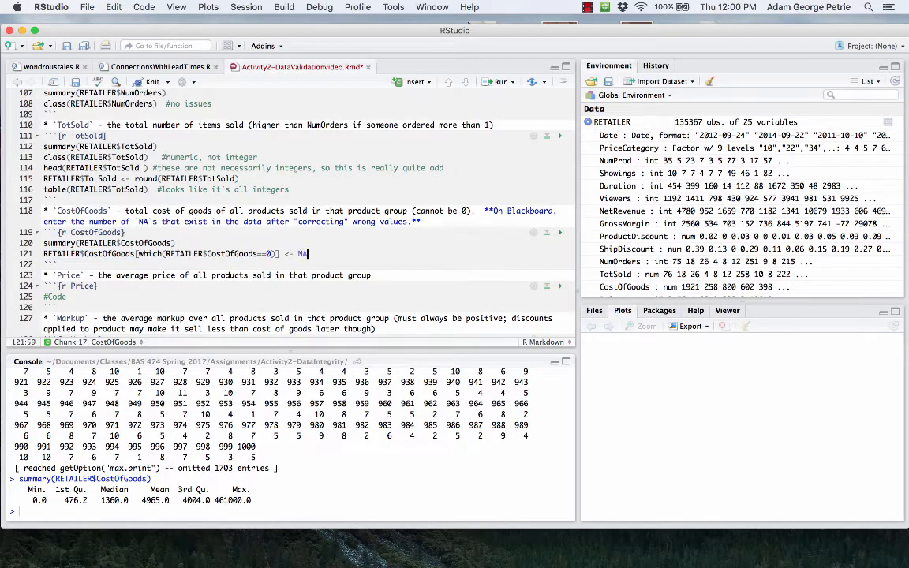
text( <- NA)
key(super+Return)
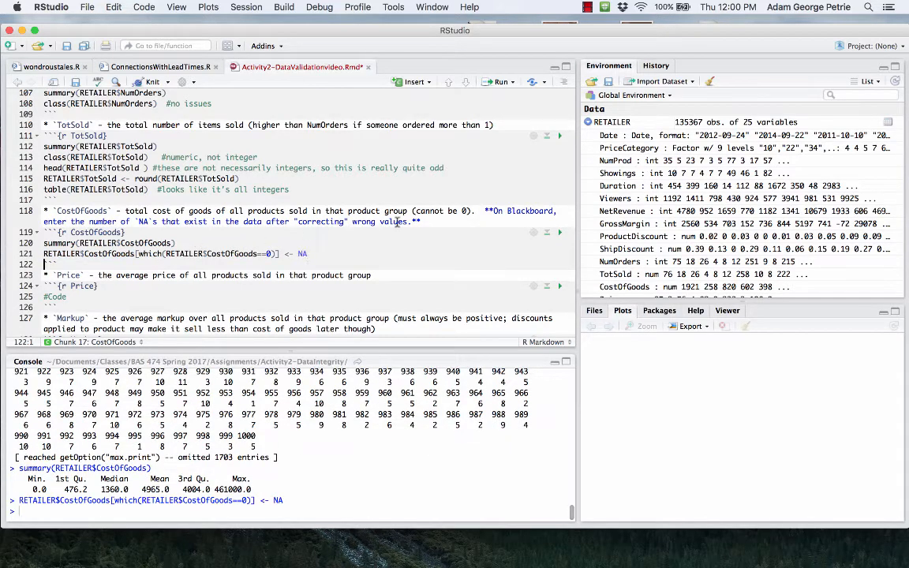
Repeat summary(RETAILER$CostOfGoods) below the NA assignment, run it and check the number of NA's.
key(Return)
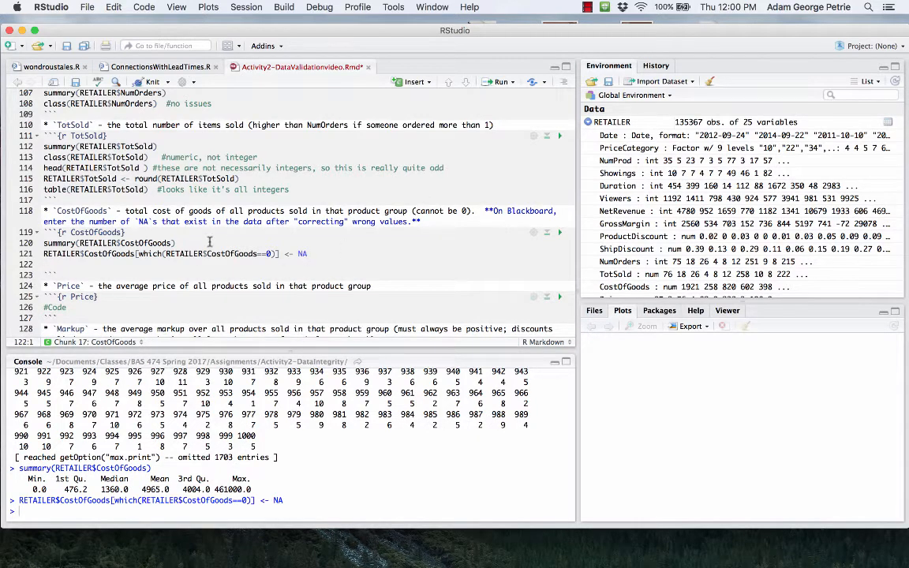
triple_click(164, 243)
key(super+c)
click(112, 266)
key(super+v)
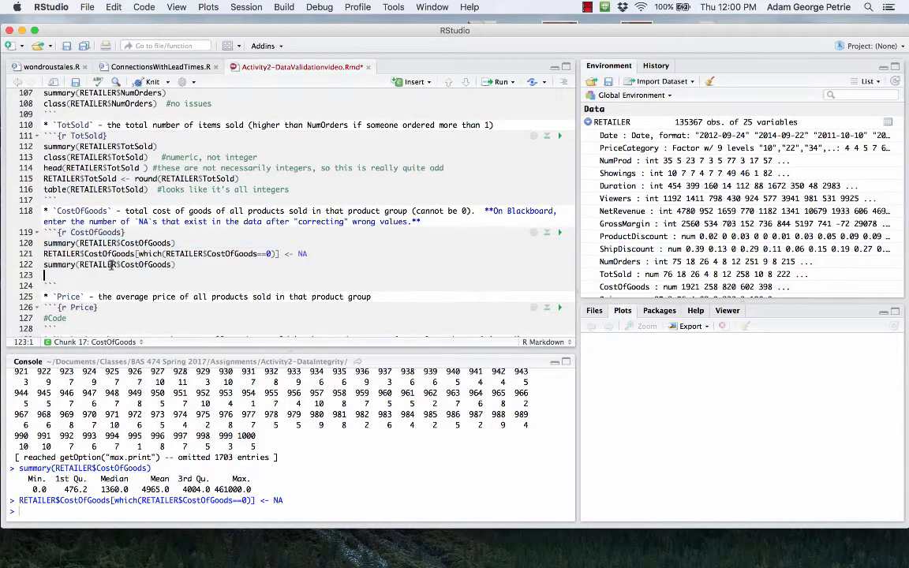
key(BackSpace)
key(super+Return)
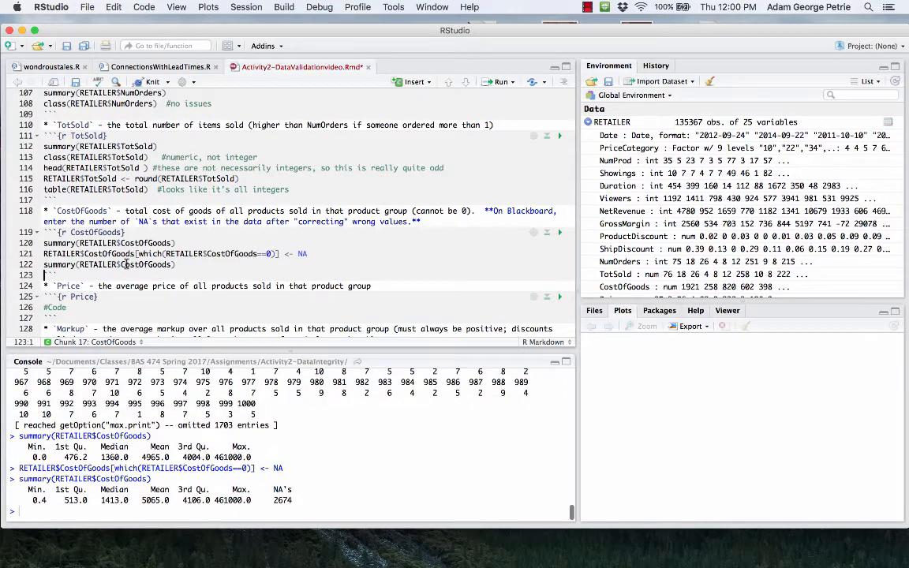
double_click(283, 500)
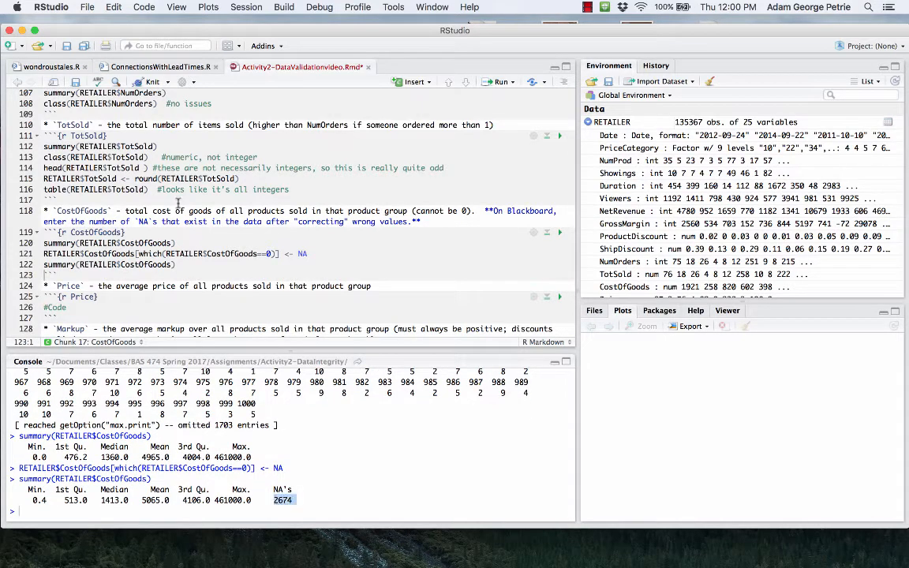
Replace the #Code placeholder in the Price chunk with summary(RETAILER$Price), run it and inspect the maximum.
scroll(148, 243, down, 5)
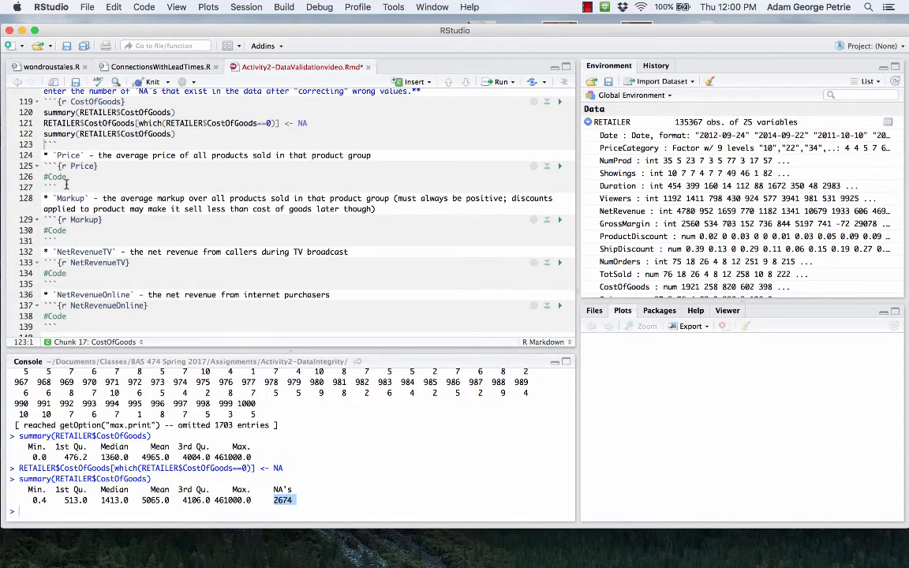
scroll(66, 184, up, 2)
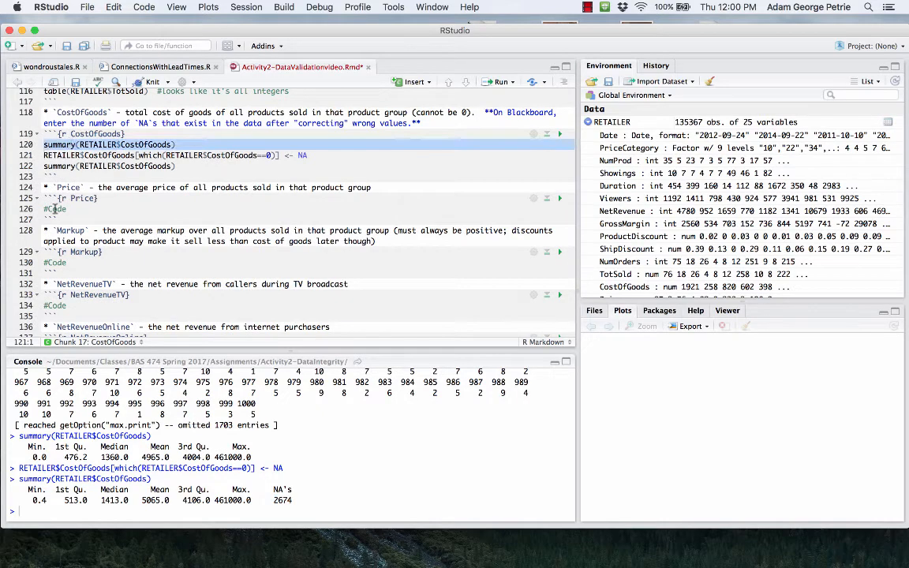
click(68, 209)
drag(68, 209, 32, 214)
key(super+v)
key(BackSpace)
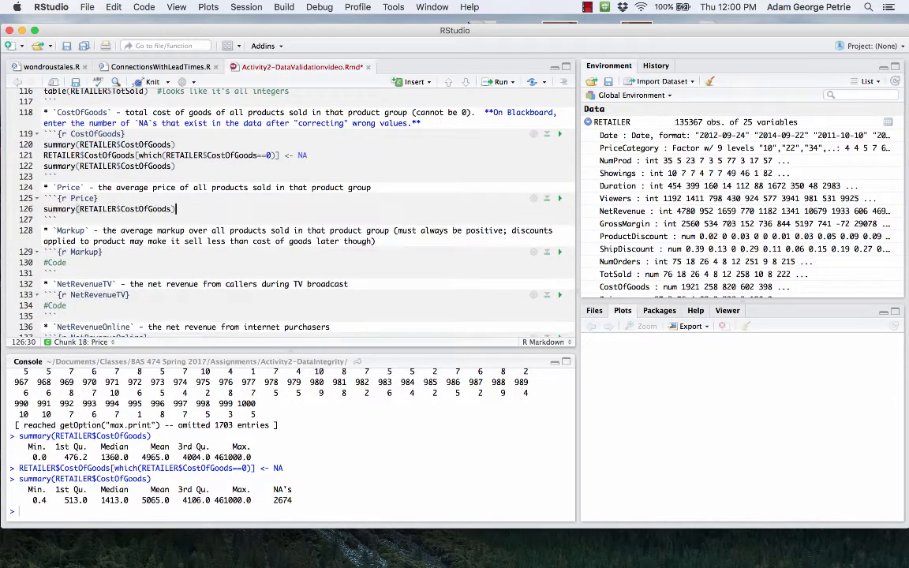
double_click(145, 209)
text(Price)
key(super+Return)
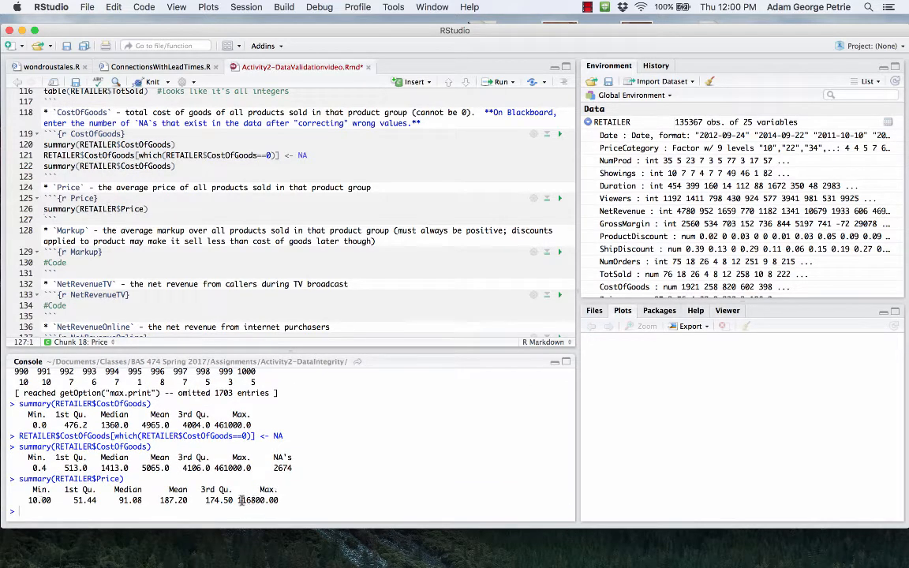
drag(237, 500, 278, 500)
click(80, 198)
double_click(256, 502)
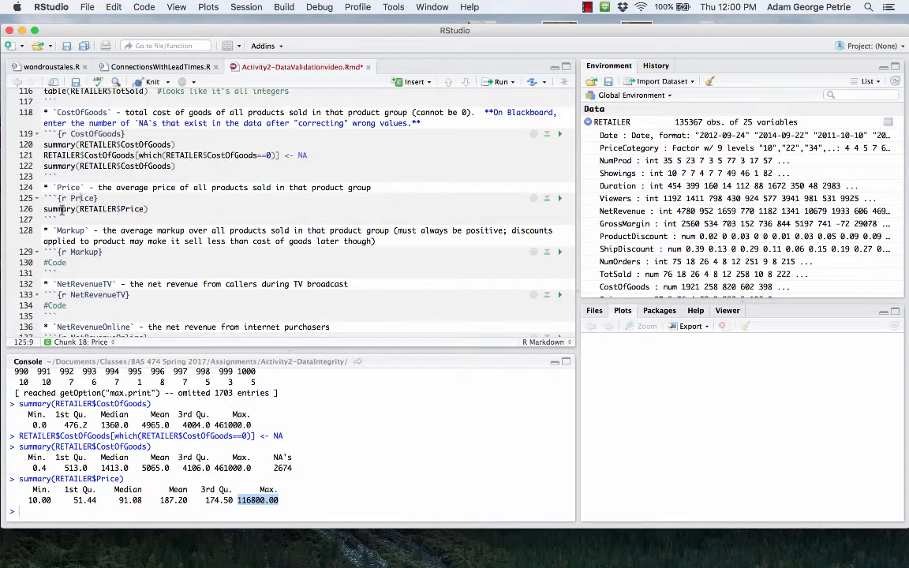
Add the comment "#looks ok, but a rather big value for the max" beside the Price summary.
click(109, 208)
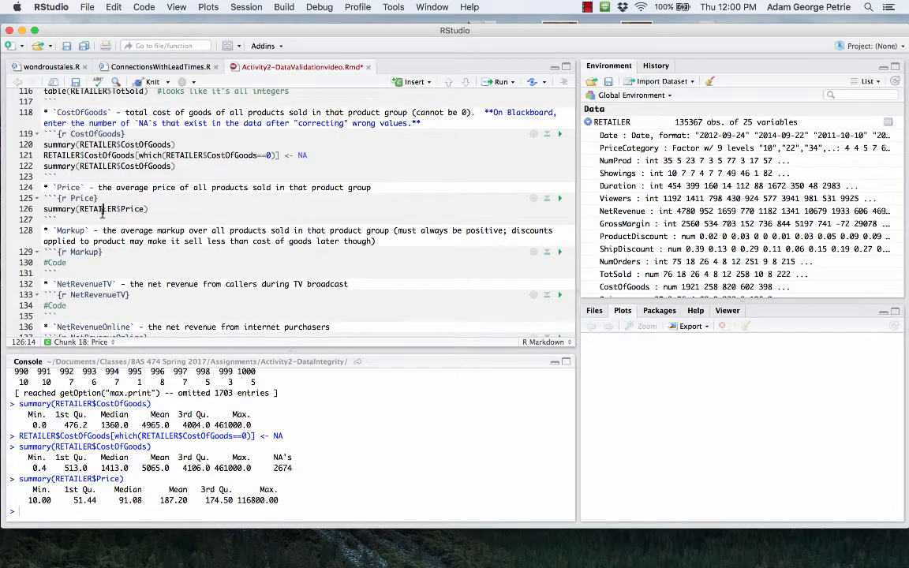
click(150, 206)
text(#looks ok, but )
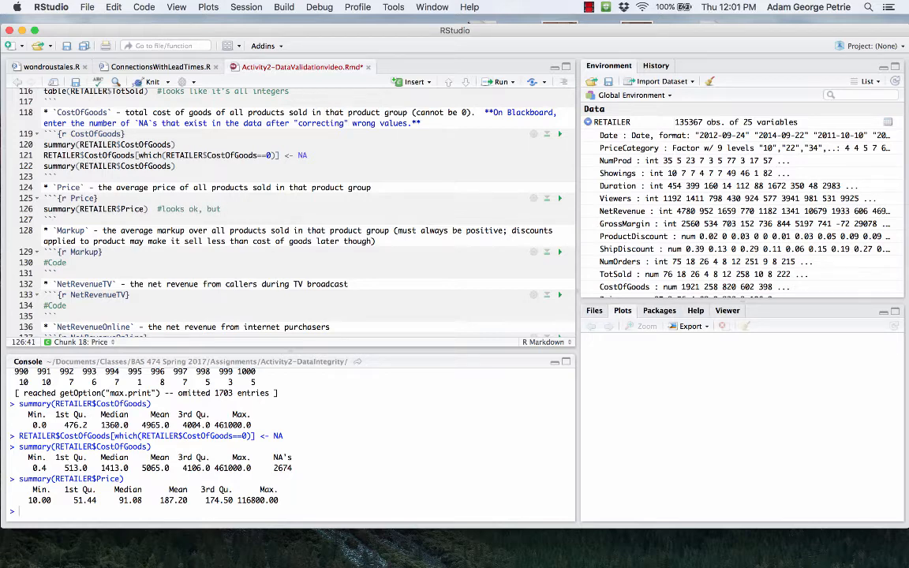
text(a rather big value for the max)
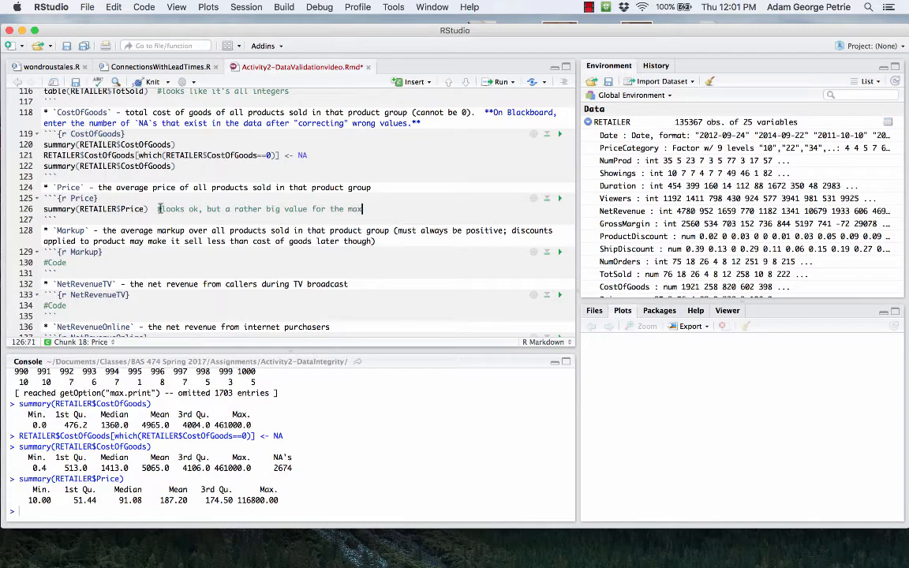
Replace the #Code placeholder in the Markup chunk with summary(RETAILER$Markup) and run it.
scroll(94, 221, down, 1)
scroll(93, 221, down, 2)
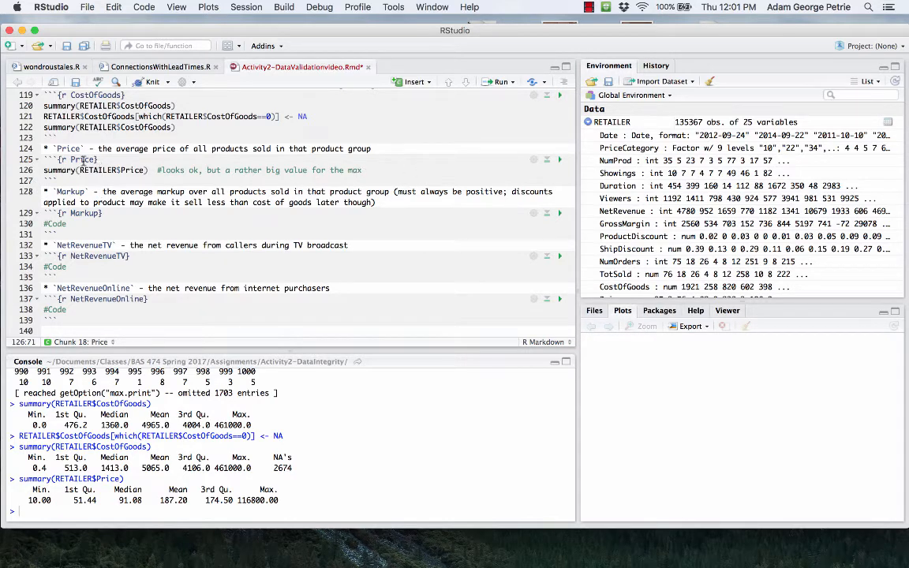
click(42, 170)
drag(41, 170, 147, 170)
click(66, 223)
shift+click(40, 224)
key(super+v)
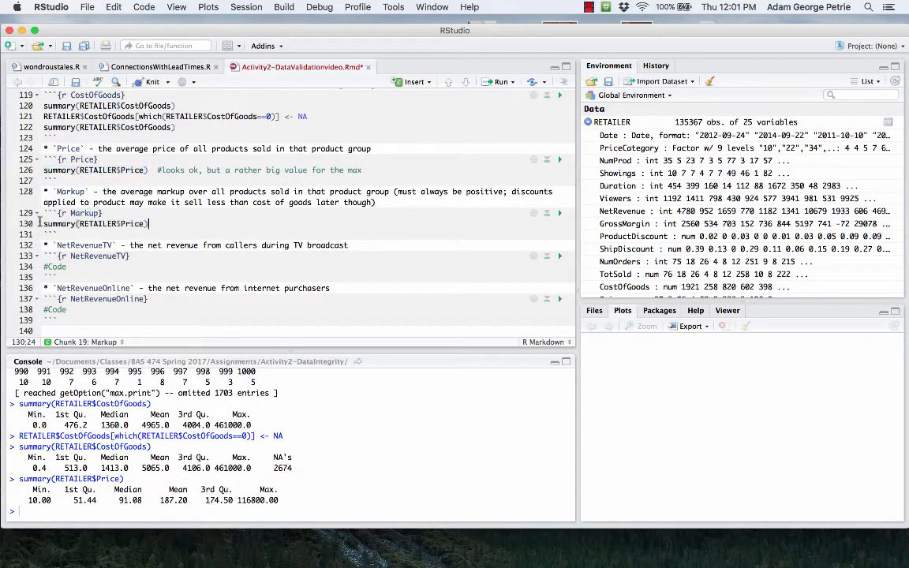
double_click(81, 212)
key(super+c)
double_click(138, 224)
key(super+v)
key(super+Return)
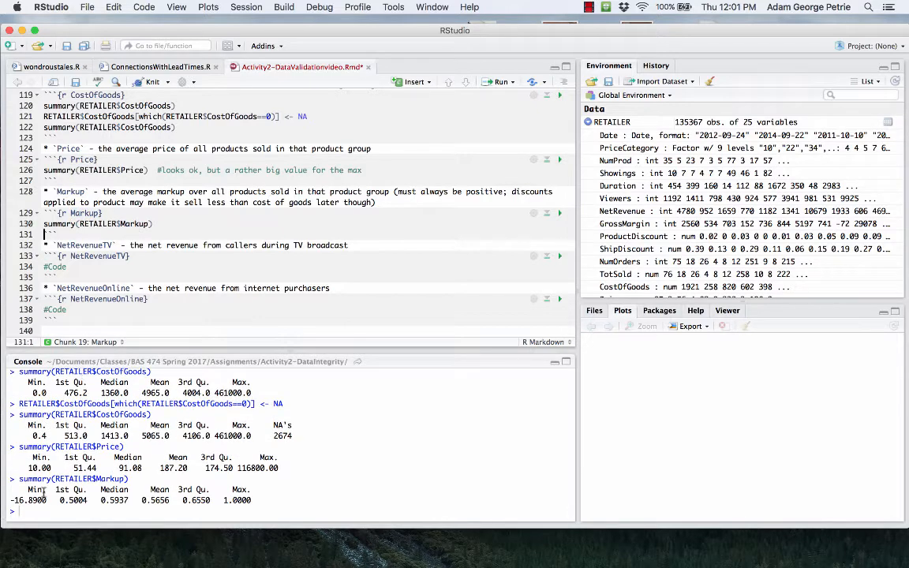
Copy the CostOfGoods NA assignment onto a new line below the Markup summary.
key(Return)
key(Up)
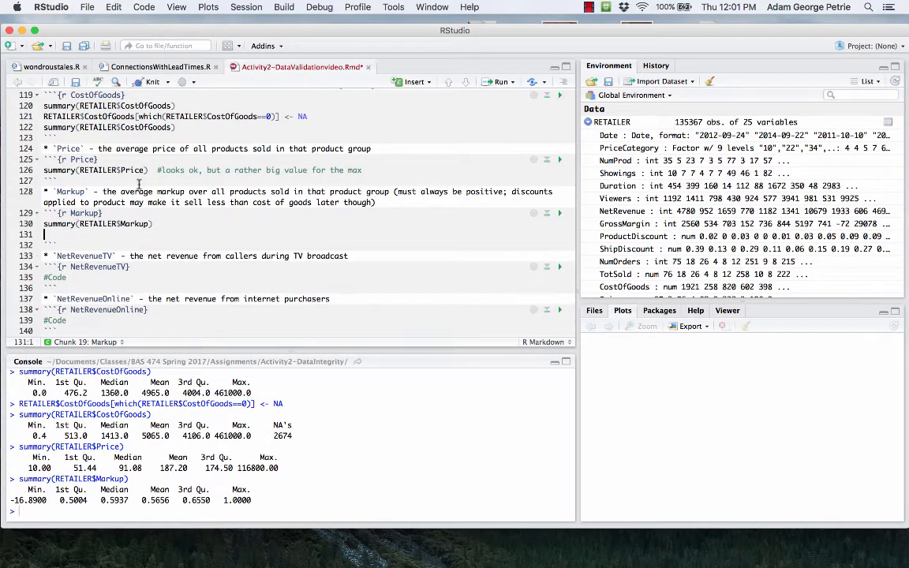
triple_click(41, 116)
key(super+c)
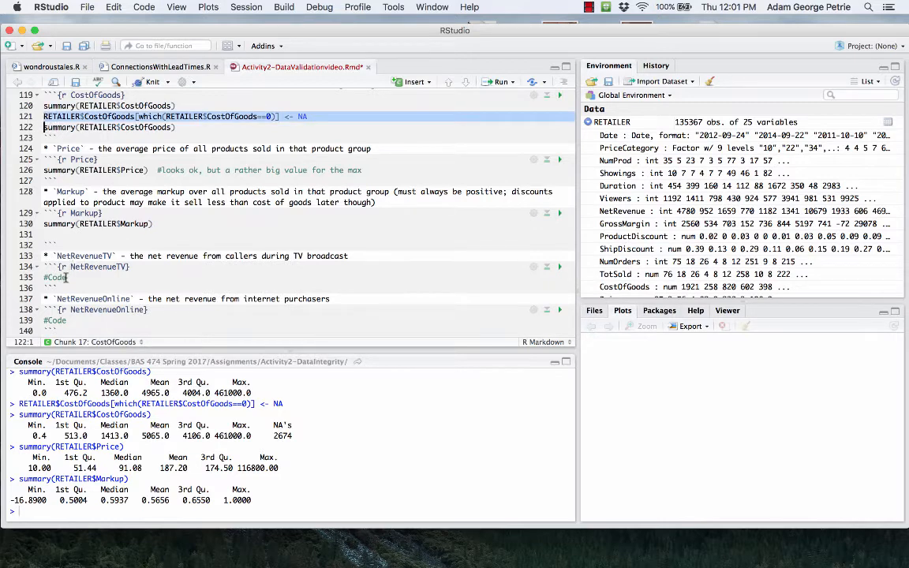
click(59, 234)
key(super+v)
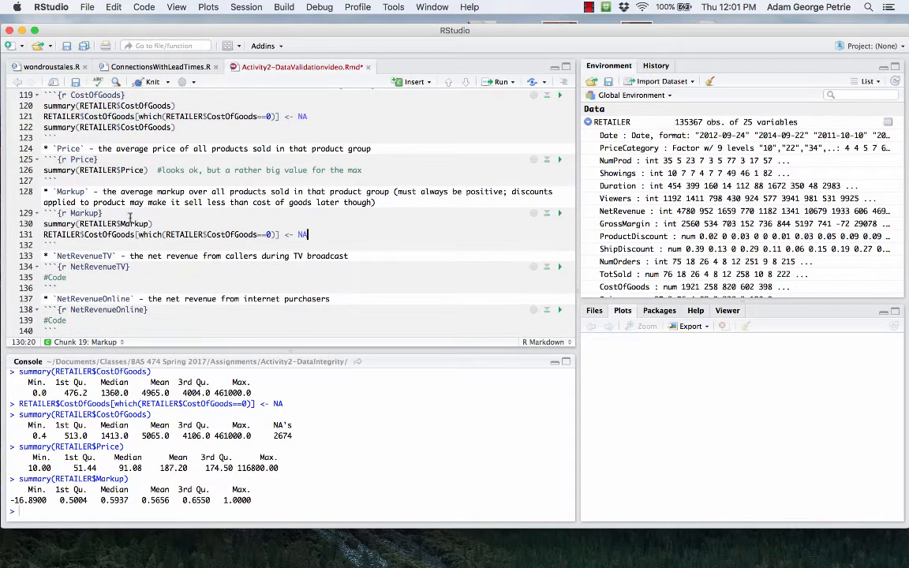
Replace both CostOfGoods references in the copied assignment with Markup.
double_click(133, 223)
key(super+c)
double_click(107, 235)
key(super+v)
drag(44, 234, 115, 234)
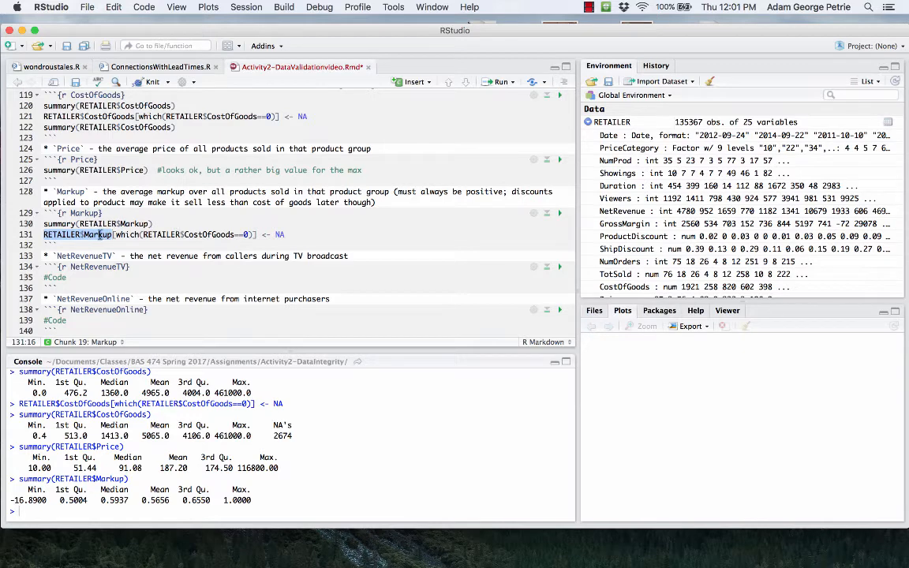
double_click(88, 235)
double_click(221, 234)
key(super+v)
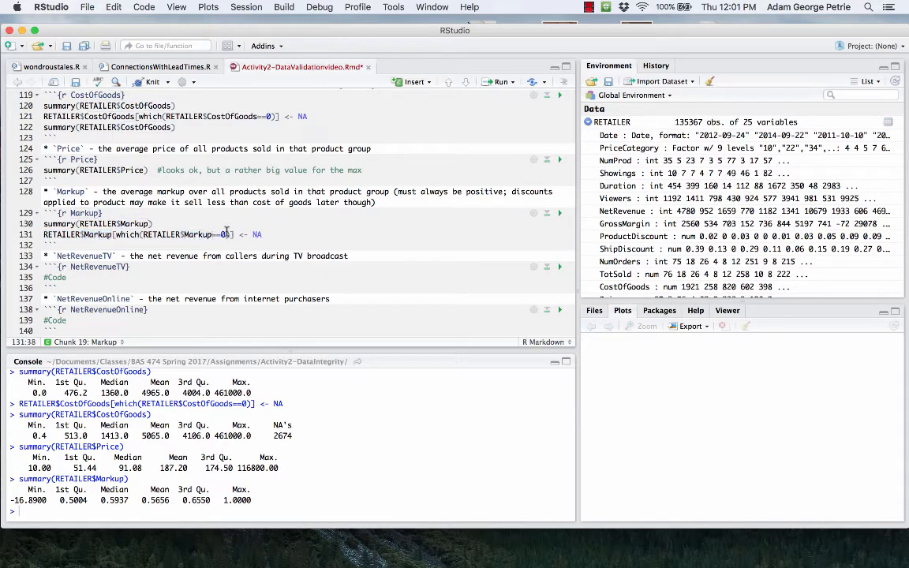
Change the Markup assignment's condition to <0, run it and rerun summary(RETAILER$Markup).
key(BackSpace)
key(BackSpace)
key(BackSpace)
text(<0)
key(Right)
key(super+Return)
click(139, 234)
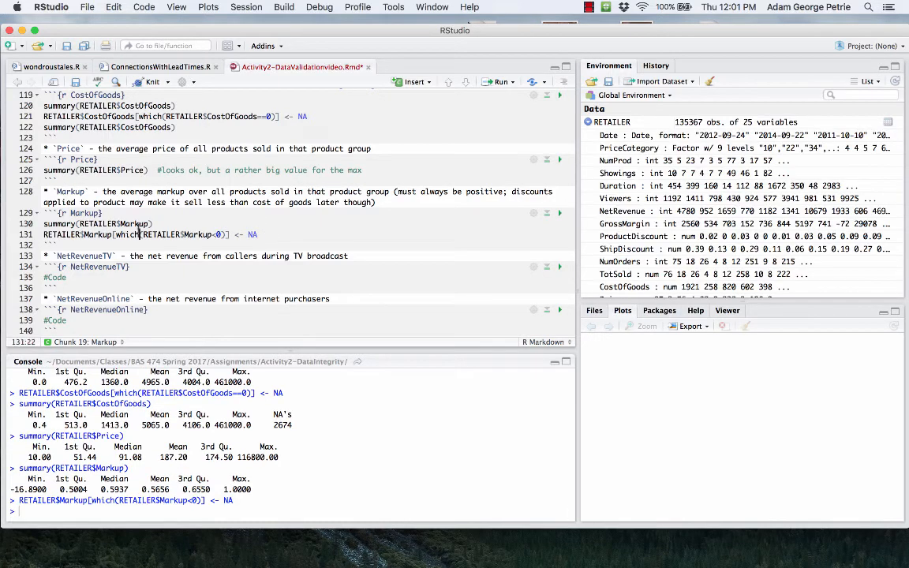
key(super+Return)
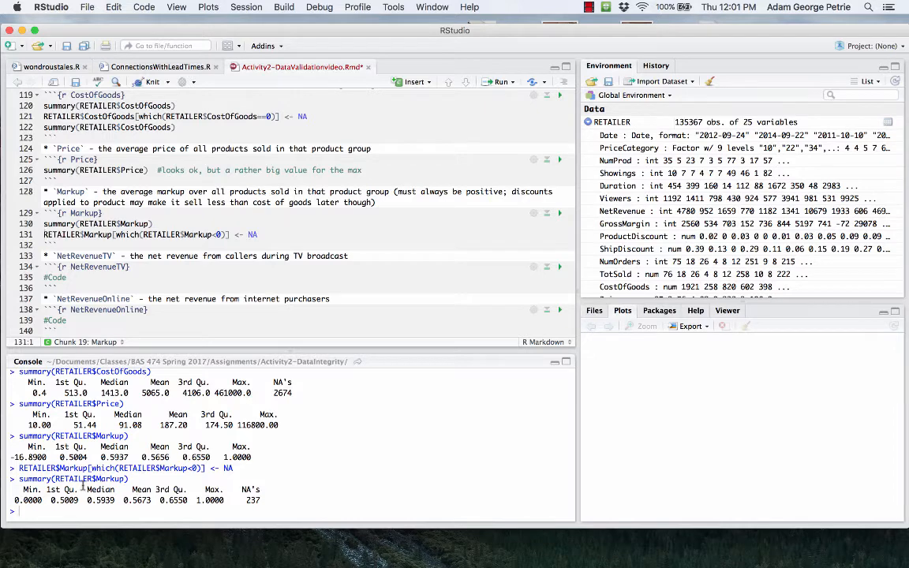
Replace the #Code placeholder in the NetRevenueTV chunk with summary(RETAILER$NetRevenueTV) and run it.
click(157, 256)
scroll(157, 256, down, 3)
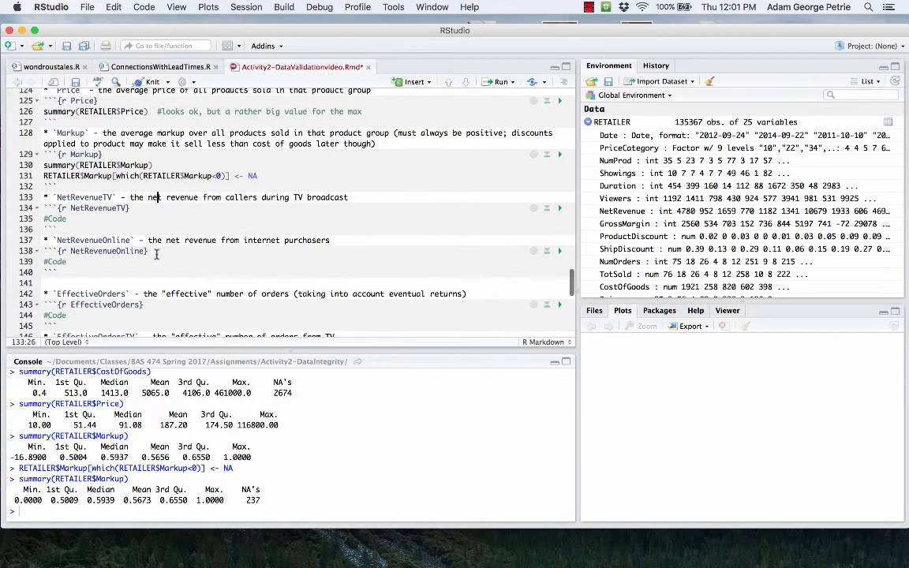
triple_click(40, 162)
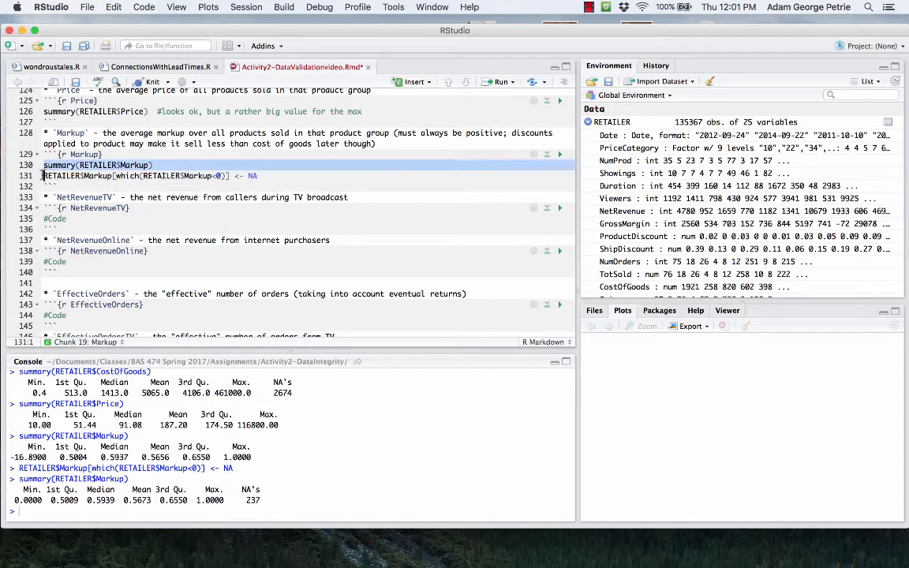
triple_click(44, 219)
key(super+v)
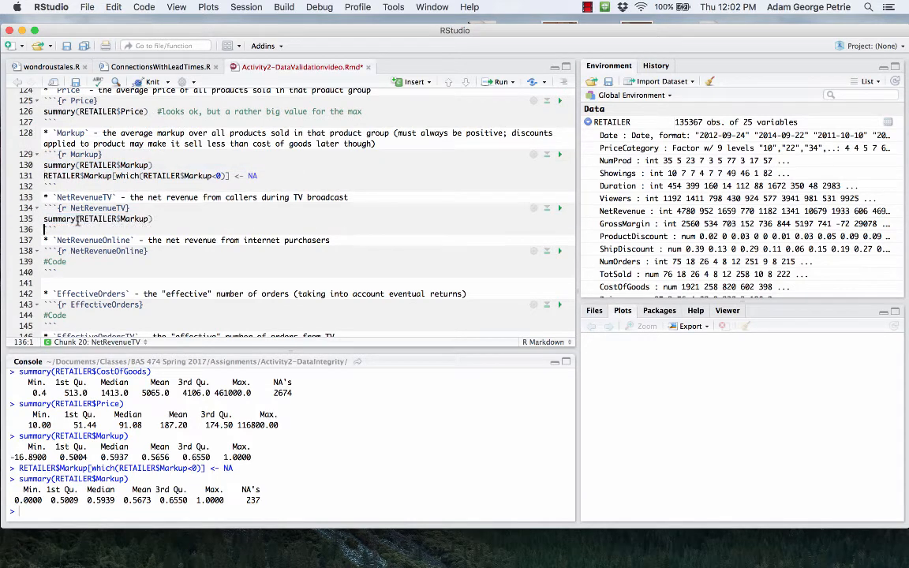
double_click(93, 197)
key(super+c)
double_click(139, 219)
key(super+v)
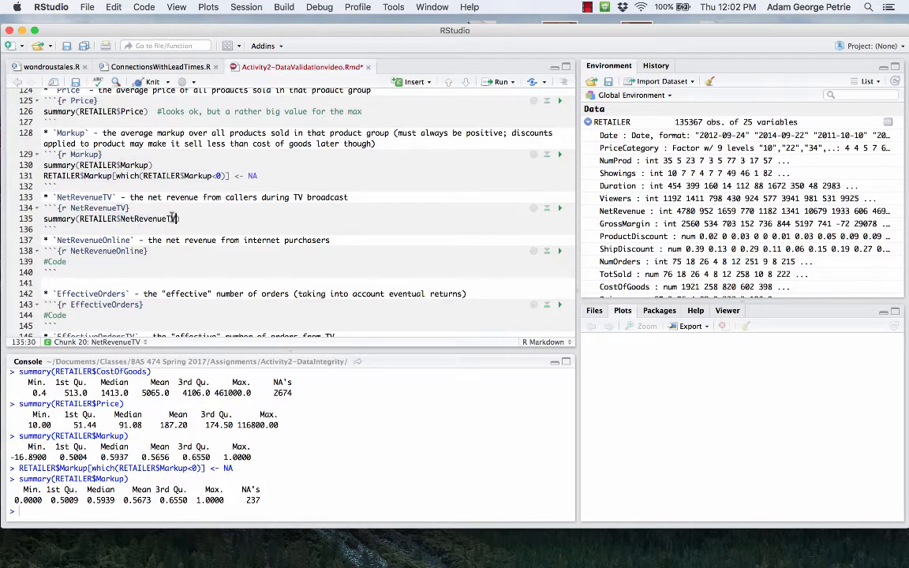
key(super+Return)
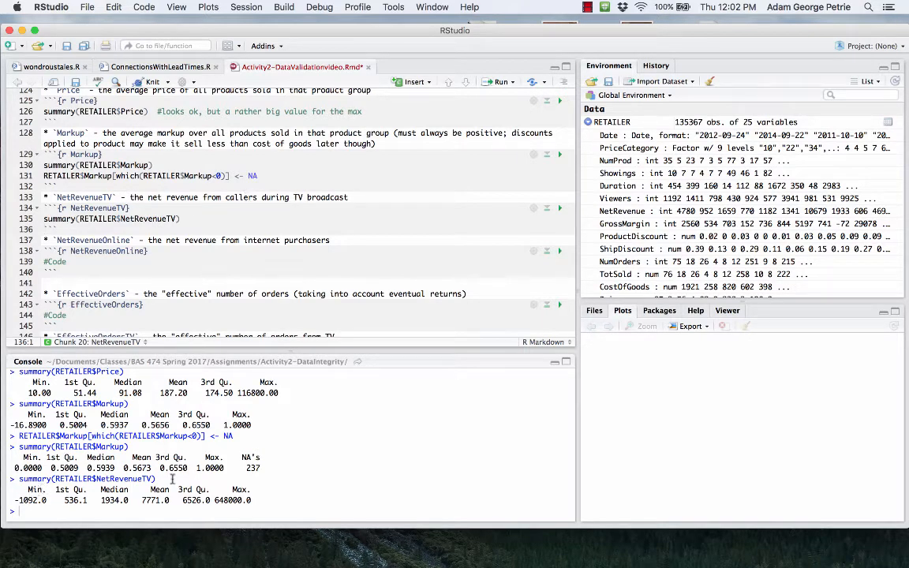
Comment the NetRevenueTV summary with #no issues and copy the summary call over the #Code placeholder in the NetRevenueOnline chunk.
click(182, 218)
text(#no issues)
click(43, 219)
drag(42, 219, 182, 219)
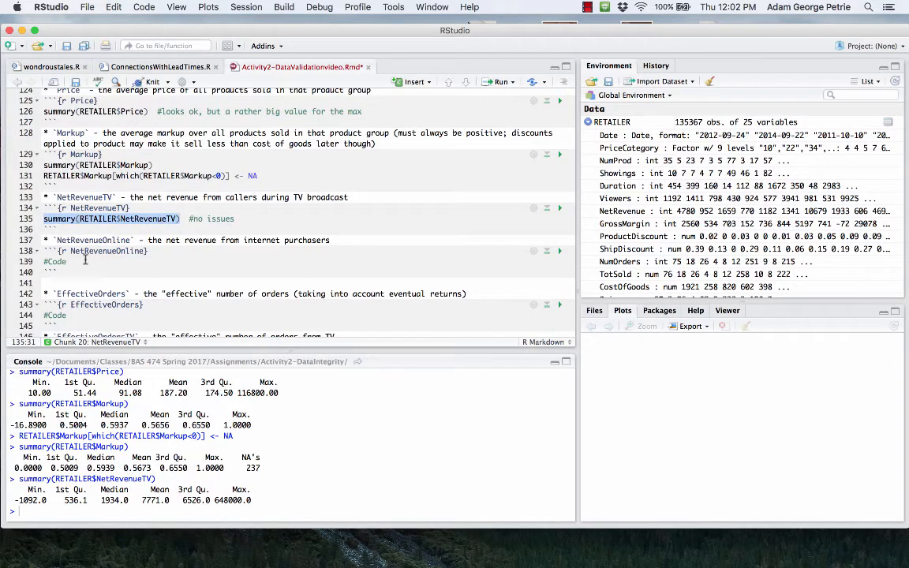
key(super+c)
drag(84, 262, 44, 261)
key(super+v)
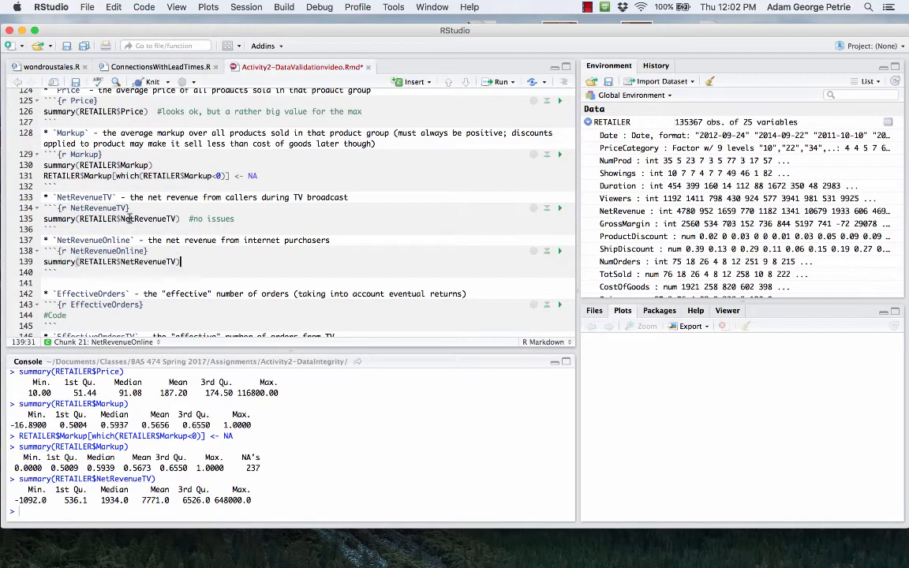
Change the copied summary's column to NetRevenueOnline and run the line.
double_click(94, 250)
key(super+c)
double_click(146, 262)
key(super+v)
key(super+Return)
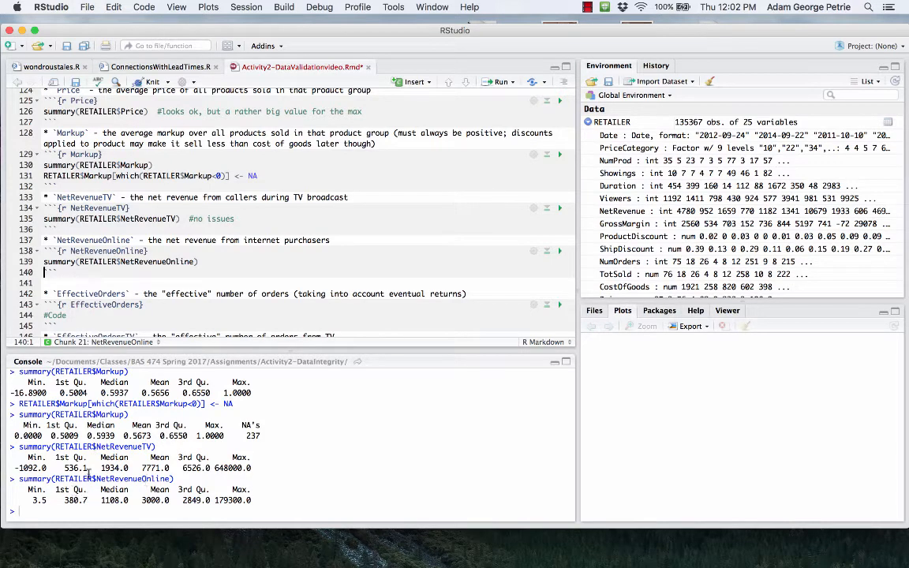
Comment the NetRevenueOnline summary with #no issues and copy the summary call over the #Code placeholder in the EffectiveOrders chunk.
click(204, 261)
text(#no issues)
scroll(38, 187, down, 3)
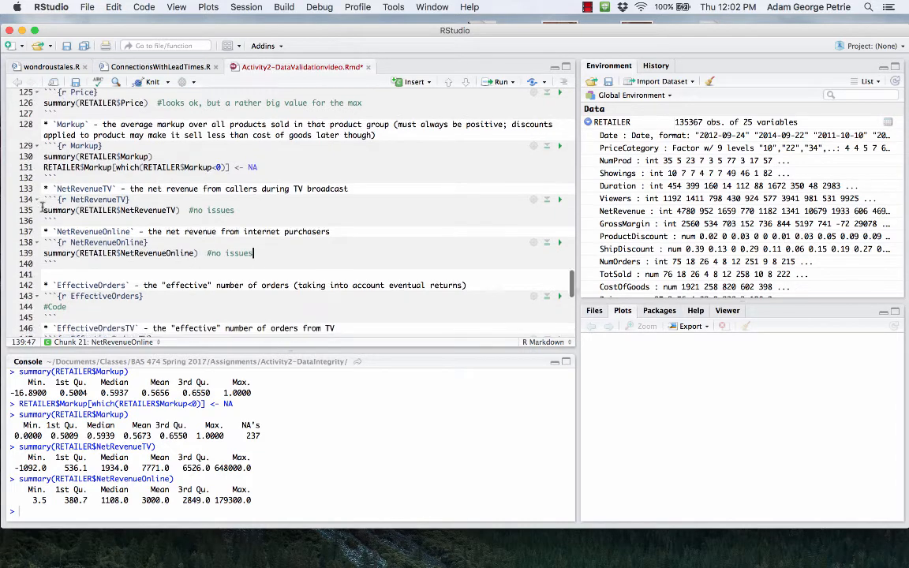
click(42, 175)
drag(42, 176, 203, 175)
key(ctrl+c)
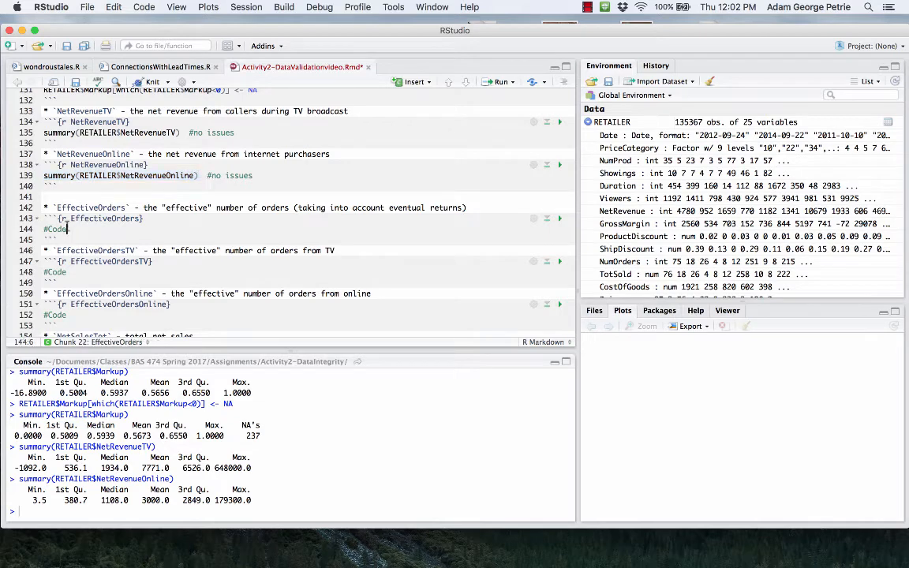
drag(81, 228, 43, 229)
key(ctrl+v)
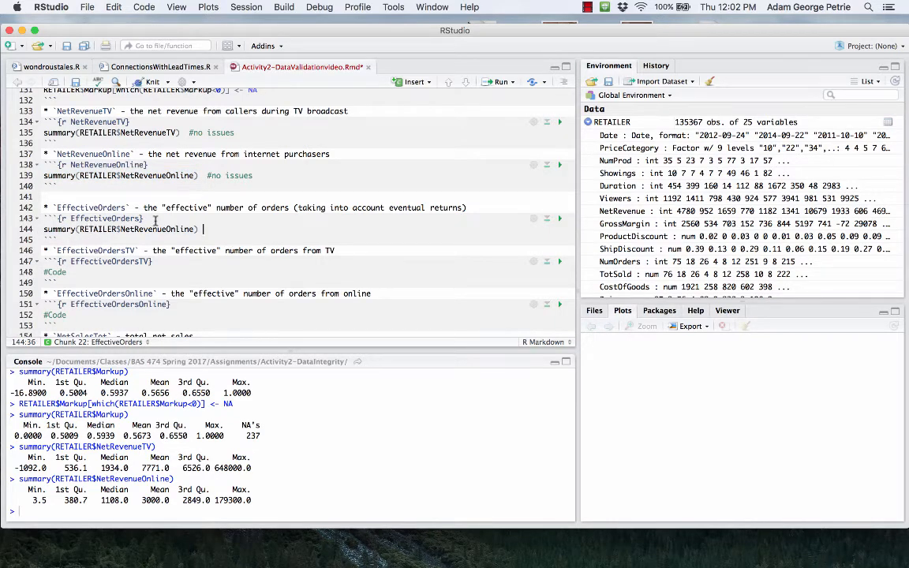
Change the copied summary's column to EffectiveOrders, run the line and check its output.
double_click(134, 218)
double_click(151, 229)
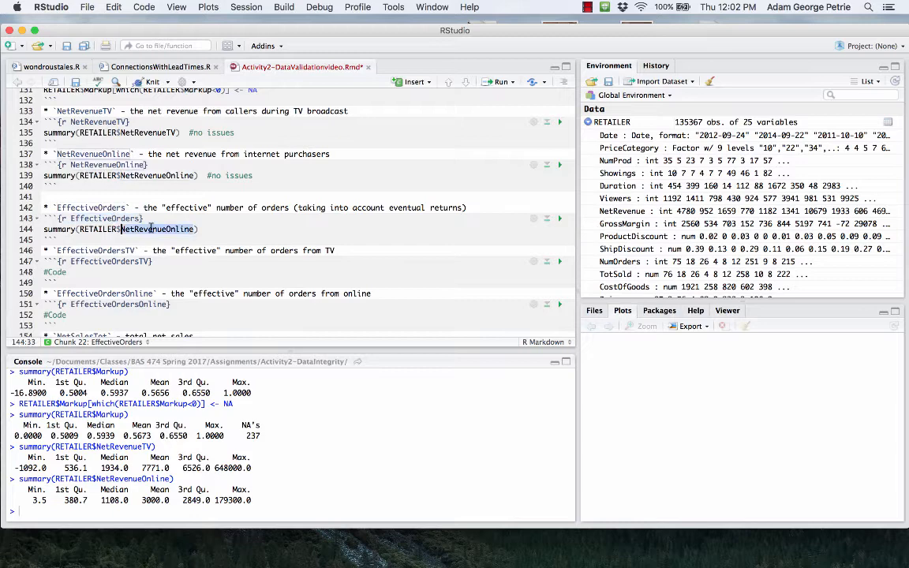
key(ctrl+v)
key(super+Return)
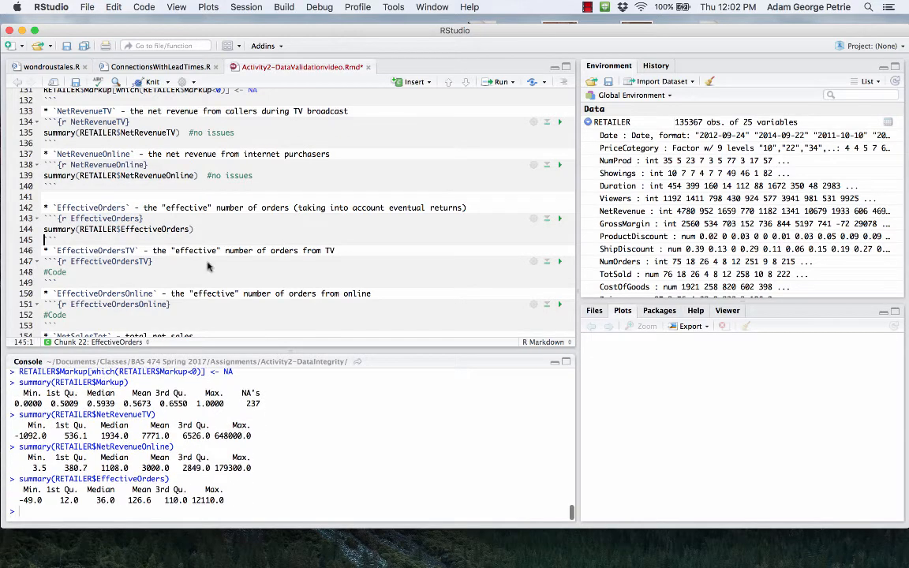
triple_click(77, 490)
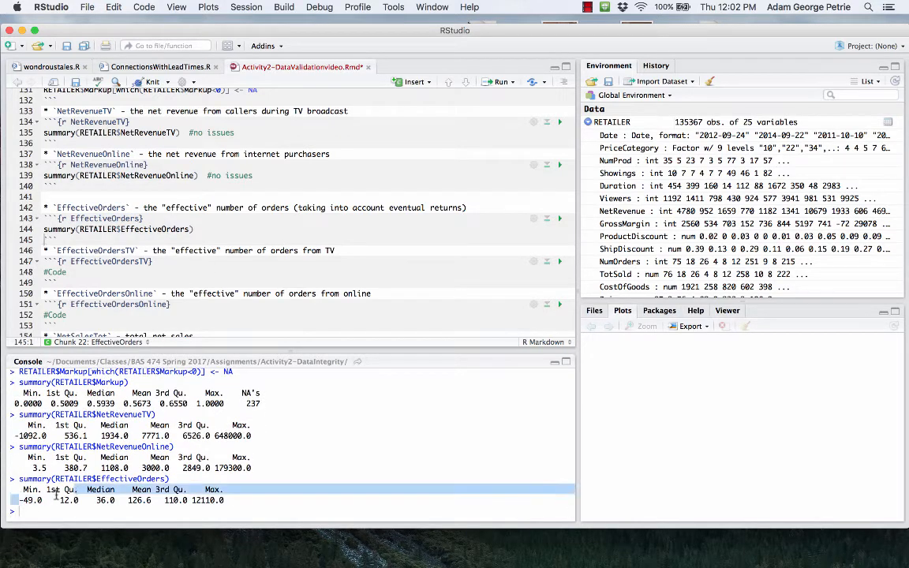
Begin a new line below the EffectiveOrders summary with RETAILER$EffectiveOrders[which()].
click(234, 230)
key(Return)
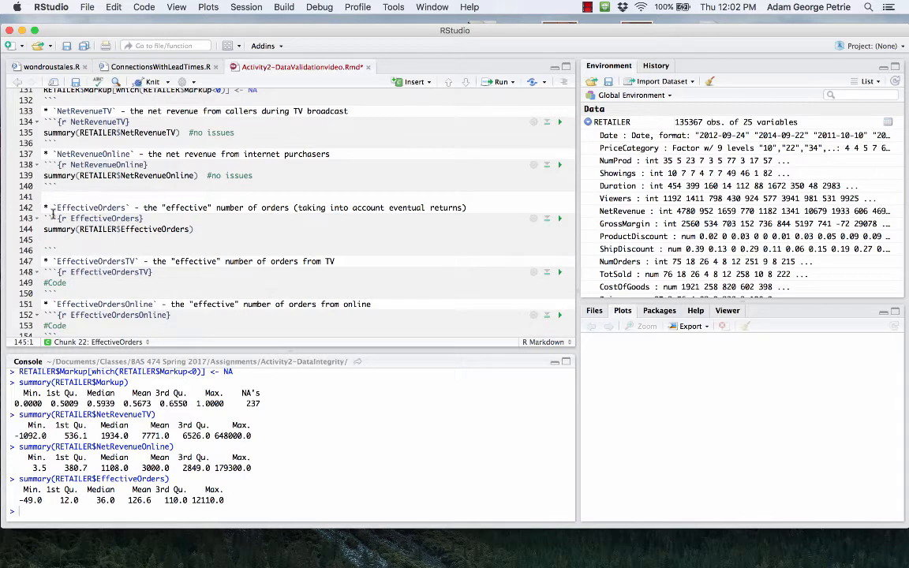
drag(80, 229, 187, 229)
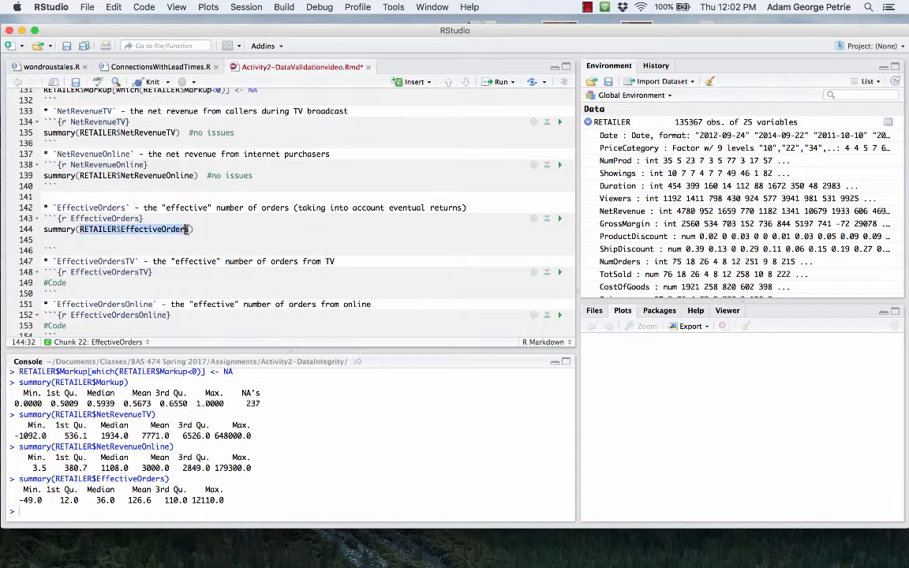
key(super+c)
click(88, 240)
key(super+v)
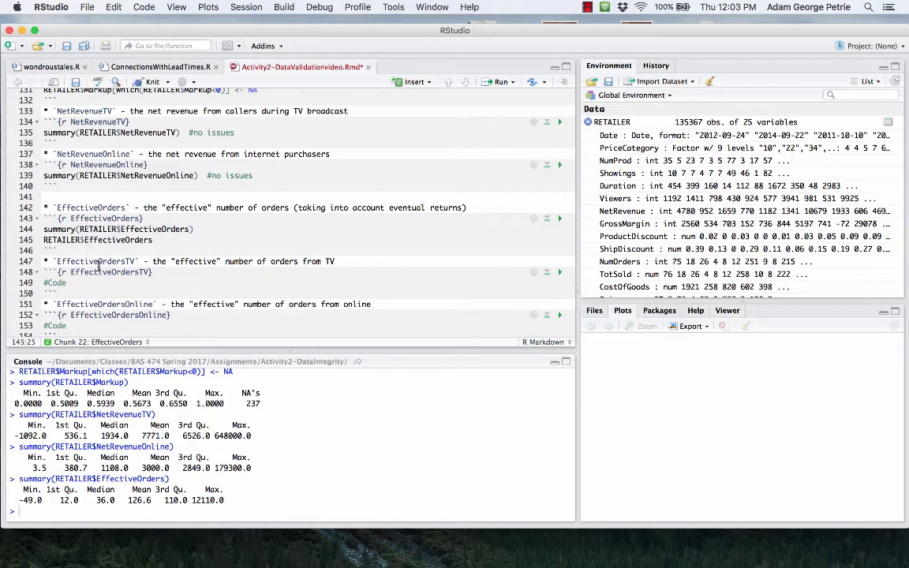
text([which()
Complete the which() condition with RETAILER$EffectiveOrders<0, assign NA, run the line and rerun the EffectiveOrders summary.
drag(79, 229, 190, 229)
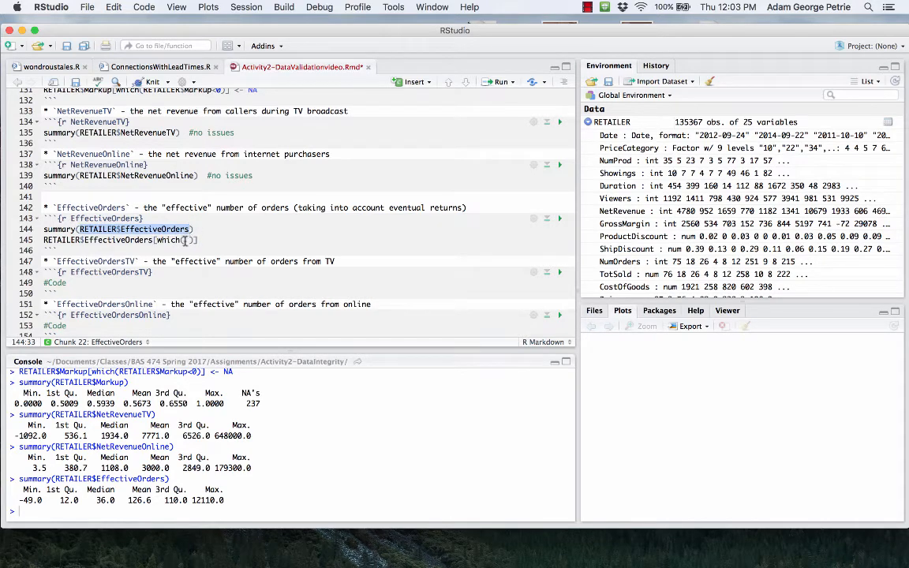
key(super+c)
click(183, 240)
key(super+v)
text(<0))
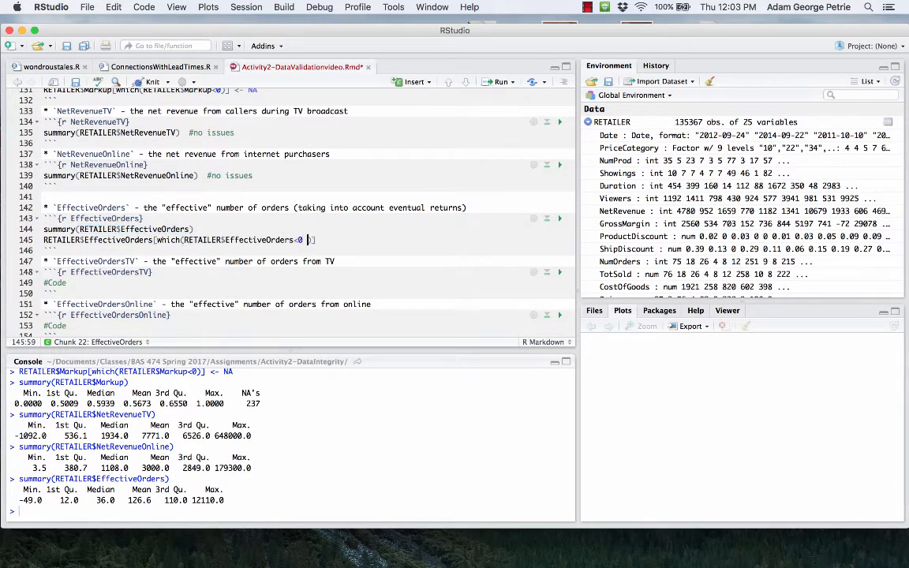
text(] <- NA)
key(super+Return)
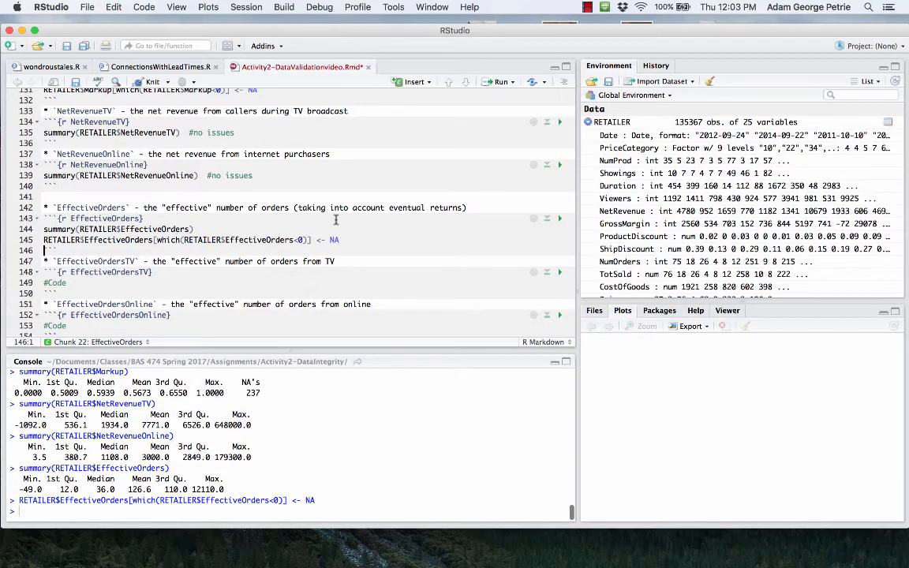
click(317, 227)
key(super+Return)
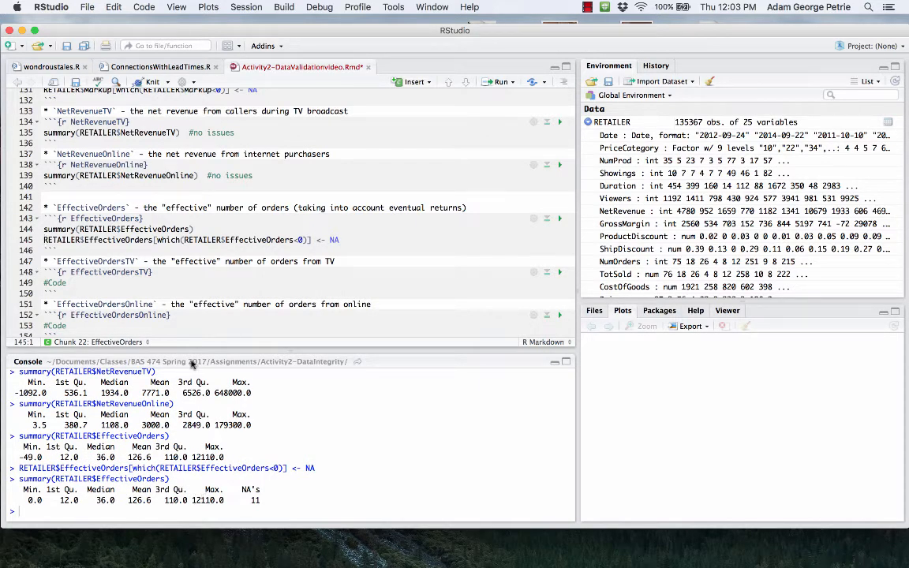
Add class(RETAILER$EffectiveOrders) below the NA assignment and run it.
click(353, 239)
key(Return)
text(class( ))
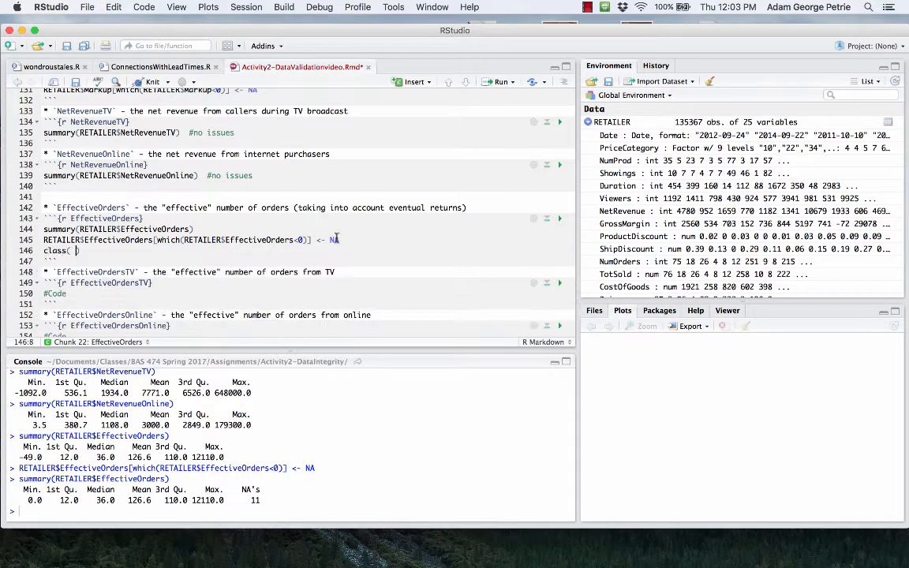
drag(80, 230, 186, 229)
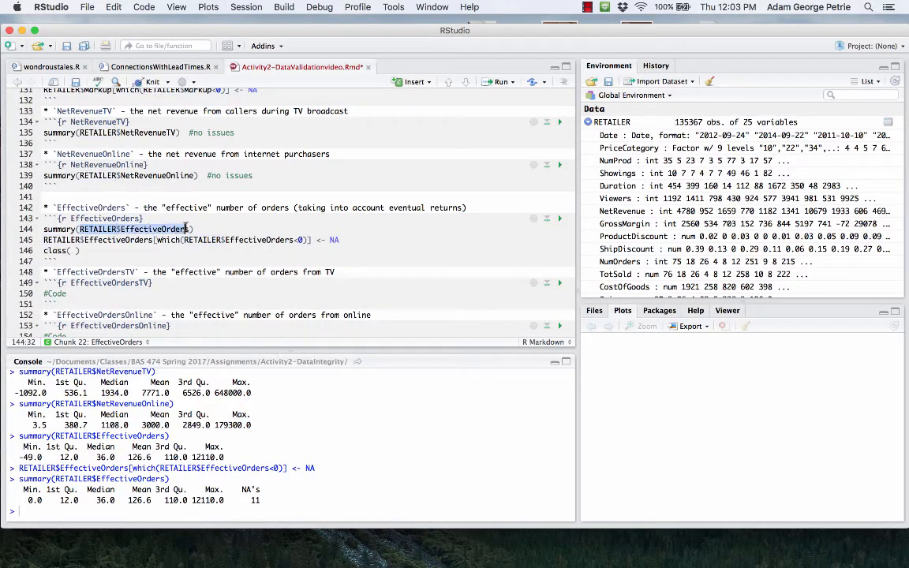
key(super+c)
click(70, 250)
key(super+v)
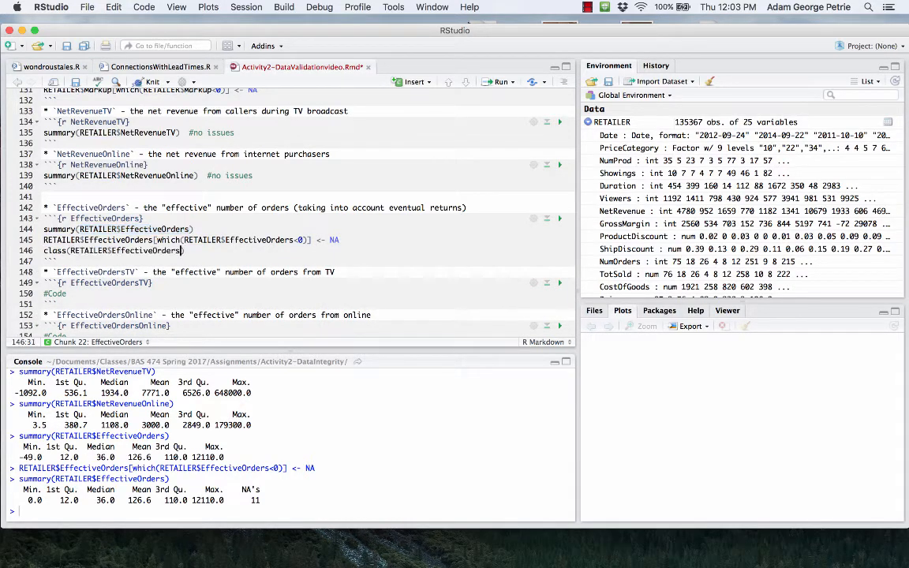
key(super+Return)
Copy the three EffectiveOrders code lines over the #Code placeholder in the EffectiveOrdersTV chunk.
scroll(158, 180, down, 3)
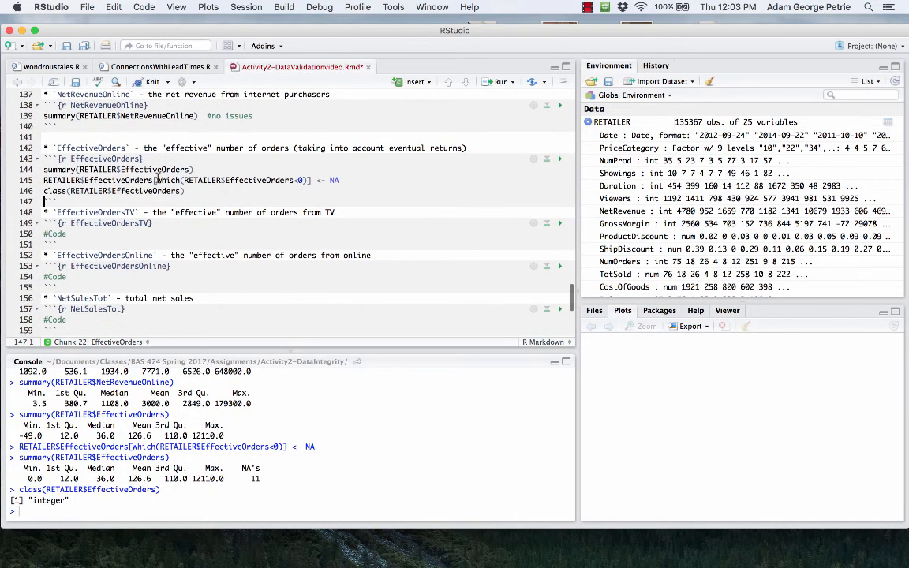
scroll(157, 180, down, 3)
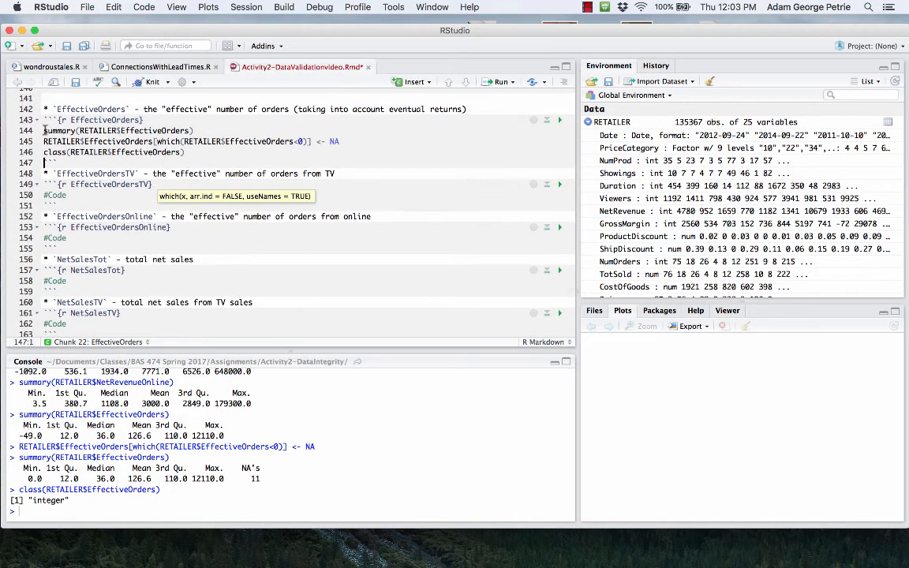
drag(44, 130, 43, 160)
key(super+c)
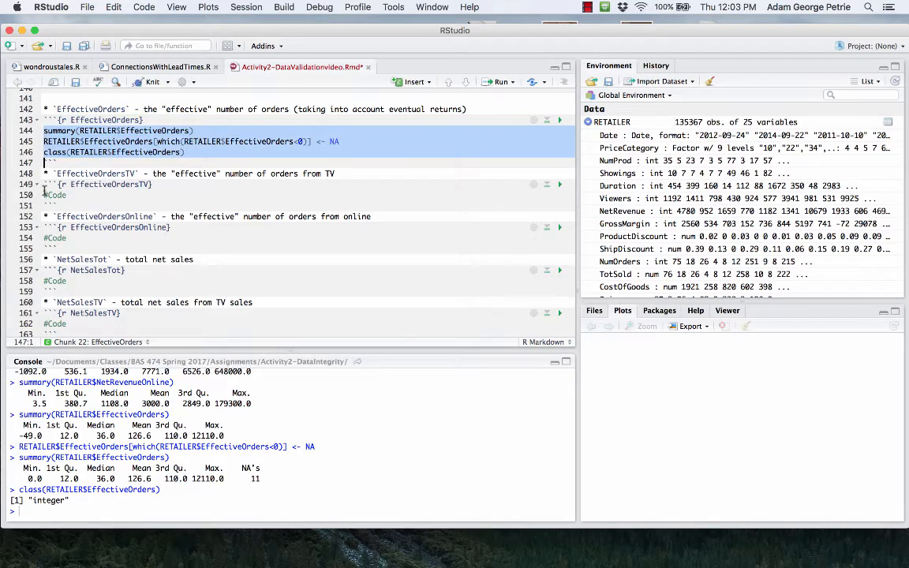
drag(44, 196, 44, 205)
key(super+v)
Change the copied summary's column to EffectiveOrdersTV and run the line.
click(90, 173)
double_click(90, 173)
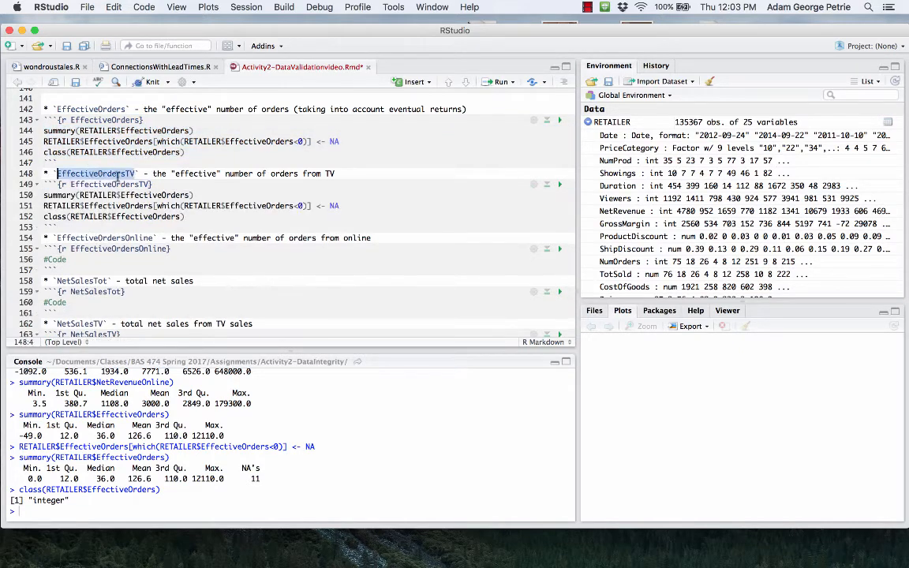
key(super+c)
double_click(143, 195)
key(super+v)
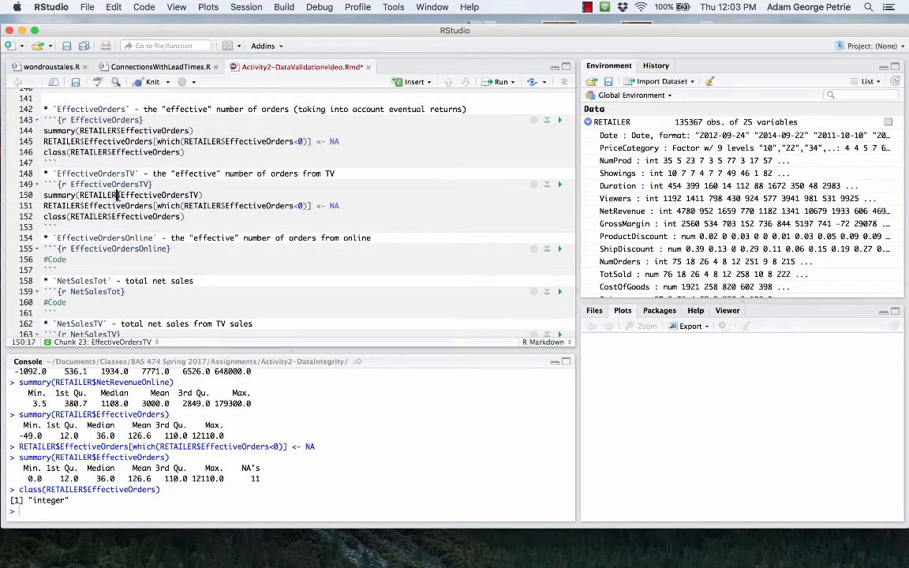
key(super+Return)
Replace both EffectiveOrders references in the EffectiveOrdersTV chunk's NA assignment with EffectiveOrdersTV and run it.
double_click(120, 195)
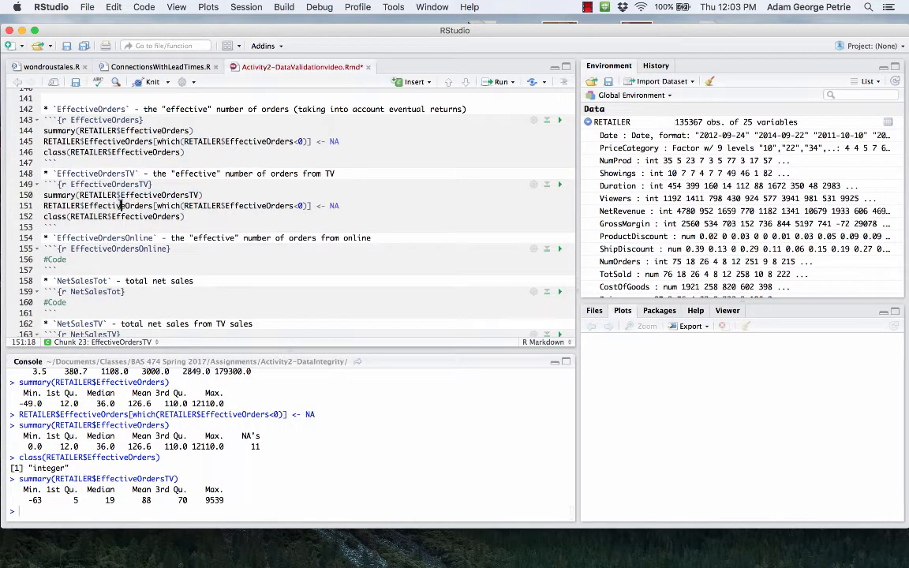
double_click(118, 206)
key(super+v)
double_click(269, 206)
key(super+v)
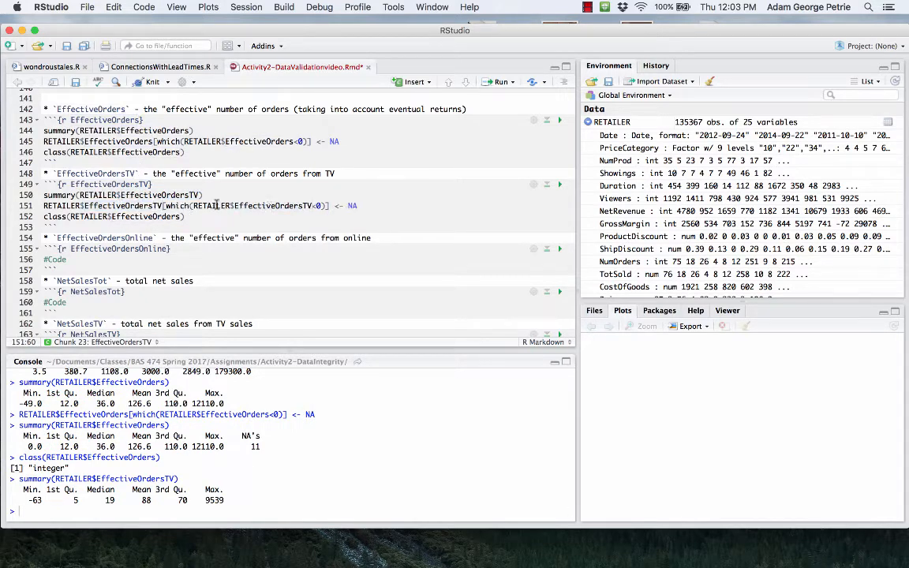
key(super+Return)
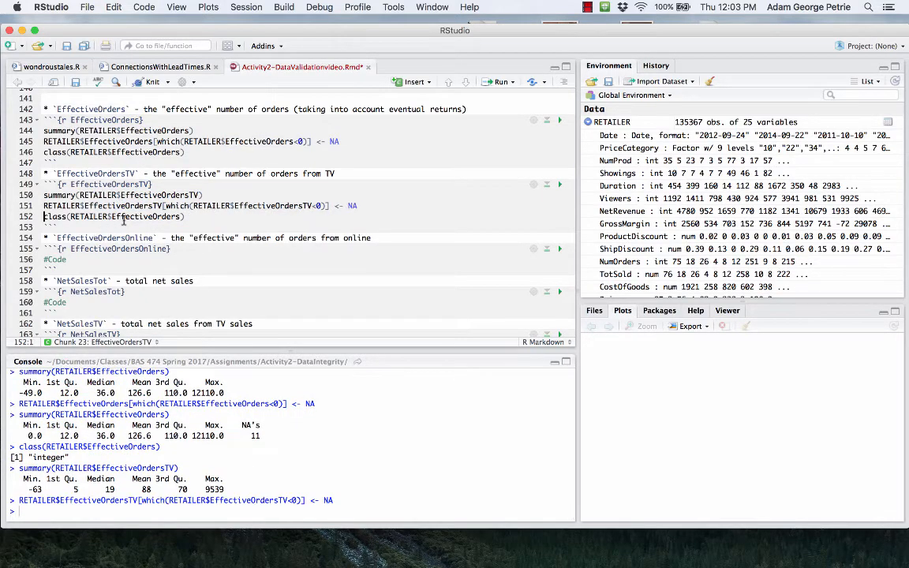
Change the class check in the EffectiveOrdersTV chunk to RETAILER$EffectiveOrdersTV and run it.
double_click(132, 195)
key(super+c)
double_click(133, 217)
key(super+v)
click(144, 216)
key(super+Return)
Copy the three EffectiveOrdersTV code lines over the #Code placeholder in the EffectiveOrdersOnline chunk.
scroll(144, 207, down, 3)
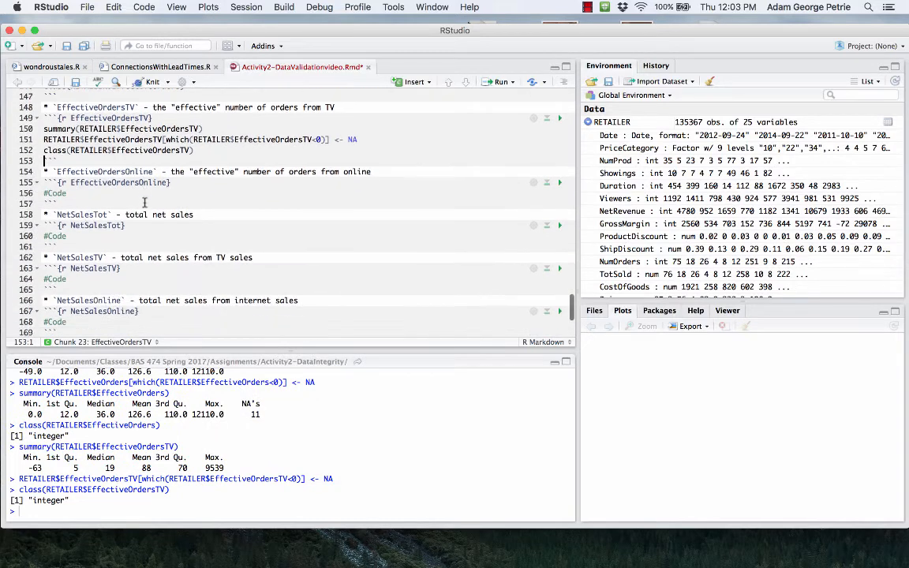
scroll(145, 202, up, 1)
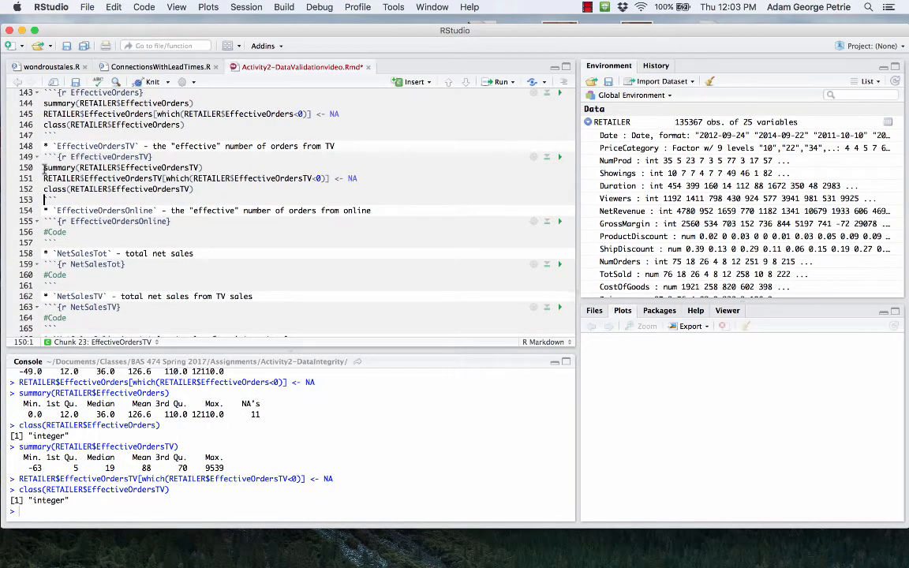
drag(41, 168, 39, 199)
key(super+c)
triple_click(98, 231)
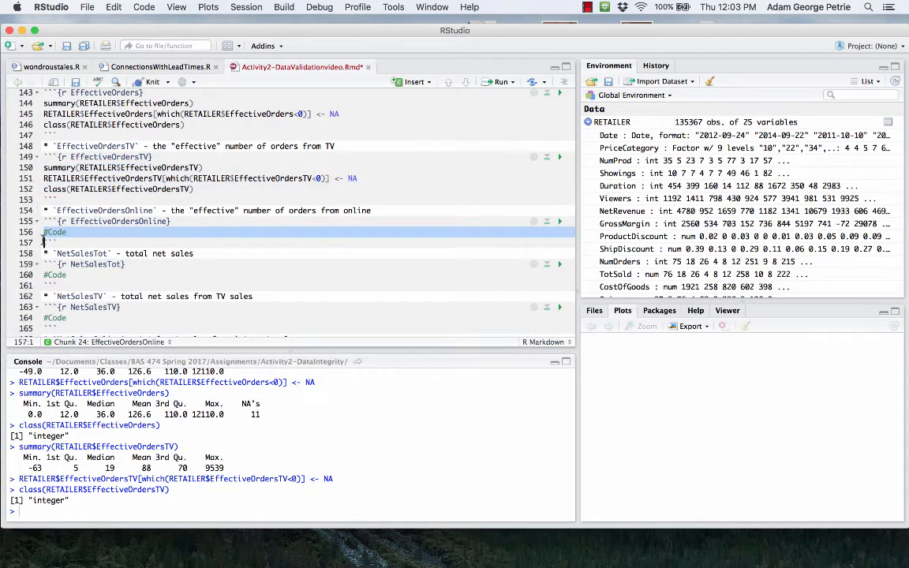
key(super+v)
Change the copied summary's column to EffectiveOrdersOnline and run the line.
double_click(98, 222)
key(super+c)
double_click(155, 232)
key(super+v)
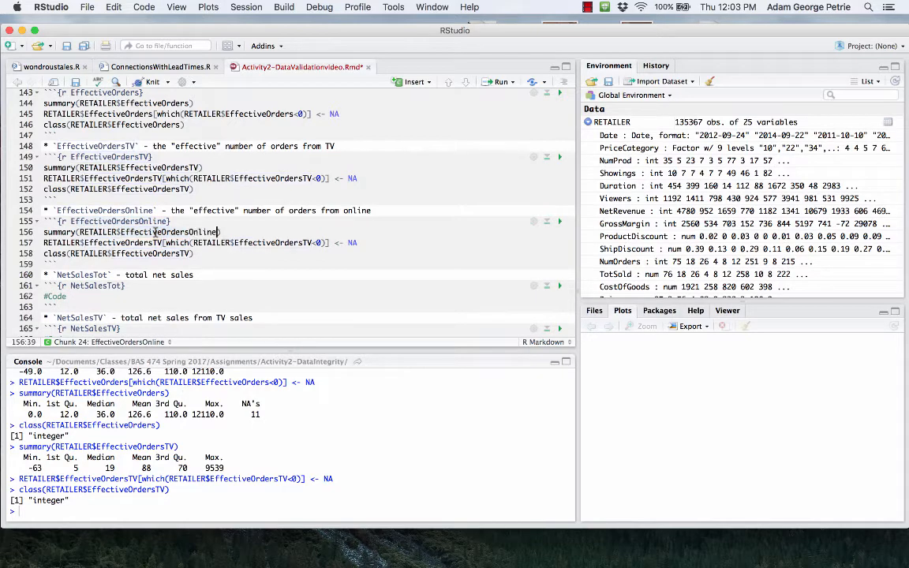
key(super+Return)
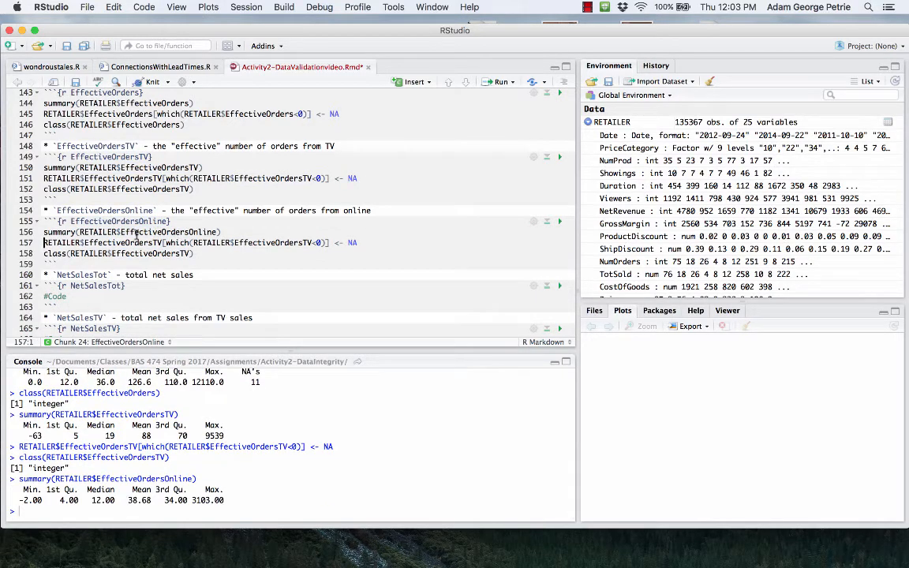
Replace both EffectiveOrdersTV references in the EffectiveOrdersOnline chunk's NA assignment with EffectiveOrdersOnline and run it.
double_click(144, 232)
key(super+c)
double_click(123, 243)
key(super+v)
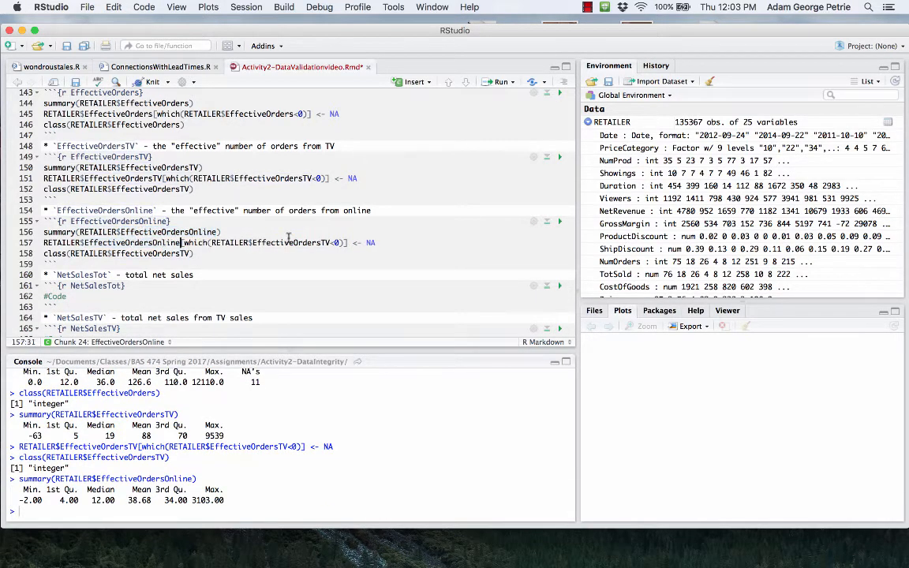
double_click(294, 243)
key(super+v)
key(super+Return)
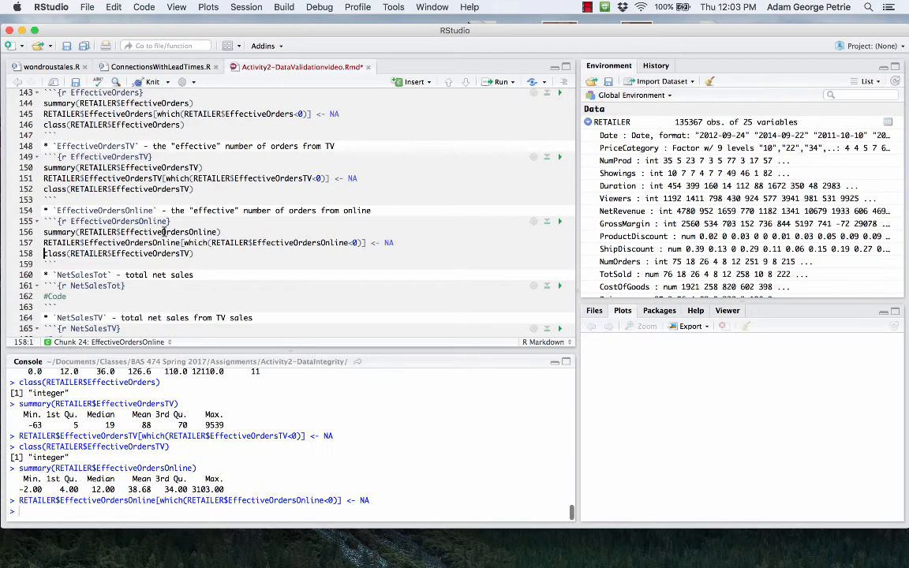
scroll(303, 237, down, 2)
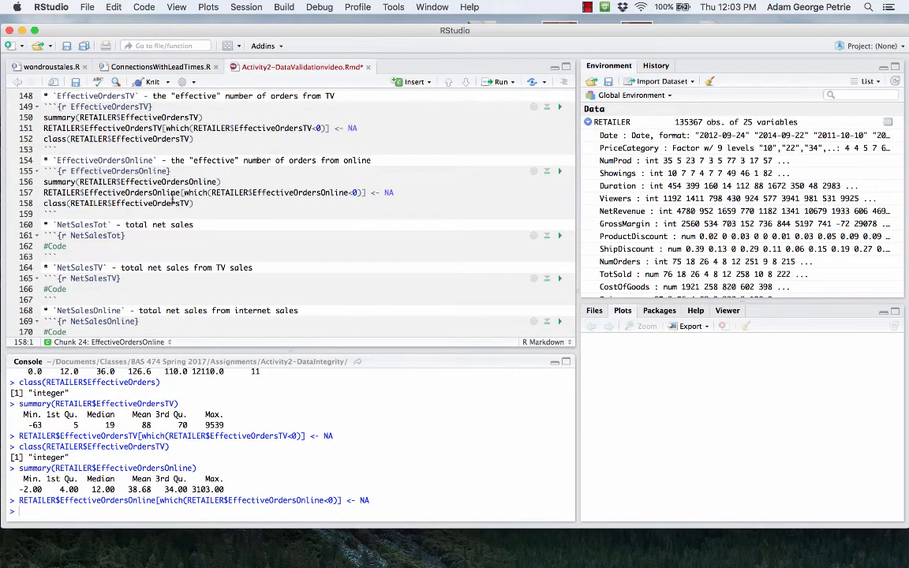
Change the class check in the EffectiveOrdersOnline chunk to RETAILER$EffectiveOrdersOnline and run it.
double_click(134, 204)
key(super+v)
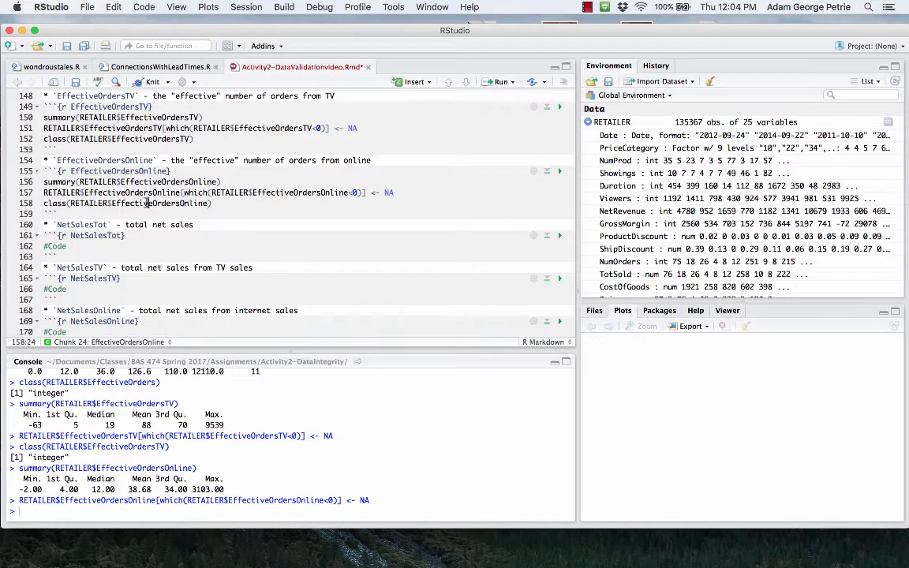
key(super+Return)
Copy the EffectiveOrdersOnline summary line over the #Code placeholder in the NetSalesTot chunk.
scroll(111, 163, down, 2)
scroll(110, 163, down, 1)
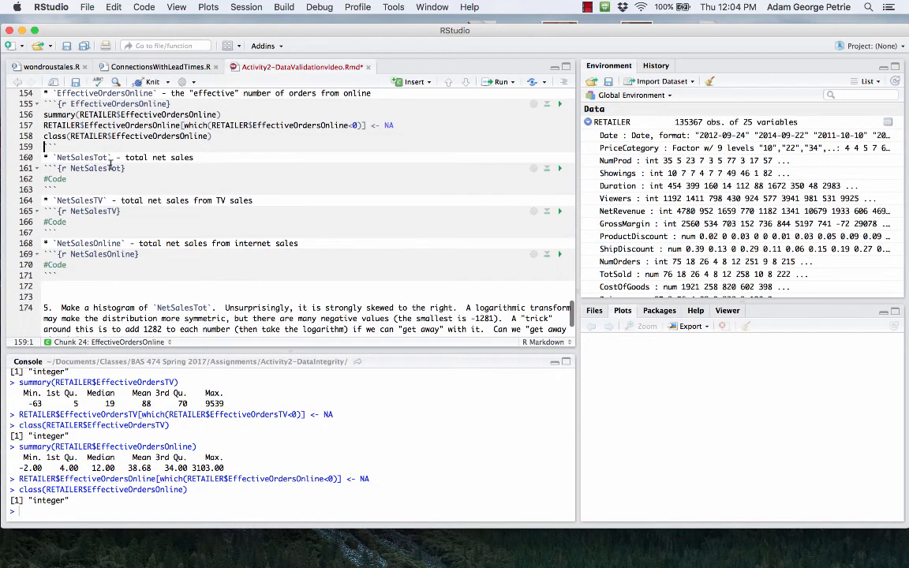
scroll(87, 235, up, 3)
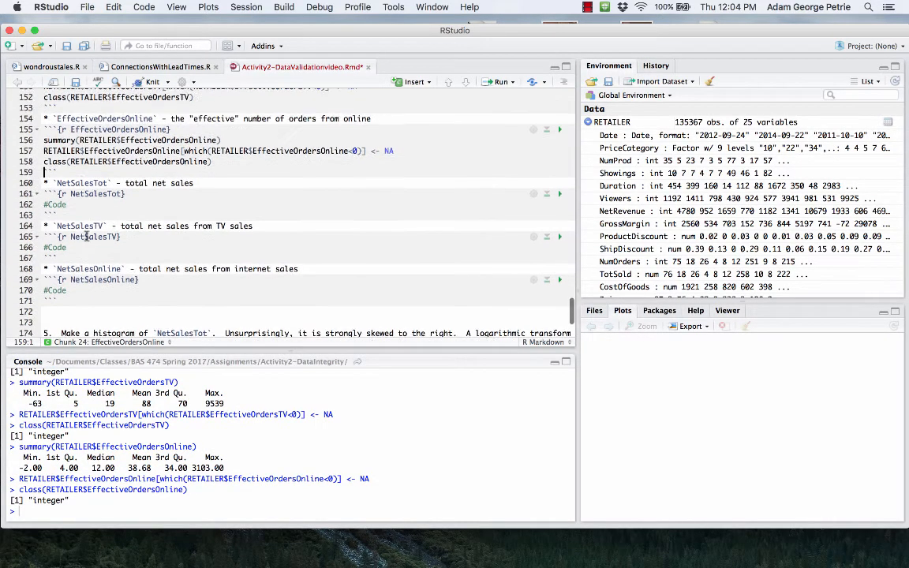
click(45, 174)
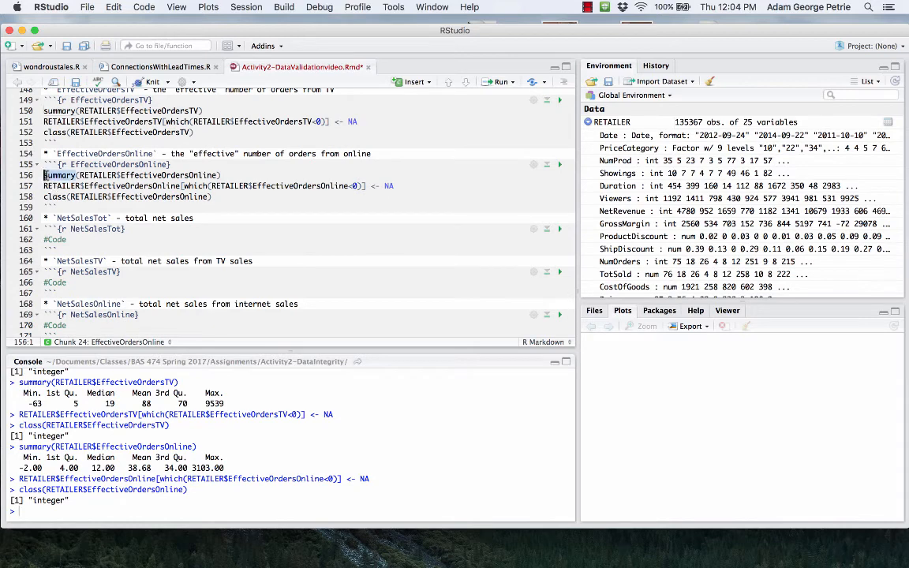
triple_click(51, 239)
key(super+v)
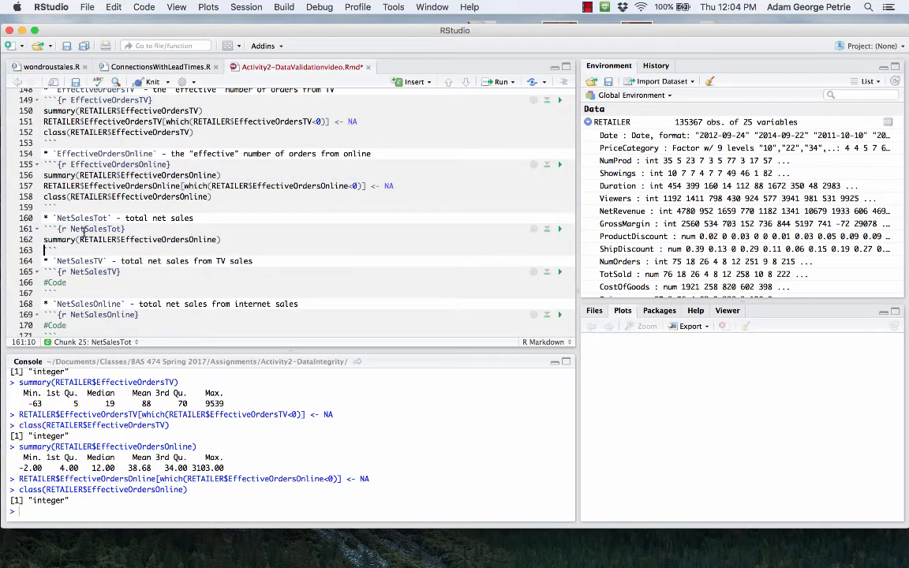
Change the copied summary's column to NetSalesTot and run the line.
double_click(85, 230)
key(super+c)
double_click(187, 239)
key(super+v)
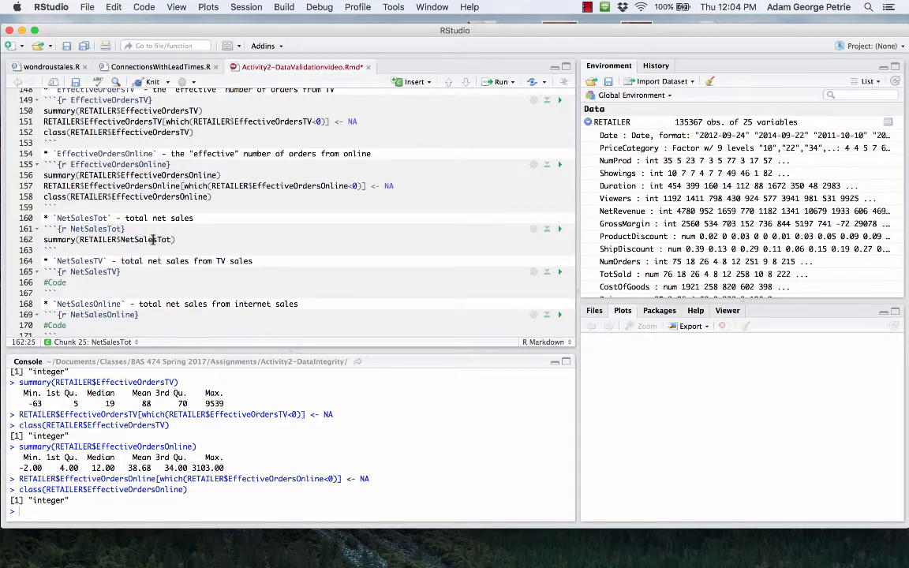
key(super+Return)
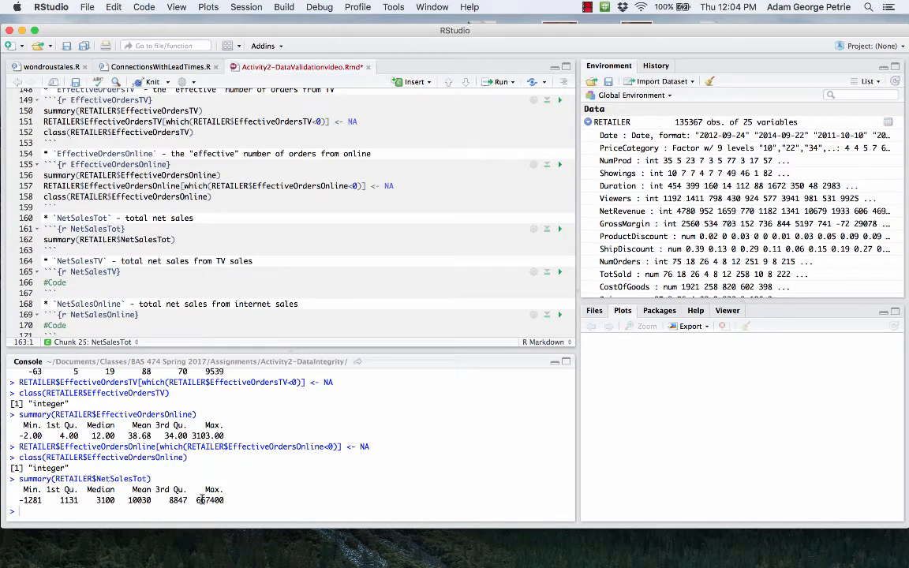
Append the comment #seems ok to the NetSalesTot summary and copy the line over the #Code placeholder in the NetSalesTV chunk.
click(177, 239)
text(#seems ok)
click(43, 239)
drag(44, 240, 43, 250)
click(43, 284)
key(shift+End)
key(ctrl+v)
Change the column in the NetSalesTV chunk's summary to NetSalesTV and run the line.
double_click(87, 260)
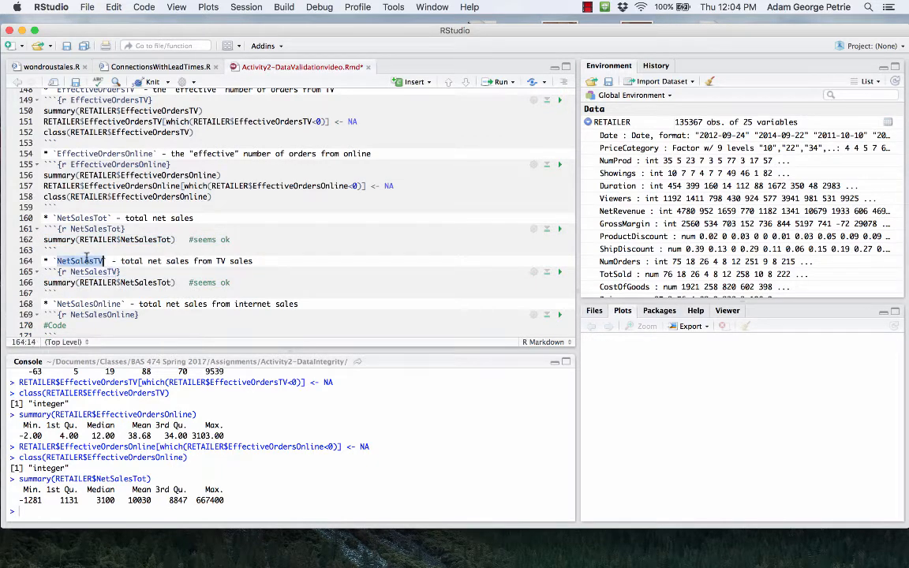
key(ctrl+c)
double_click(150, 283)
key(ctrl+v)
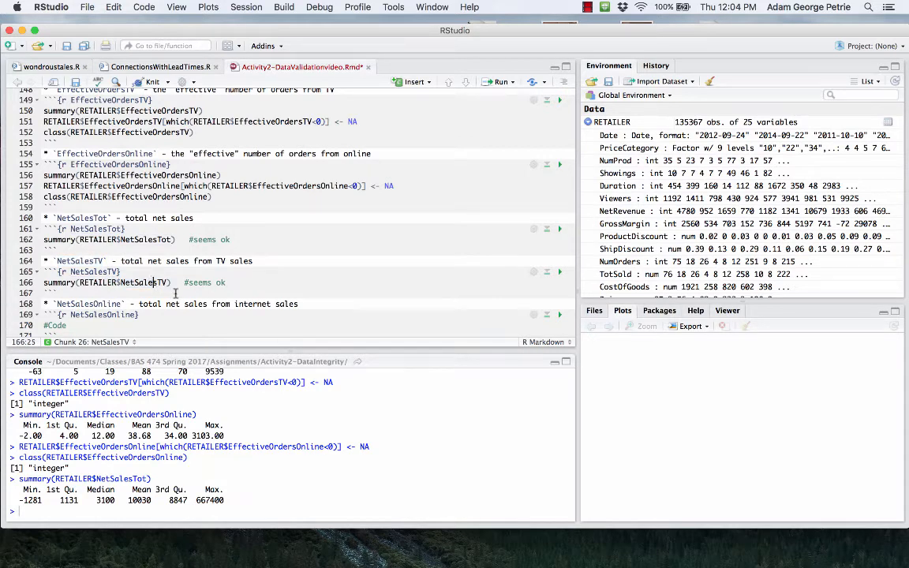
key(ctrl+Return)
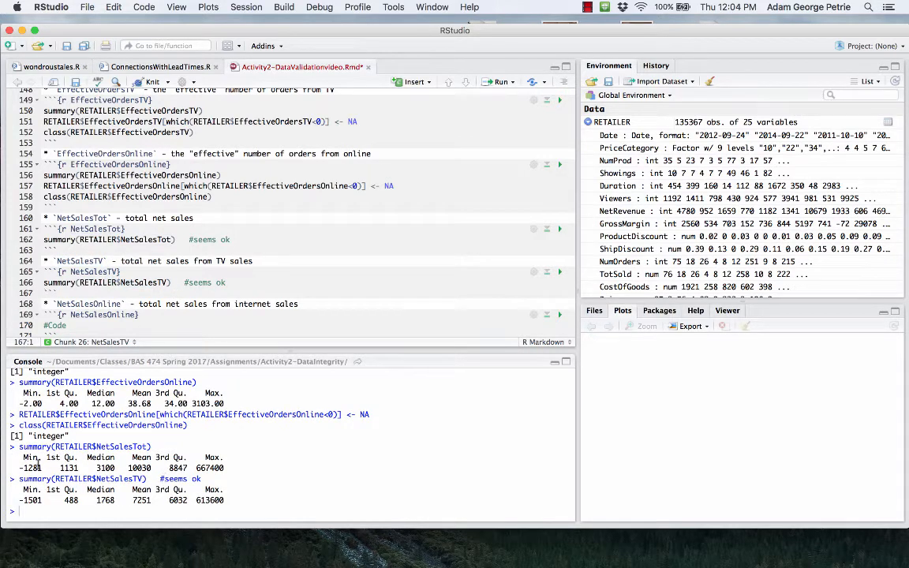
Replace the #Code placeholder in the NetSalesOnline chunk with a copy of the NetSalesTV summary call, without its comment.
double_click(79, 318)
double_click(72, 324)
key(BackSpace)
text(NetSalesTV)
drag(45, 283, 171, 283)
click(96, 322)
drag(97, 324, 34, 329)
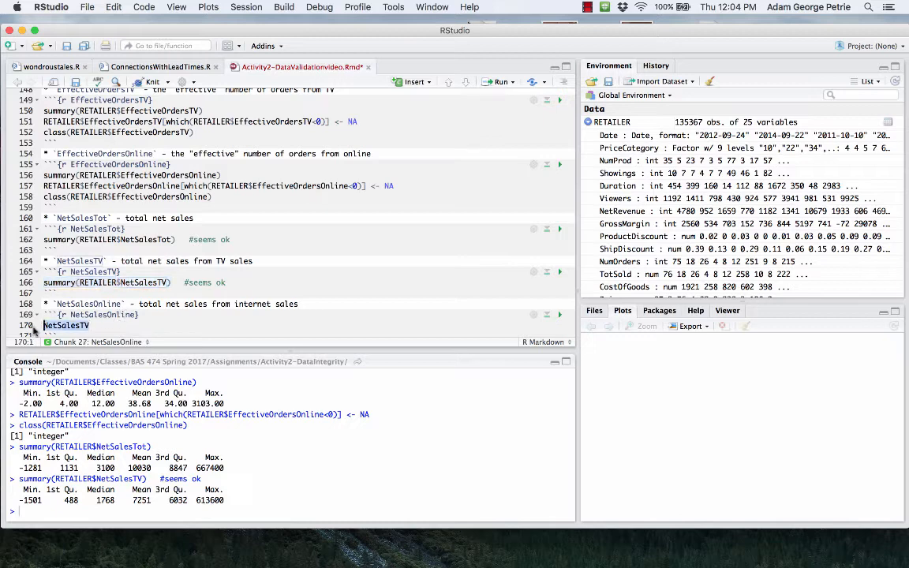
key(super+v)
Change the column in the NetSalesOnline chunk's summary to NetSalesOnline and run the line.
double_click(92, 315)
click(158, 325)
text(Online)
key(Delete)
key(Delete)
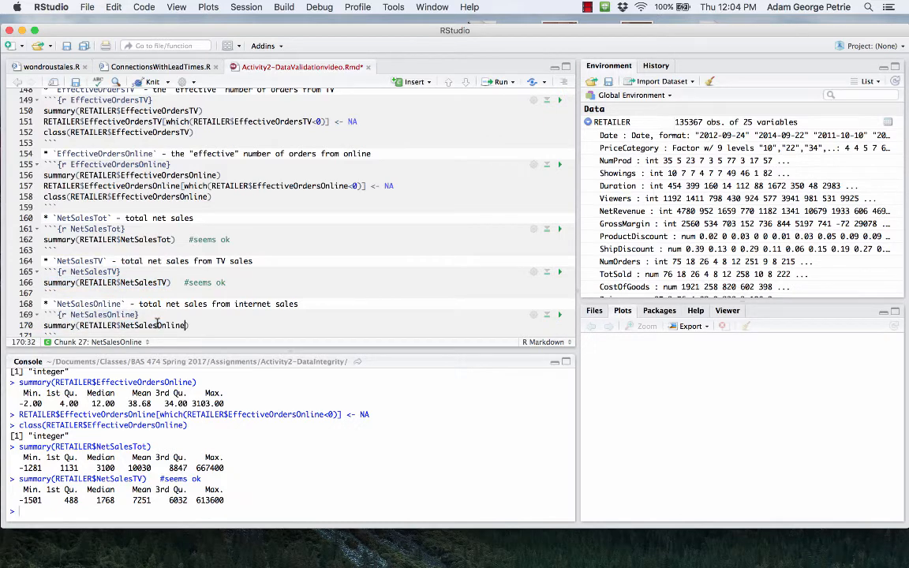
key(super+Return)
Append the comment #seeks ok to the NetSalesOnline summary line and save the file.
scroll(183, 293, down, 5)
scroll(183, 293, down, 2)
key(Left)
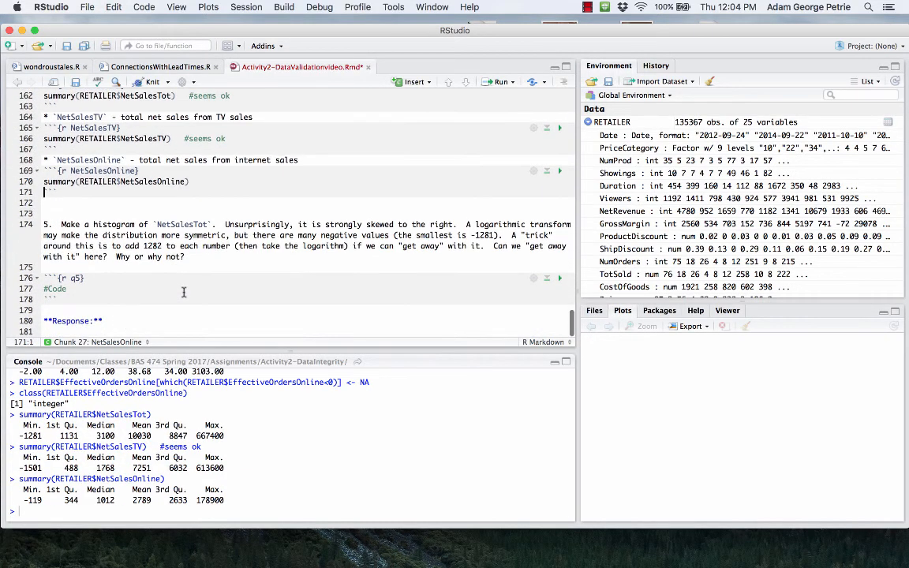
text(#seeks ok)
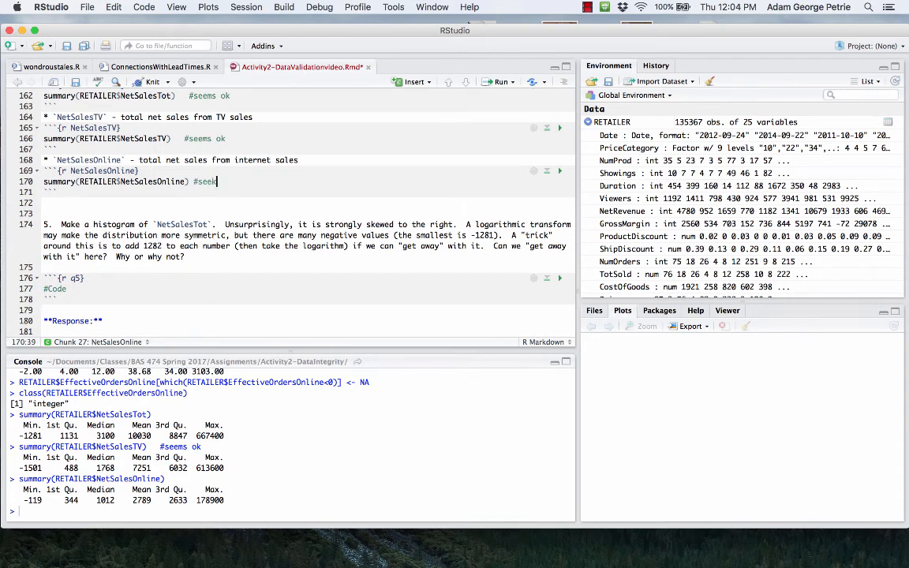
click(227, 173)
key(super+s)
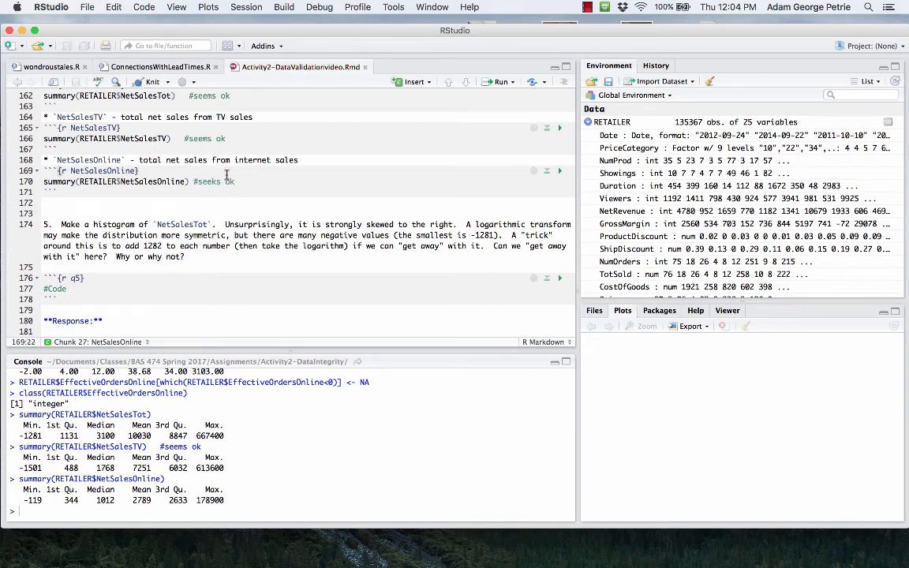
scroll(729, 184, down, 5)
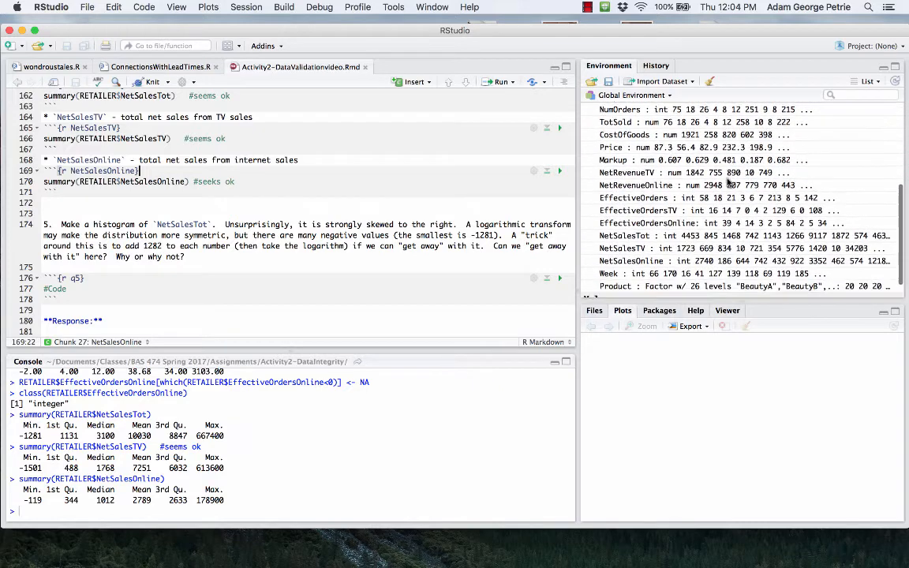
scroll(695, 229, down, 2)
scroll(660, 252, up, 10)
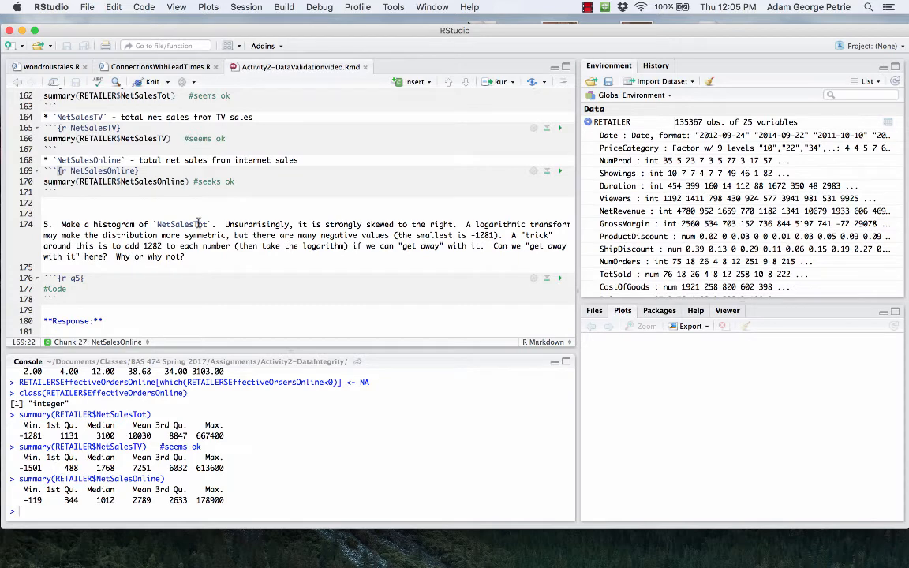
Replace the #Code placeholder in the q5 chunk with a hist() call containing RETAILER.
drag(73, 288, 30, 292)
text(his)
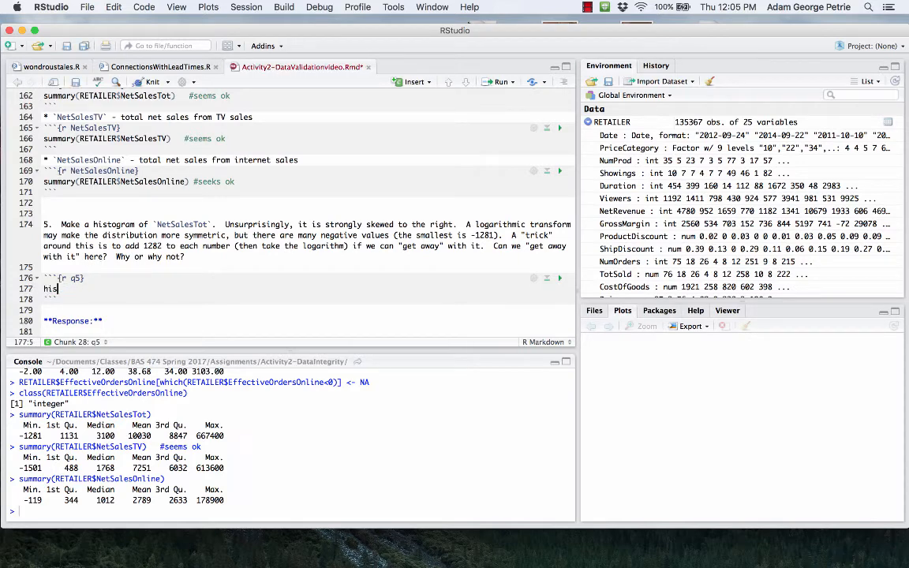
text(t()
drag(116, 182, 79, 181)
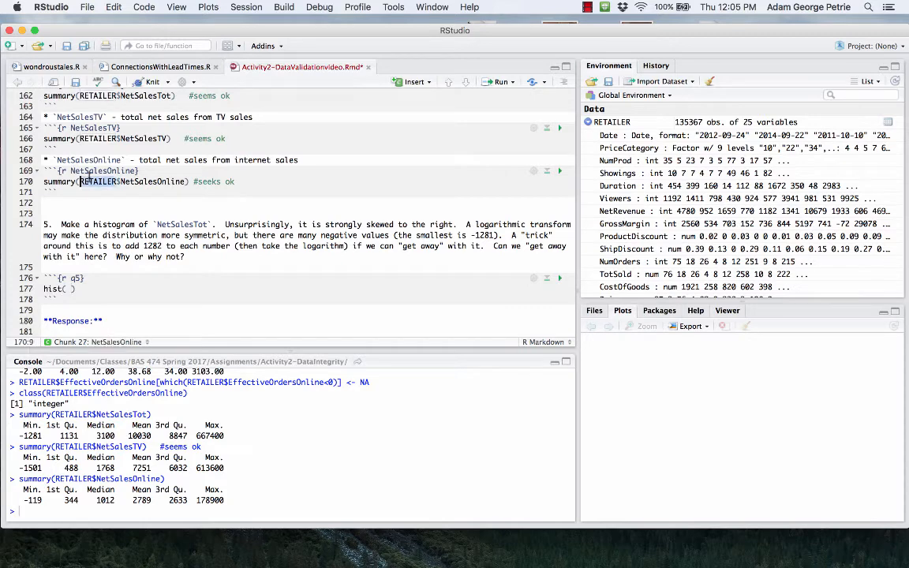
key(ctrl+c)
click(70, 289)
key(ctrl+v)
Complete the q5 histogram call so that it reads hist(RETAILER$NetSalesTot).
click(189, 224)
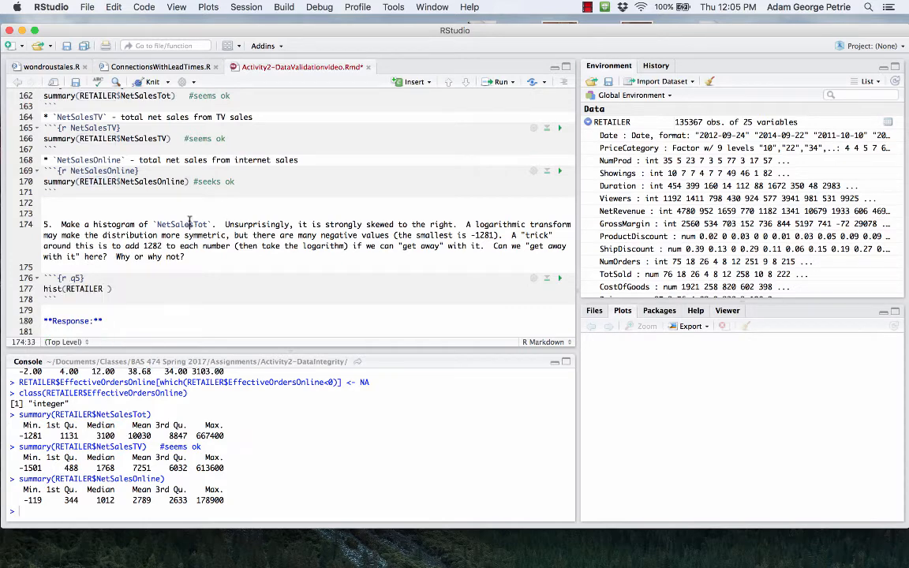
double_click(190, 224)
key(ctrl+c)
click(102, 289)
key(ctrl+v)
key(Delete)
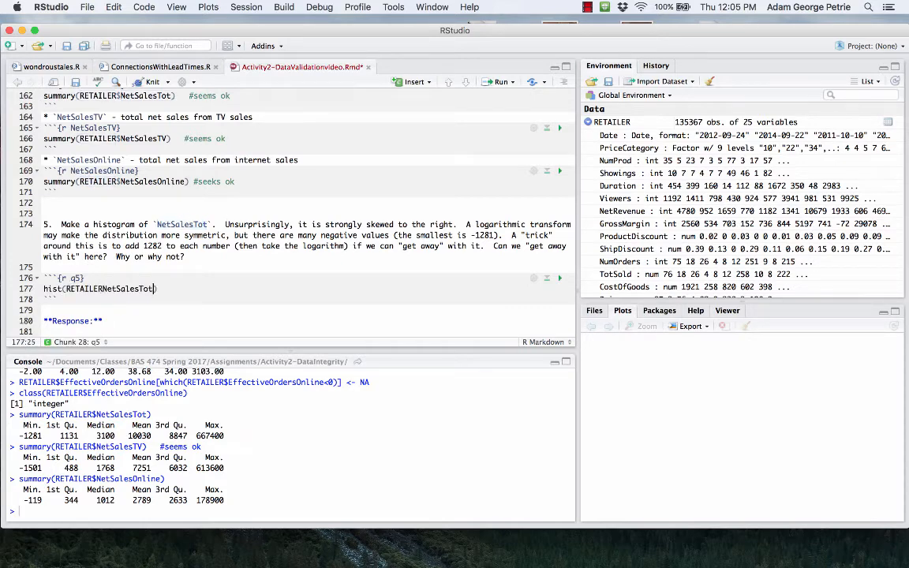
click(104, 289)
text($)
Run the NetSalesTot histogram line and enlarge the plot area vertically.
click(117, 289)
key(super+Return)
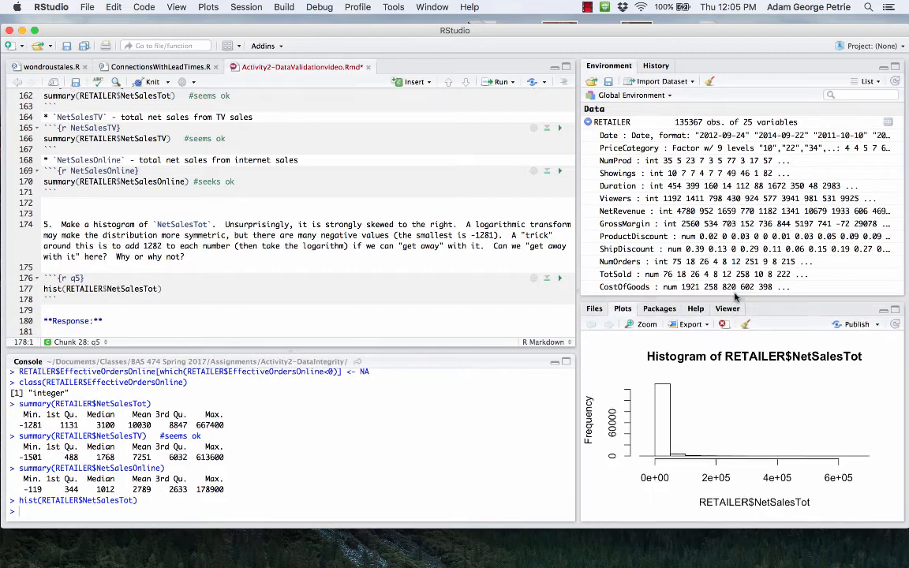
drag(736, 296, 663, 221)
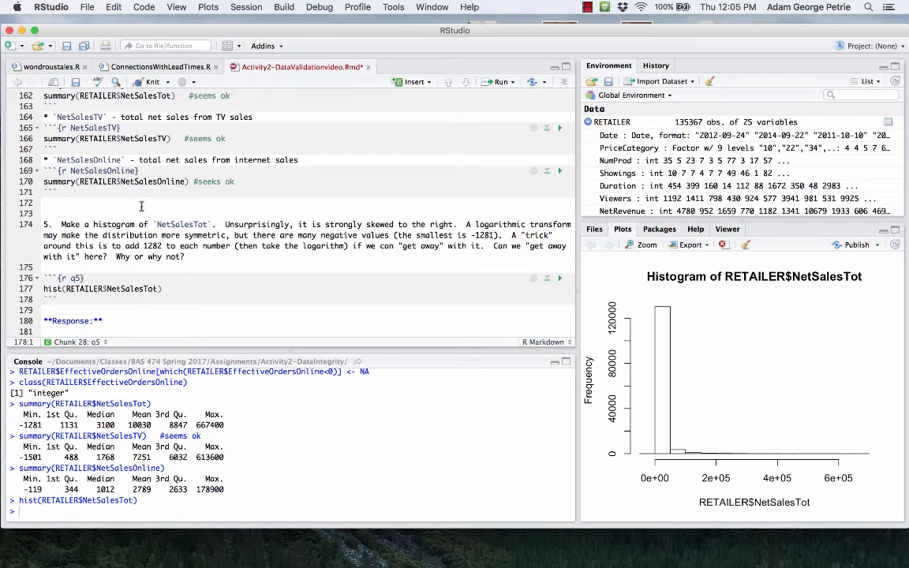
click(222, 245)
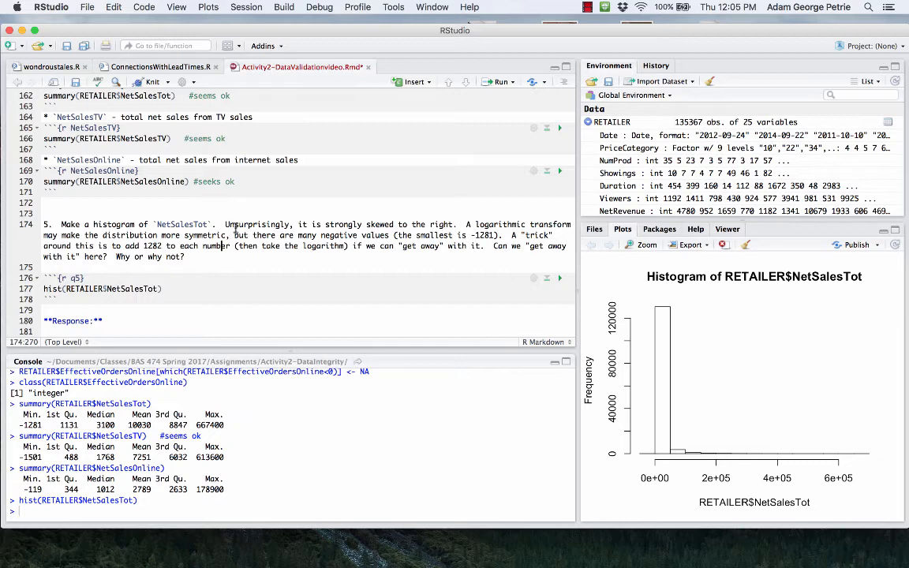
Add an empty line below the q5 histogram call and rerun the NetSalesTot summary to check its minimum against question 5.
click(177, 290)
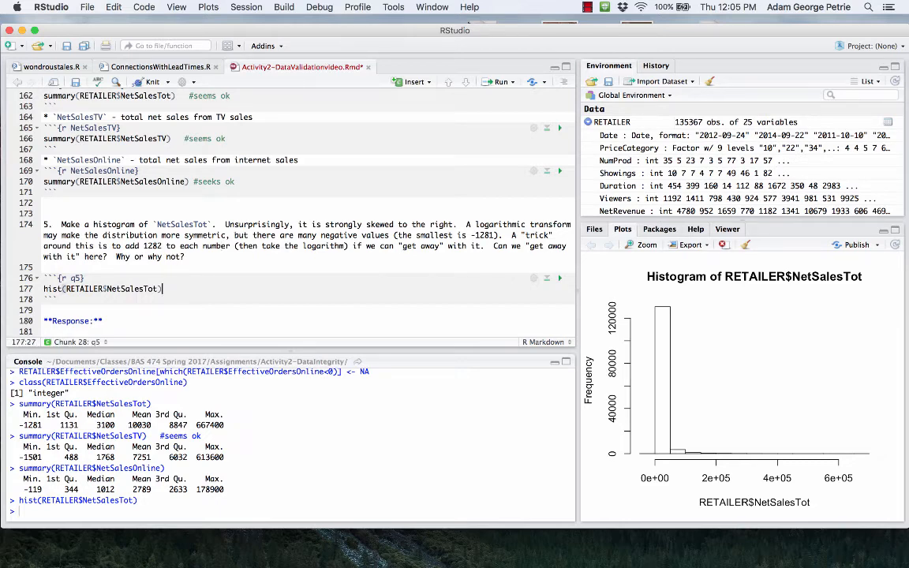
key(Return)
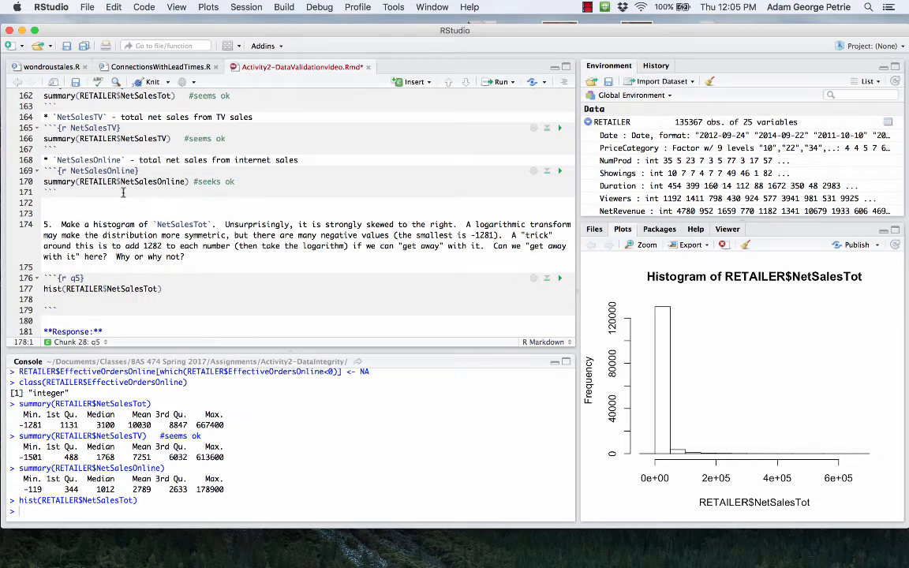
click(92, 95)
key(ctrl+Return)
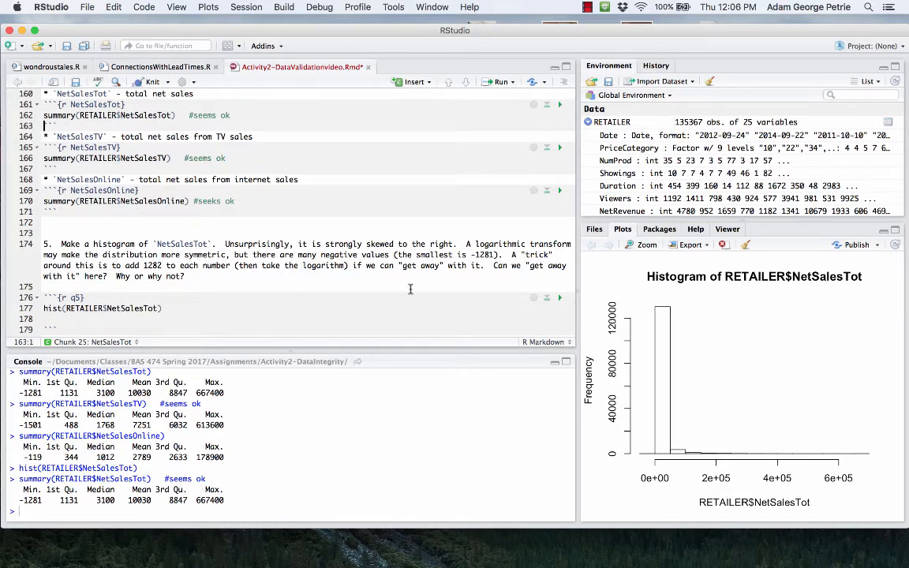
double_click(153, 266)
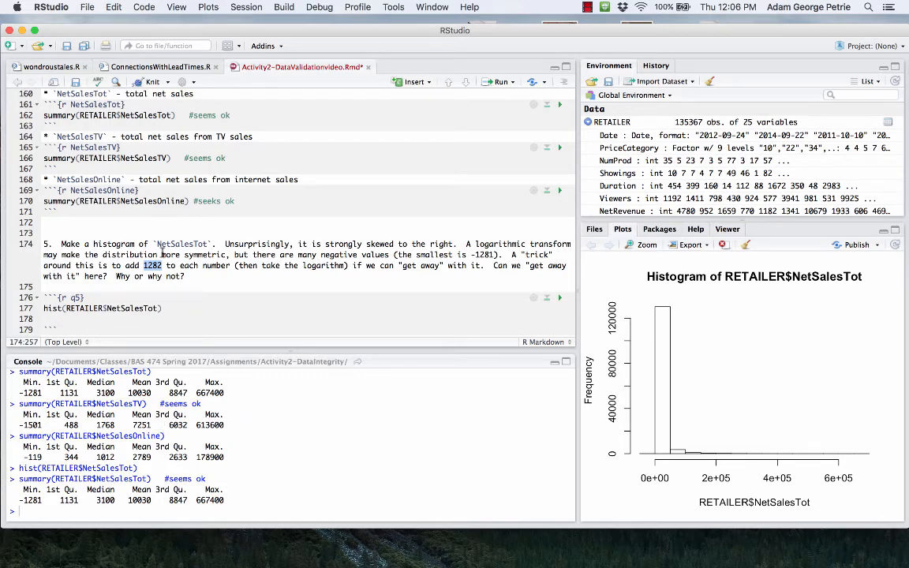
Add hist(log10(1+RETAILER$NetSalesTot)) as the second line of the q5 chunk and run it.
click(54, 320)
text(hist()
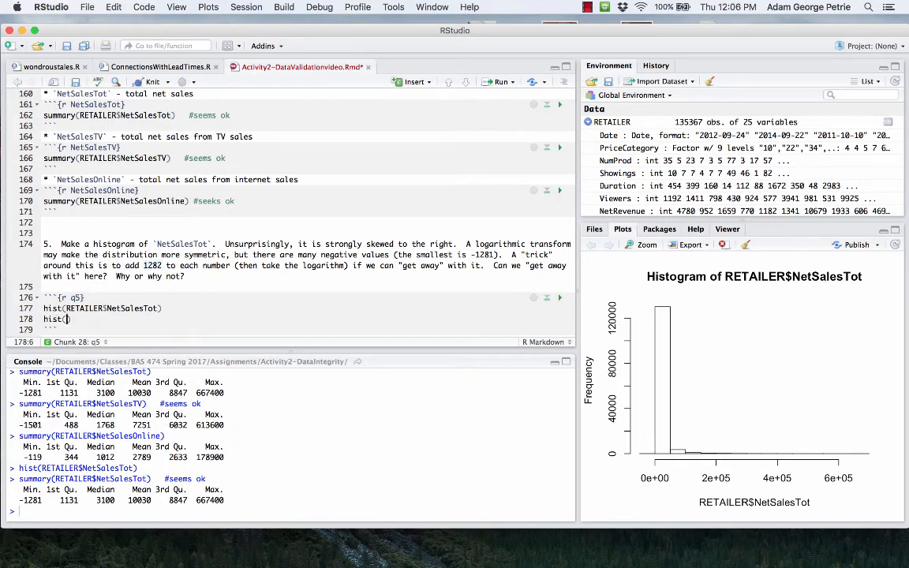
text(log10( 1+)
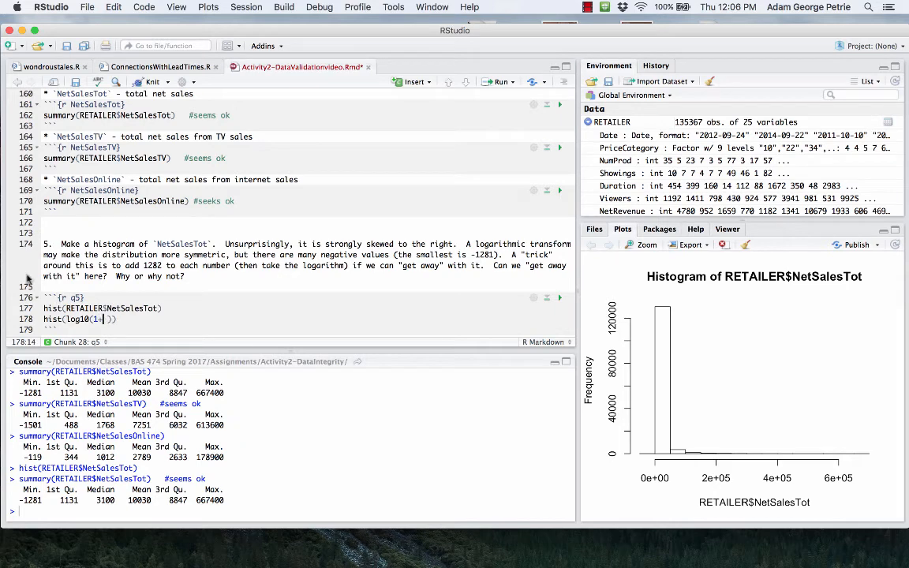
drag(66, 308, 159, 309)
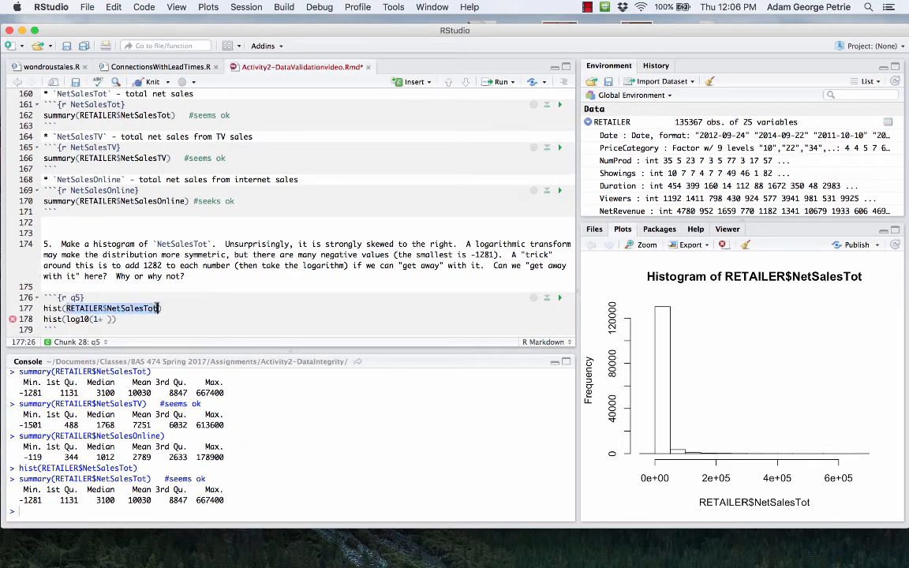
key(ctrl+c)
click(101, 319)
key(ctrl+v)
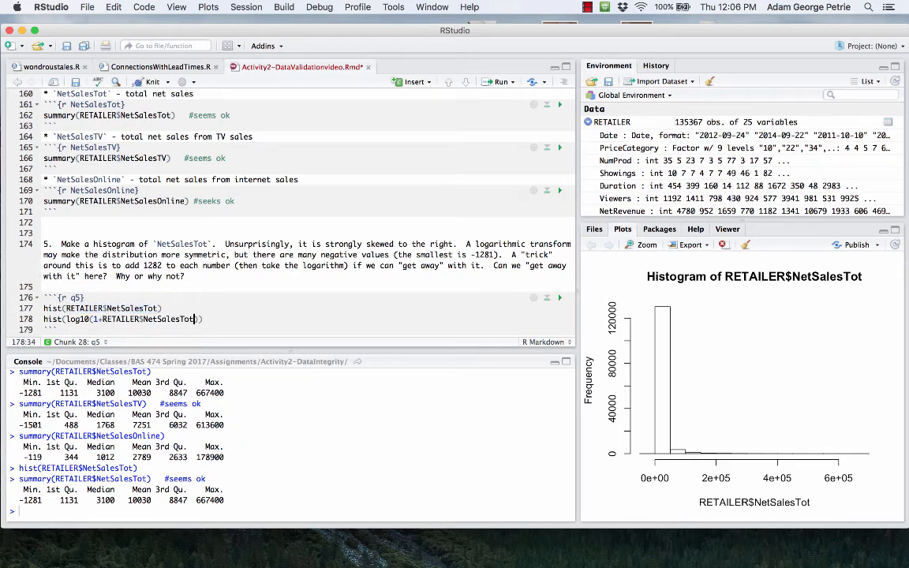
key(ctrl+Return)
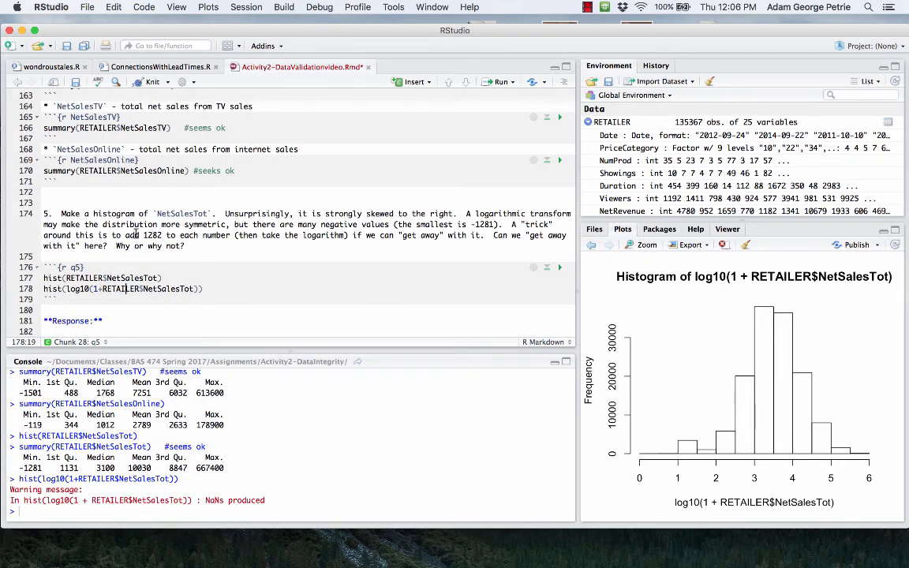
Change the constant added inside the q5 chunk's log10 call to 1282 and run the histogram line.
double_click(152, 235)
key(super+c)
click(98, 289)
key(BackSpace)
key(super+v)
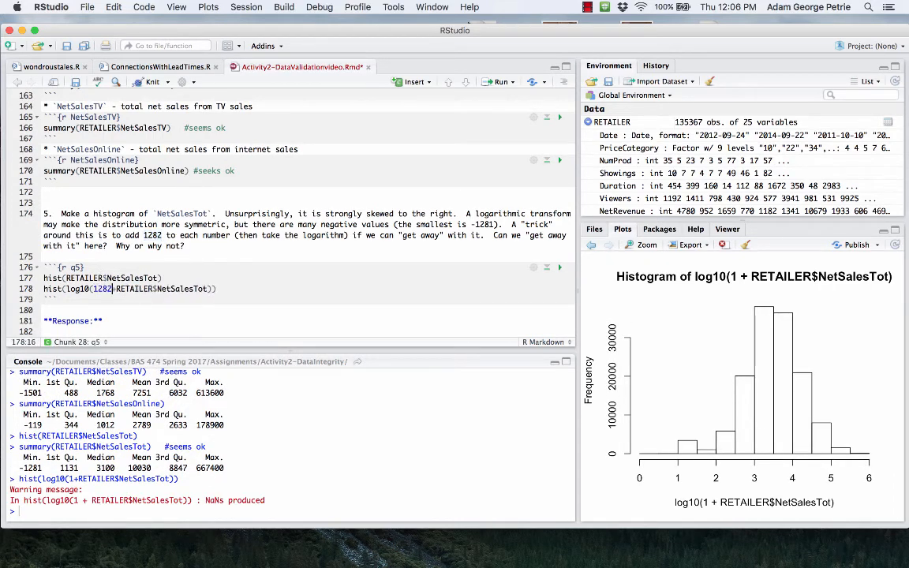
key(super+Return)
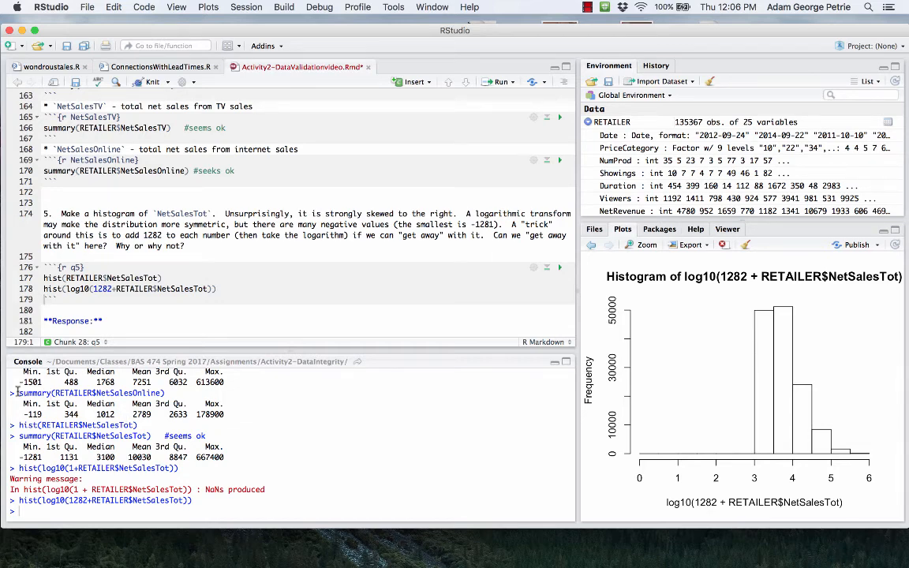
Compare the median in the console's NetSalesOnline summary with the constant 1282 suggested in question 5.
drag(17, 392, 162, 391)
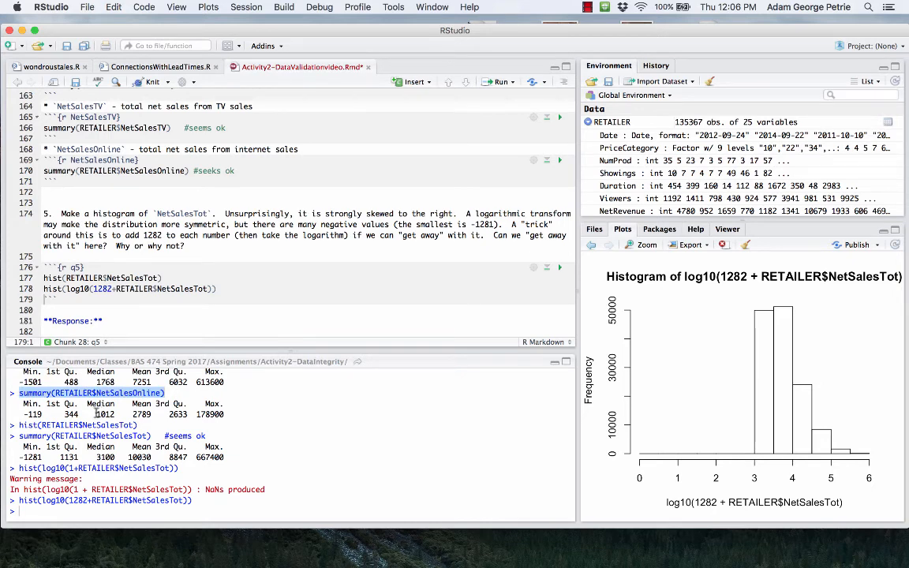
drag(96, 413, 115, 415)
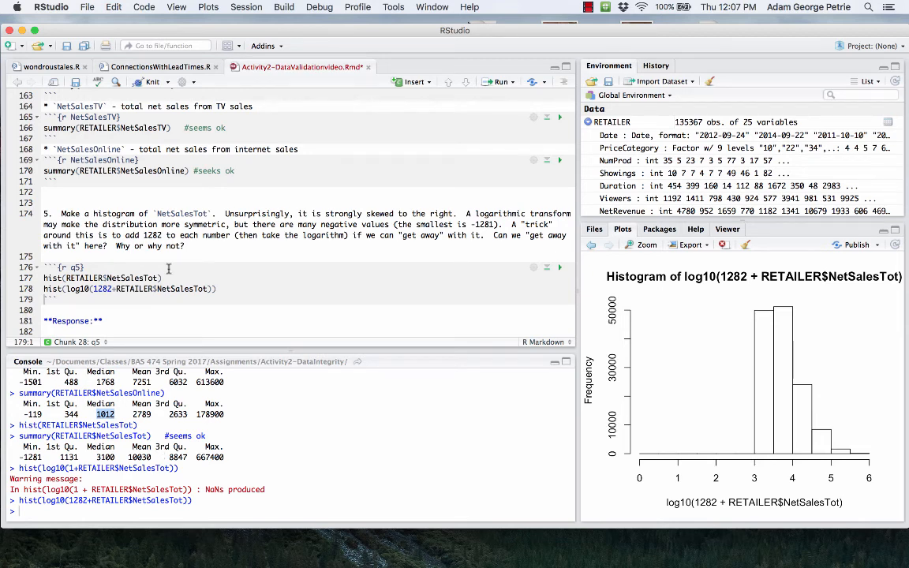
double_click(152, 235)
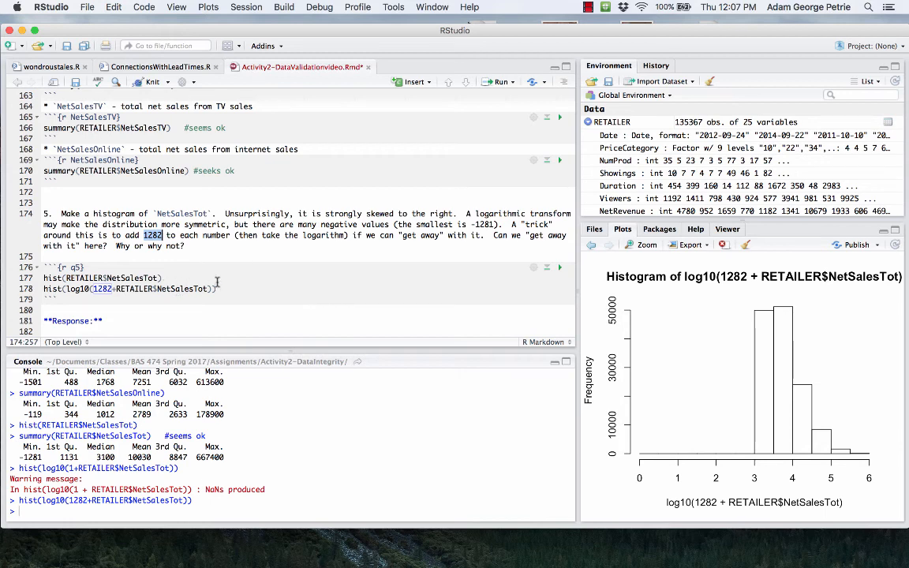
Write the question 5 response: "We cannot get away with this trick in this case because adding 1282 substantially changes a large number of values".
click(126, 321)
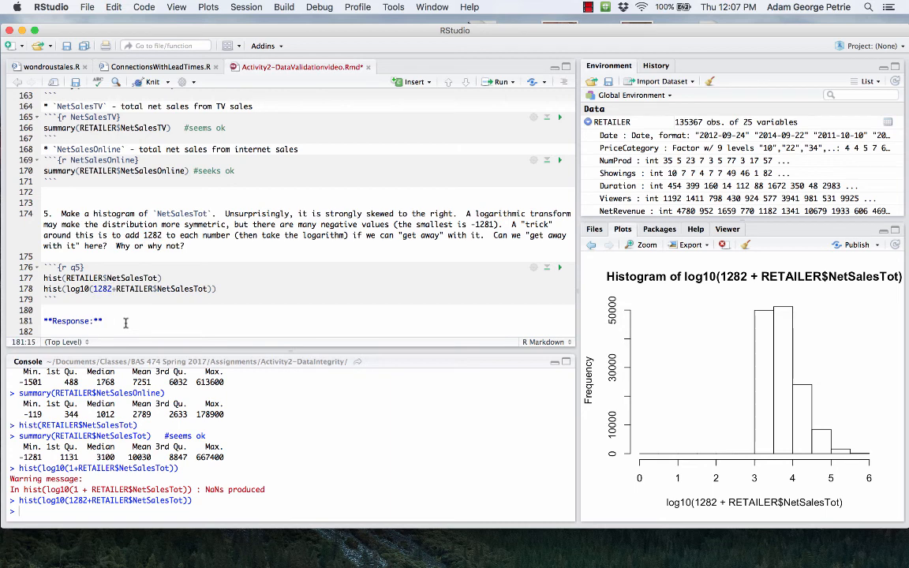
text(We cannot get away with thi)
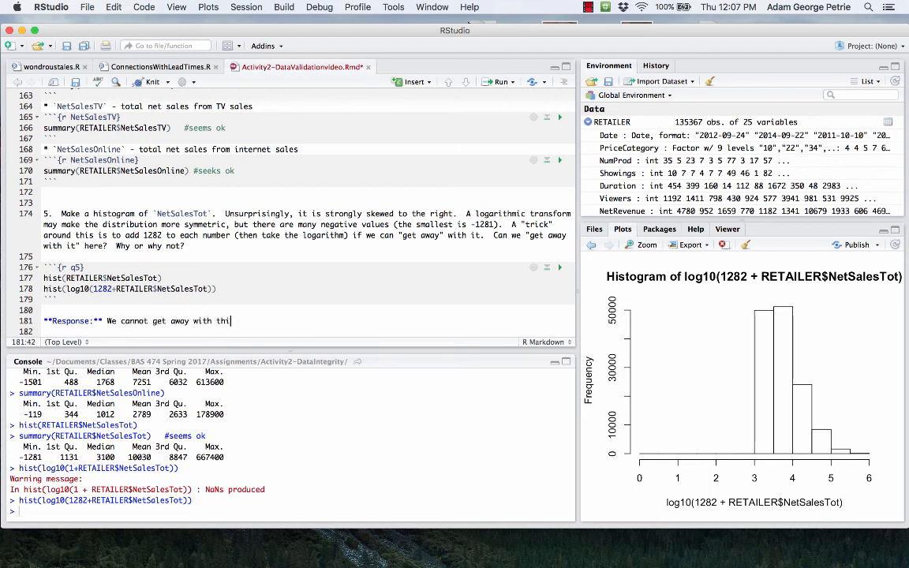
text(s trick in this cas)
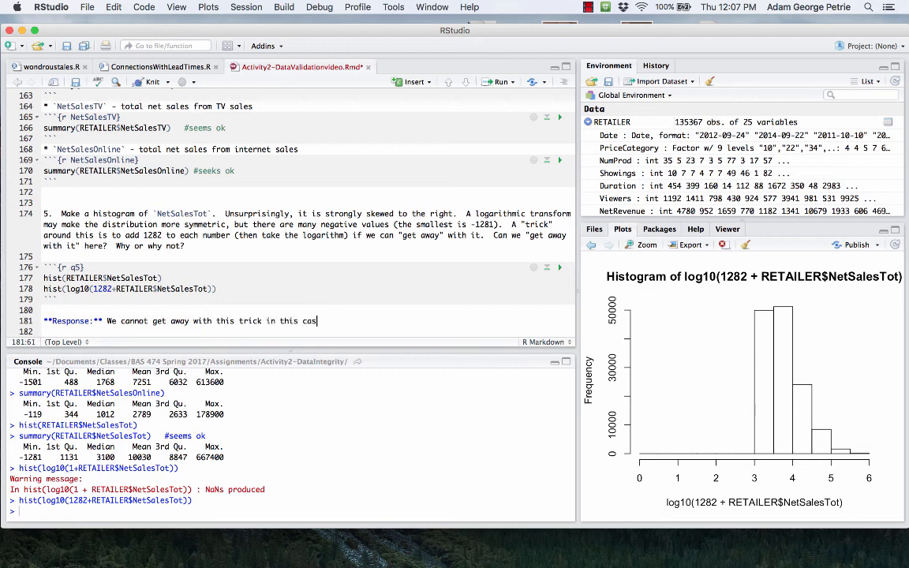
text(e because adding 1282 subs)
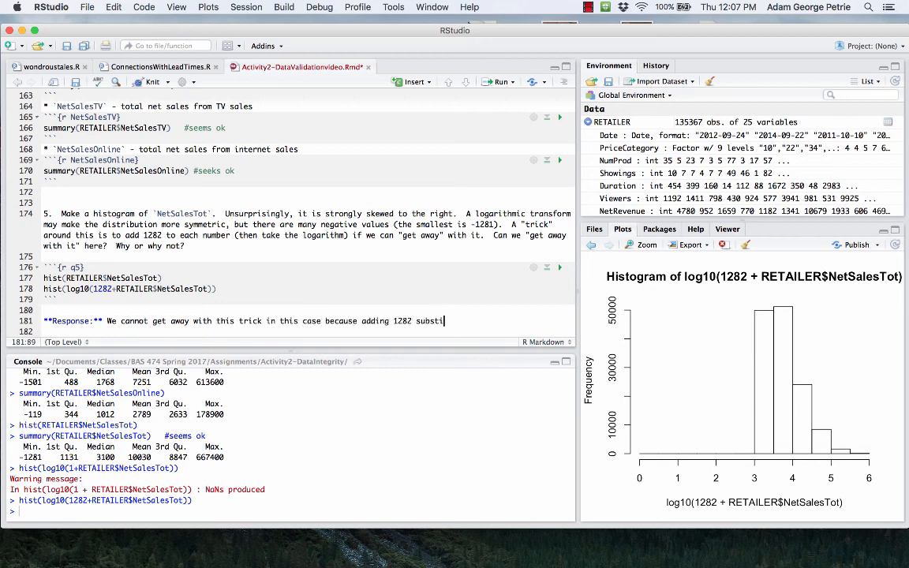
text(tantially chang)
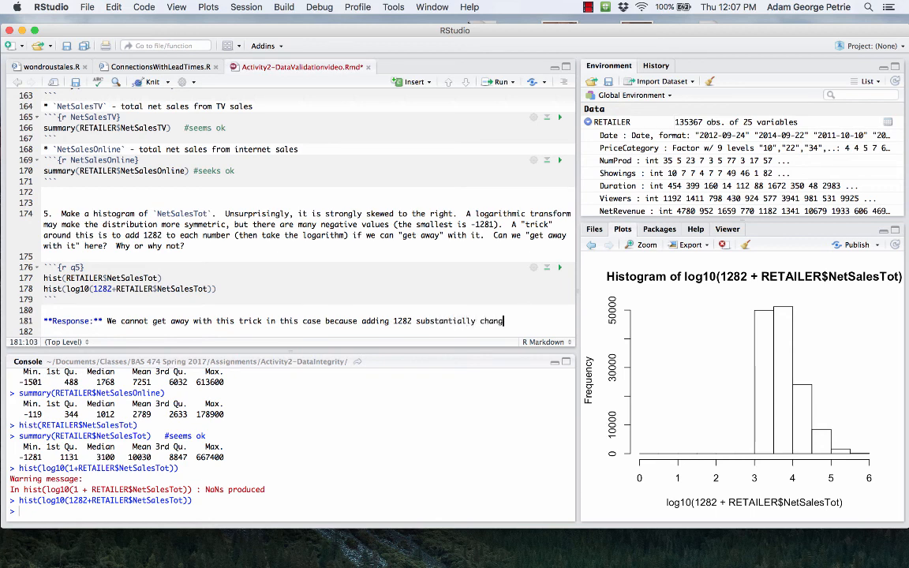
text(es a large number of va)
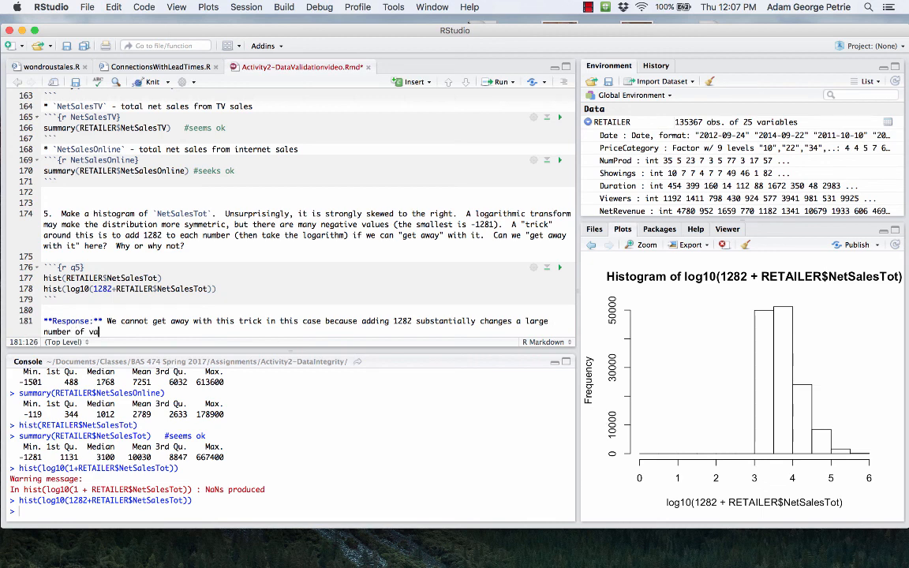
Add "(the median is 1012, so this would more than double over half of the values in the dataset)." to the response and save the file.
text(lues (the median is 10)
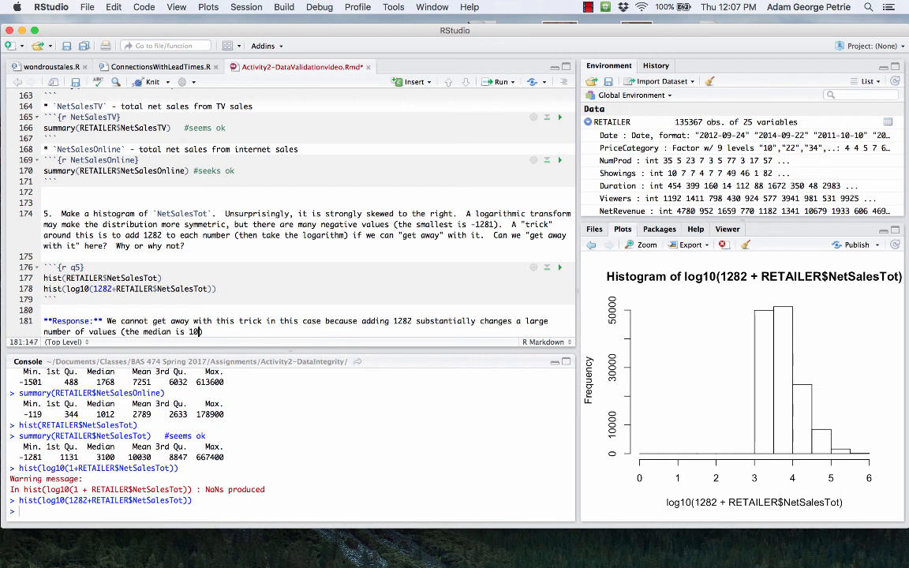
text(12, so th)
text(is would more than double over )
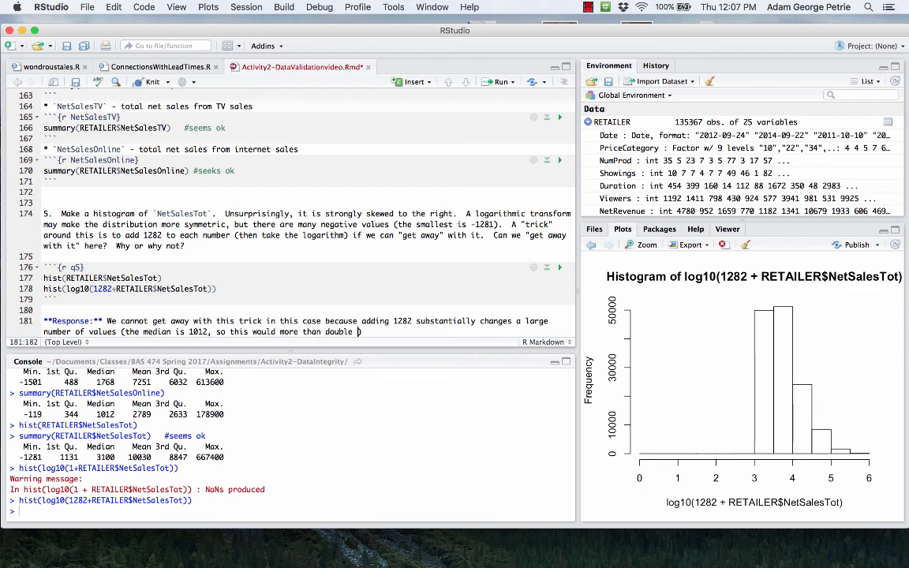
text(half of the values in the)
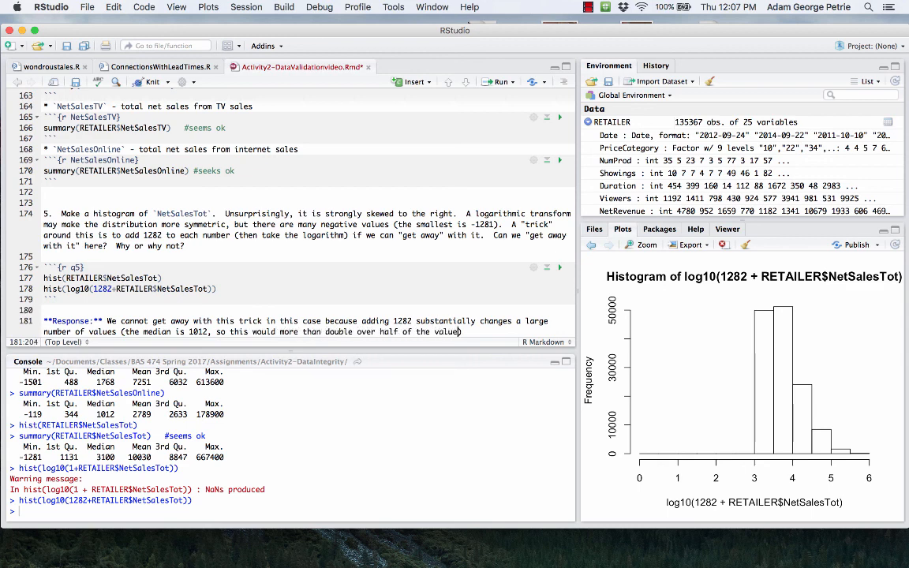
text( dataset).)
key(Return)
key(Return)
click(163, 225)
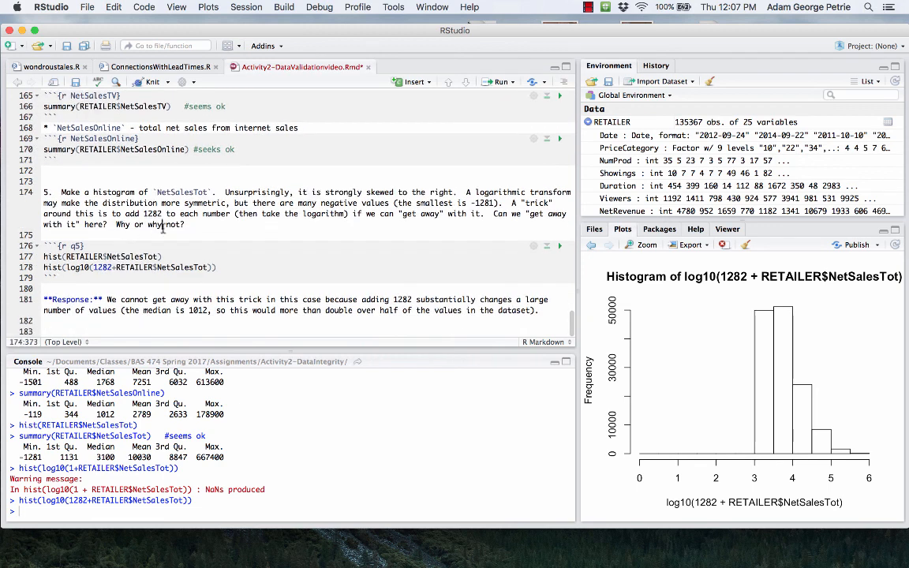
key(super+s)
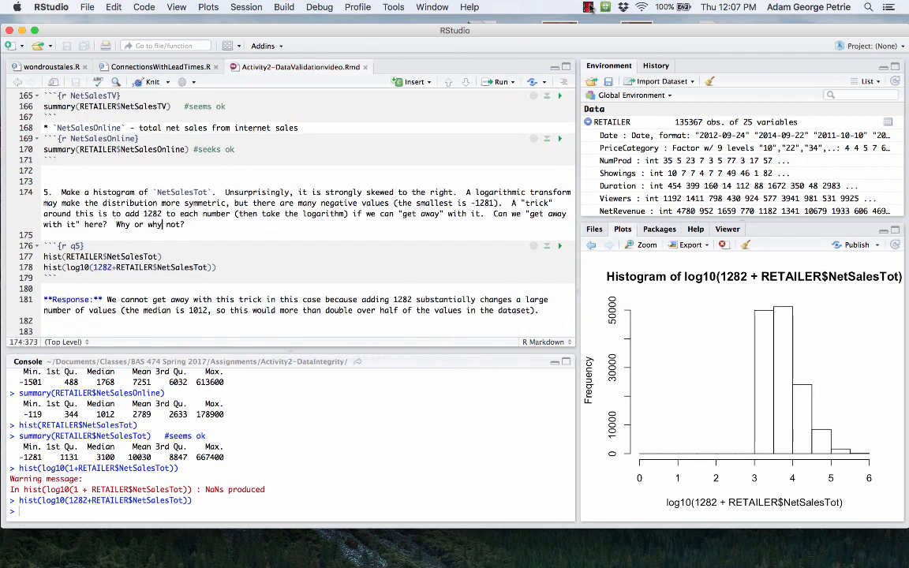